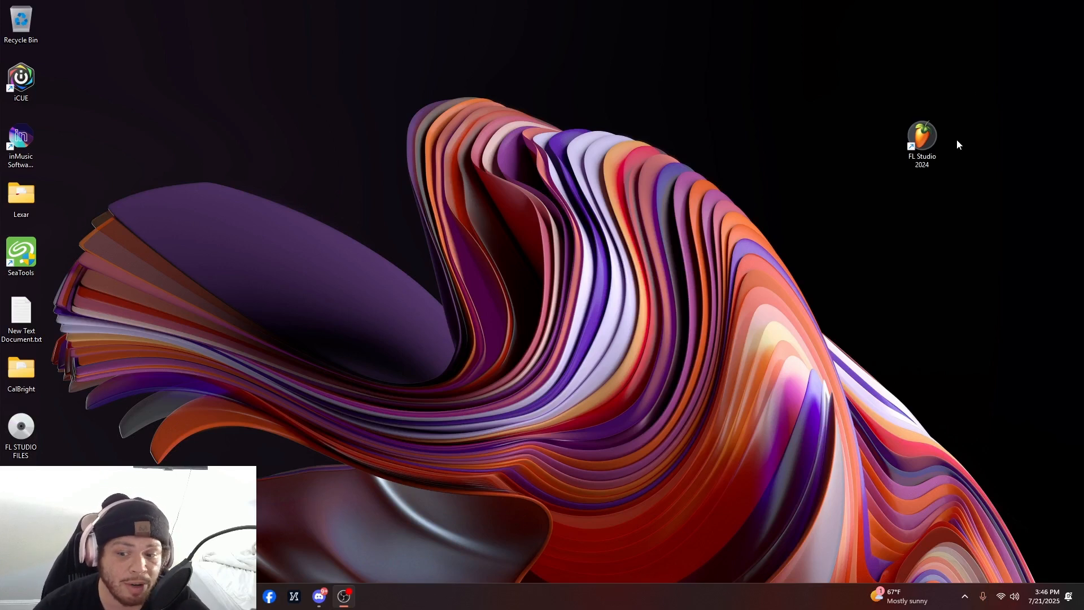
- Launch FL Studio 2024 with a new project from the Empty template and move the Channel rack up over the first playlist tracks
{"action": "double_click", "coordinate": [921, 136]}
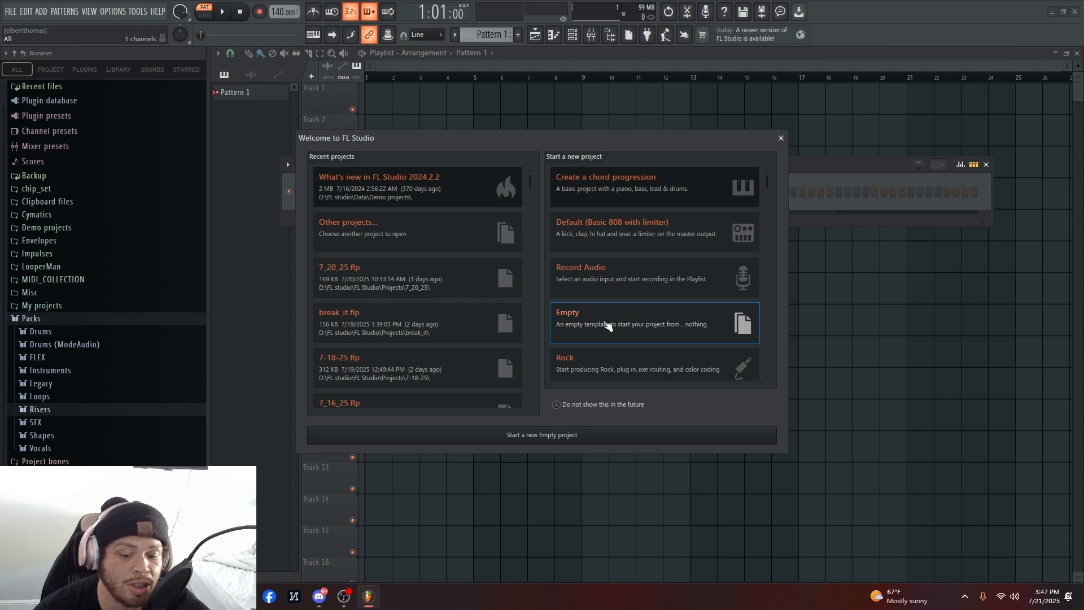
{"action": "left_click", "coordinate": [649, 328]}
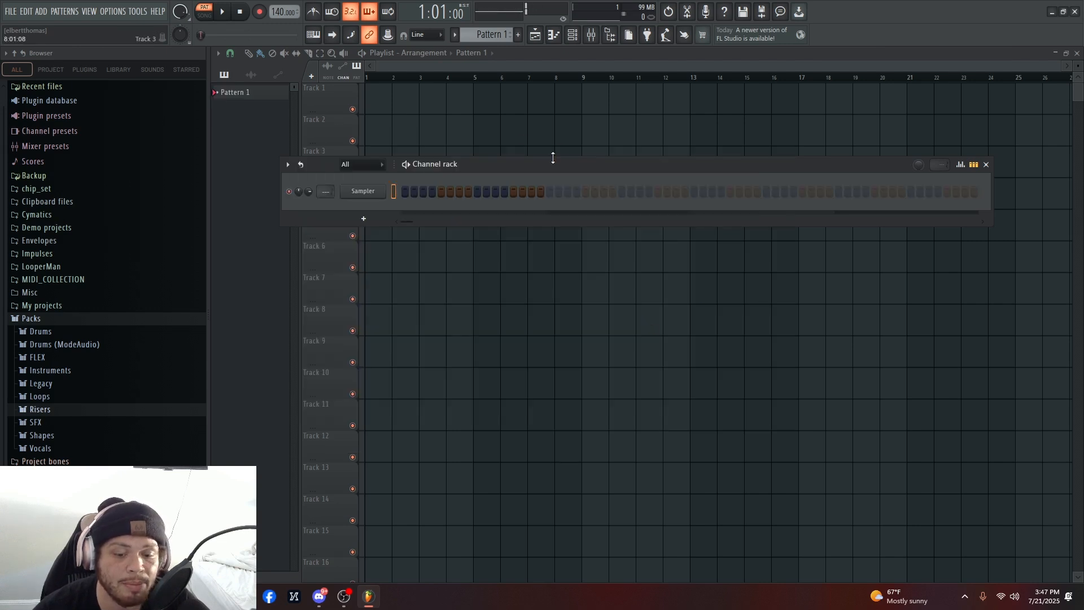
{"action": "left_click_drag", "start_coordinate": [551, 161], "coordinate": [591, 99]}
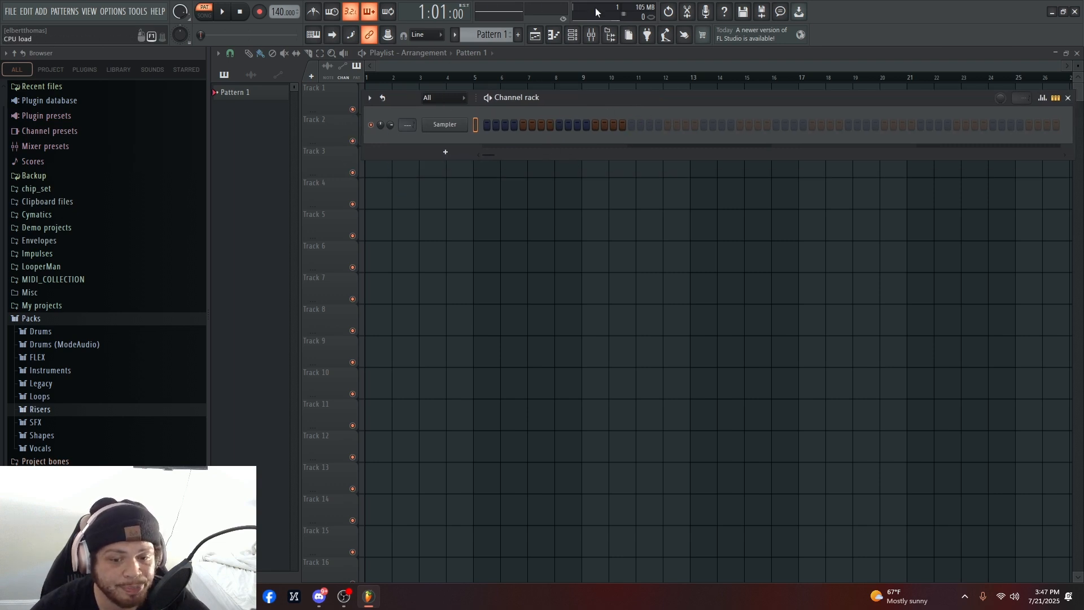
{"action": "left_click_drag", "start_coordinate": [515, 95], "coordinate": [517, 116]}
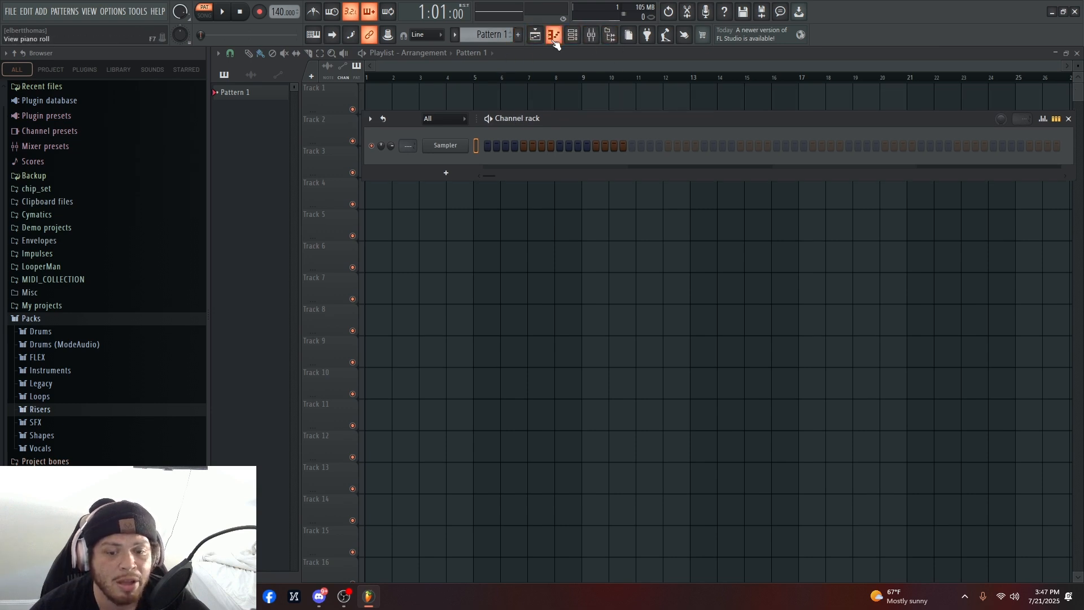
- Place four-bar Pattern 1 clips on Tracks 1 to 3 of the playlist and delete them all
{"action": "left_click", "coordinate": [535, 35]}
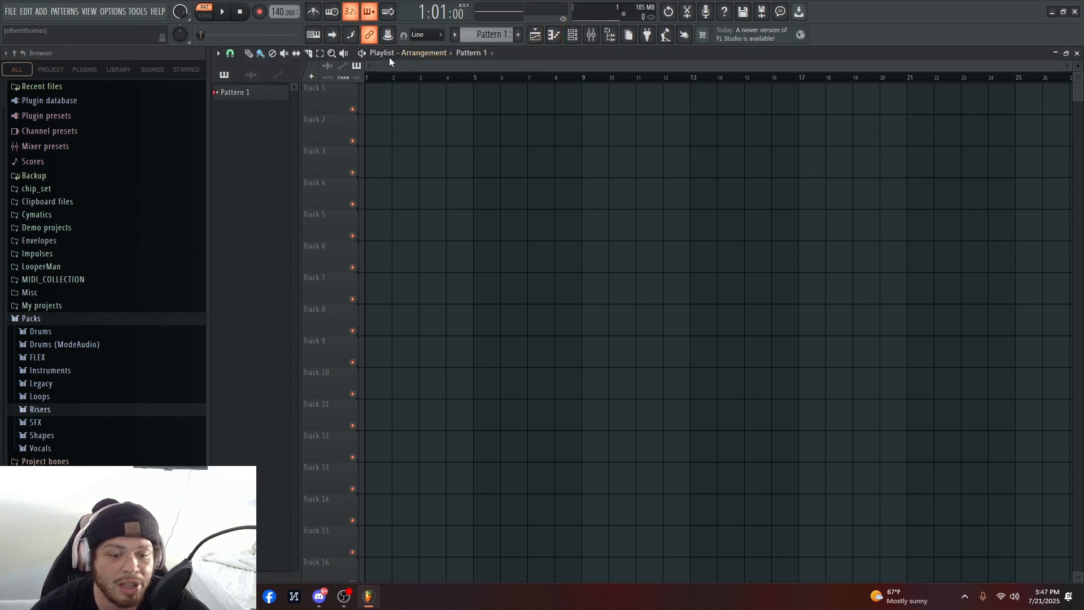
{"action": "left_click_drag", "start_coordinate": [407, 97], "coordinate": [633, 104]}
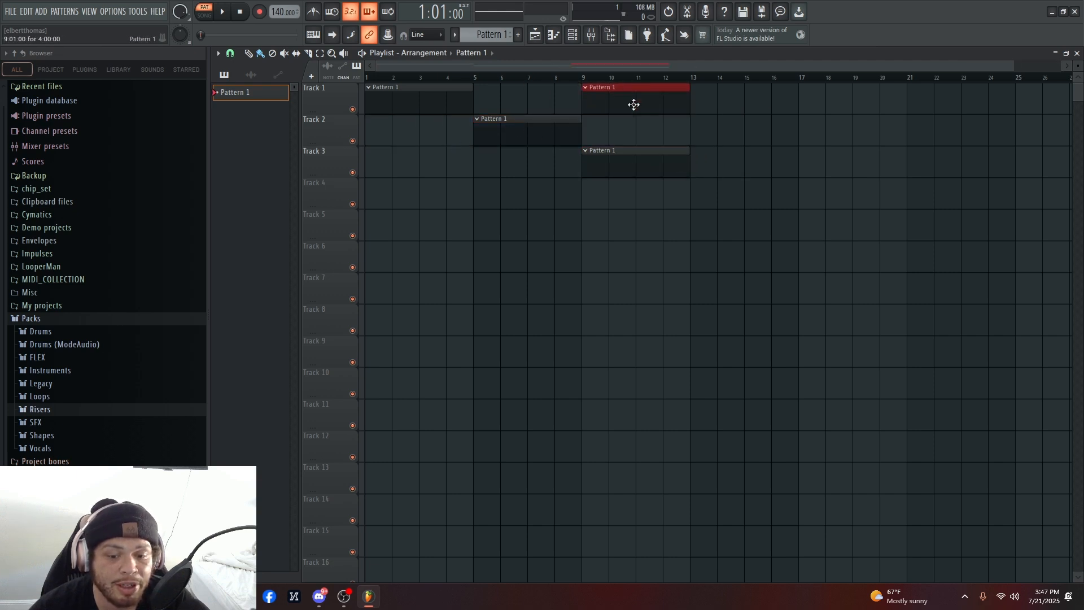
{"action": "right_click", "coordinate": [638, 163]}
{"action": "right_click", "coordinate": [631, 94]}
{"action": "right_click", "coordinate": [525, 129]}
{"action": "right_click", "coordinate": [417, 99]}
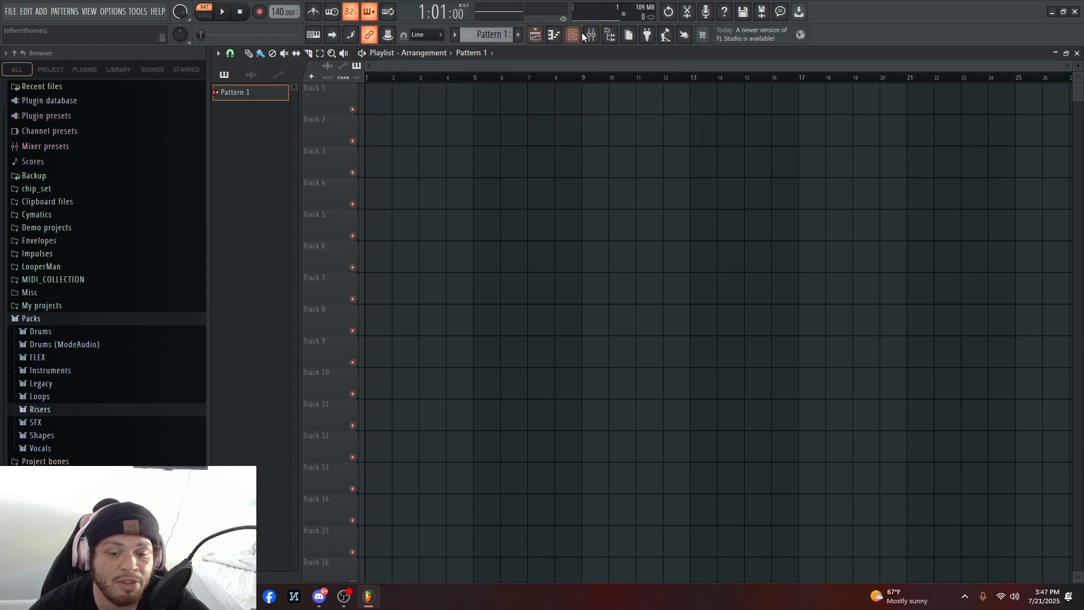
- Draw a few notes starting with D6 and F6 in the Sampler's piano roll and delete them all
{"action": "left_click", "coordinate": [553, 34]}
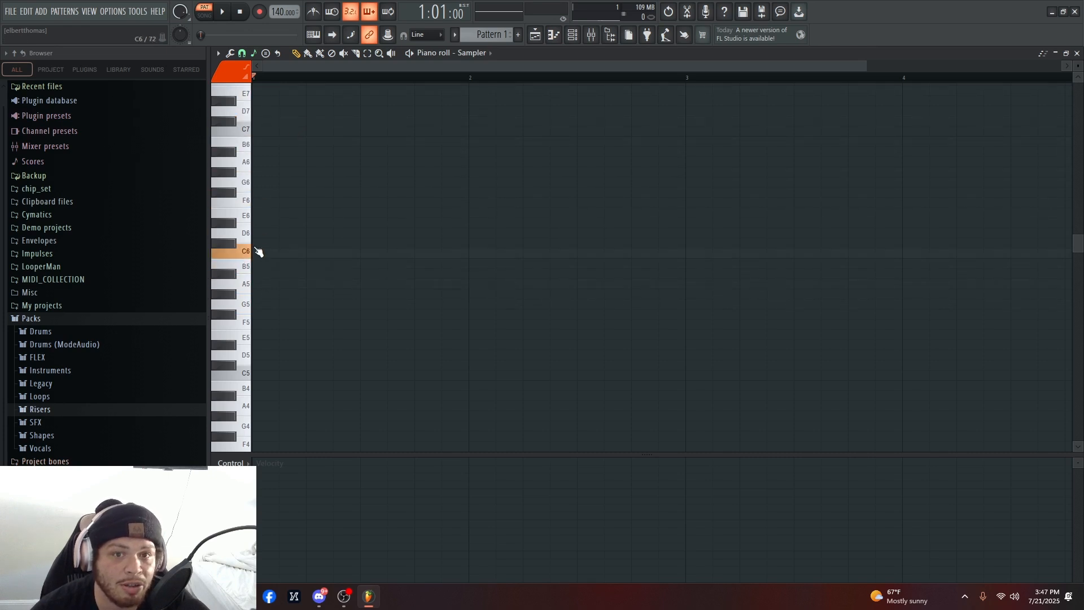
{"action": "left_click", "coordinate": [339, 225]}
{"action": "left_click_drag", "start_coordinate": [339, 225], "coordinate": [260, 232]}
{"action": "left_click", "coordinate": [285, 202]}
{"action": "left_click", "coordinate": [338, 182]}
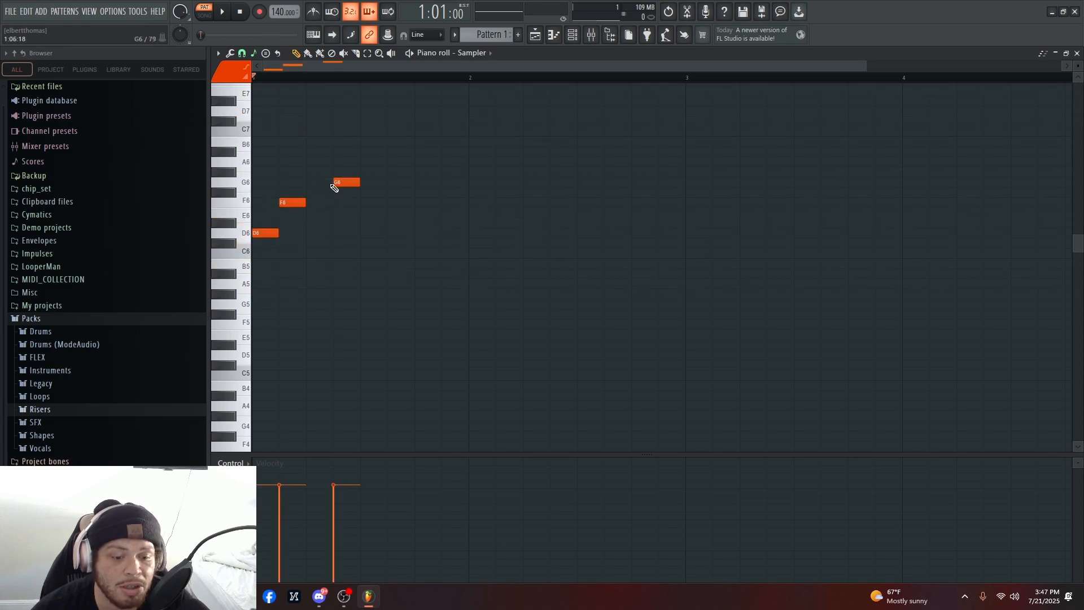
{"action": "left_click", "coordinate": [339, 172]}
{"action": "left_click", "coordinate": [311, 151]}
{"action": "left_click_drag", "start_coordinate": [349, 171], "coordinate": [343, 181]}
{"action": "right_click", "coordinate": [342, 181]}
{"action": "right_click", "coordinate": [316, 151]}
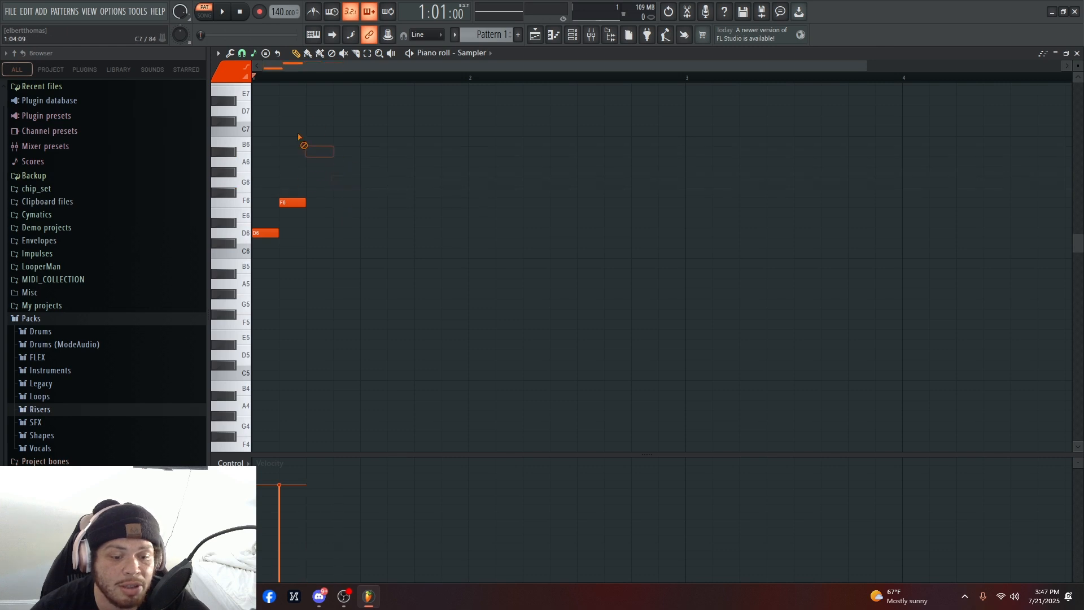
{"action": "right_click", "coordinate": [292, 202]}
{"action": "right_click", "coordinate": [265, 233]}
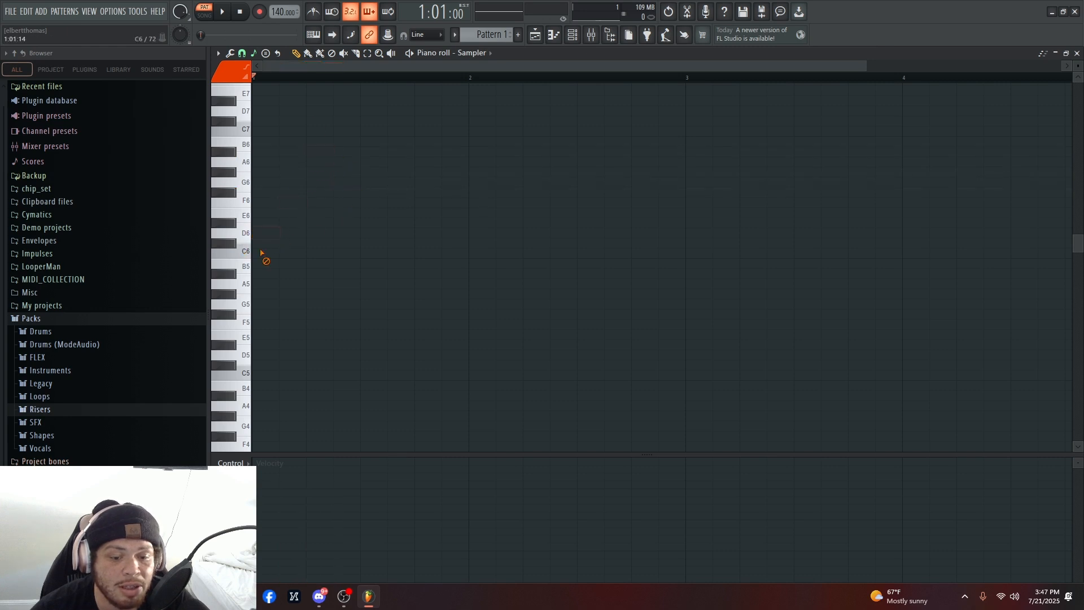
- Show the Channel rack, move it over the upper rows of the piano roll and hide it again
{"action": "left_click", "coordinate": [585, 36]}
{"action": "left_click_drag", "start_coordinate": [622, 110], "coordinate": [513, 94]}
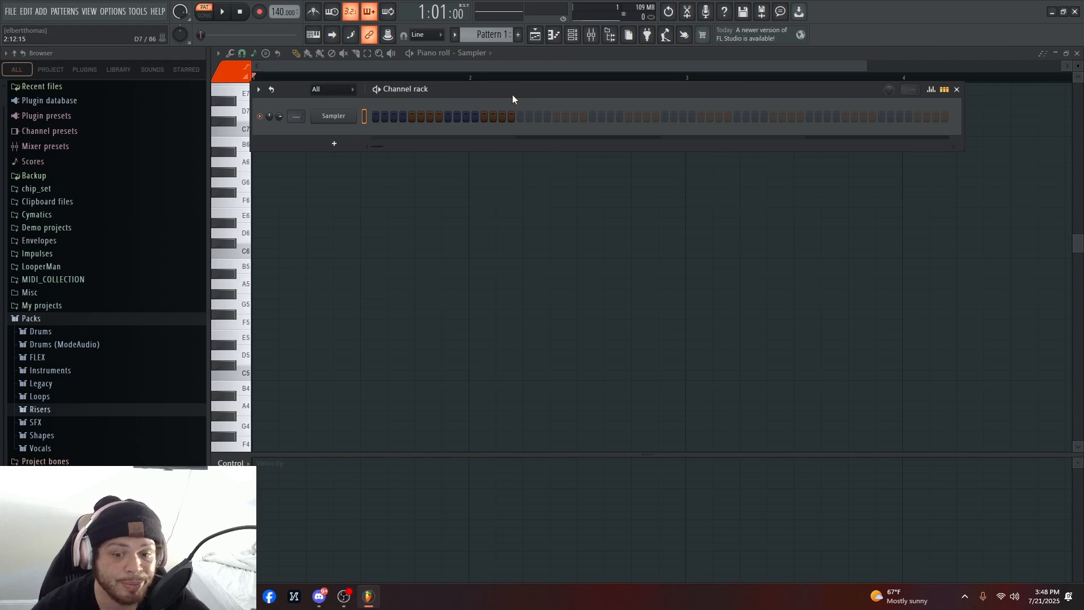
{"action": "left_click", "coordinate": [572, 34]}
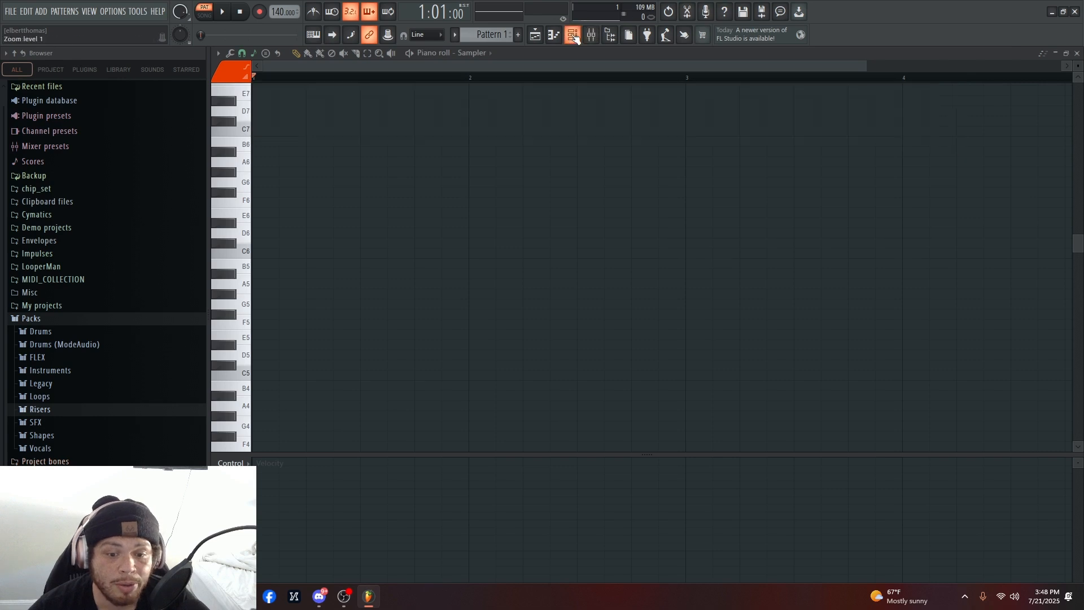
- Try out the Insert 1 and Insert 2 volume faders in the mixer and undo the changes
{"action": "left_click", "coordinate": [607, 36]}
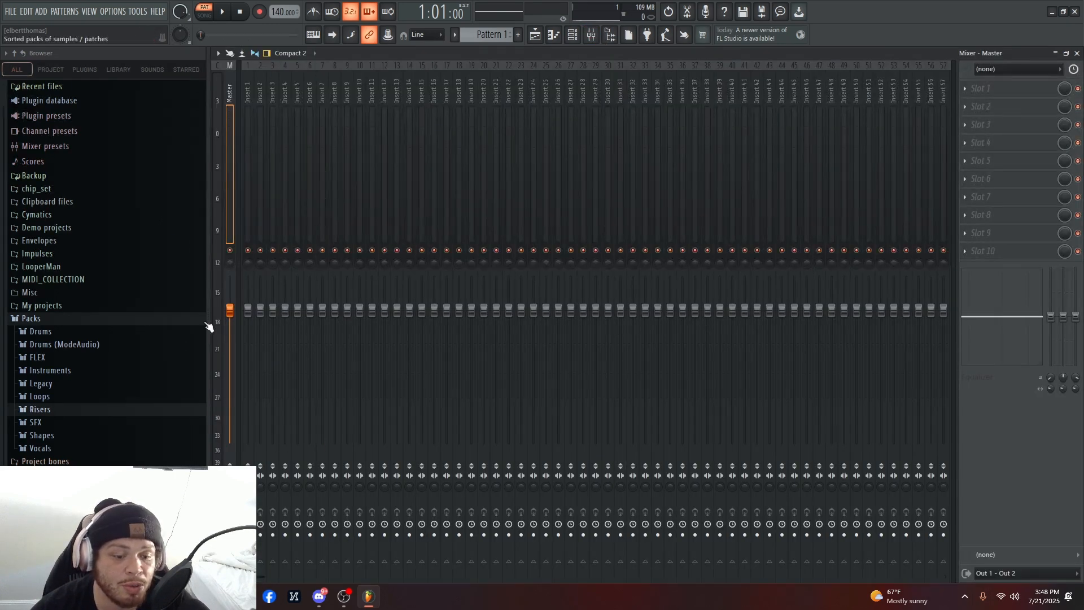
{"action": "mouse_move", "coordinate": [248, 309]}
{"action": "left_mouse_down"}
{"action": "mouse_move", "coordinate": [247, 277]}
{"action": "mouse_move", "coordinate": [248, 324]}
{"action": "mouse_move", "coordinate": [260, 303]}
{"action": "left_mouse_up"}
{"action": "left_click", "coordinate": [260, 306]}
{"action": "key", "text": "ctrl+alt+z"}
{"action": "key", "text": "ctrl+alt+z"}
{"action": "key", "text": "ctrl+alt+z"}
{"action": "key", "text": "ctrl+alt+z"}
{"action": "key", "text": "ctrl+alt+z"}
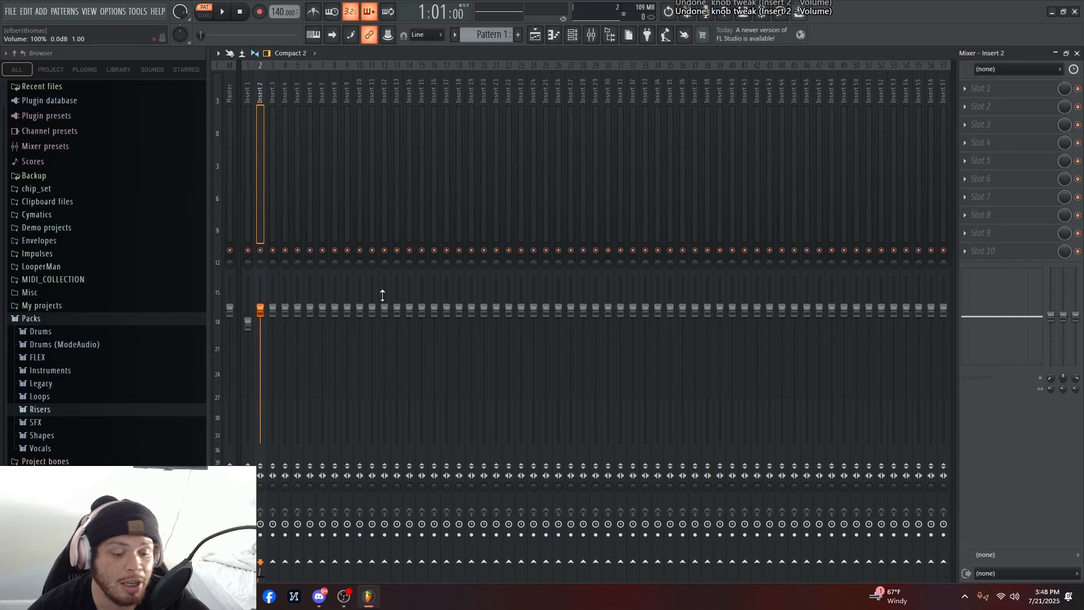
- Hide and show the Browser several times beside the mixer, ending with it shown
{"action": "left_click", "coordinate": [590, 35]}
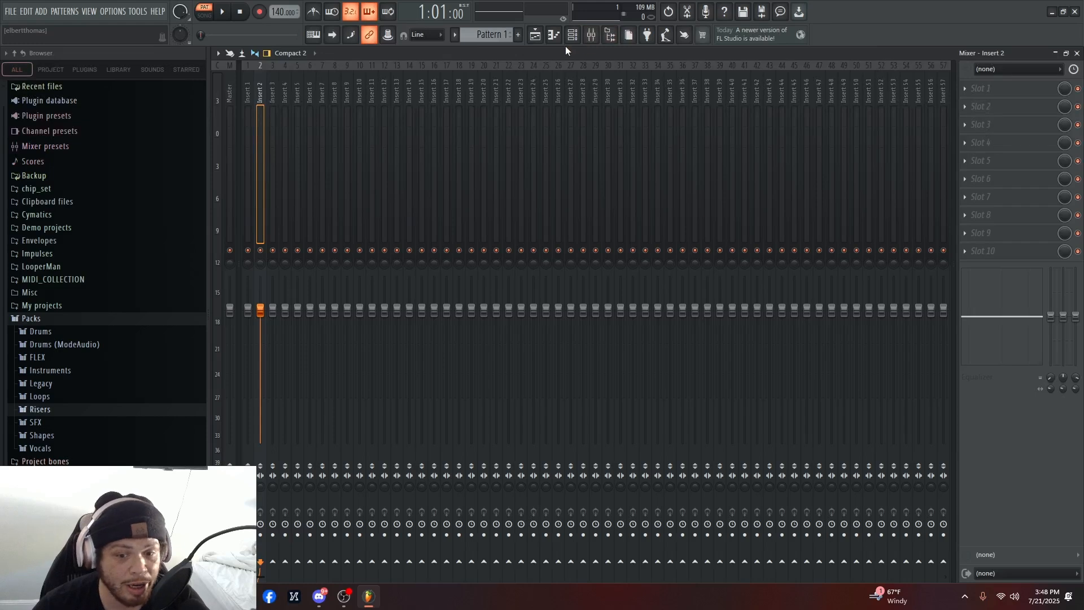
{"action": "left_click", "coordinate": [617, 34]}
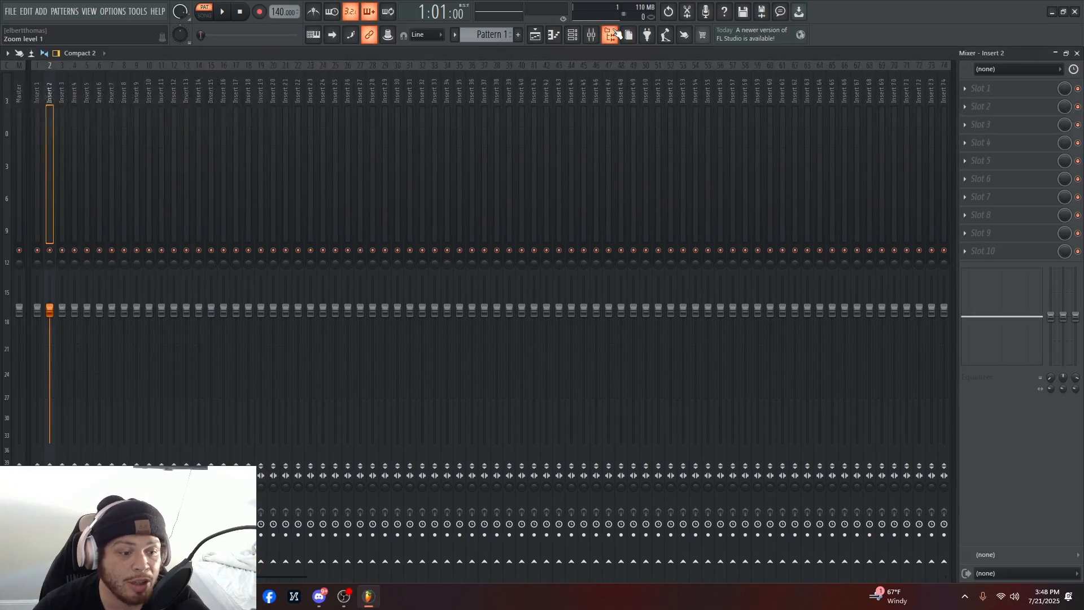
{"action": "left_click", "coordinate": [616, 33]}
{"action": "left_click", "coordinate": [616, 34]}
{"action": "left_click", "coordinate": [617, 34]}
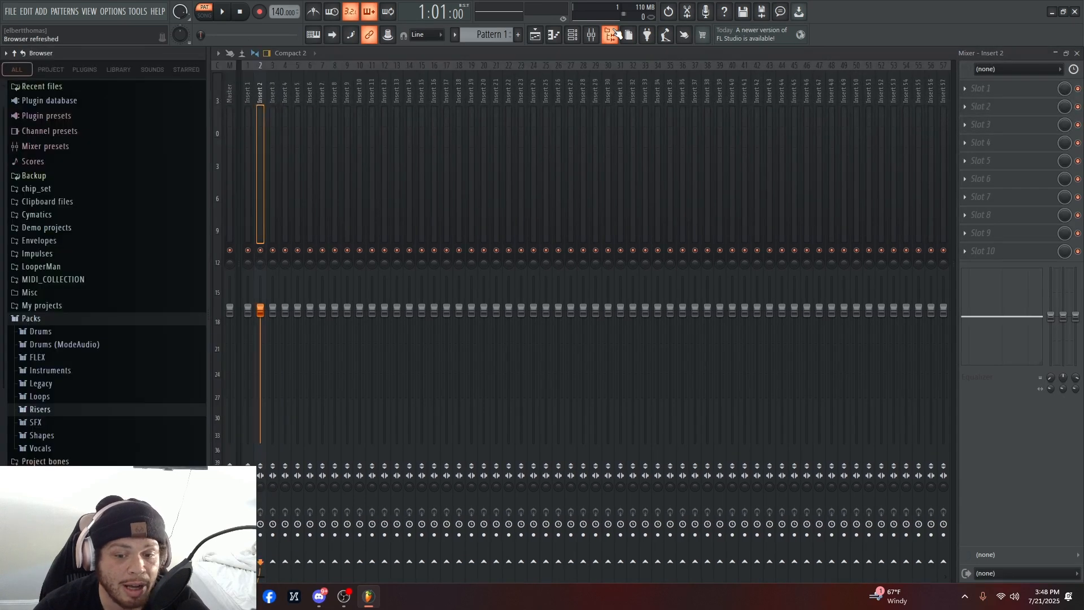
{"action": "left_click", "coordinate": [617, 34]}
{"action": "left_click", "coordinate": [616, 34]}
{"action": "left_click", "coordinate": [617, 34]}
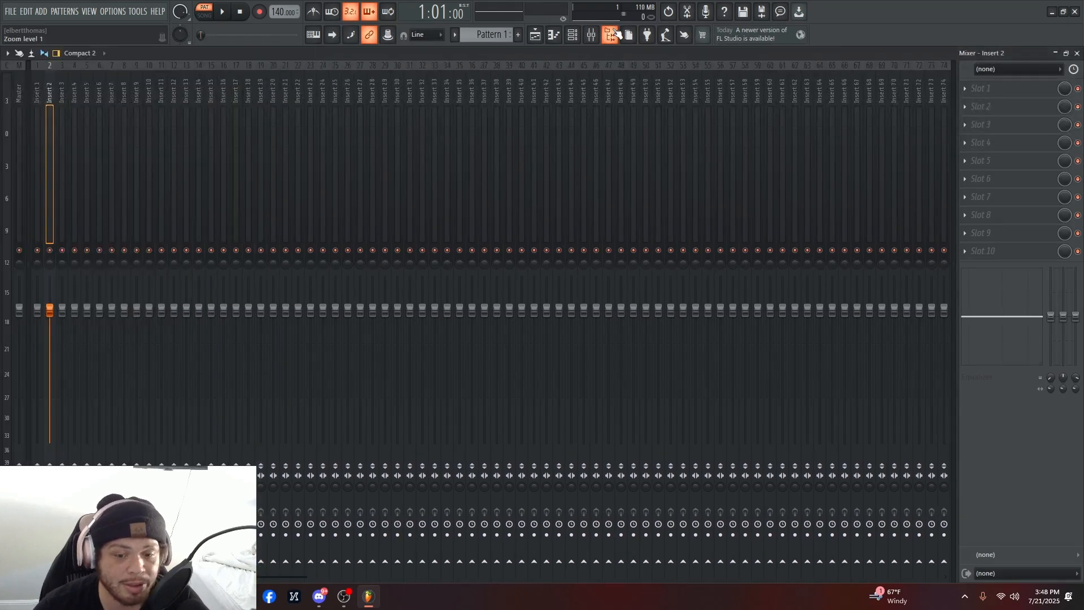
{"action": "left_click", "coordinate": [617, 34]}
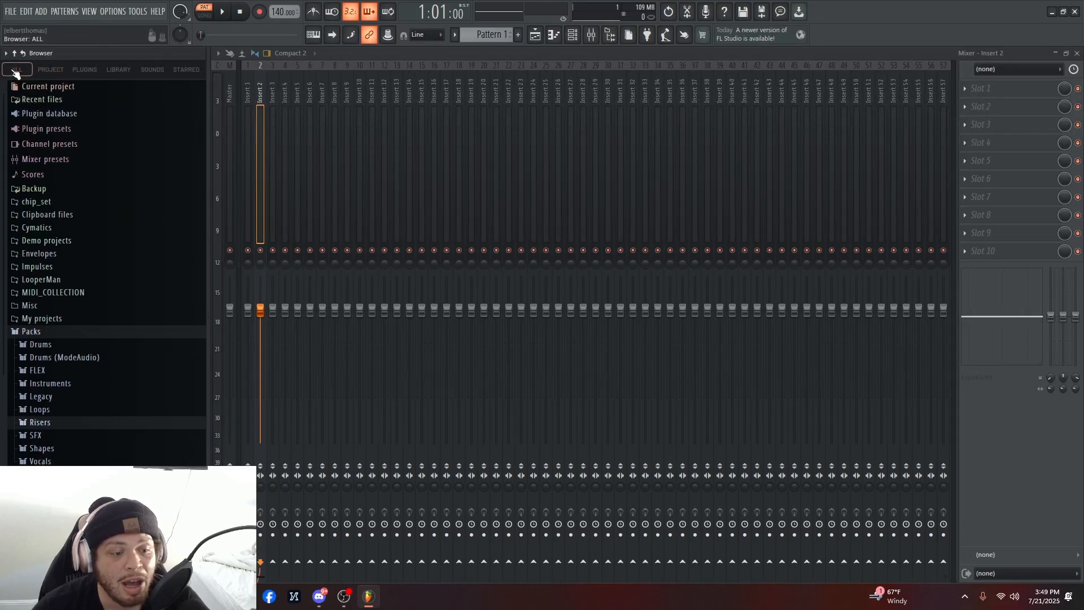
- Look through the folders in the Browser and collapse the Packs folder
{"action": "scroll", "coordinate": [60, 279], "scroll_direction": "down", "scroll_amount": 3}
{"action": "scroll", "coordinate": [56, 276], "scroll_direction": "up", "scroll_amount": 3}
{"action": "scroll", "coordinate": [45, 283], "scroll_direction": "down", "scroll_amount": 3}
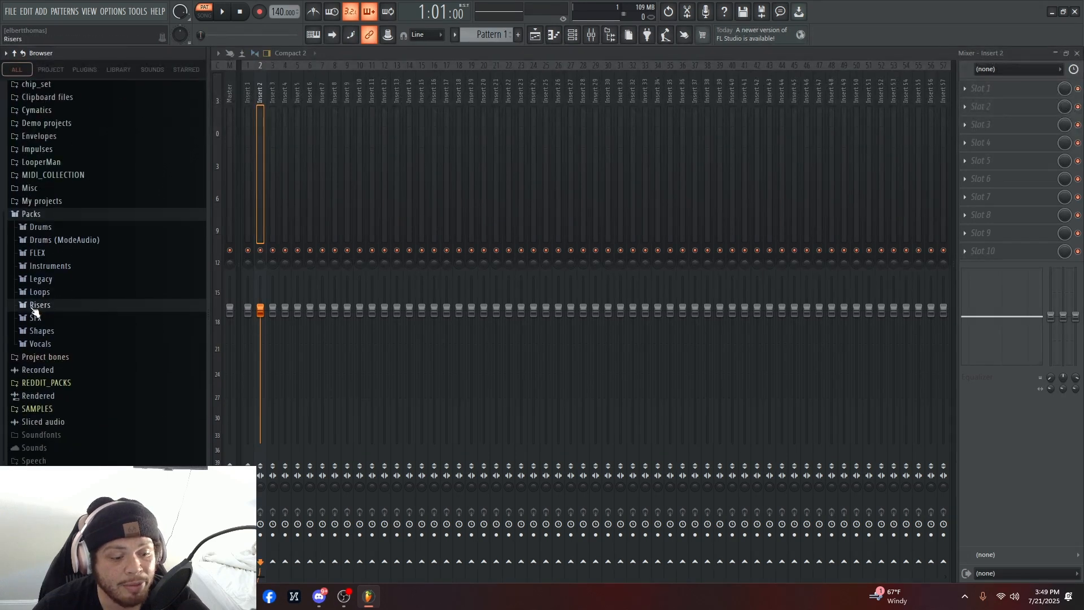
{"action": "left_click", "coordinate": [32, 212]}
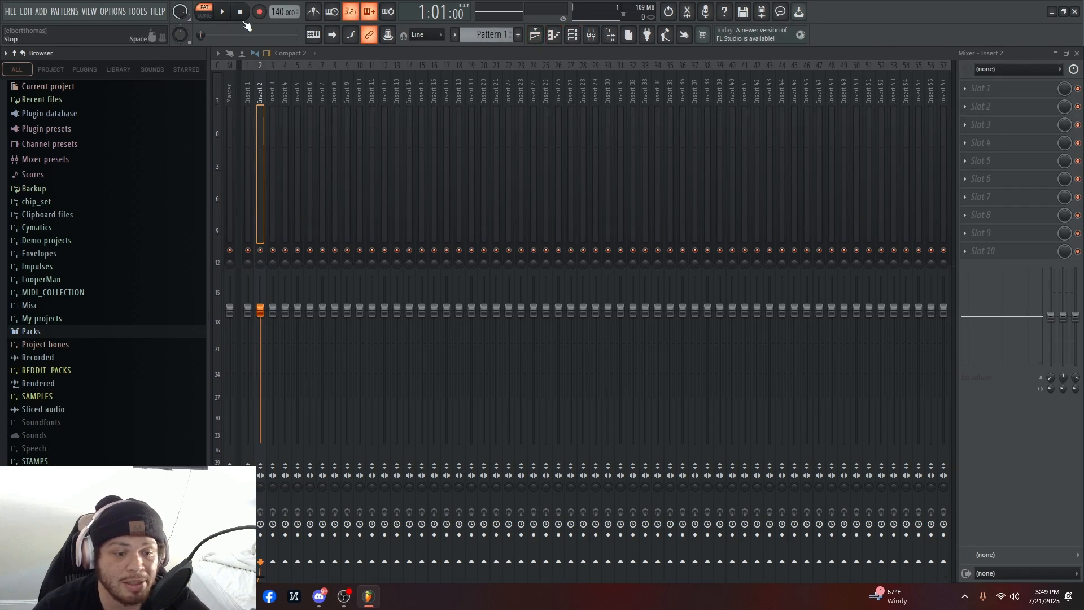
- Open the pattern selector's options for Pattern 1, and try naming a new pattern before cancelling it
{"action": "left_click", "coordinate": [571, 35]}
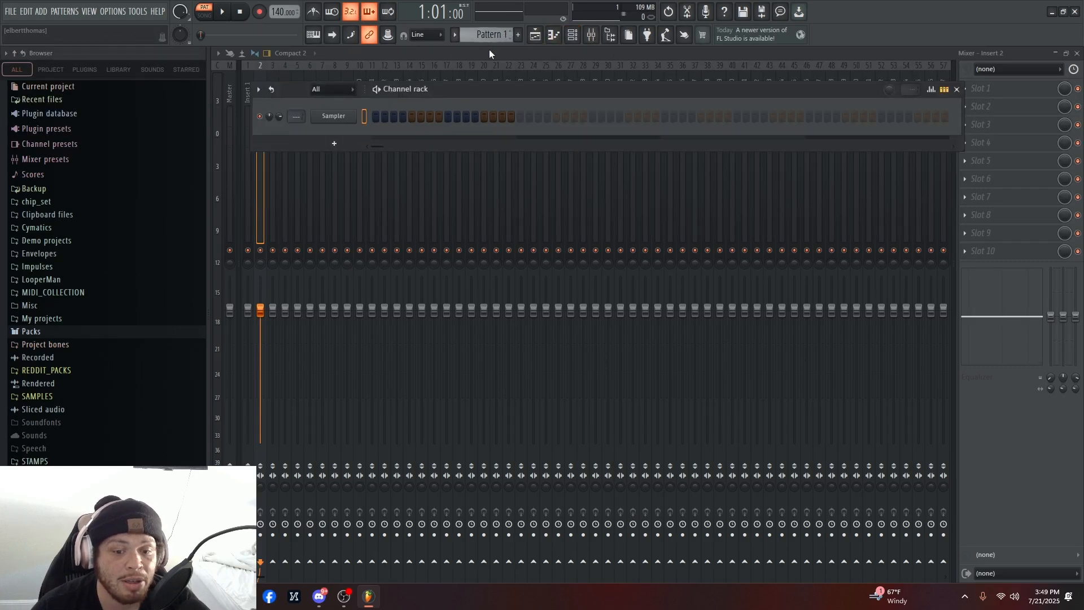
{"action": "left_click", "coordinate": [490, 48]}
{"action": "left_click", "coordinate": [499, 34]}
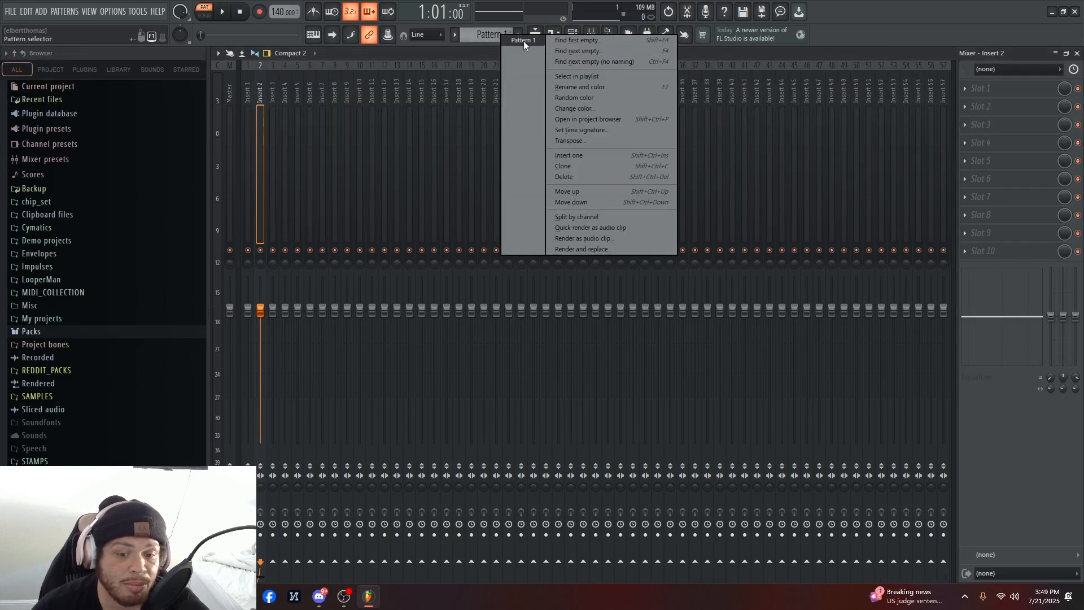
{"action": "left_click", "coordinate": [493, 24]}
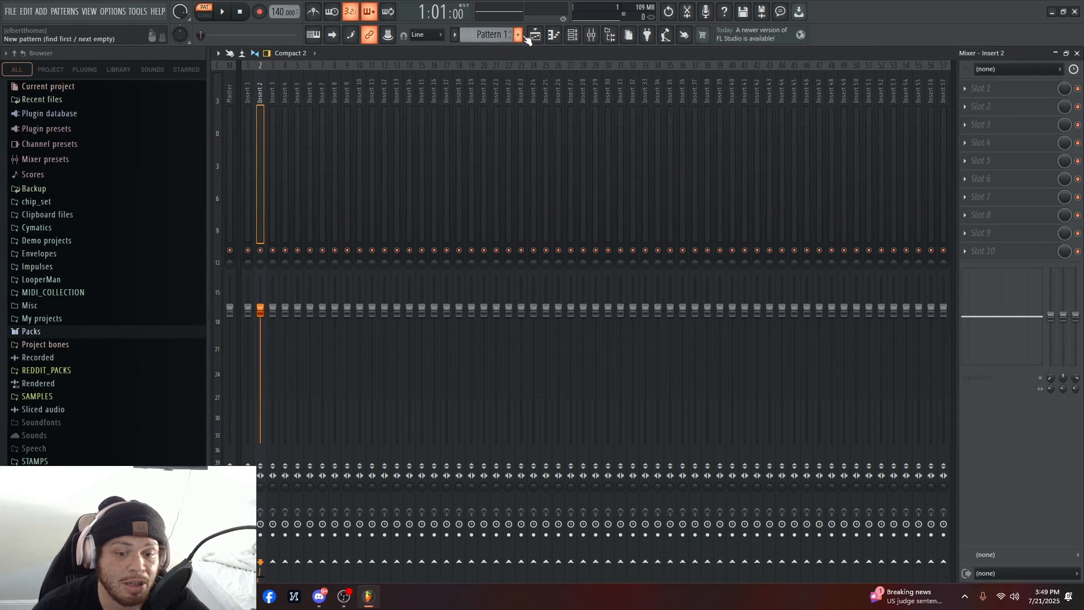
{"action": "left_click", "coordinate": [518, 34]}
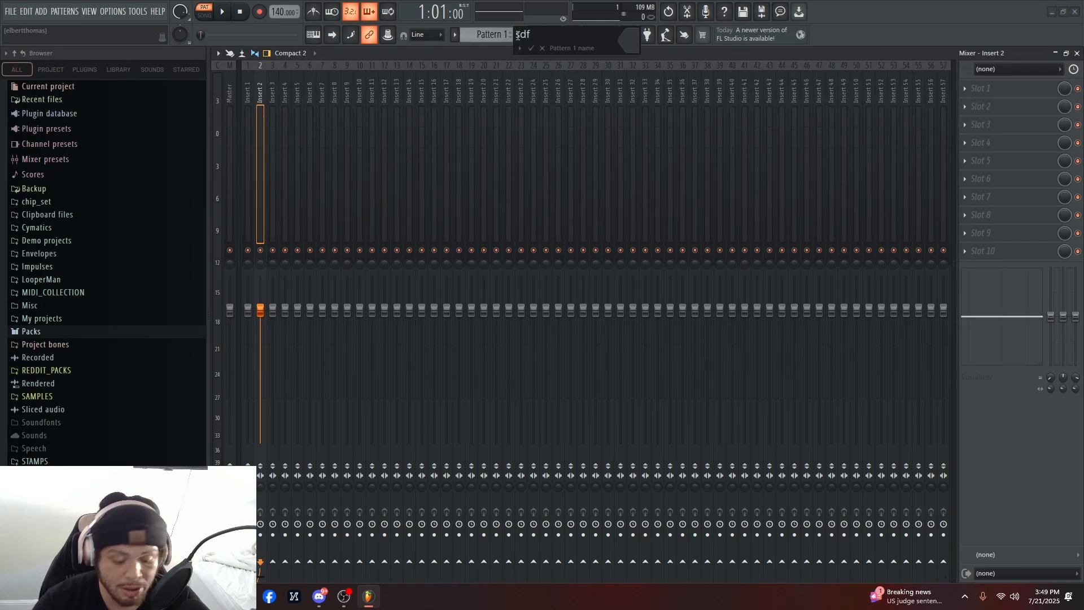
{"action": "key", "text": "Escape"}
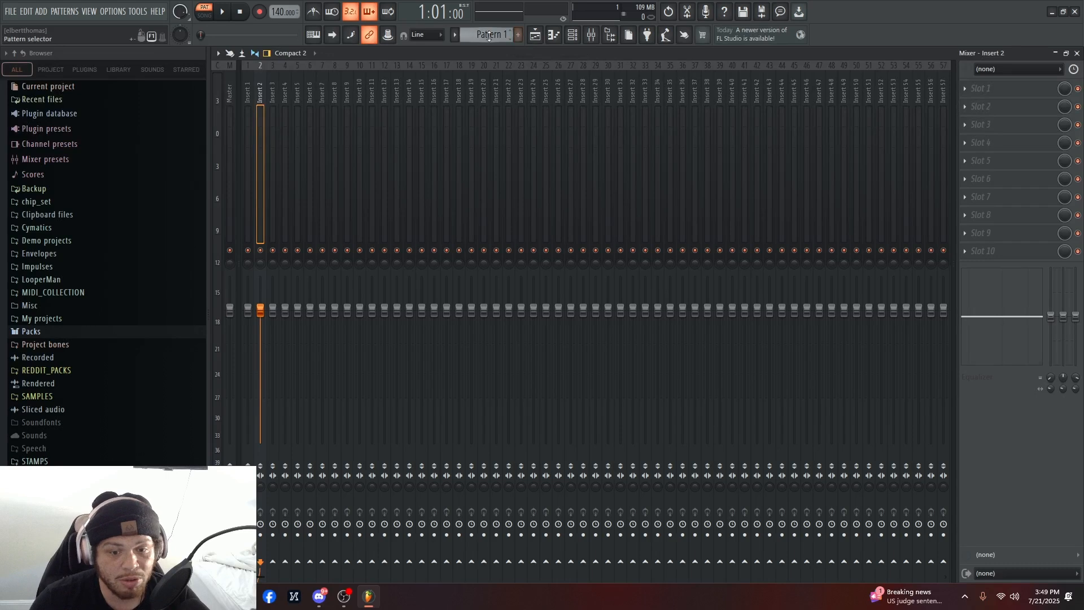
- Switch the active pattern to Pattern 6 and show its piano roll without the Channel rack
{"action": "scroll", "coordinate": [494, 35], "scroll_direction": "down", "scroll_amount": 4}
{"action": "scroll", "coordinate": [494, 34], "scroll_direction": "down", "scroll_amount": 1}
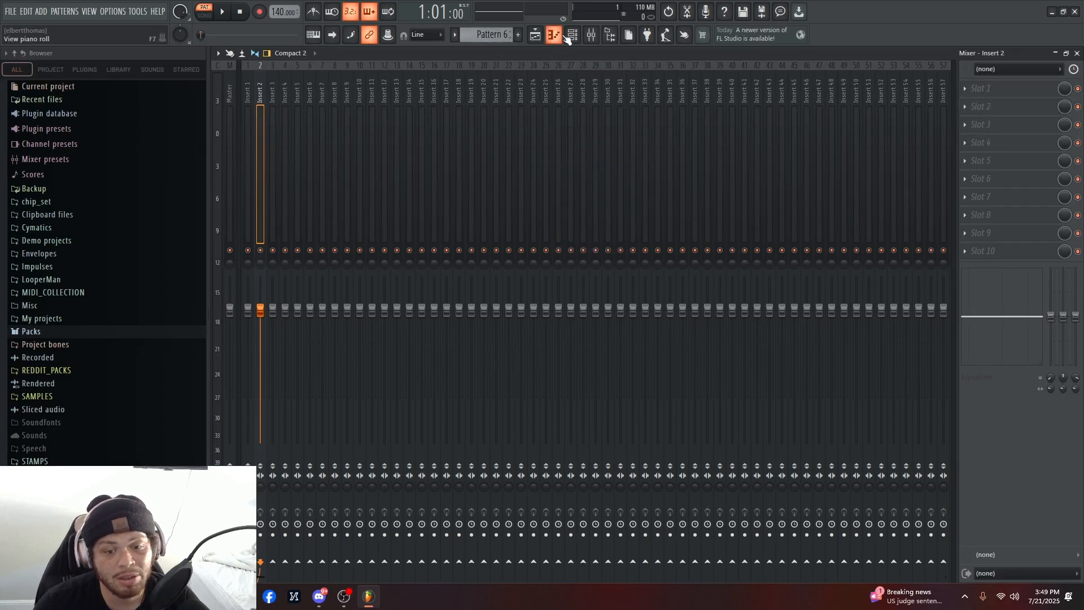
{"action": "key", "text": "F7"}
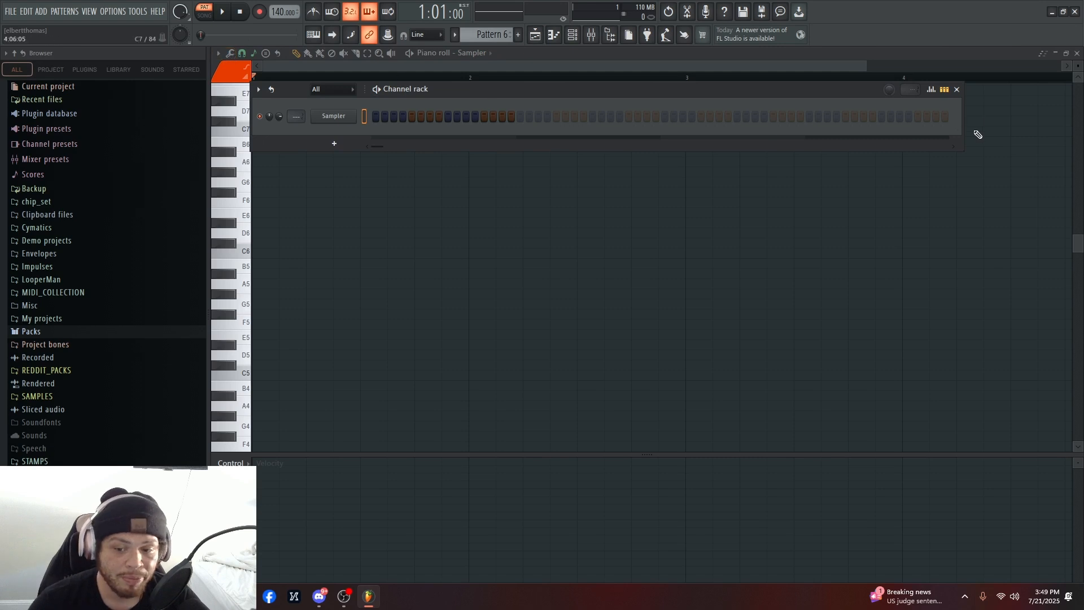
{"action": "left_click", "coordinate": [956, 89]}
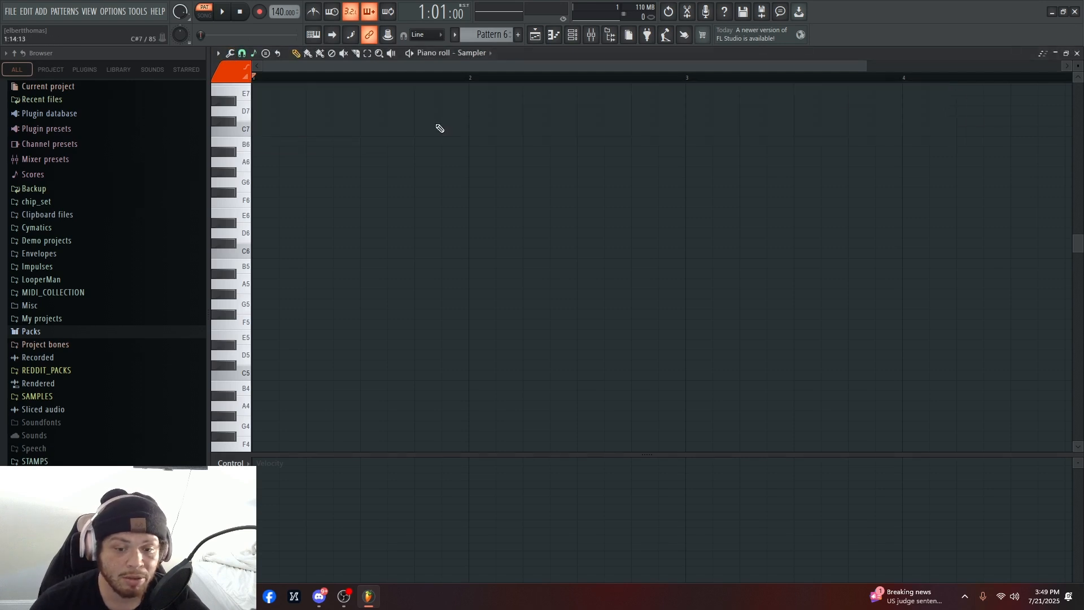
- Show the playlist and make Pattern 1 the active pattern again
{"action": "left_click", "coordinate": [545, 36]}
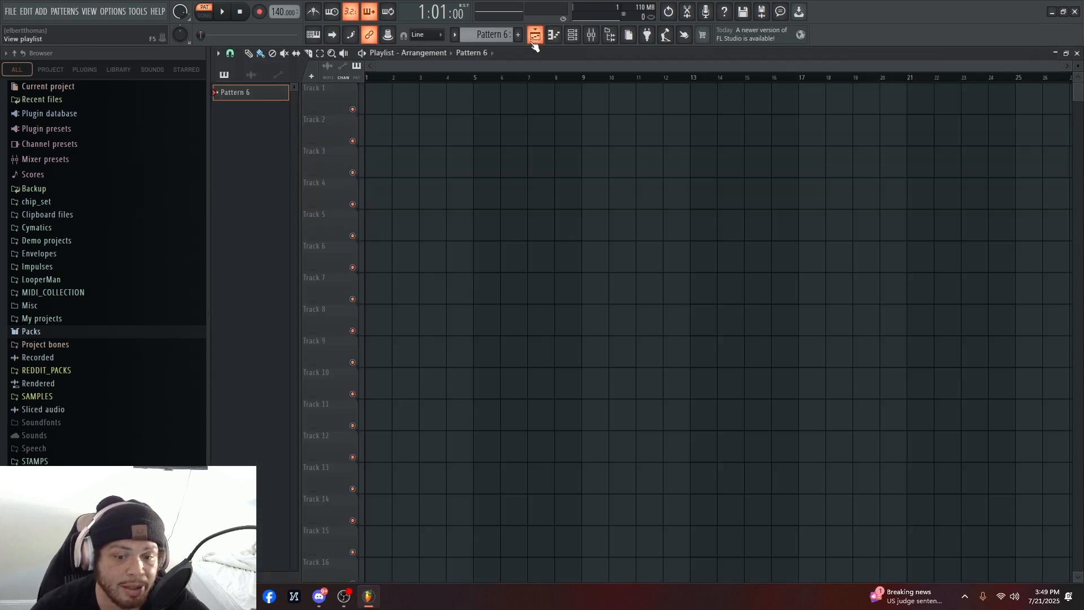
{"action": "right_click", "coordinate": [252, 107]}
{"action": "key", "text": "Escape"}
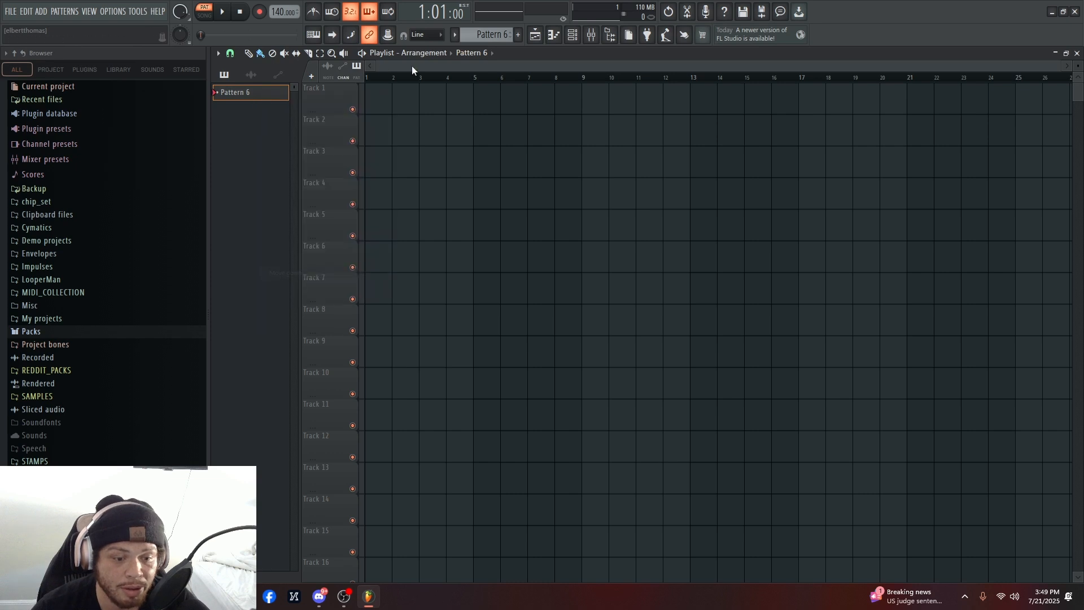
{"action": "left_click", "coordinate": [489, 30]}
{"action": "left_click", "coordinate": [614, 168]}
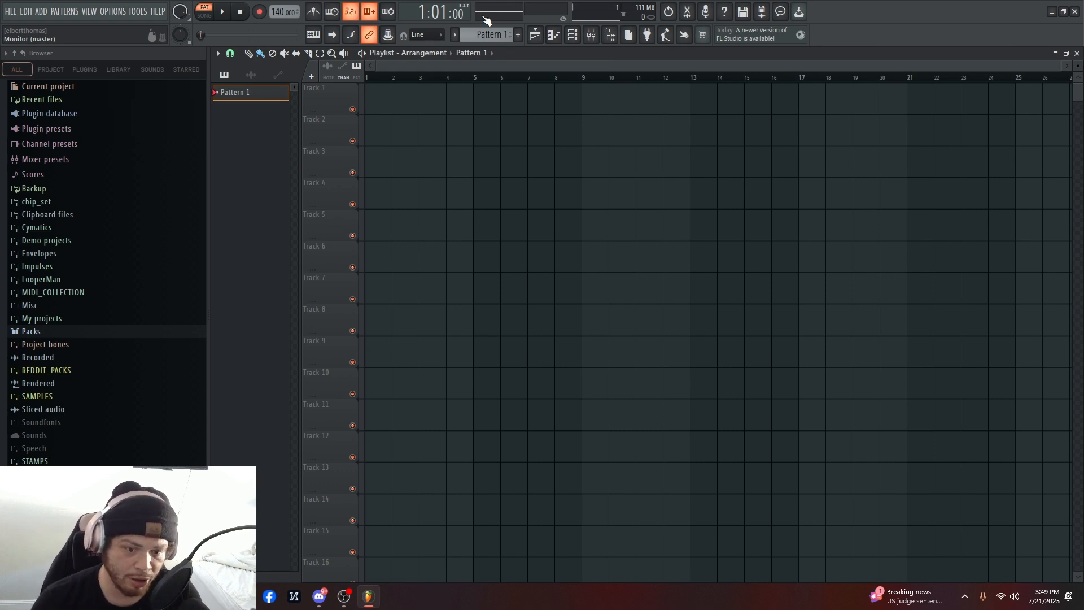
- Place a one-bar Pattern 1 clip on Track 1 of the playlist and position it at bar 1
{"action": "left_click", "coordinate": [393, 97]}
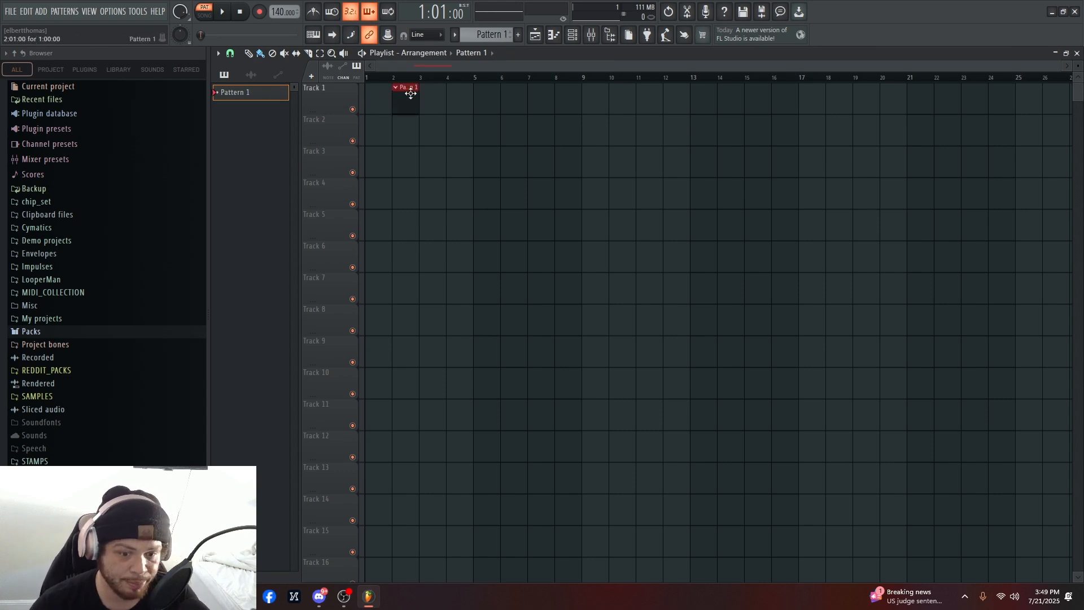
{"action": "left_click_drag", "start_coordinate": [411, 93], "coordinate": [390, 97]}
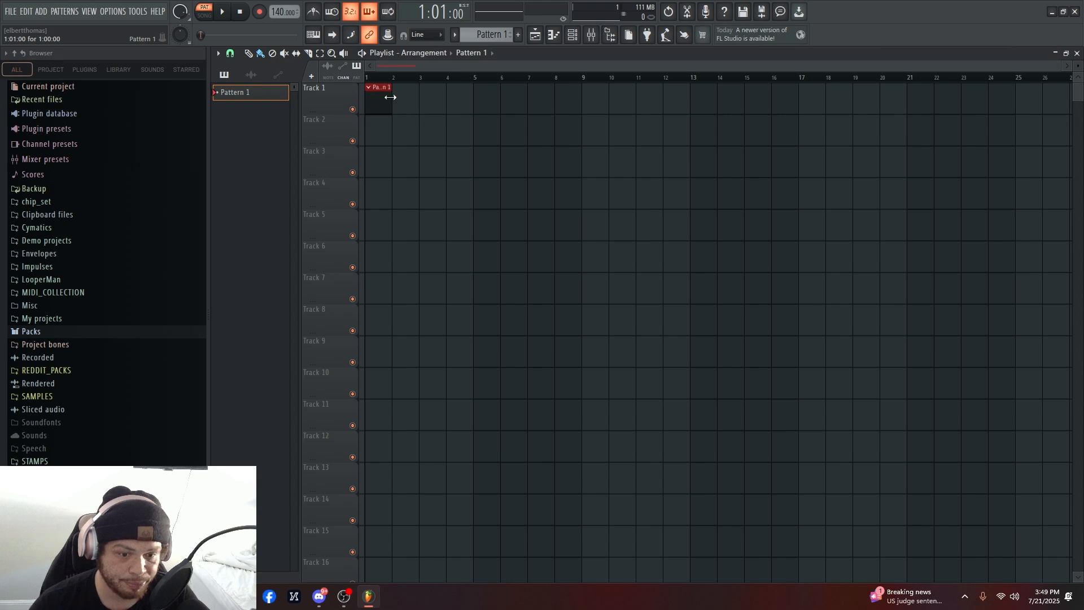
- Play the arrangement in song mode, add a second Pattern 1 clip at bar 7 on Track 1, and stop playback
{"action": "left_click", "coordinate": [211, 12]}
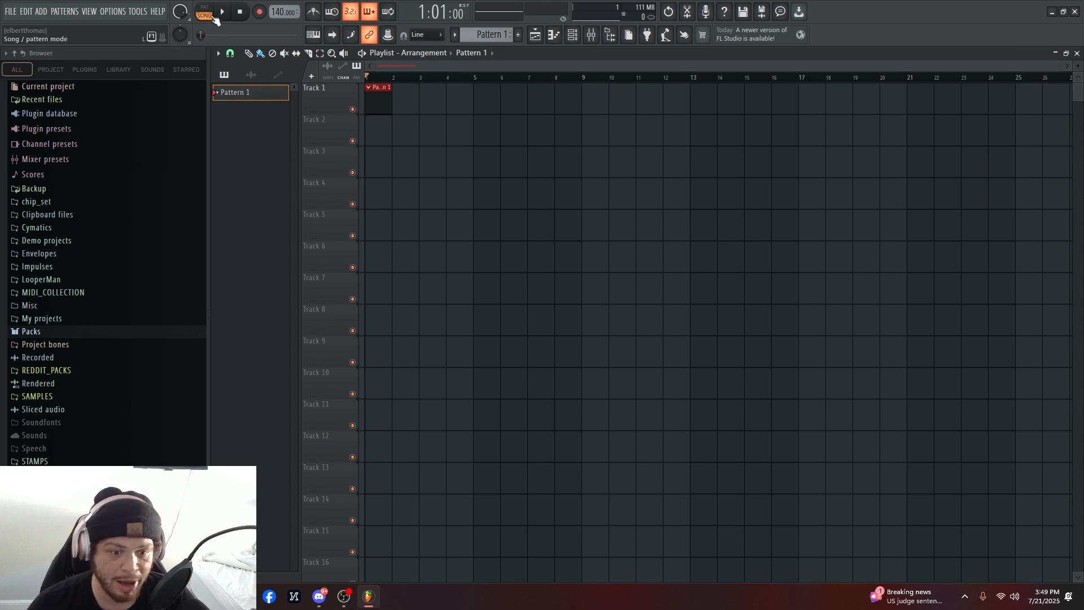
{"action": "left_click", "coordinate": [223, 12]}
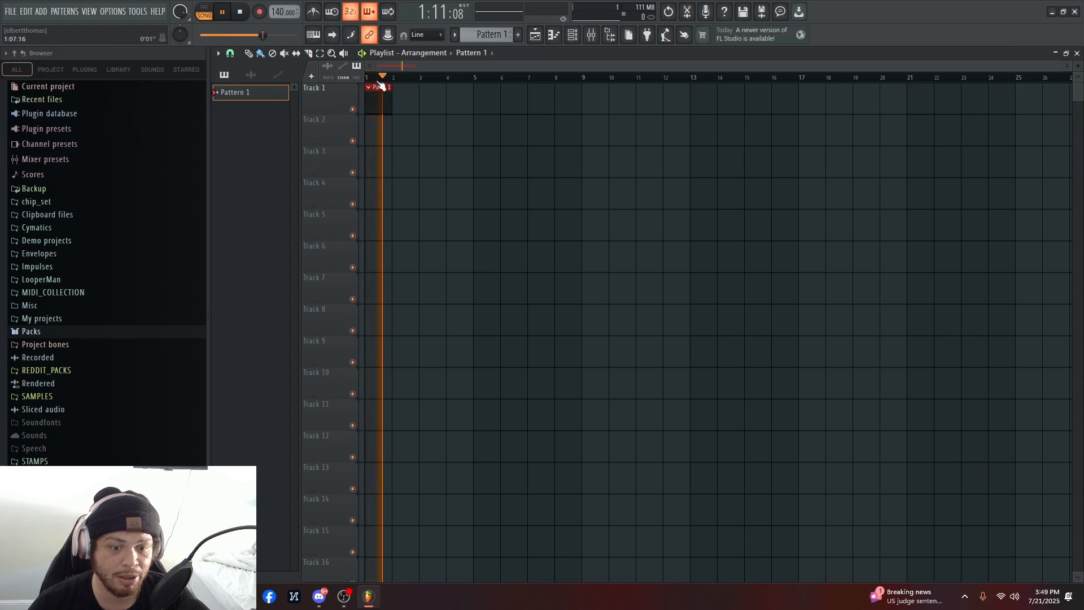
{"action": "left_click", "coordinate": [540, 99]}
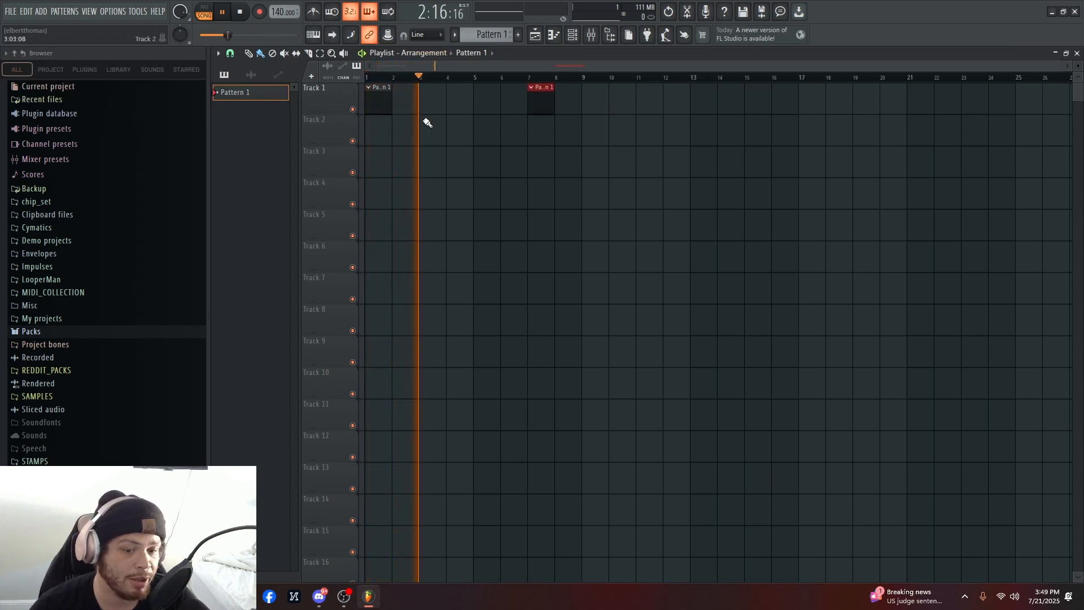
{"action": "key", "text": "space"}
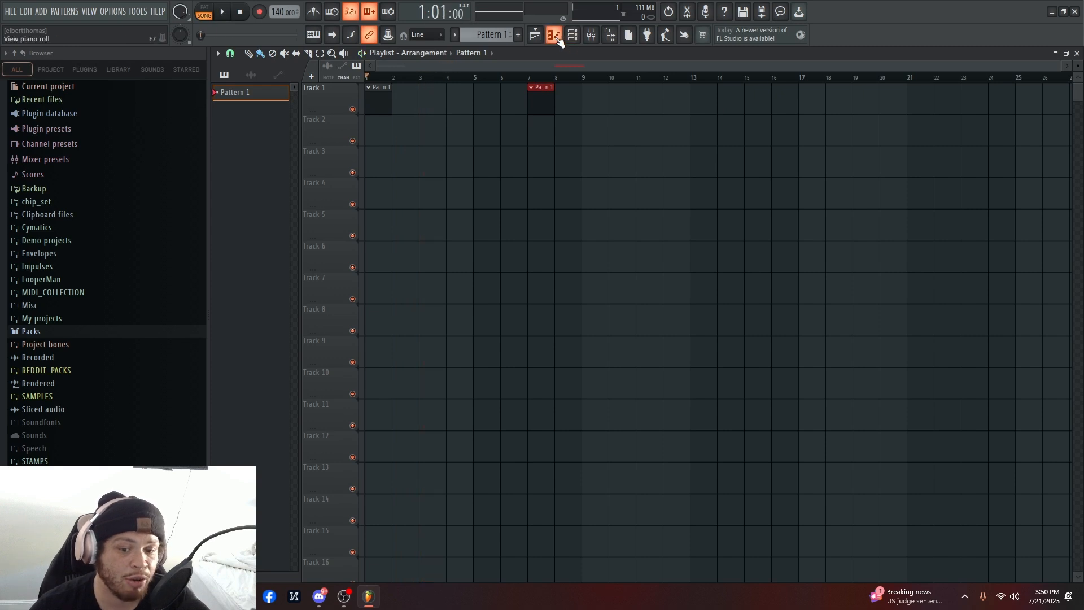
- Show the piano roll with the Channel rack and start playback in pattern mode
{"action": "left_click", "coordinate": [534, 35]}
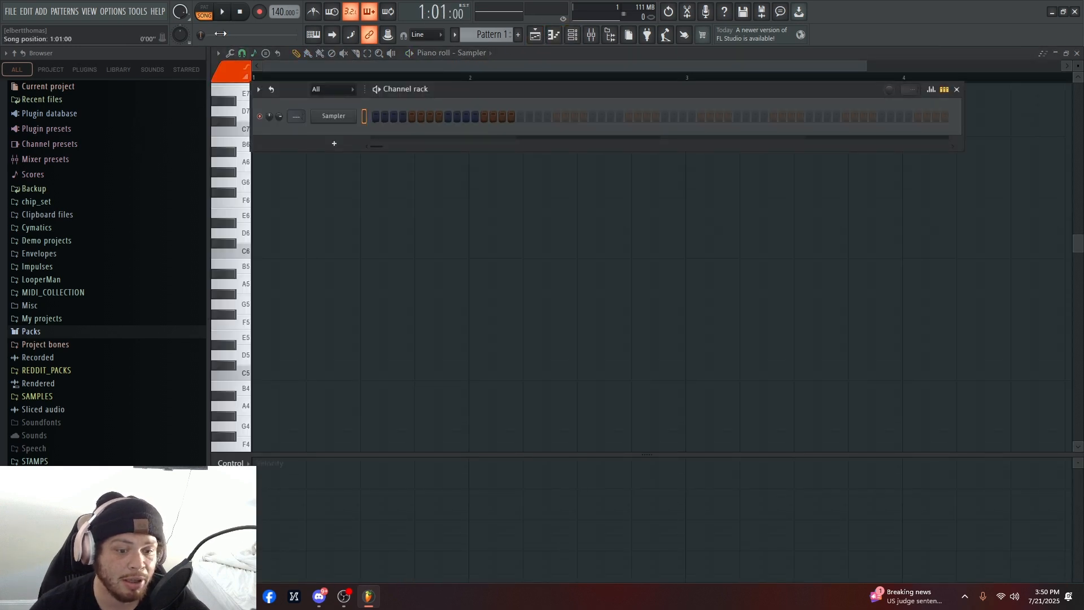
{"action": "left_click", "coordinate": [203, 7]}
{"action": "key", "text": "space"}
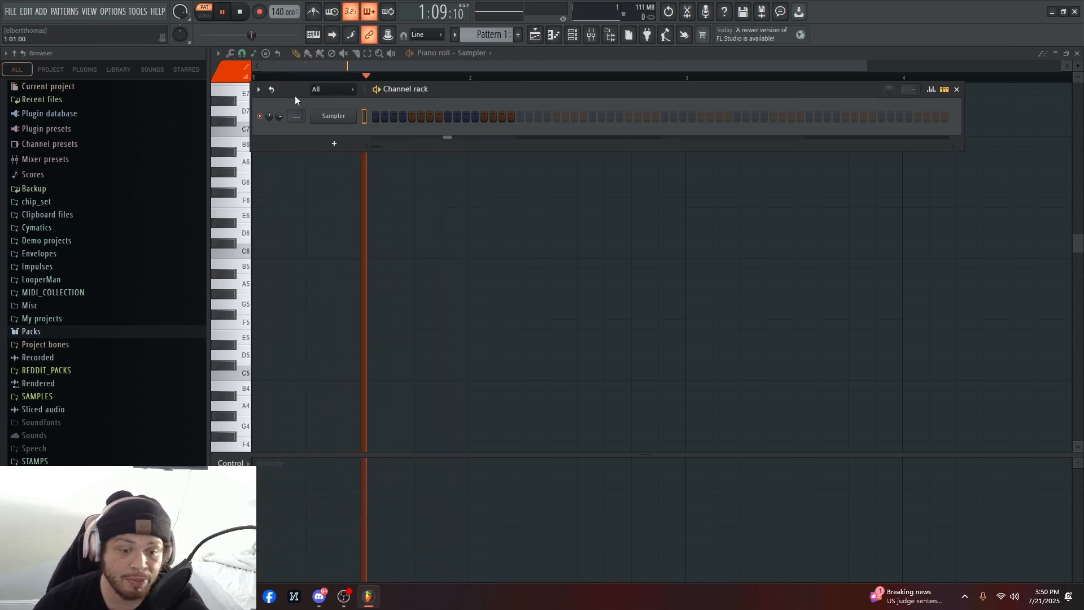
- Replace the Sampler channel with the FLEX instrument and stop playback
{"action": "right_click", "coordinate": [335, 116]}
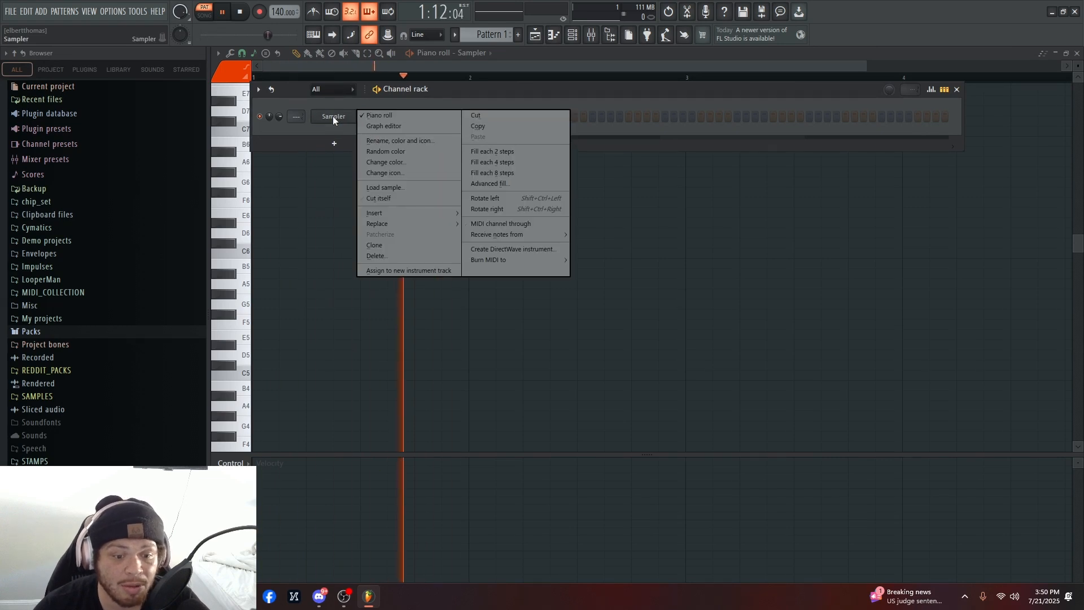
{"action": "mouse_move", "coordinate": [429, 224]}
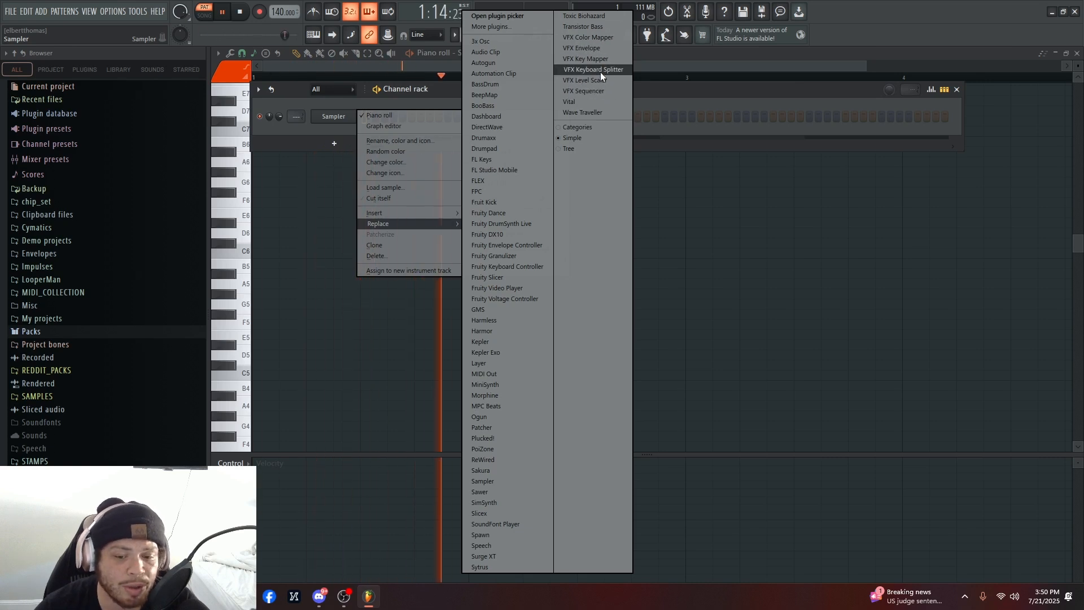
{"action": "left_click", "coordinate": [533, 179]}
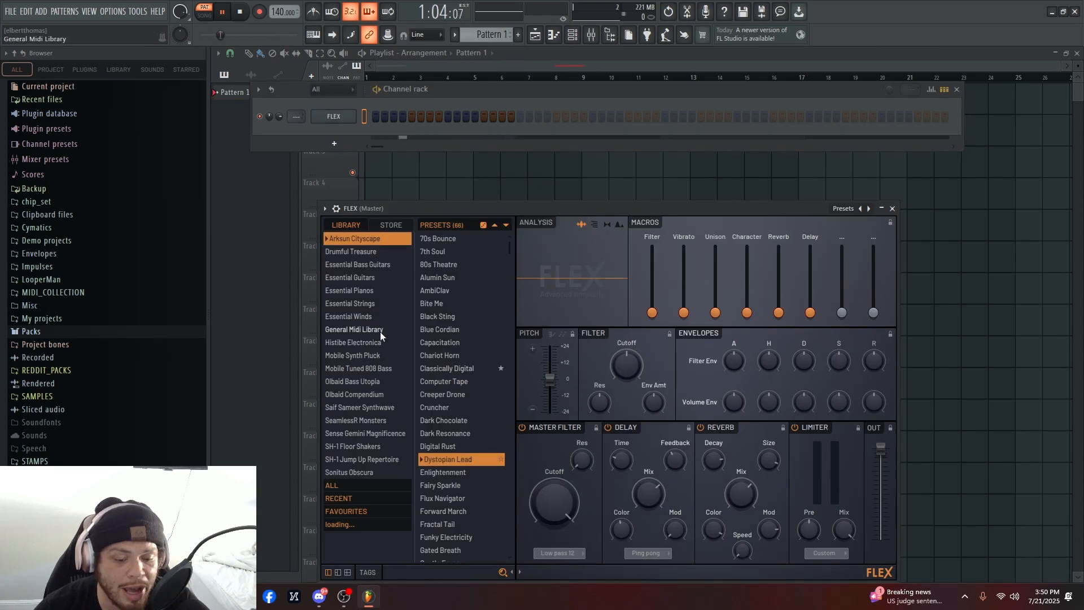
{"action": "key", "text": "space"}
- Browse FLEX's Essential Pianos library, try the Bosendorfer lite and Rhodes Basic presets, and load Steinway D
{"action": "scroll", "coordinate": [358, 357], "scroll_direction": "down", "scroll_amount": 3}
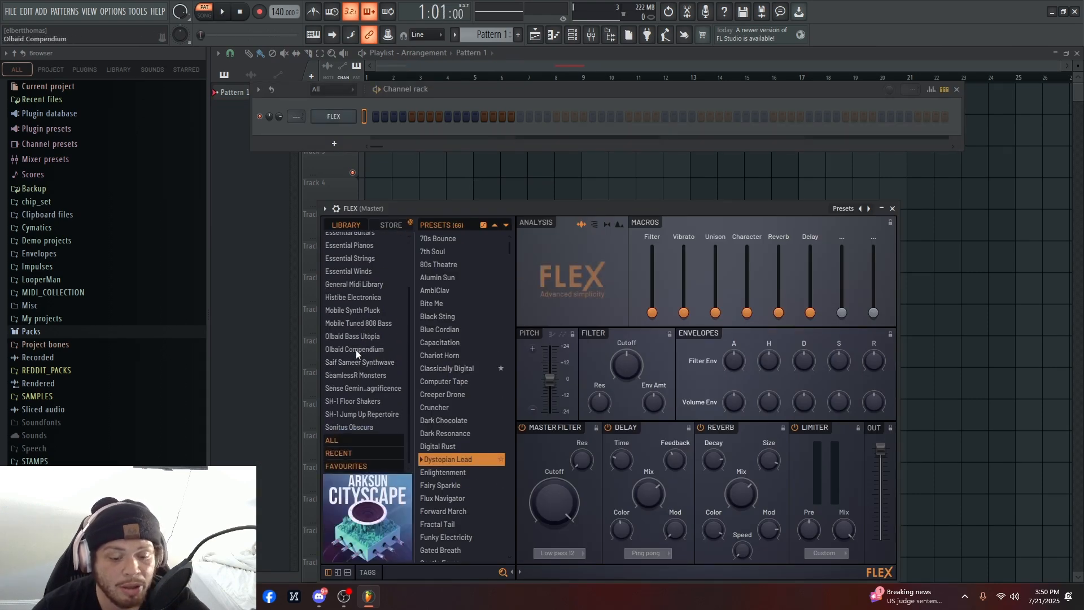
{"action": "scroll", "coordinate": [368, 307], "scroll_direction": "up", "scroll_amount": 1}
{"action": "left_click", "coordinate": [376, 263]}
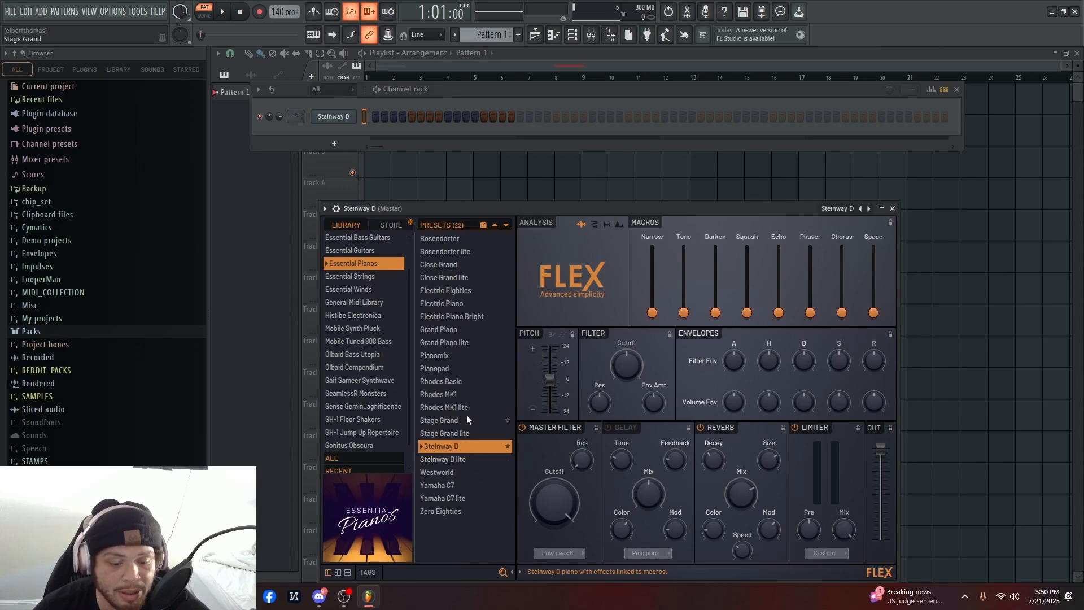
{"action": "left_click", "coordinate": [445, 252]}
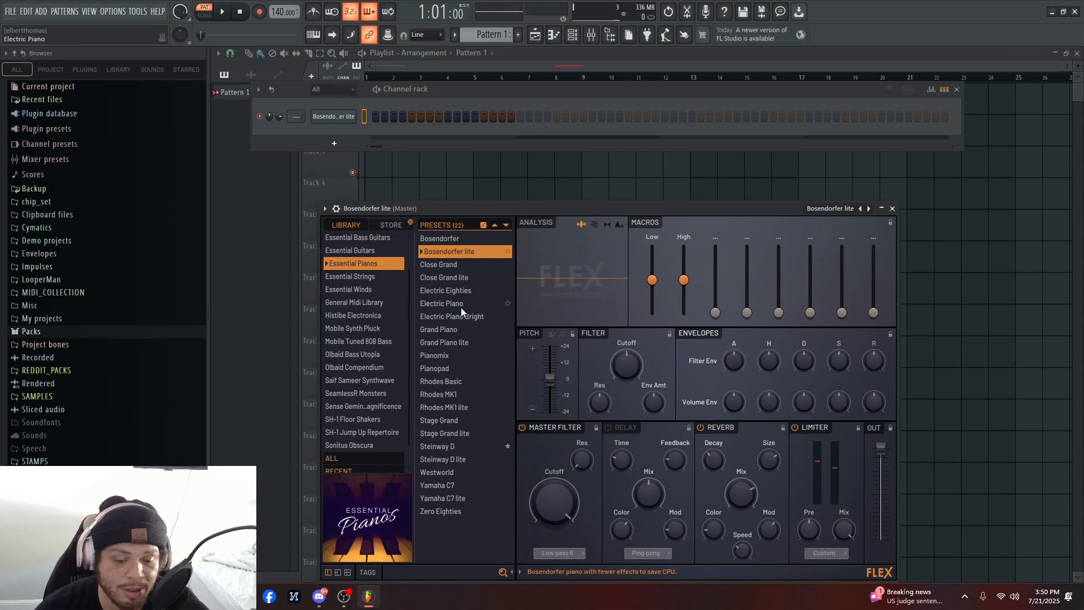
{"action": "left_click", "coordinate": [449, 381]}
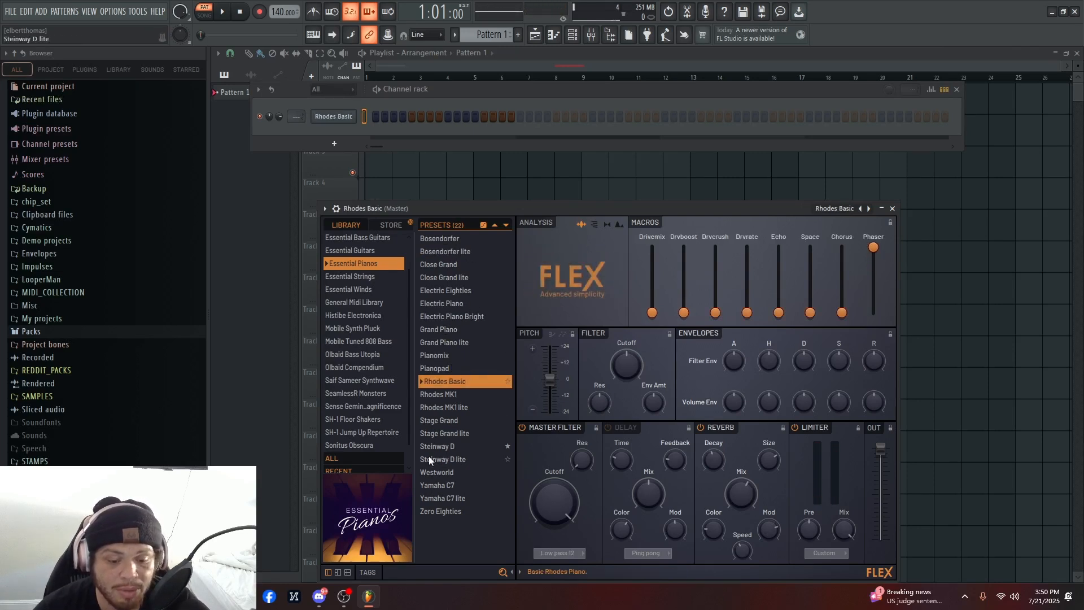
{"action": "left_click", "coordinate": [452, 444]}
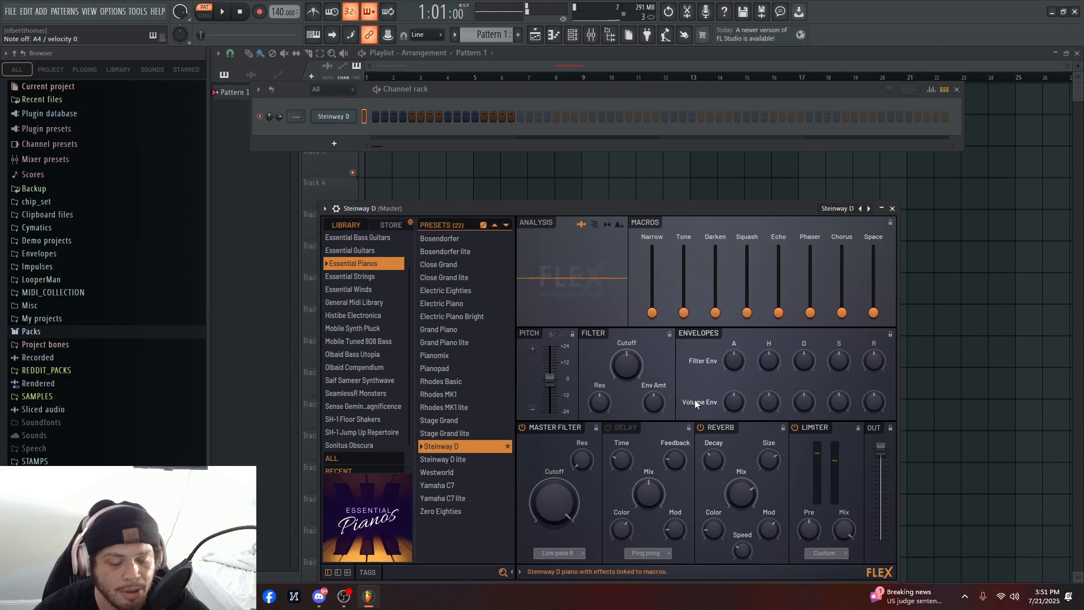
- Close the FLEX instrument window and open the piano roll for the Steinway D channel
{"action": "left_click_drag", "start_coordinate": [648, 210], "coordinate": [838, 174]}
{"action": "left_click", "coordinate": [918, 194]}
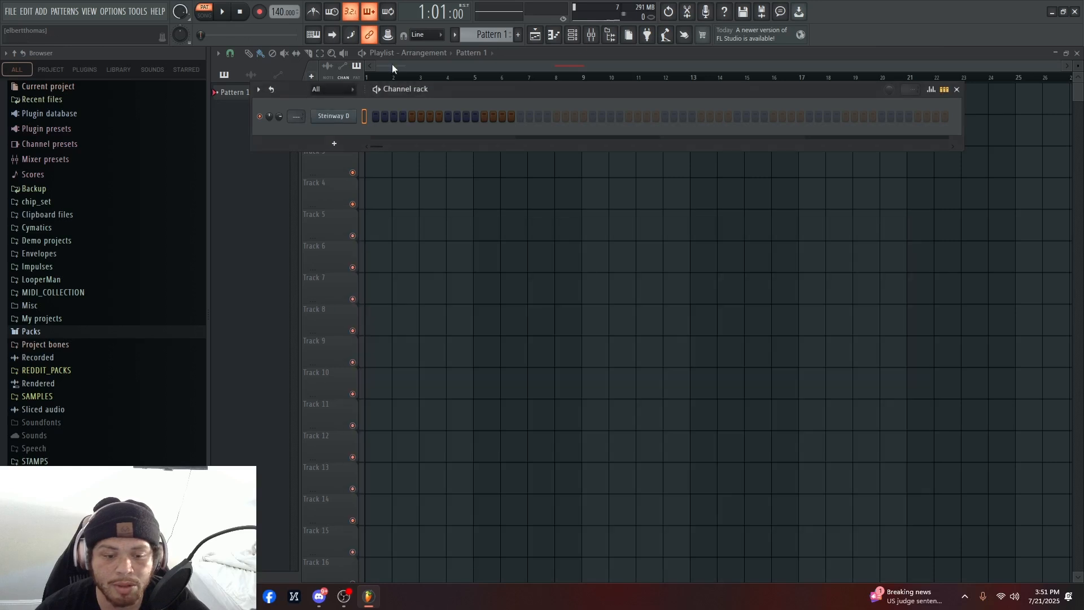
{"action": "left_click", "coordinate": [554, 35]}
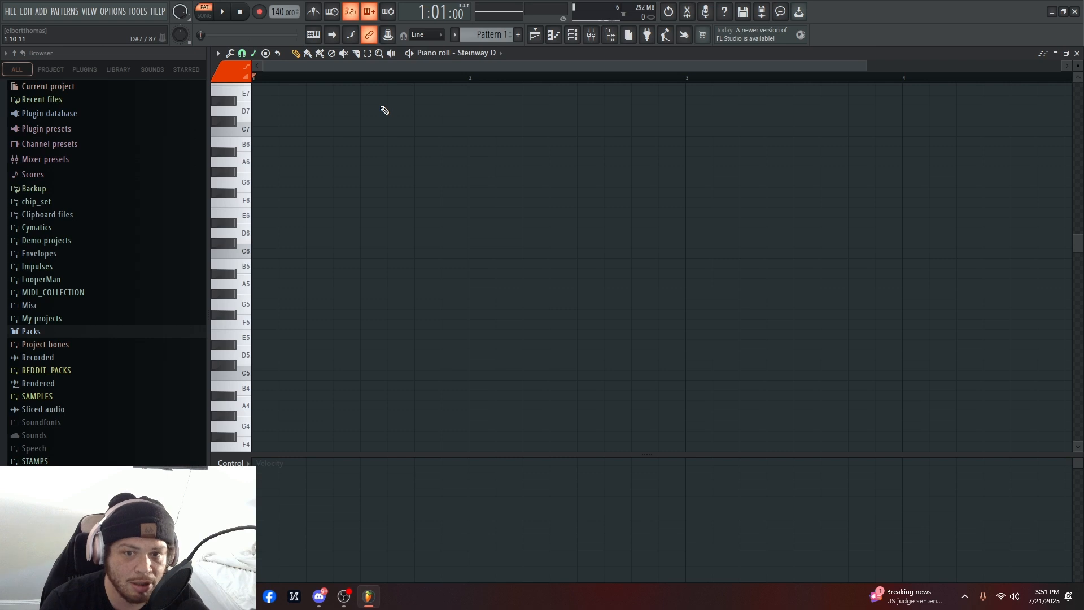
- Open the piano roll's chord progression generator for the Steinway D channel and move its window off the first notes
{"action": "key", "text": "alt+o"}
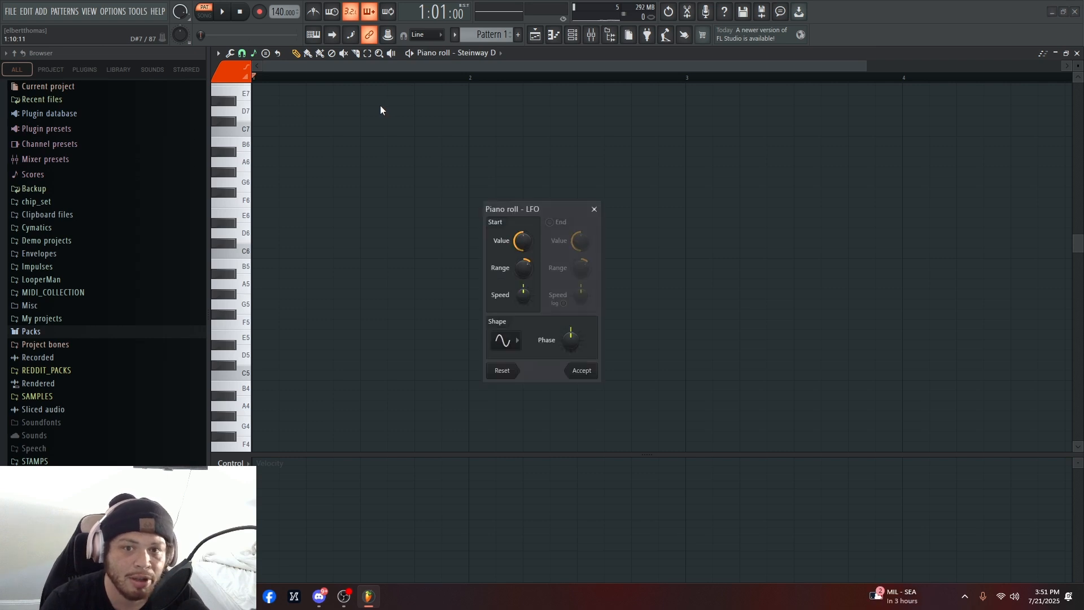
{"action": "key", "text": "Escape"}
{"action": "key", "text": "alt+p"}
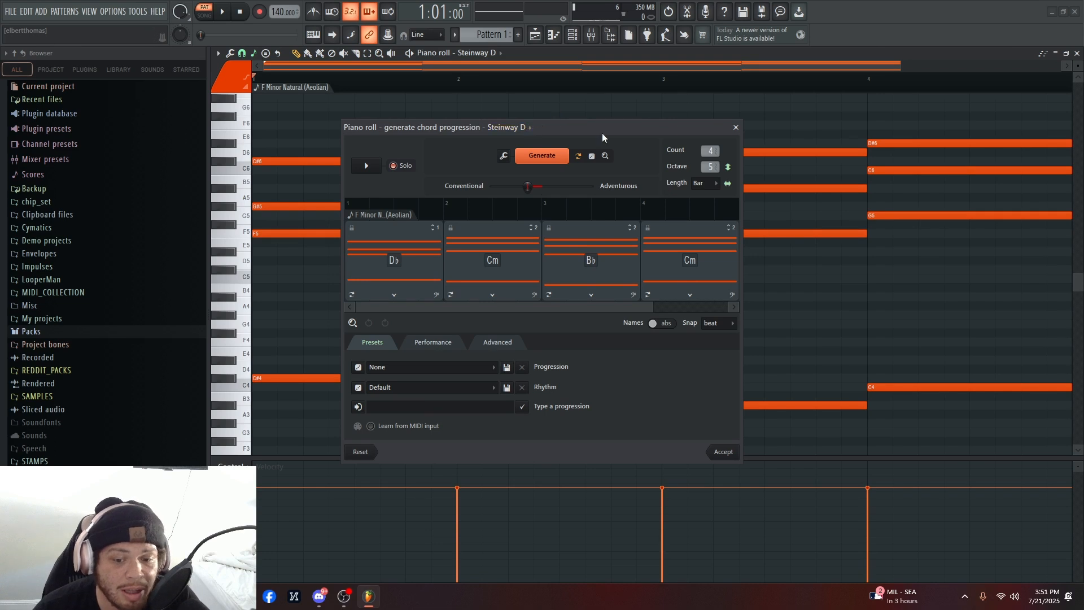
{"action": "left_click_drag", "start_coordinate": [602, 133], "coordinate": [734, 165]}
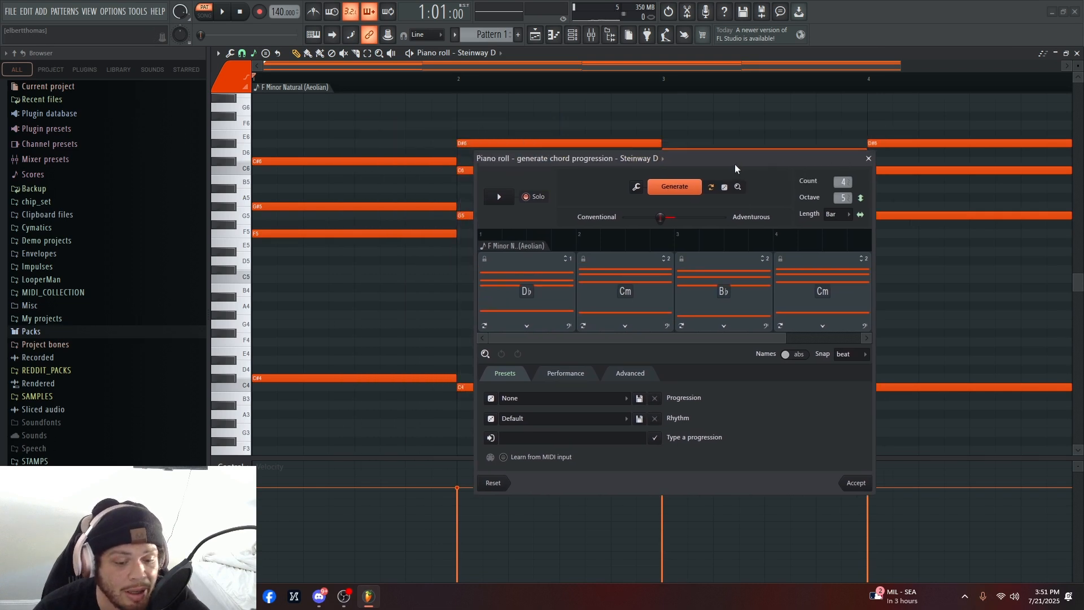
- Play and stop the generated F minor progression several times to listen to its chords
{"action": "key", "text": "space"}
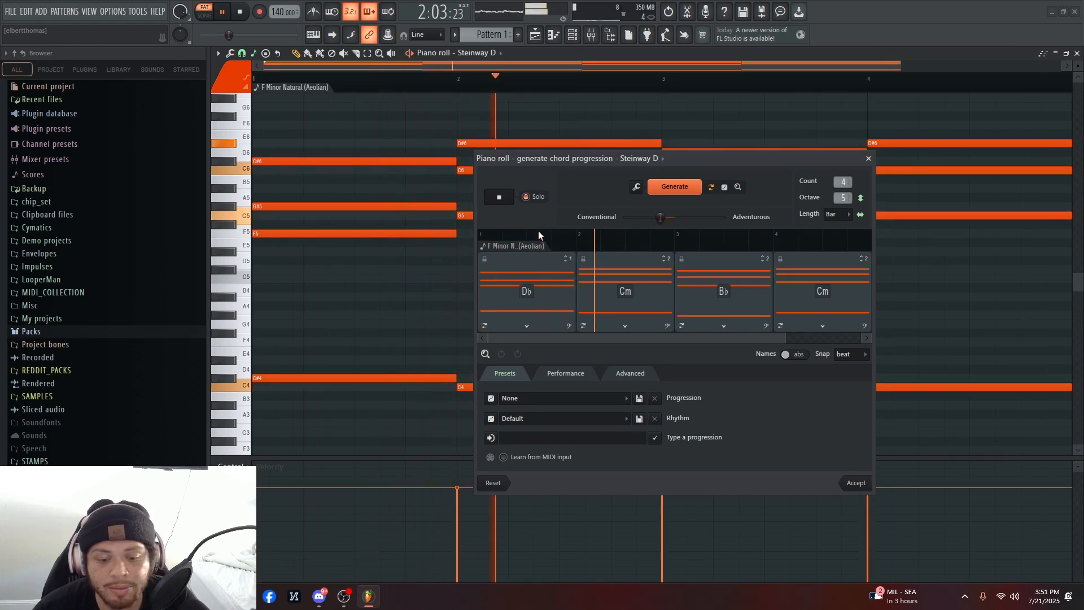
{"action": "key", "text": "space"}
{"action": "left_click_drag", "start_coordinate": [722, 165], "coordinate": [594, 190]}
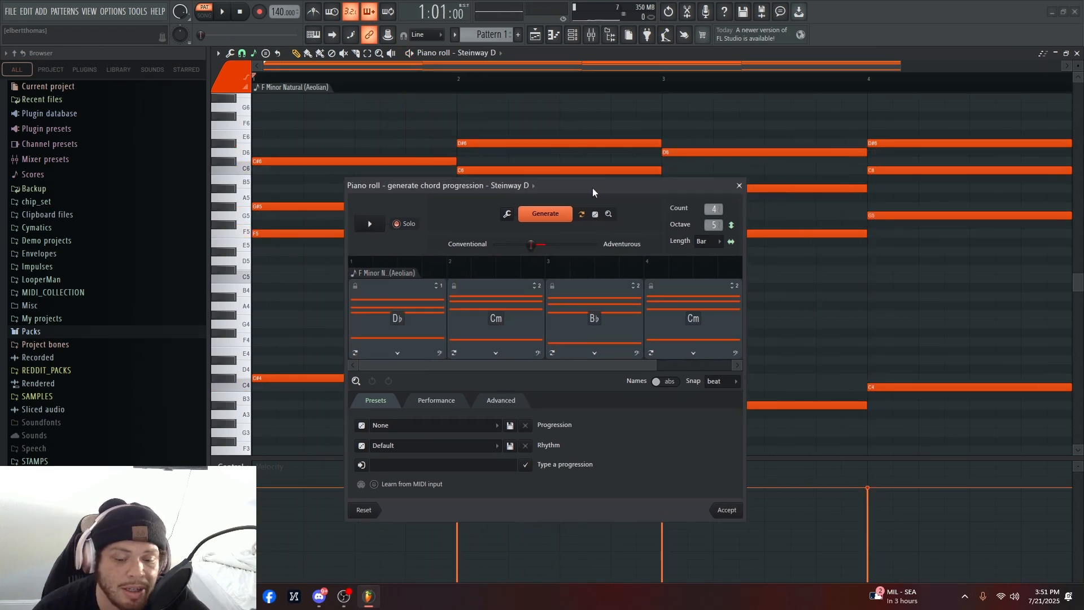
{"action": "key", "text": "space"}
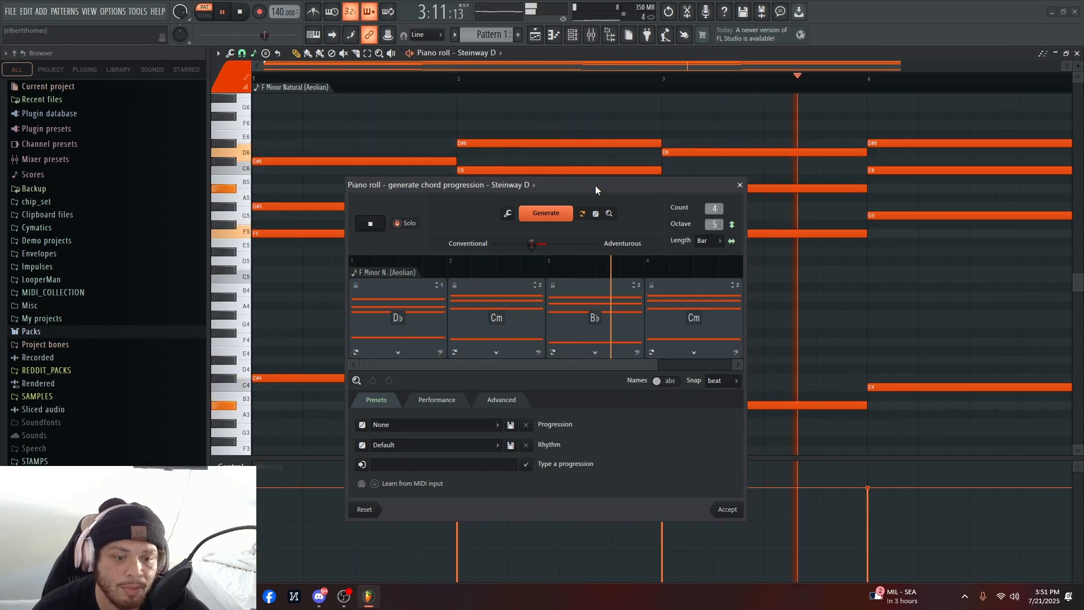
{"action": "key", "text": "space"}
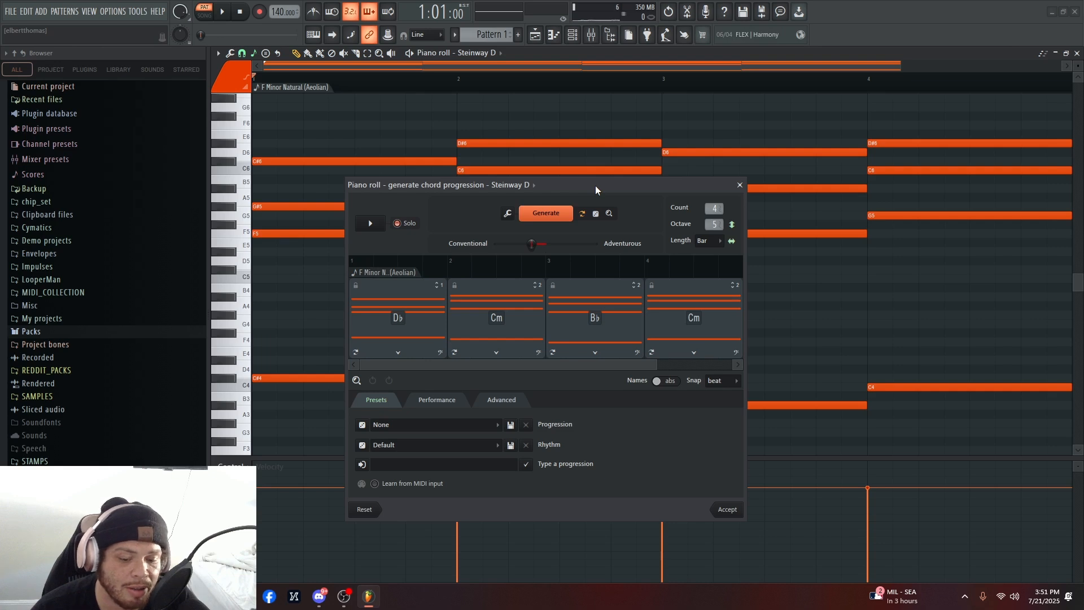
{"action": "key", "text": "space"}
{"action": "key", "text": "space"}
{"action": "key", "text": "space"}
{"action": "key", "text": "space"}
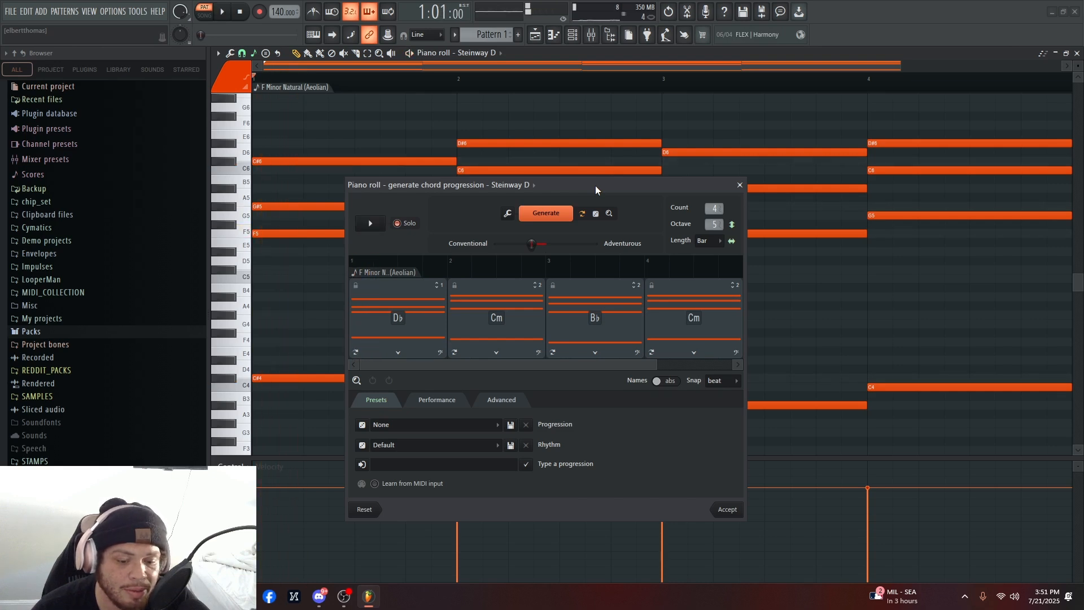
{"action": "key", "text": "space"}
{"action": "key", "text": "space"}
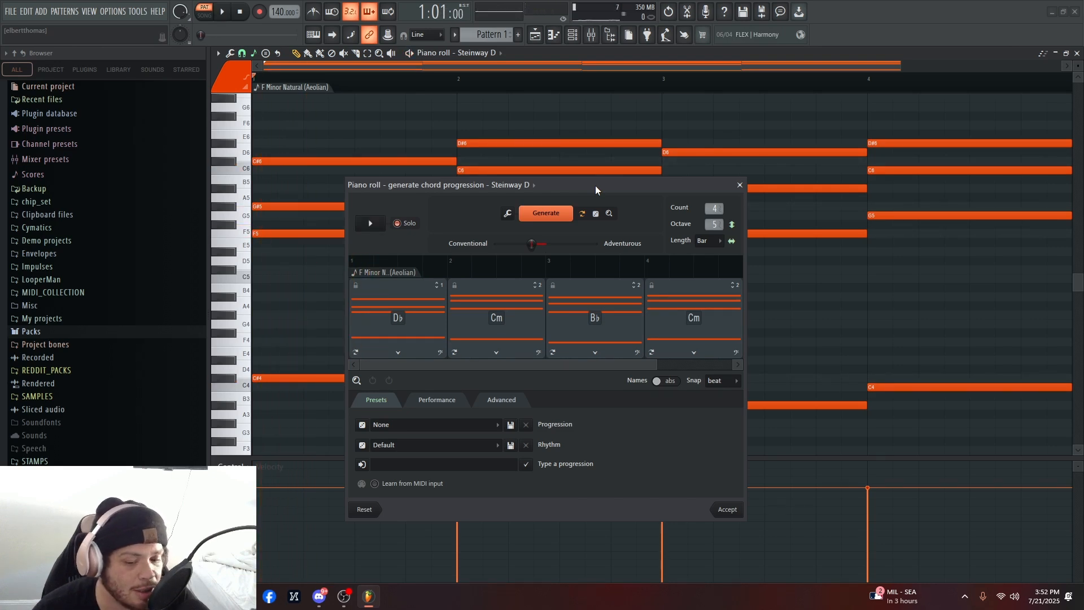
{"action": "key", "text": "space"}
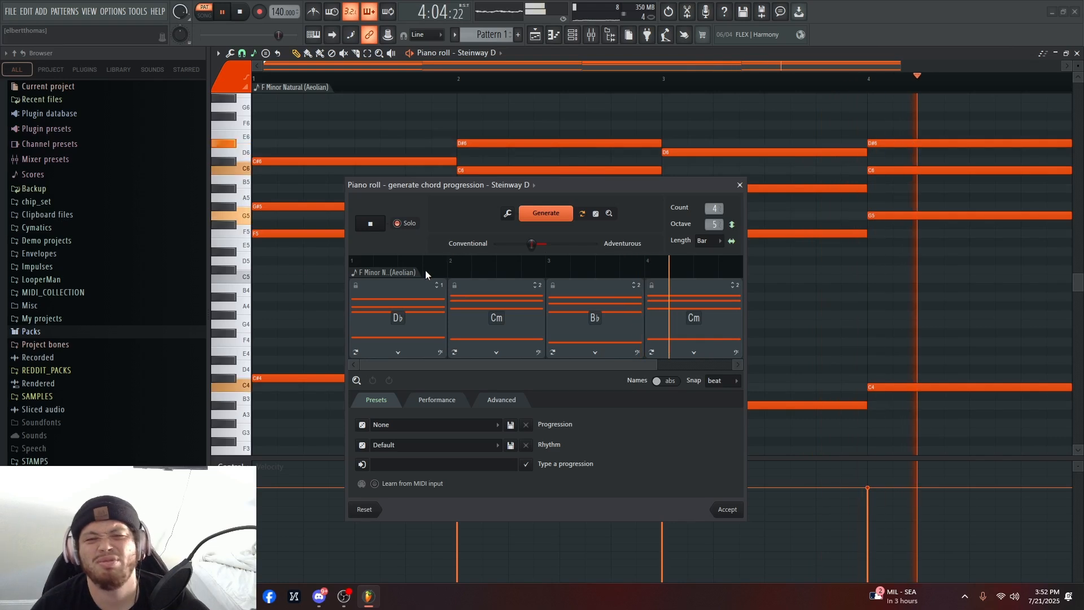
{"action": "key", "text": "space"}
- Set the progression's scale to E Minor Melodic in the chord generator
{"action": "right_click", "coordinate": [371, 274]}
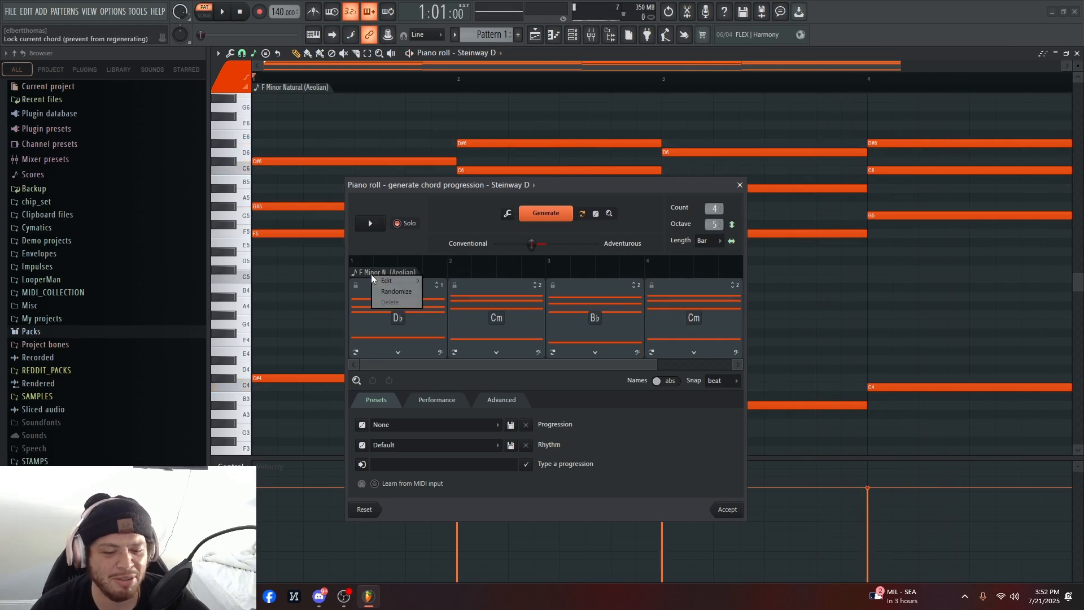
{"action": "left_click", "coordinate": [357, 271]}
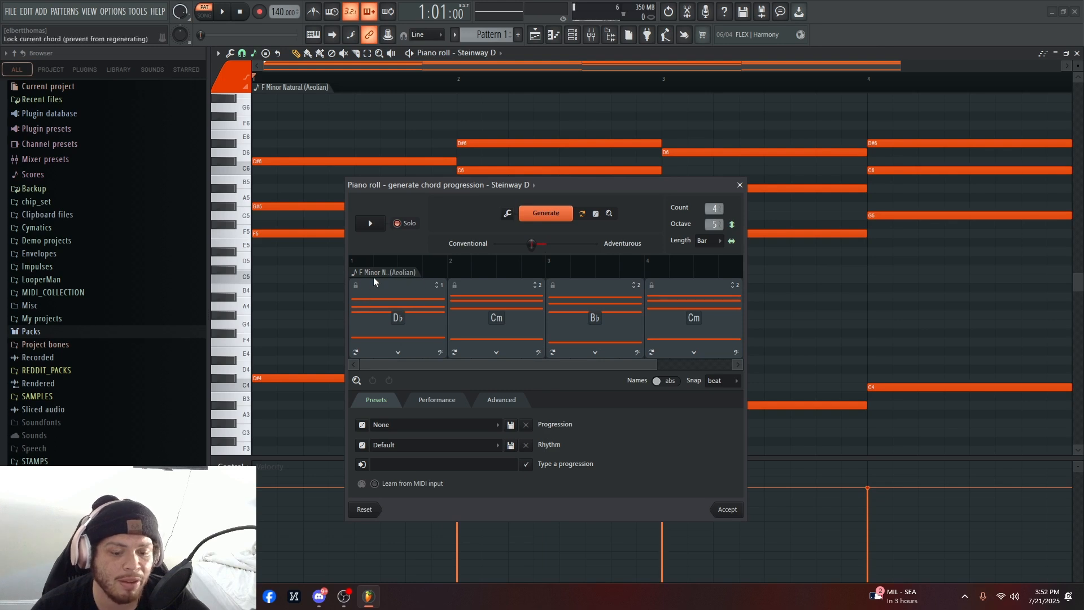
{"action": "right_click", "coordinate": [377, 271]}
{"action": "mouse_move", "coordinate": [405, 276]}
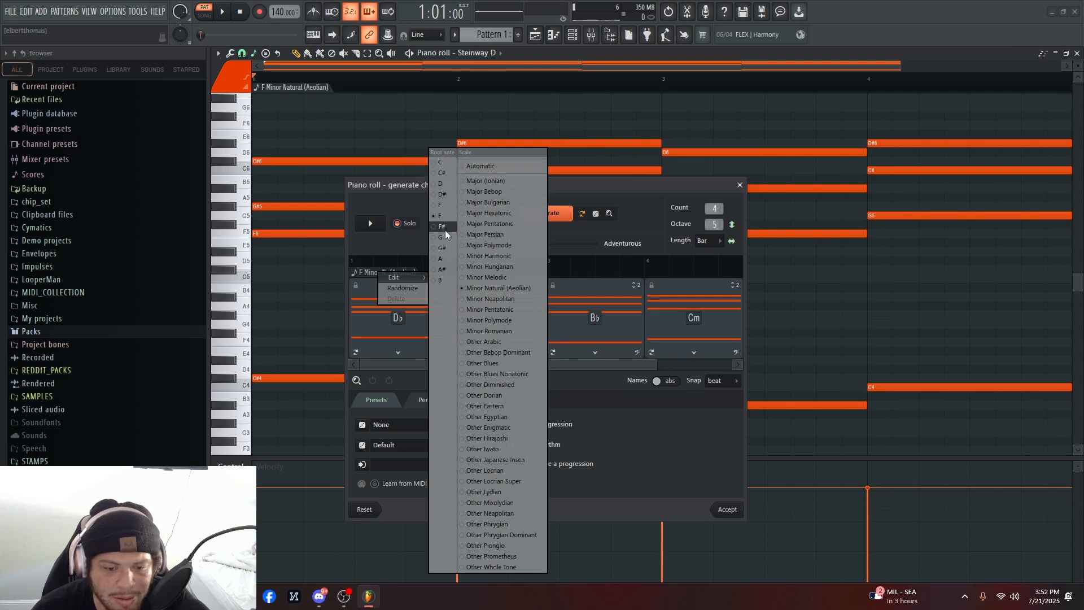
{"action": "left_click", "coordinate": [441, 205]}
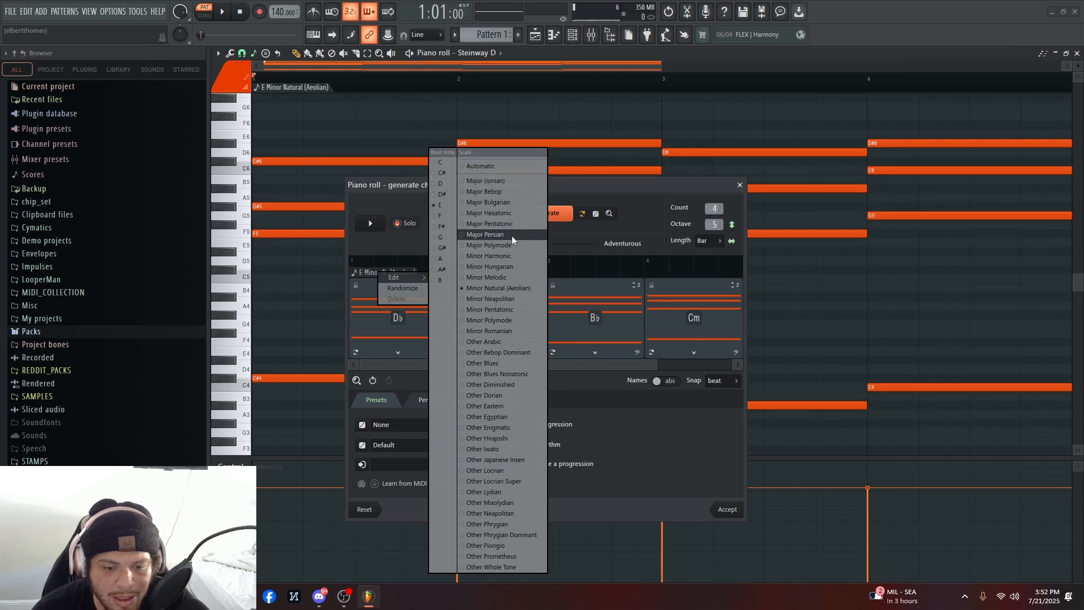
{"action": "left_click", "coordinate": [499, 277]}
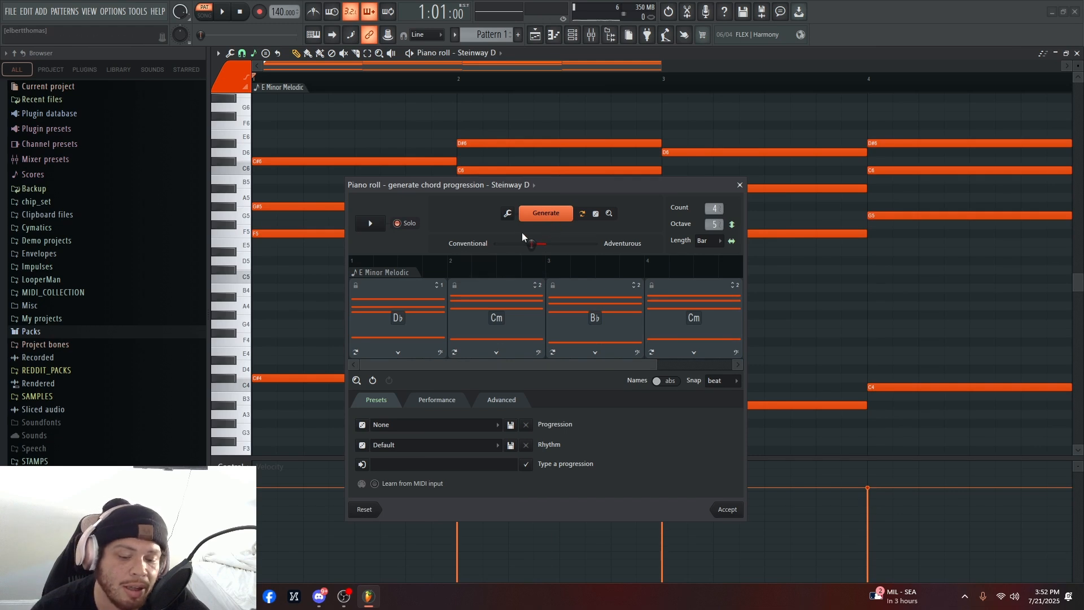
- Generate a new four-chord progression in E Minor Melodic and regenerate only its third chord while it plays
{"action": "right_click", "coordinate": [393, 273]}
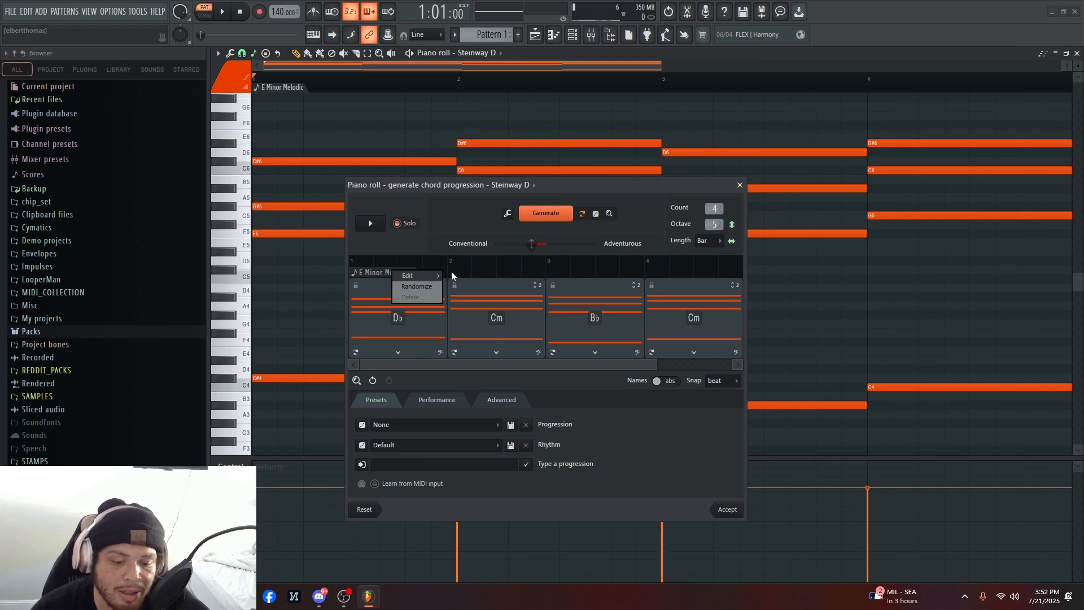
{"action": "mouse_move", "coordinate": [438, 275]}
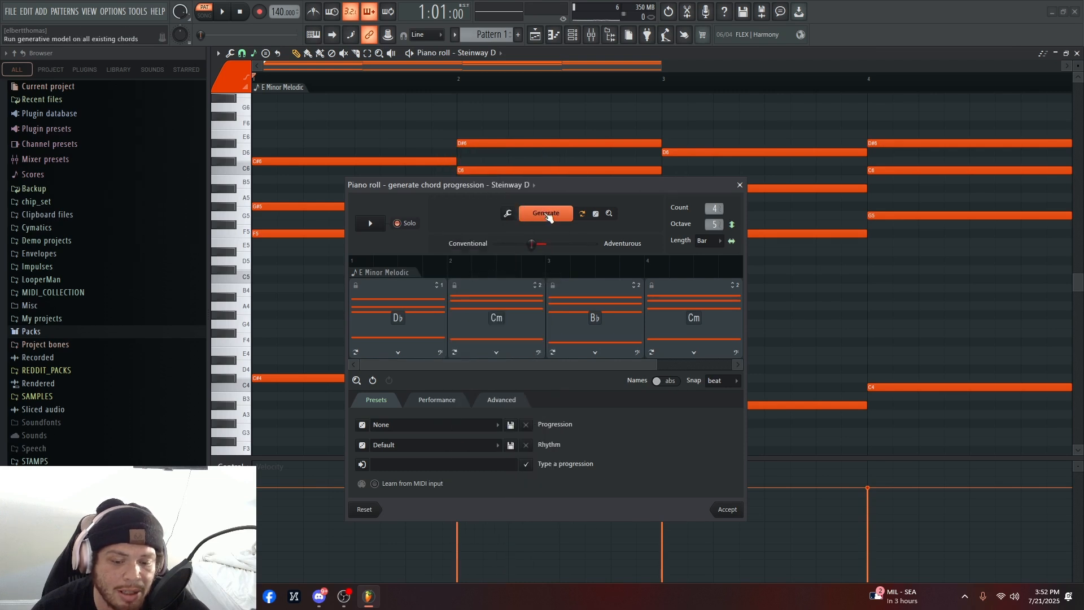
{"action": "left_click", "coordinate": [546, 214]}
{"action": "key", "text": "space"}
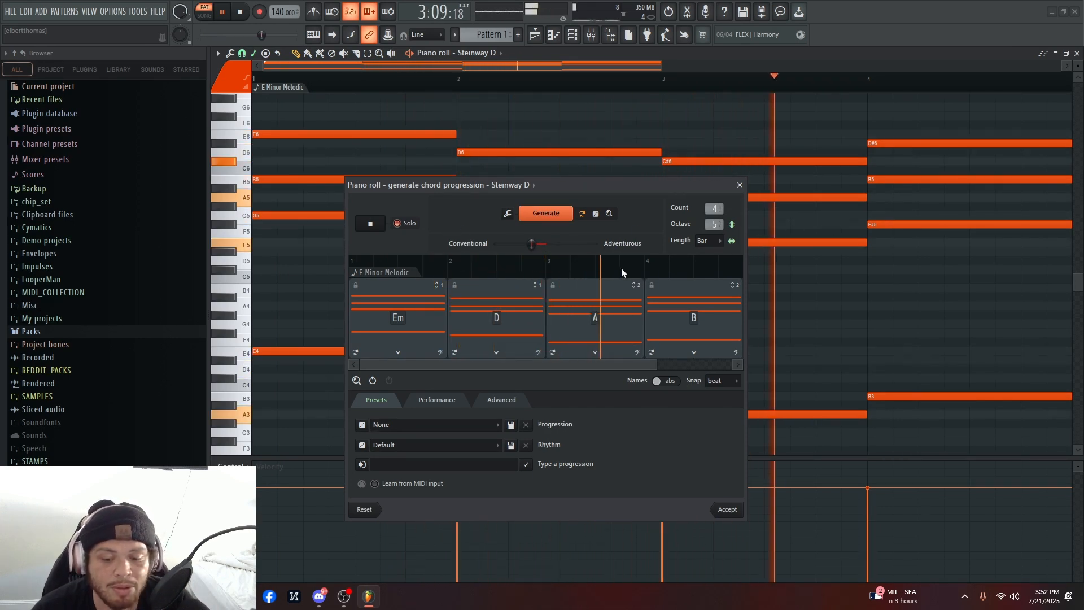
{"action": "left_click", "coordinate": [552, 351]}
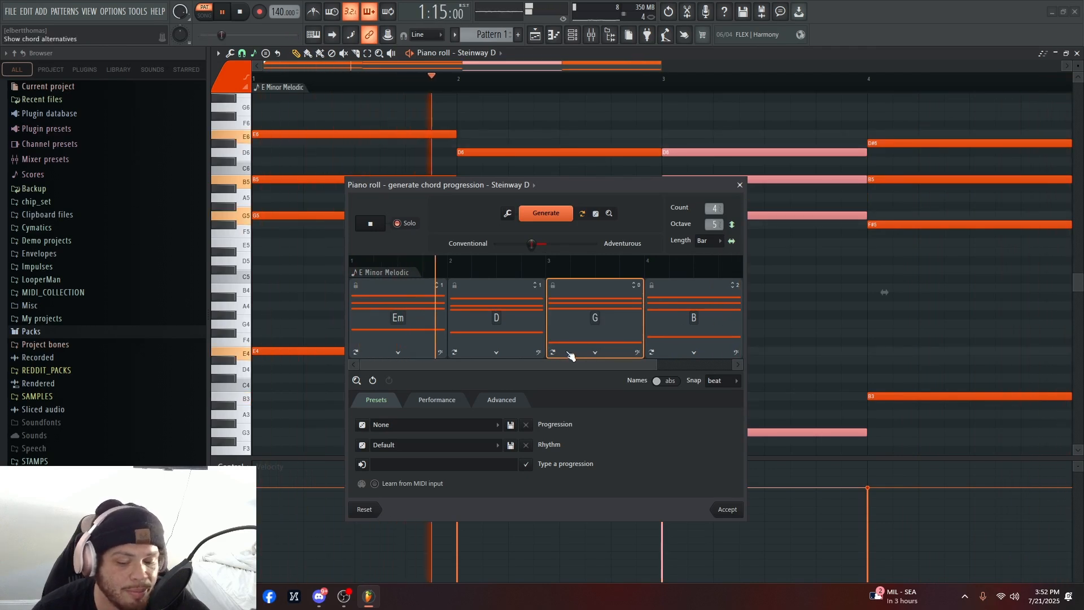
- Listen to the E Minor Melodic progression and look through the alternative chords for its third chord
{"action": "key", "text": "space"}
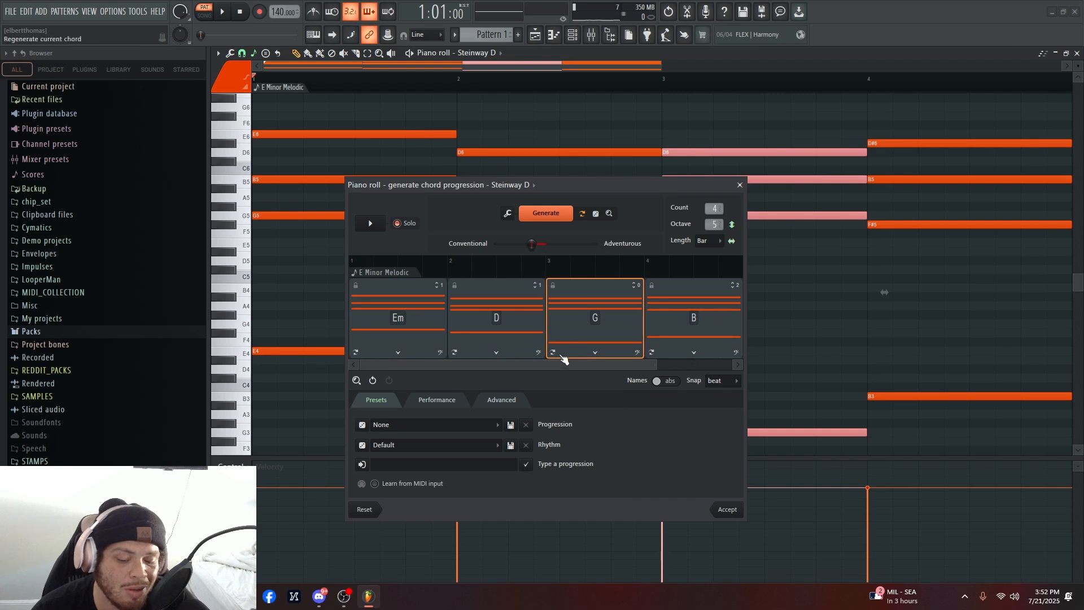
{"action": "left_click", "coordinate": [595, 352]}
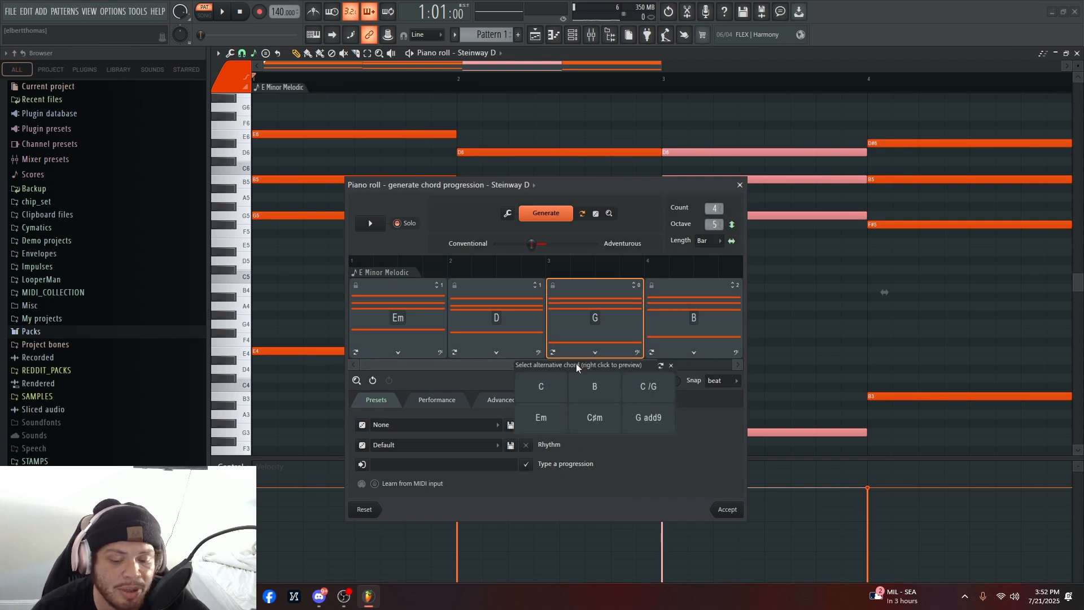
{"action": "key", "text": "space"}
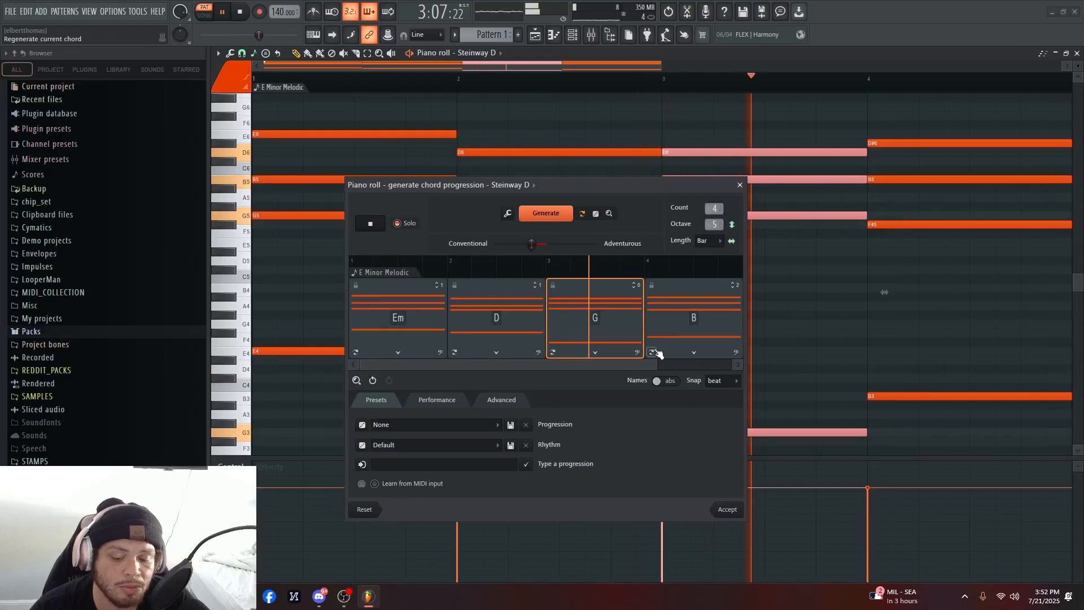
{"action": "key", "text": "space"}
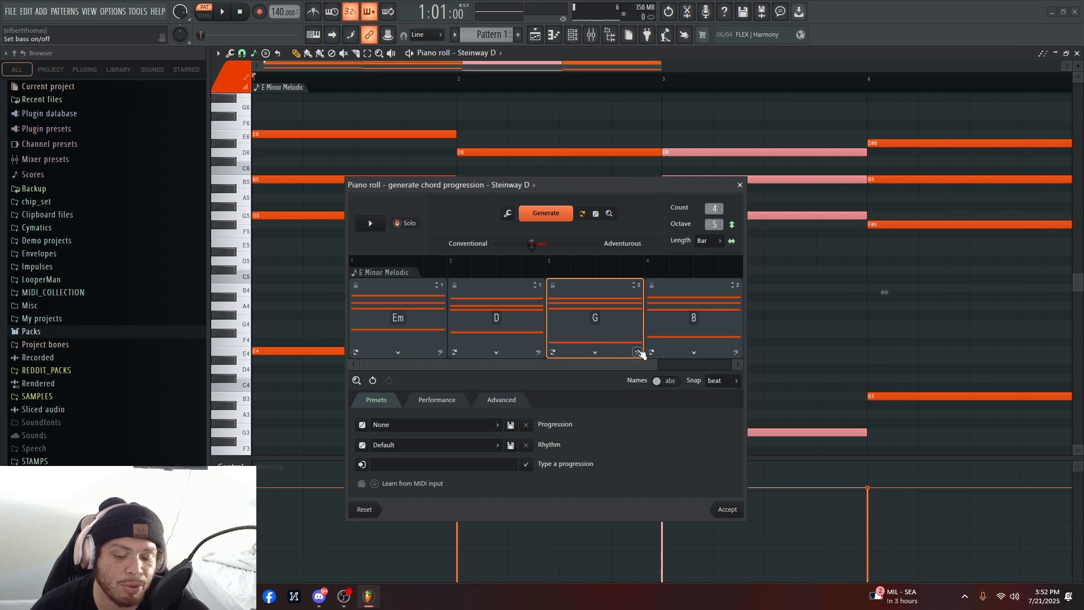
{"action": "key", "text": "space"}
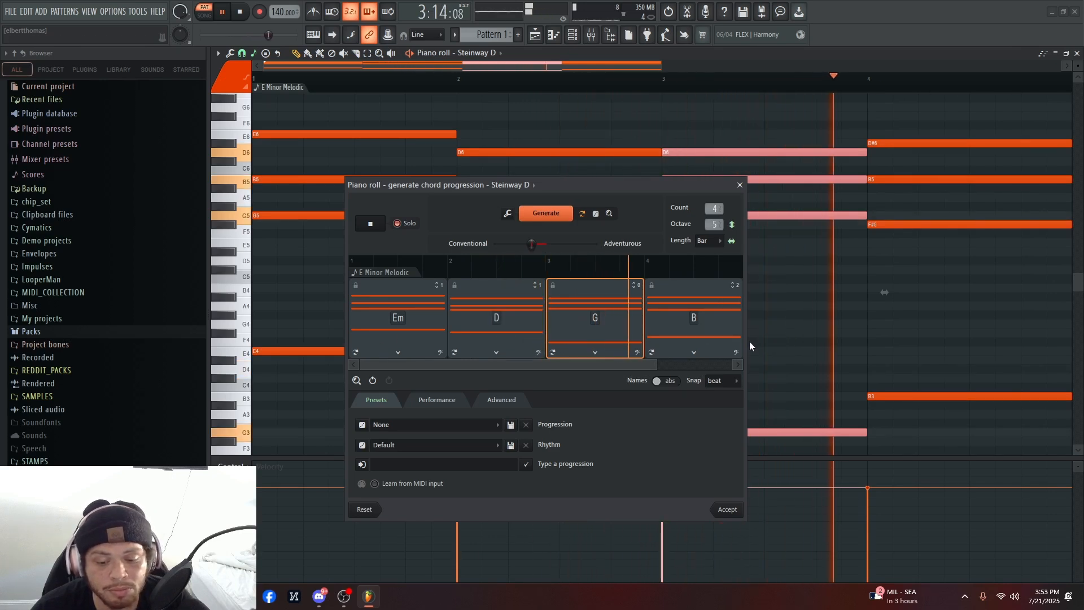
- Regenerate the fourth chord as C, accept the progression into the piano roll and deselect its notes
{"action": "left_click", "coordinate": [664, 350]}
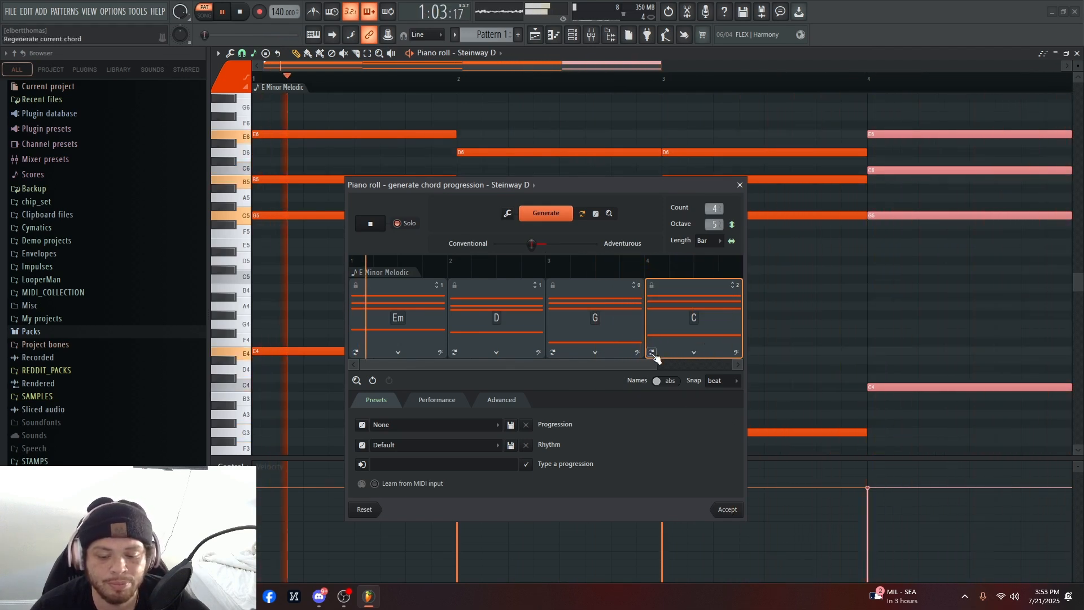
{"action": "left_click", "coordinate": [727, 509]}
{"action": "scroll", "coordinate": [813, 280], "scroll_direction": "down", "scroll_amount": 3}
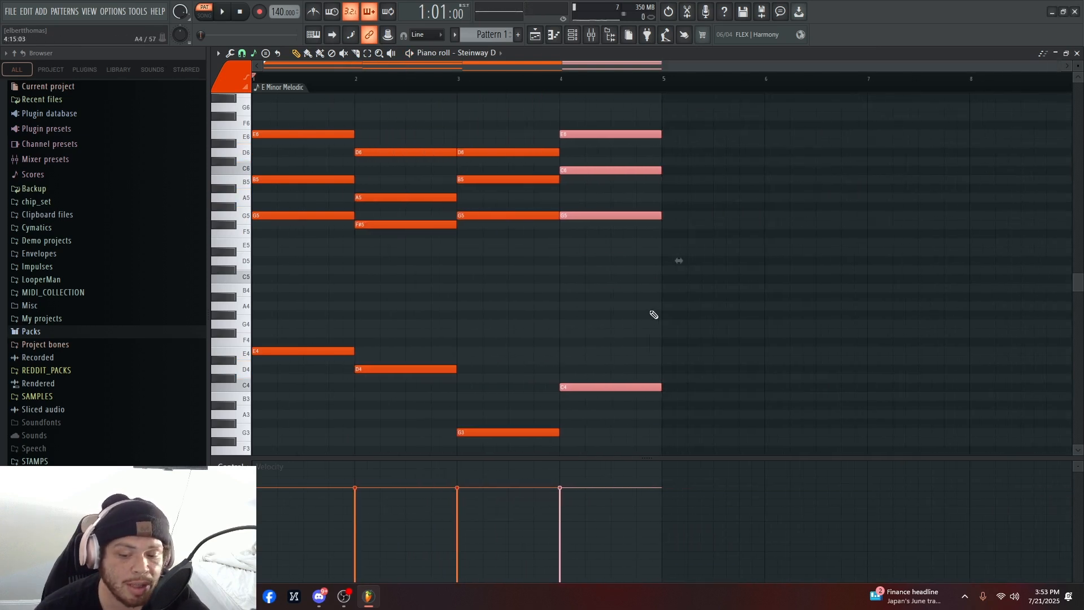
{"action": "scroll", "coordinate": [567, 295], "scroll_direction": "down", "scroll_amount": 3}
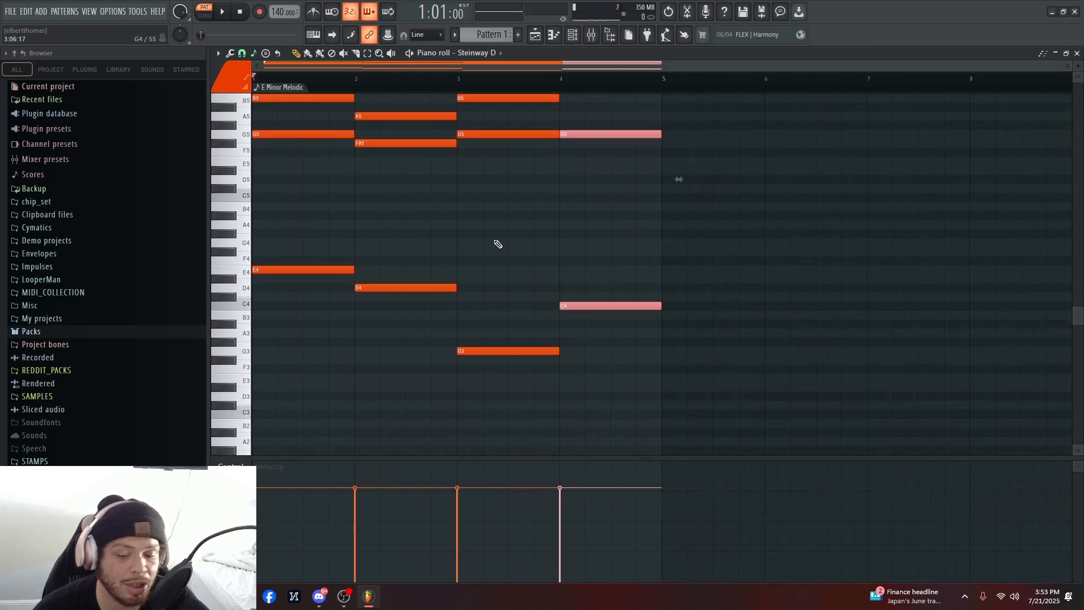
{"action": "left_click", "coordinate": [704, 242]}
{"action": "left_click", "coordinate": [575, 135]}
{"action": "right_click", "coordinate": [706, 242]}
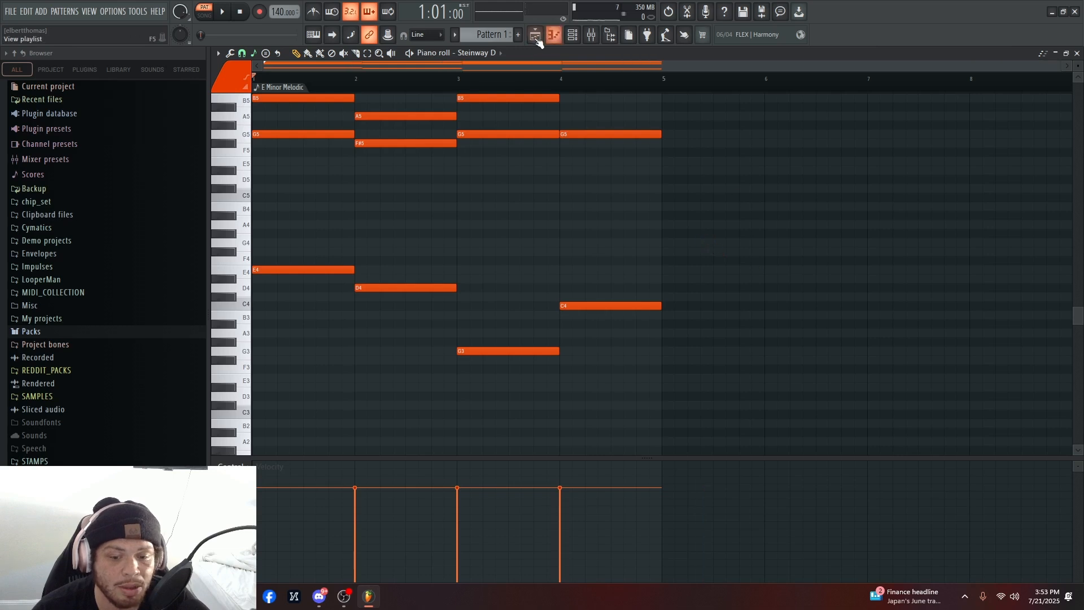
- Rename Pattern 1 as CHORDS
{"action": "left_click", "coordinate": [501, 38]}
{"action": "left_click", "coordinate": [501, 39]}
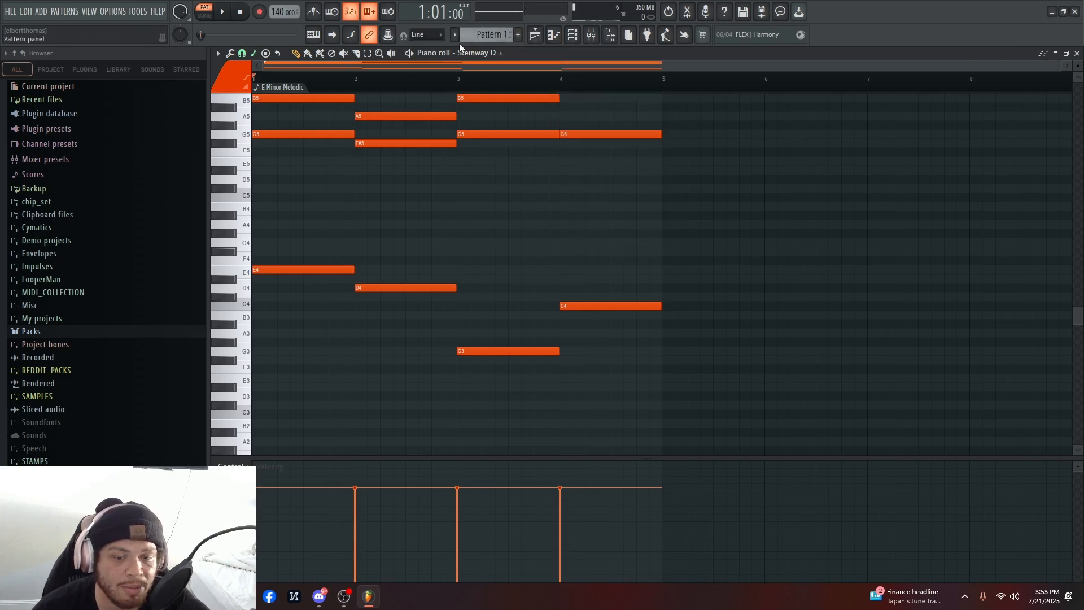
{"action": "right_click", "coordinate": [469, 34]}
{"action": "left_click", "coordinate": [531, 87]}
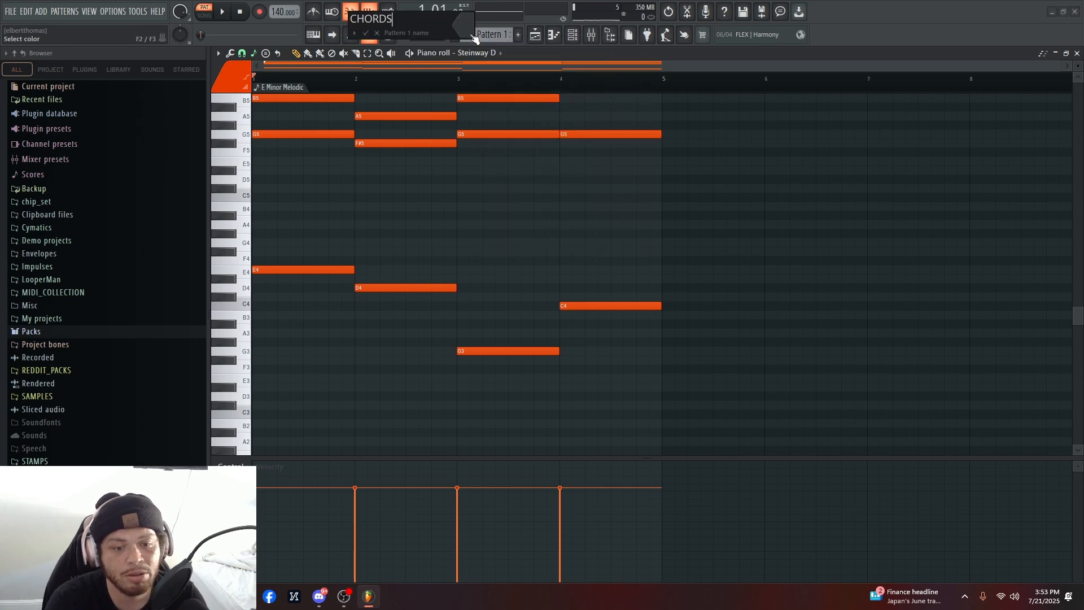
{"action": "type", "text": "CHORDS"}
{"action": "key", "text": "Return"}
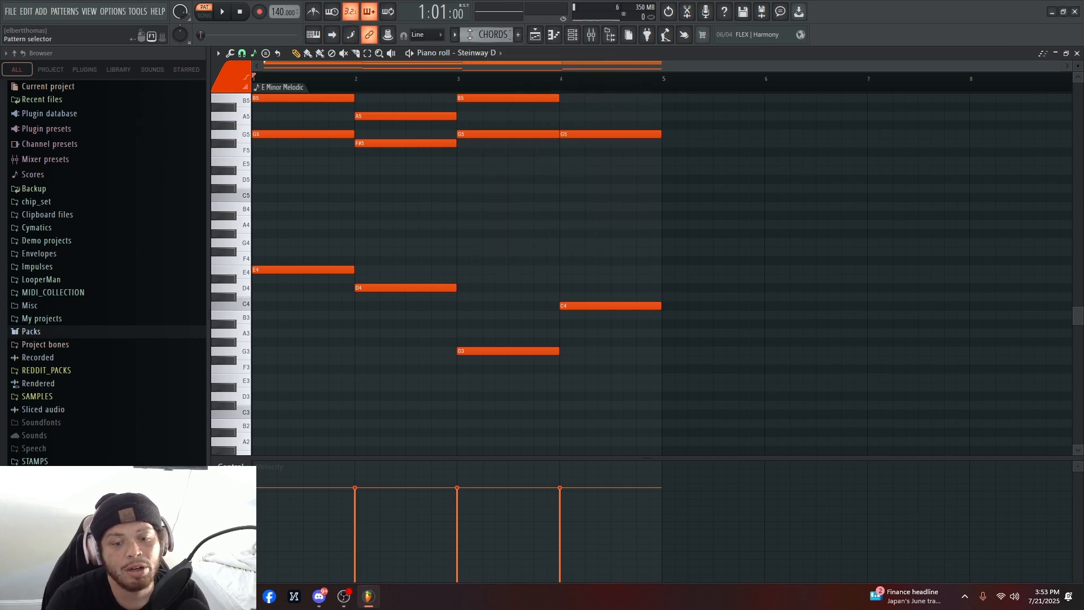
- Add a new empty pattern and name it Bass
{"action": "left_click", "coordinate": [518, 35]}
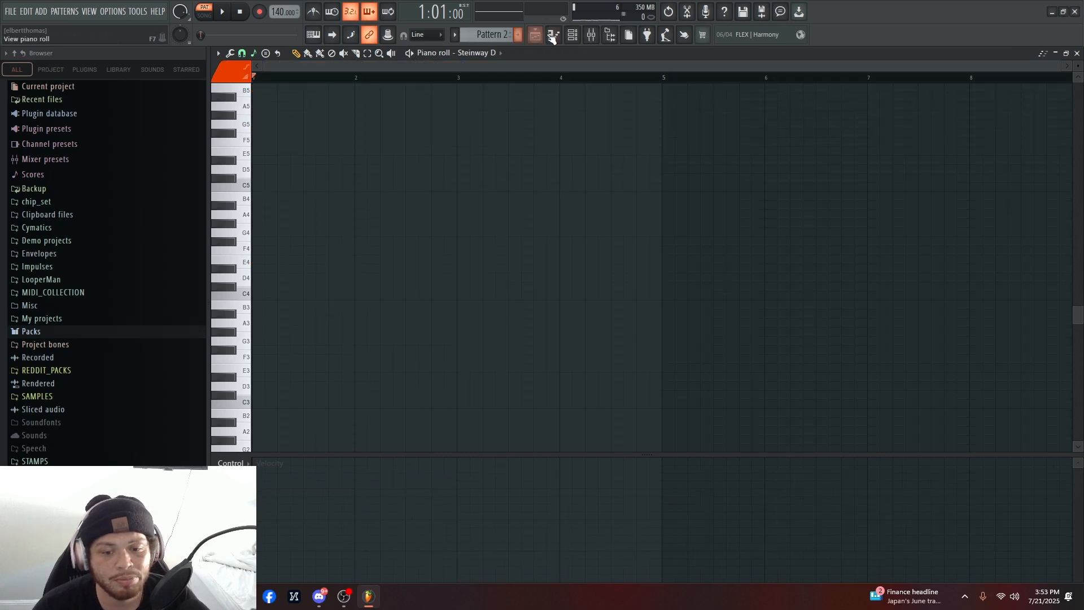
{"action": "left_click", "coordinate": [503, 39]}
{"action": "left_click", "coordinate": [504, 39]}
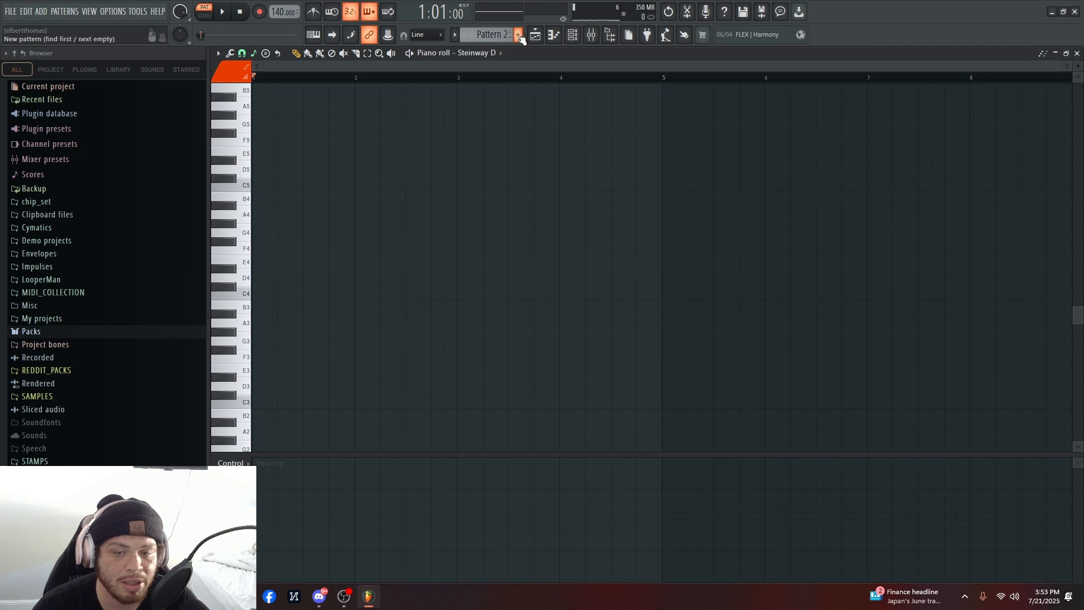
{"action": "scroll", "coordinate": [506, 36], "scroll_direction": "up", "scroll_amount": 1}
{"action": "left_click", "coordinate": [518, 35]}
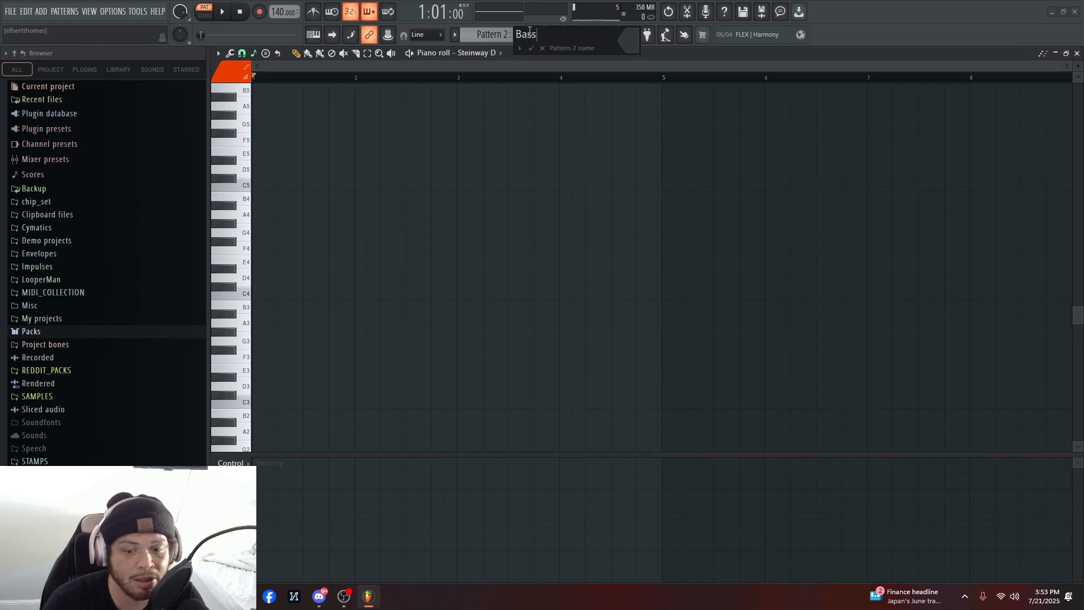
{"action": "key", "text": "Return"}
- Copy the lowest note of each of the four chords from the CHORDS pattern into the Bass pattern
{"action": "scroll", "coordinate": [490, 35], "scroll_direction": "up", "scroll_amount": 1}
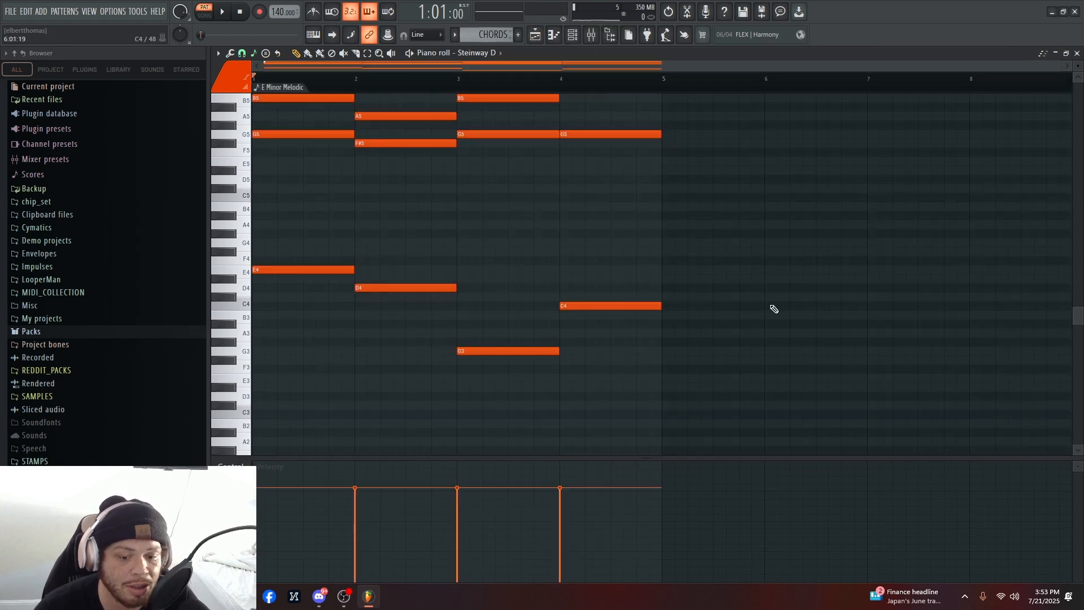
{"action": "left_click_drag", "start_coordinate": [770, 370], "coordinate": [252, 239]}
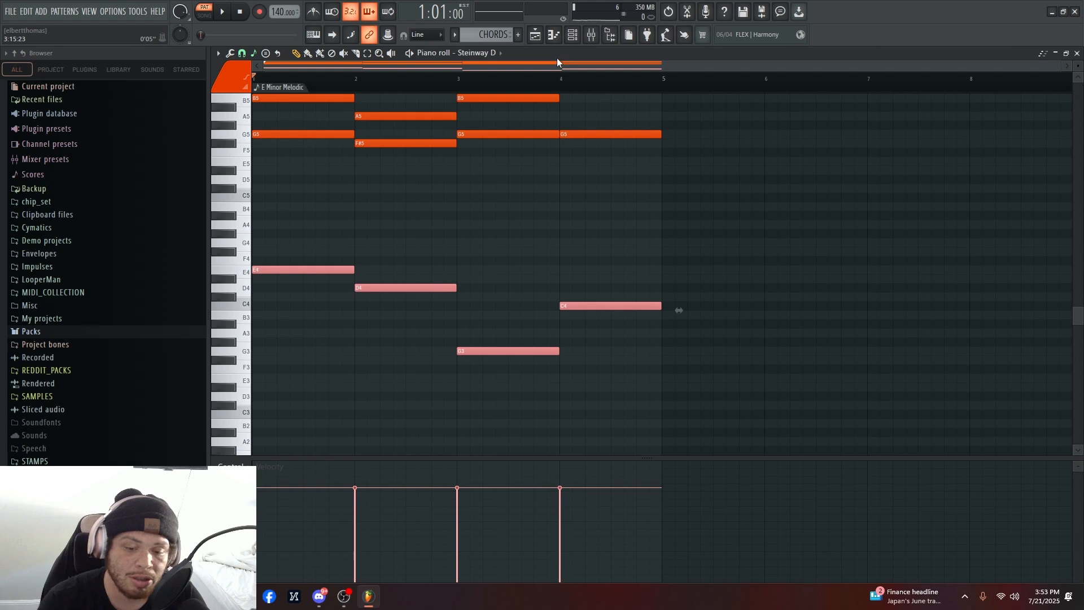
{"action": "scroll", "coordinate": [483, 34], "scroll_direction": "down", "scroll_amount": 1}
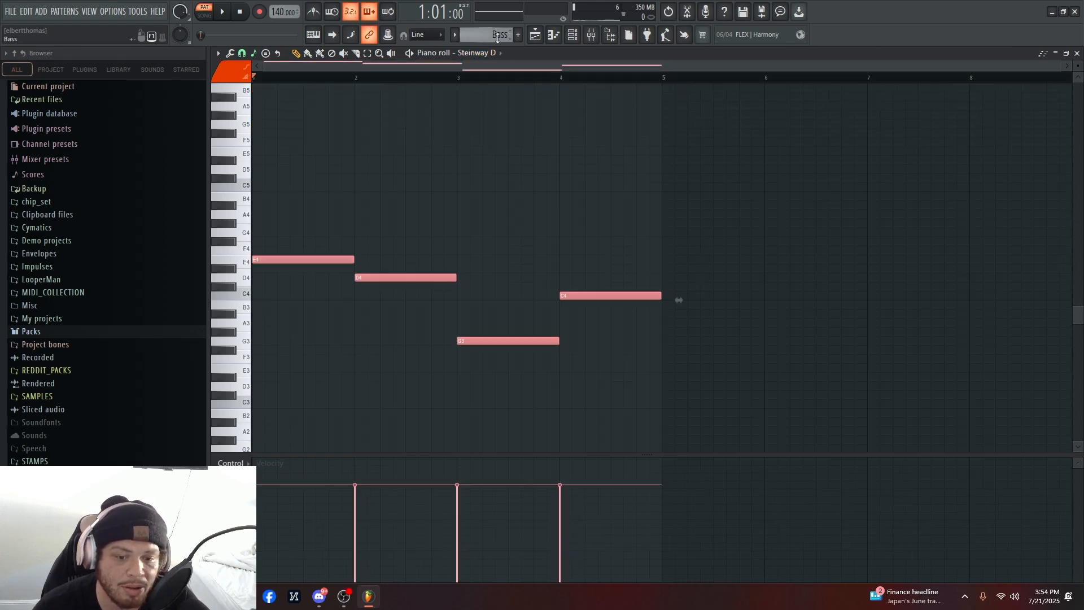
- Practise box-selecting the low notes in the CHORDS pattern, first only the last two and finally all four
{"action": "scroll", "coordinate": [496, 35], "scroll_direction": "up", "scroll_amount": 1}
{"action": "left_click_drag", "start_coordinate": [756, 377], "coordinate": [99, 261]}
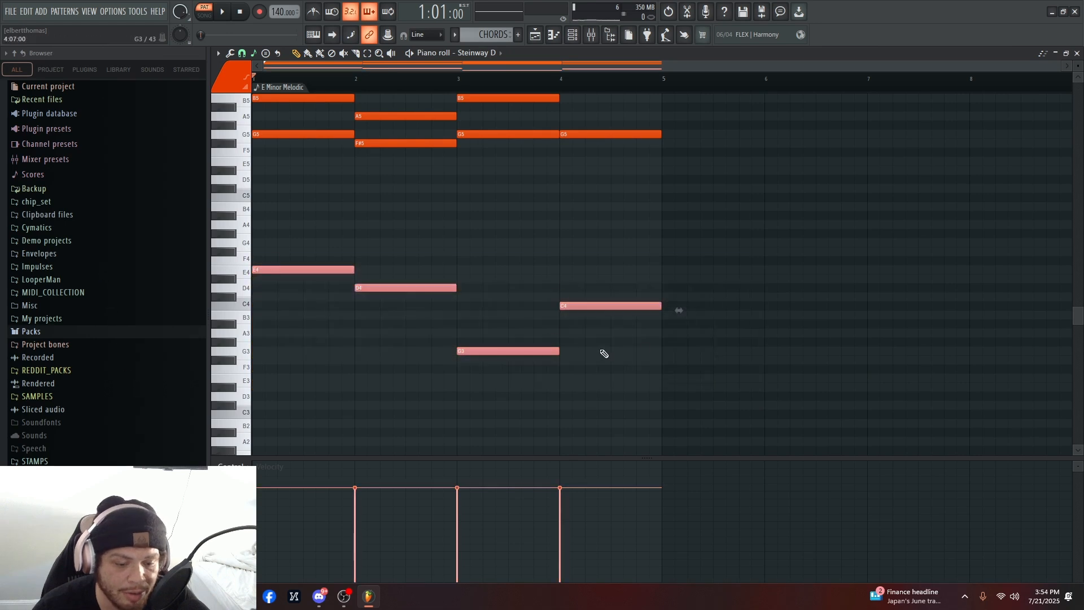
{"action": "left_click", "coordinate": [677, 344]}
{"action": "left_click_drag", "start_coordinate": [806, 362], "coordinate": [560, 288]}
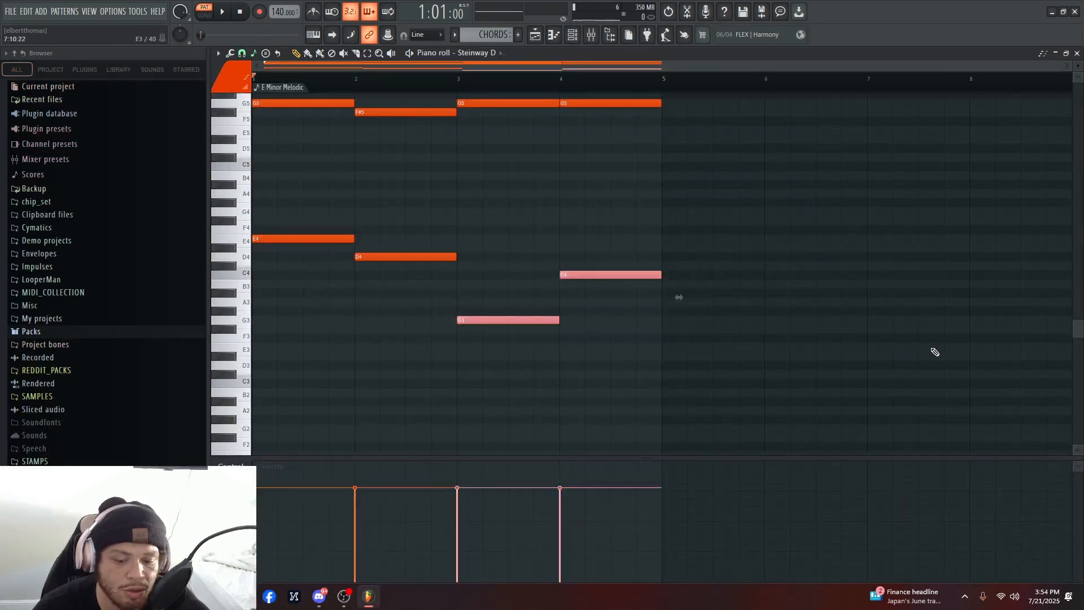
{"action": "left_click_drag", "start_coordinate": [807, 368], "coordinate": [254, 198]}
{"action": "left_click_drag", "start_coordinate": [841, 332], "coordinate": [224, 178]}
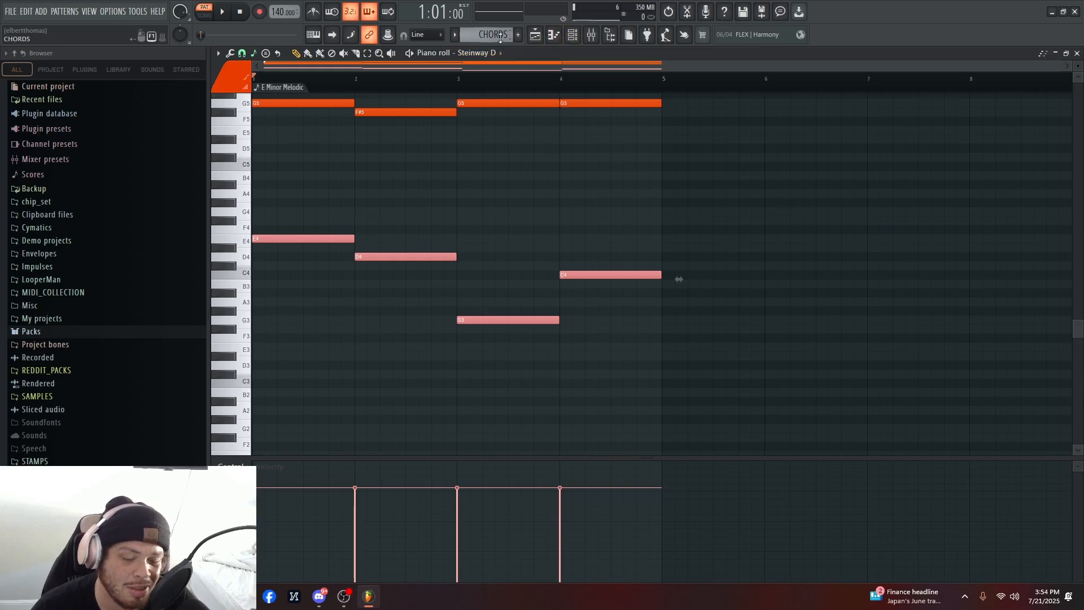
- Switch back and forth between the CHORDS and Bass patterns to compare their notes, ending on Bass
{"action": "scroll", "coordinate": [500, 35], "scroll_direction": "down", "scroll_amount": 1}
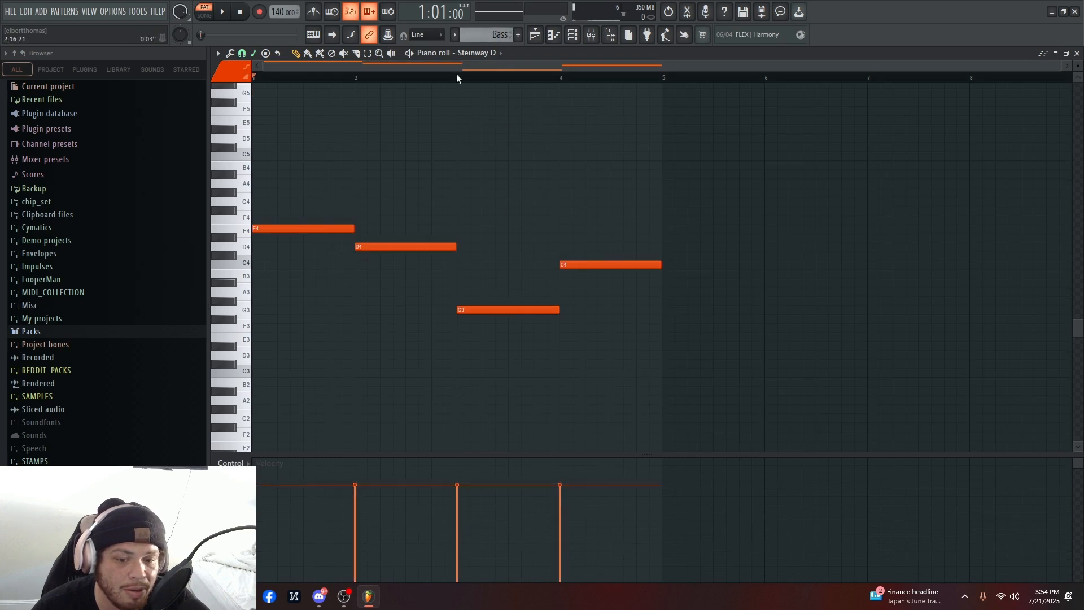
{"action": "scroll", "coordinate": [503, 34], "scroll_direction": "up", "scroll_amount": 1}
{"action": "scroll", "coordinate": [503, 34], "scroll_direction": "down", "scroll_amount": 1}
{"action": "scroll", "coordinate": [503, 33], "scroll_direction": "up", "scroll_amount": 1}
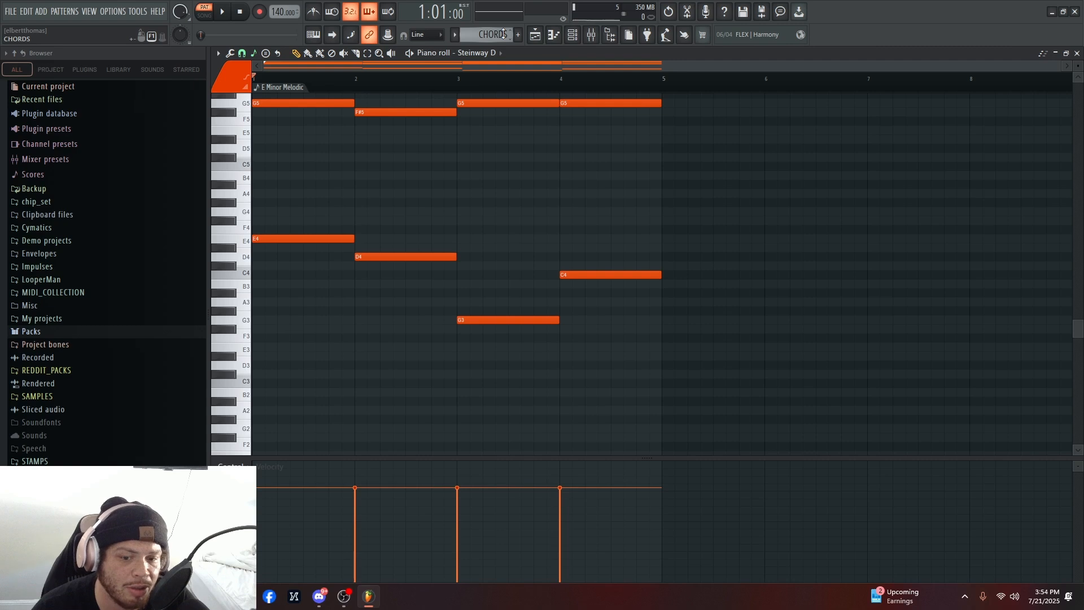
{"action": "scroll", "coordinate": [503, 34], "scroll_direction": "down", "scroll_amount": 2}
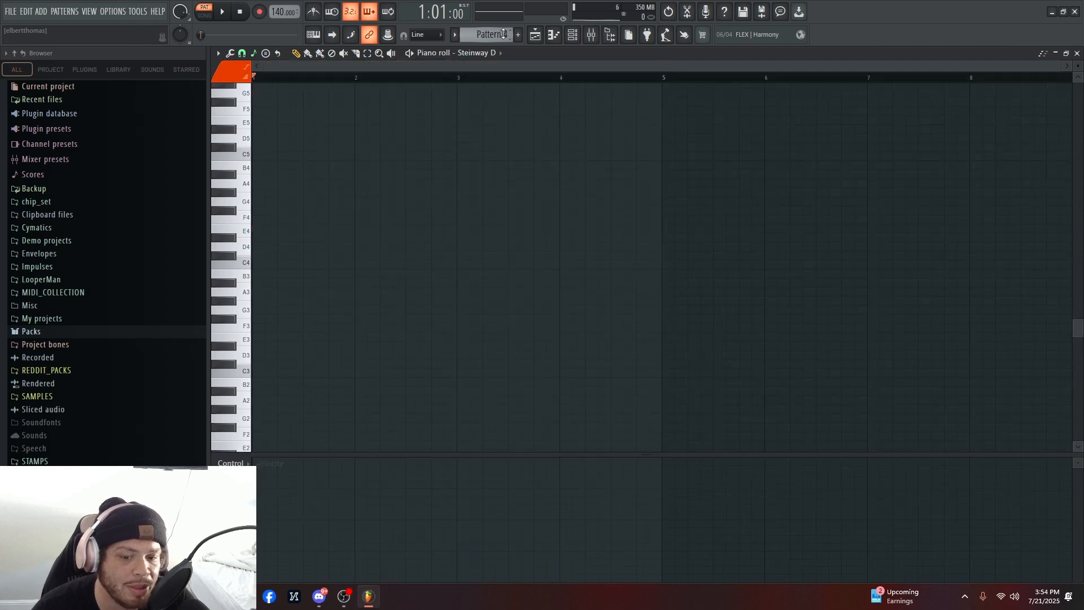
{"action": "scroll", "coordinate": [503, 34], "scroll_direction": "up", "scroll_amount": 2}
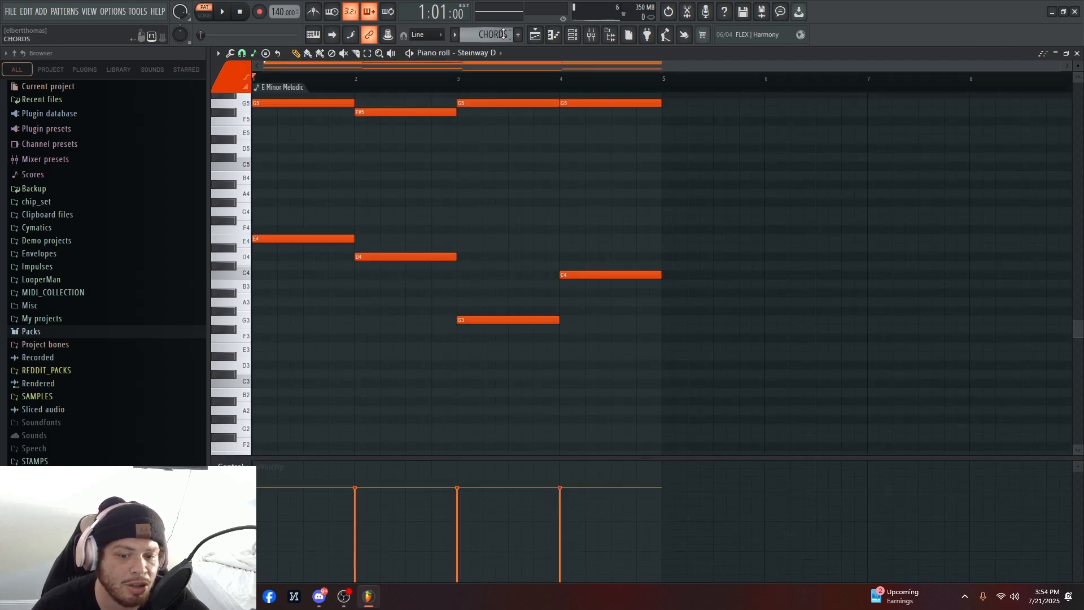
{"action": "scroll", "coordinate": [503, 33], "scroll_direction": "down", "scroll_amount": 1}
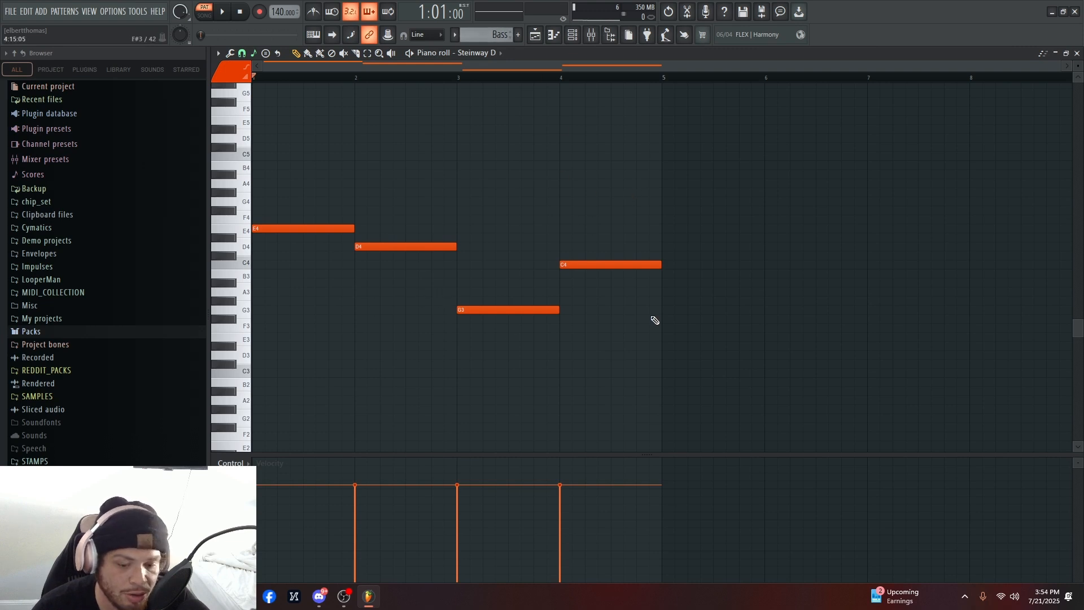
- Delete the four notes of the Bass pattern one by one and undo the deletion
{"action": "right_click", "coordinate": [554, 309]}
{"action": "right_click", "coordinate": [564, 264]}
{"action": "right_click", "coordinate": [344, 228]}
{"action": "right_click", "coordinate": [364, 246]}
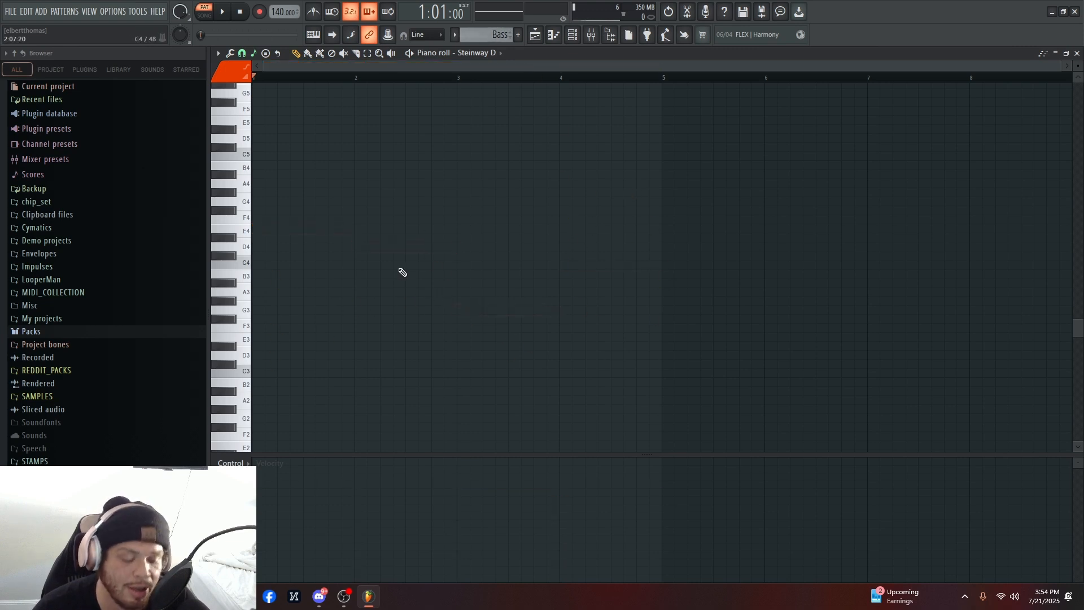
{"action": "key", "text": "ctrl+z"}
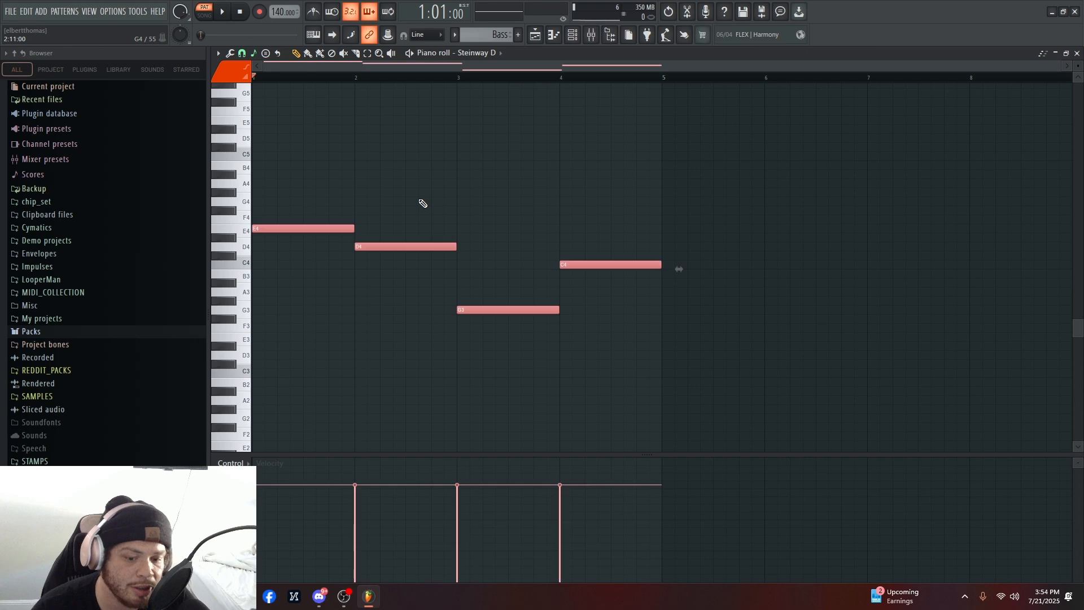
- Listen to the Bass pattern, return to the CHORDS pattern and stop playback
{"action": "key", "text": "space"}
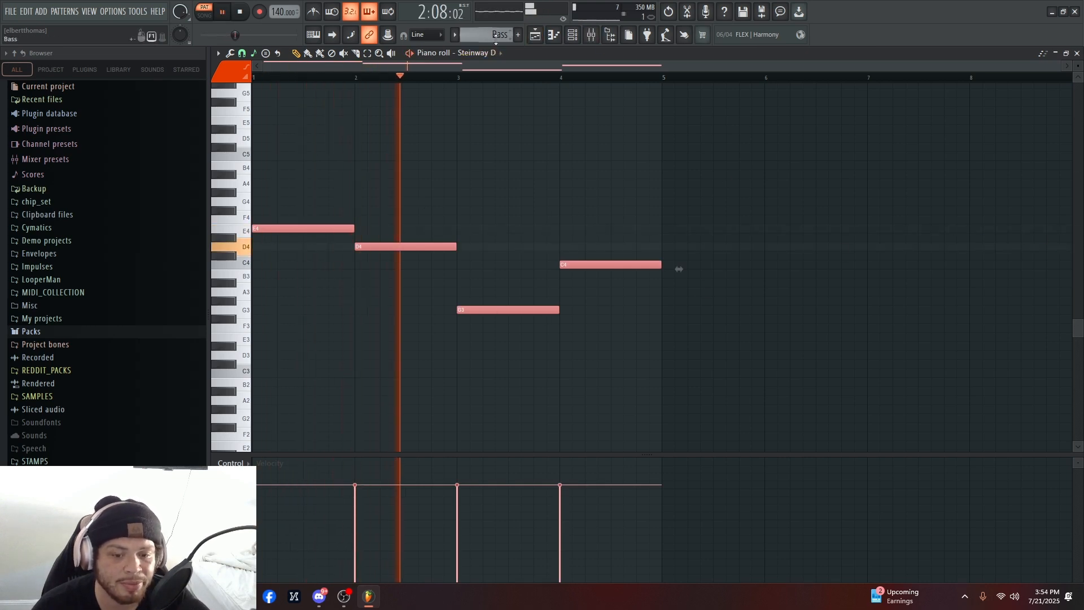
{"action": "scroll", "coordinate": [499, 35], "scroll_direction": "down", "scroll_amount": 1}
{"action": "key", "text": "space"}
- Select the four low notes in the CHORDS pattern, delete them together and undo the deletion
{"action": "left_click_drag", "start_coordinate": [721, 253], "coordinate": [282, 248]}
{"action": "left_click_drag", "start_coordinate": [767, 355], "coordinate": [590, 364]}
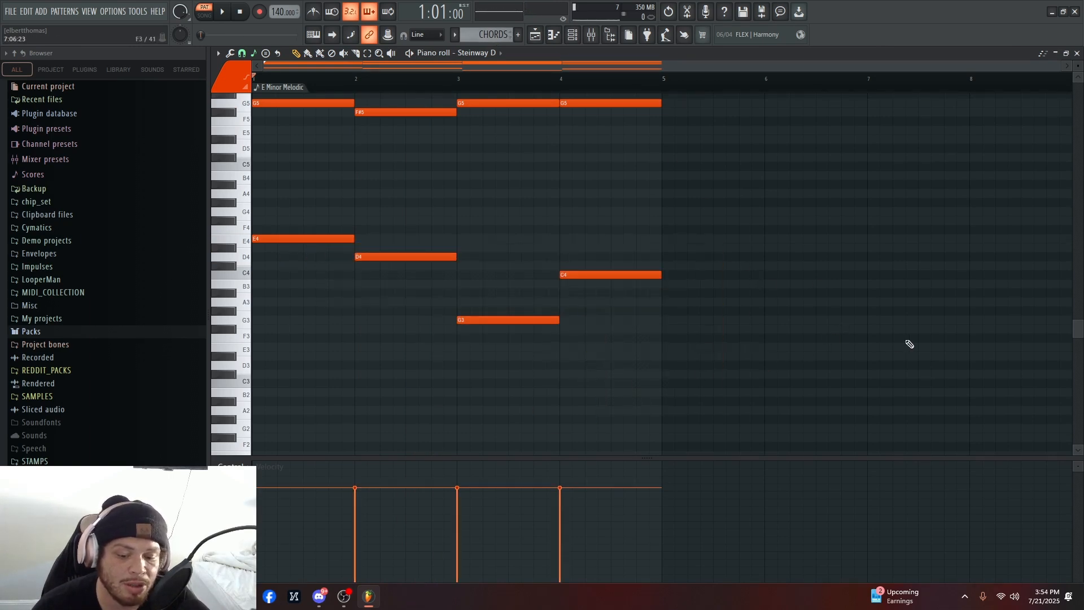
{"action": "left_click_drag", "start_coordinate": [867, 323], "coordinate": [194, 231]}
{"action": "key", "text": "Delete"}
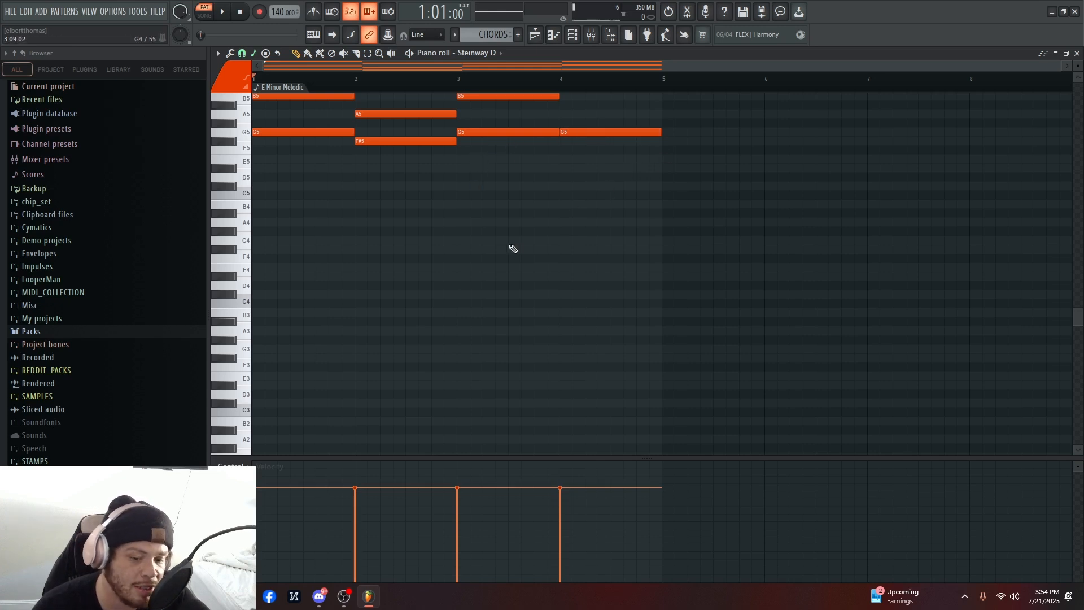
{"action": "key", "text": "ctrl+z"}
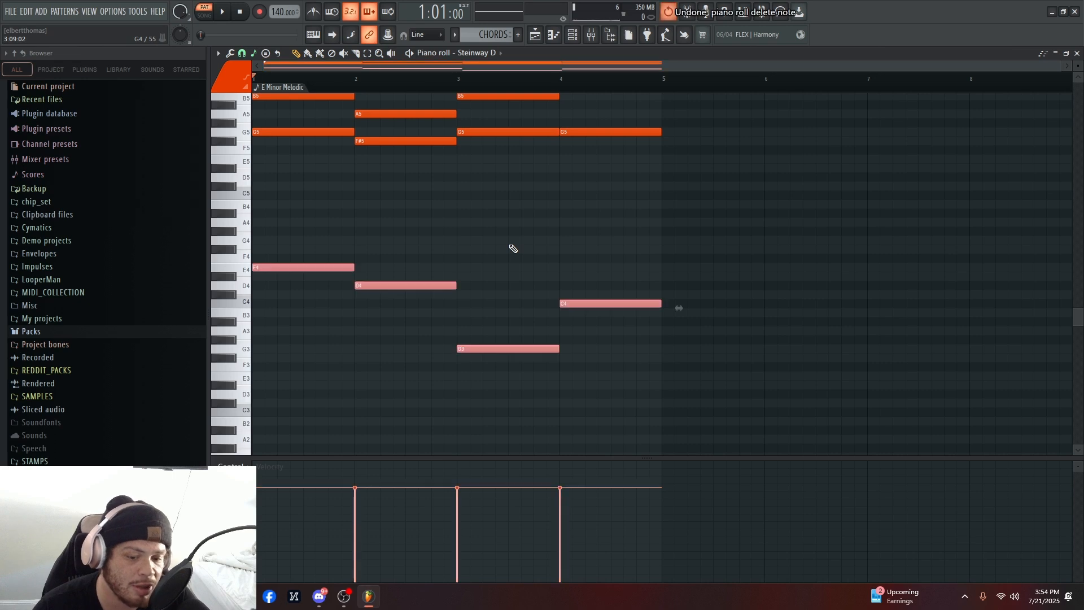
- Delete the low C4, G3, D4 and E4 notes of the CHORDS pattern individually and undo the deletions
{"action": "right_click", "coordinate": [628, 299]}
{"action": "right_click", "coordinate": [537, 348]}
{"action": "right_click", "coordinate": [432, 285]}
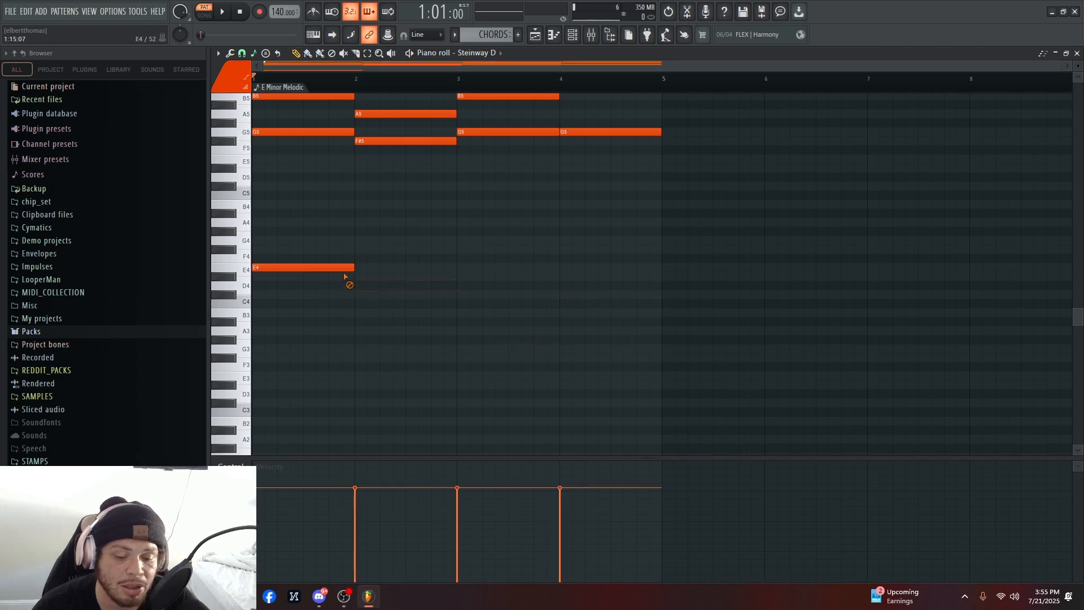
{"action": "right_click", "coordinate": [348, 267]}
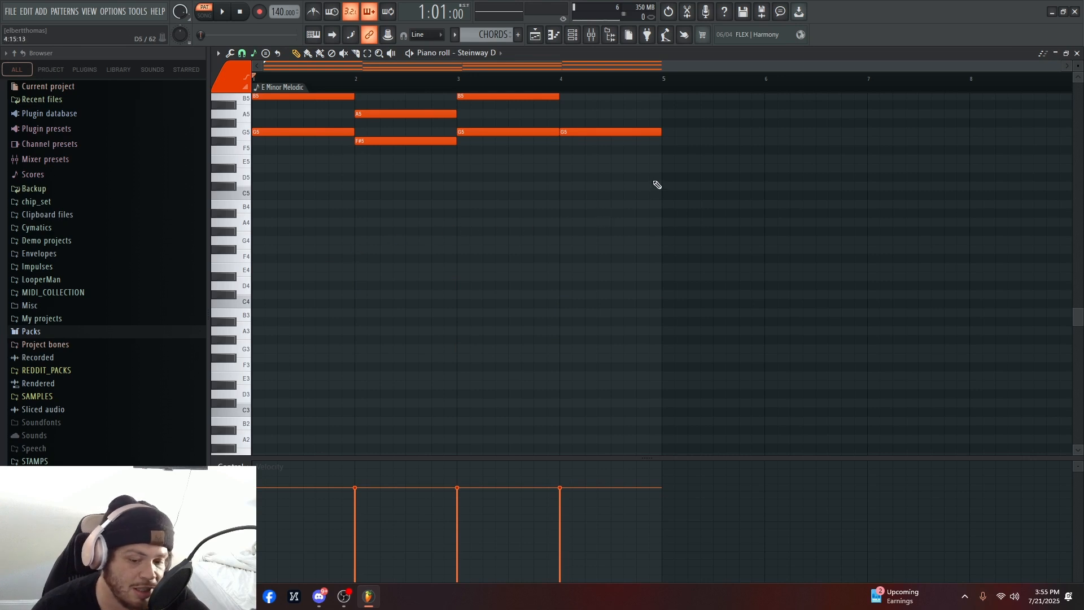
{"action": "key", "text": "ctrl+z"}
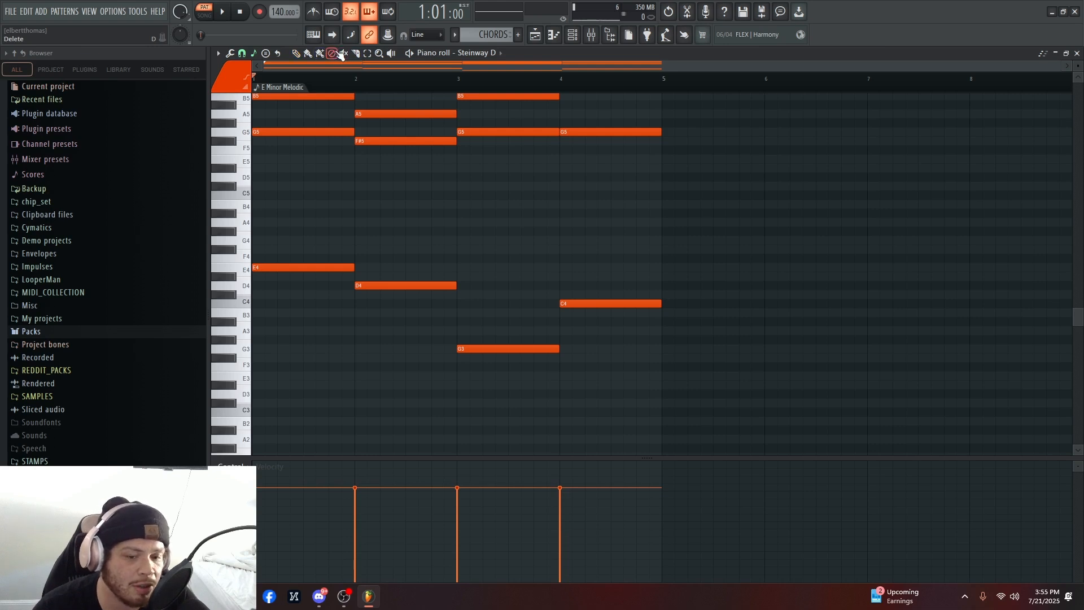
- Delete the first chord's G5 note and the low notes of the CHORDS pattern with the Delete tool, undoing each deletion
{"action": "left_click", "coordinate": [314, 133]}
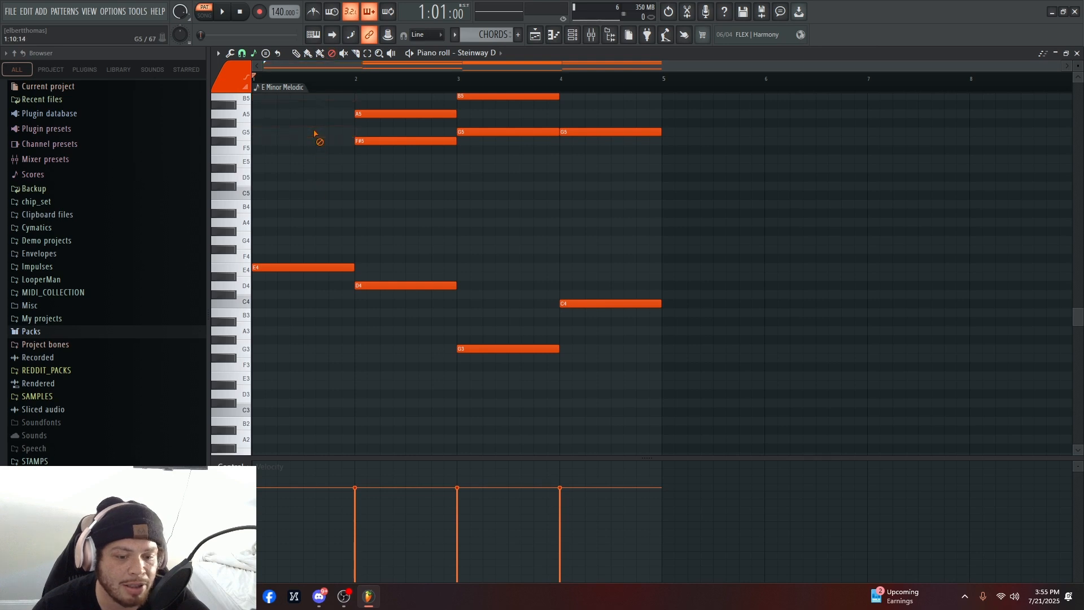
{"action": "key", "text": "ctrl+z"}
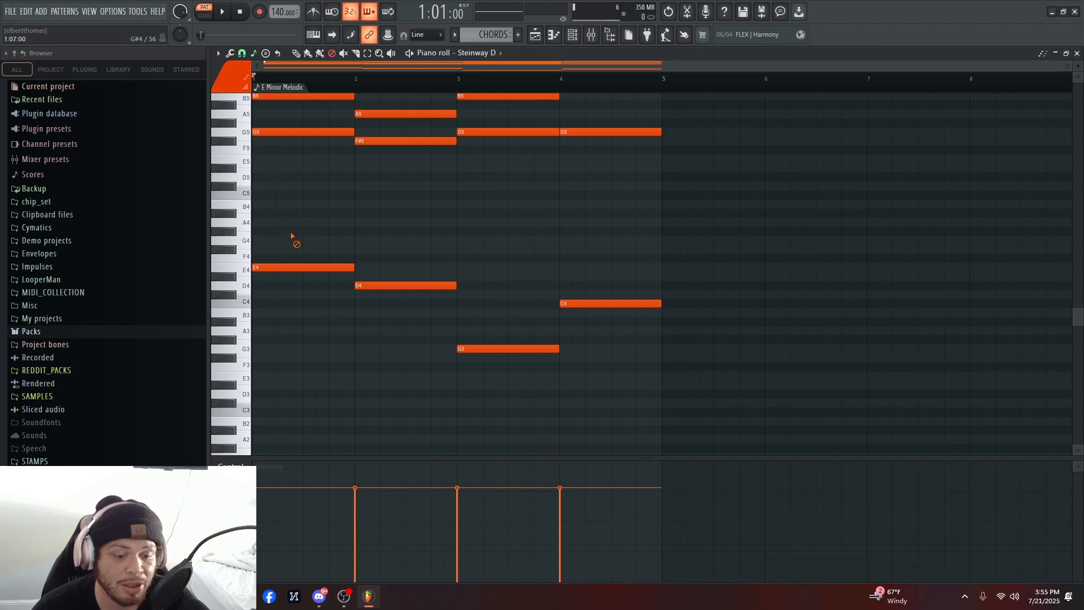
{"action": "left_click", "coordinate": [322, 268]}
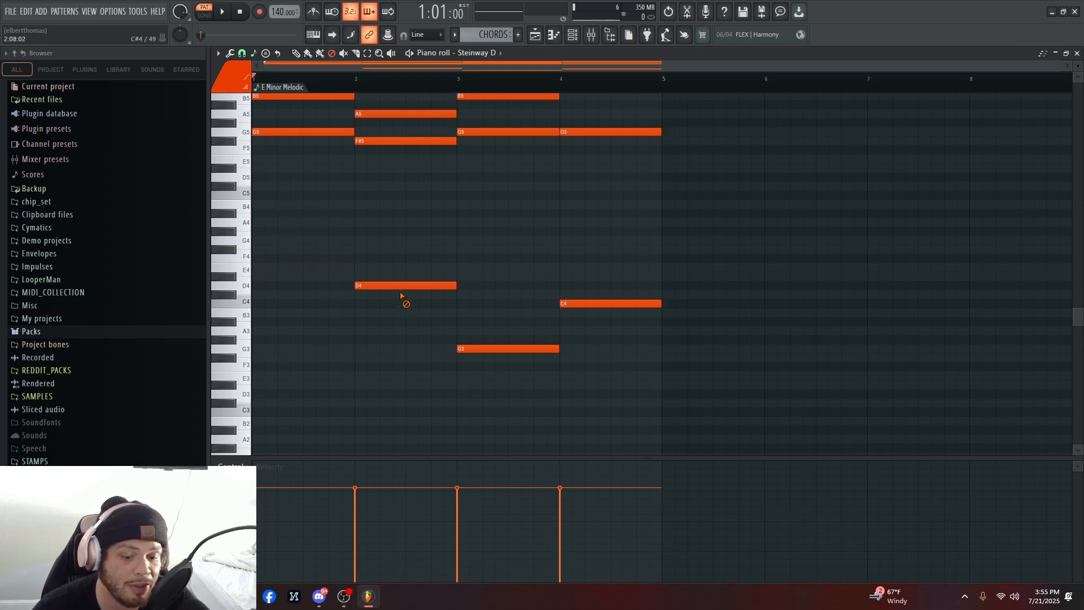
{"action": "mouse_move", "coordinate": [383, 258]}
{"action": "left_mouse_down"}
{"action": "mouse_move", "coordinate": [501, 352]}
{"action": "mouse_move", "coordinate": [598, 280]}
{"action": "mouse_move", "coordinate": [562, 354]}
{"action": "mouse_move", "coordinate": [395, 281]}
{"action": "left_mouse_up"}
{"action": "key", "text": "ctrl+z"}
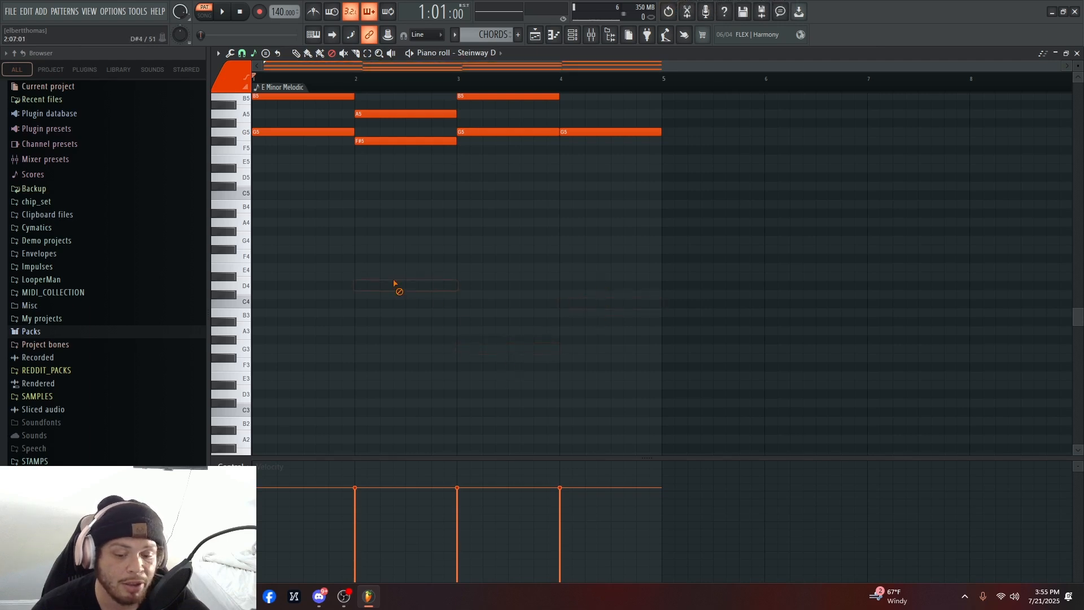
{"action": "key", "text": "ctrl+z"}
{"action": "key", "text": "ctrl+z"}
- Erase the low notes of the CHORDS pattern in sweeping strokes with the Delete tool and undo each erasure
{"action": "mouse_move", "coordinate": [438, 240]}
{"action": "left_mouse_down"}
{"action": "mouse_move", "coordinate": [350, 332]}
{"action": "mouse_move", "coordinate": [561, 404]}
{"action": "mouse_move", "coordinate": [464, 375]}
{"action": "left_mouse_up"}
{"action": "key", "text": "ctrl+z"}
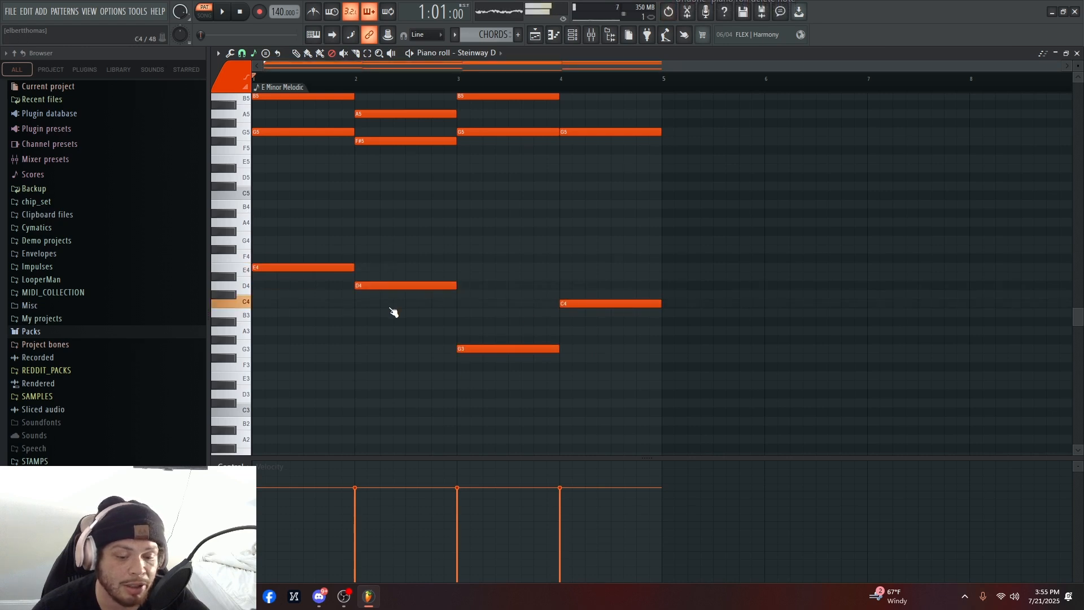
{"action": "left_click_drag", "start_coordinate": [415, 262], "coordinate": [320, 248]}
{"action": "left_click_drag", "start_coordinate": [516, 311], "coordinate": [575, 365]}
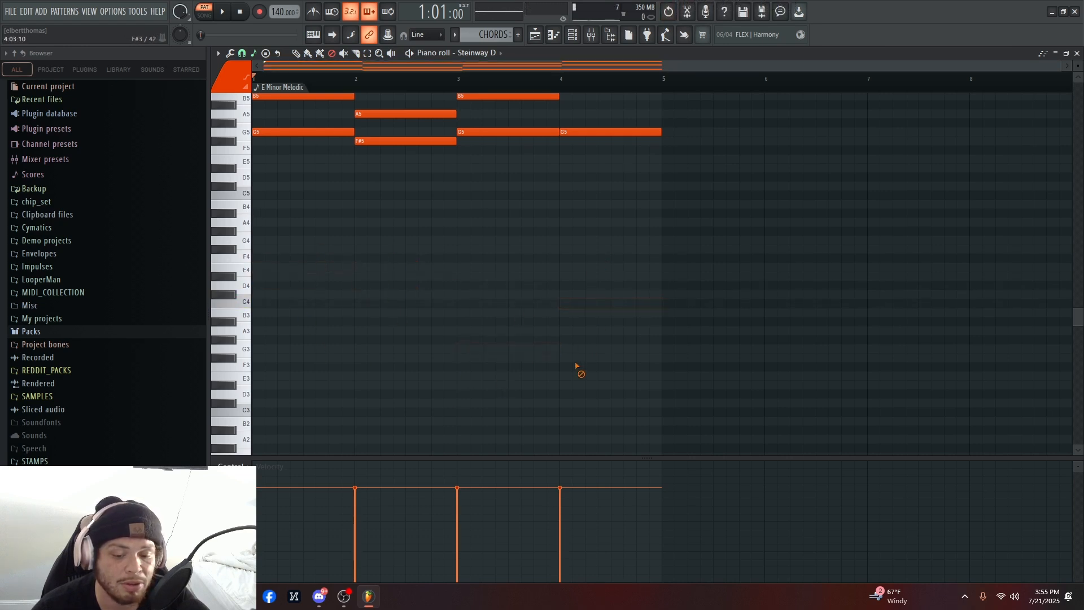
{"action": "key", "text": "ctrl+z"}
- Erase the low E4, D4, G3 and C4 notes of the CHORDS pattern using the Paint tool and play the remaining chords
{"action": "left_click", "coordinate": [308, 53]}
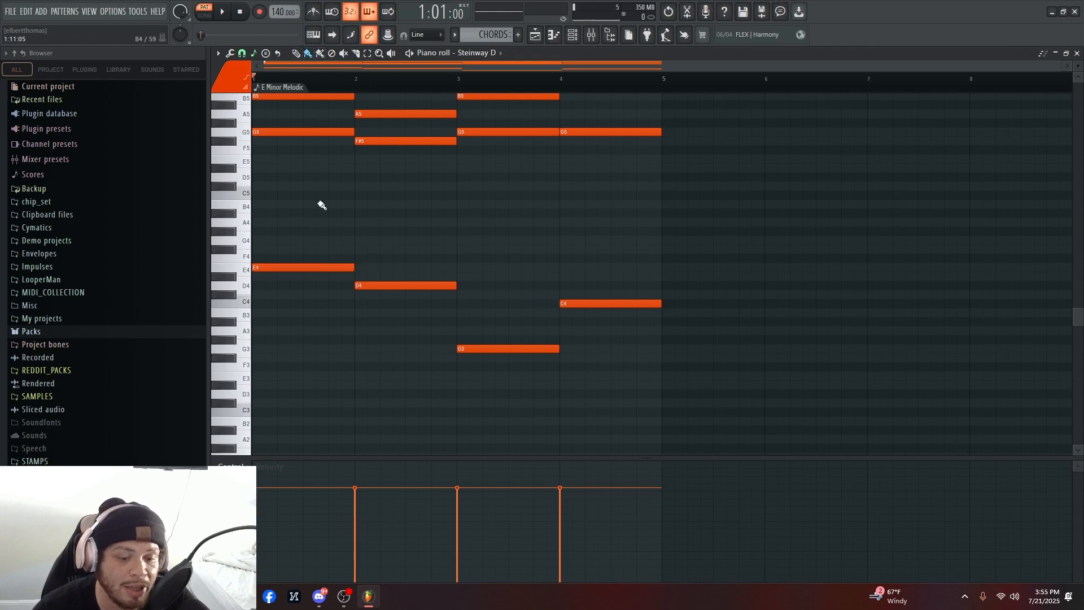
{"action": "mouse_move", "coordinate": [303, 226]}
{"action": "left_mouse_down"}
{"action": "mouse_move", "coordinate": [459, 259]}
{"action": "mouse_move", "coordinate": [558, 359]}
{"action": "left_mouse_up"}
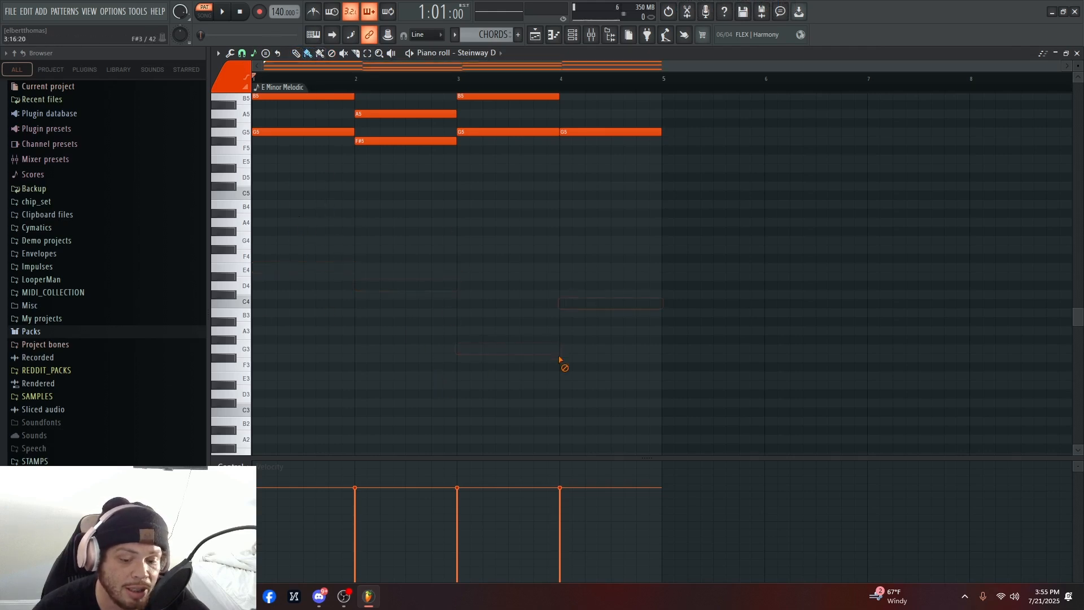
{"action": "scroll", "coordinate": [448, 237], "scroll_direction": "up", "scroll_amount": 4}
{"action": "key", "text": "space"}
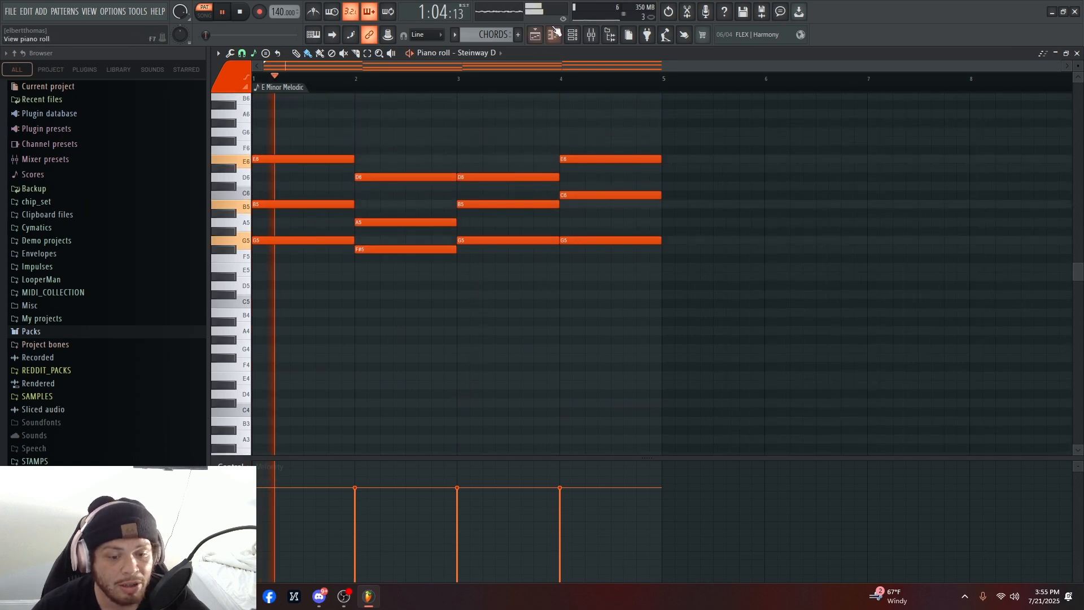
- Stop playback, delete the CHORDS clip from Track 1 of the playlist and switch to the Bass pattern
{"action": "left_click", "coordinate": [534, 40]}
{"action": "key", "text": "space"}
{"action": "right_click", "coordinate": [588, 95]}
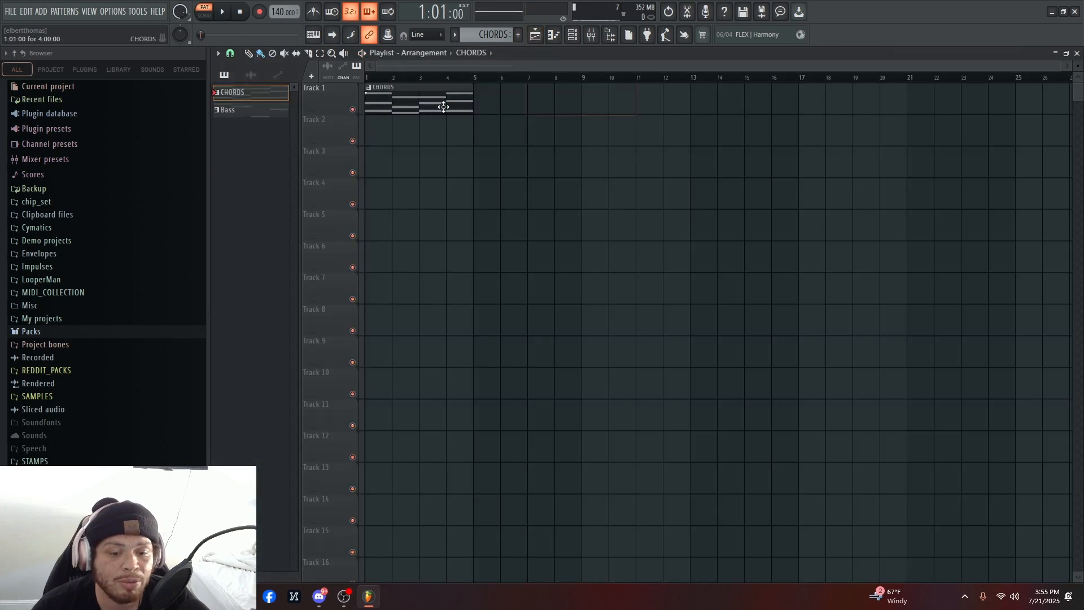
{"action": "right_click", "coordinate": [443, 104]}
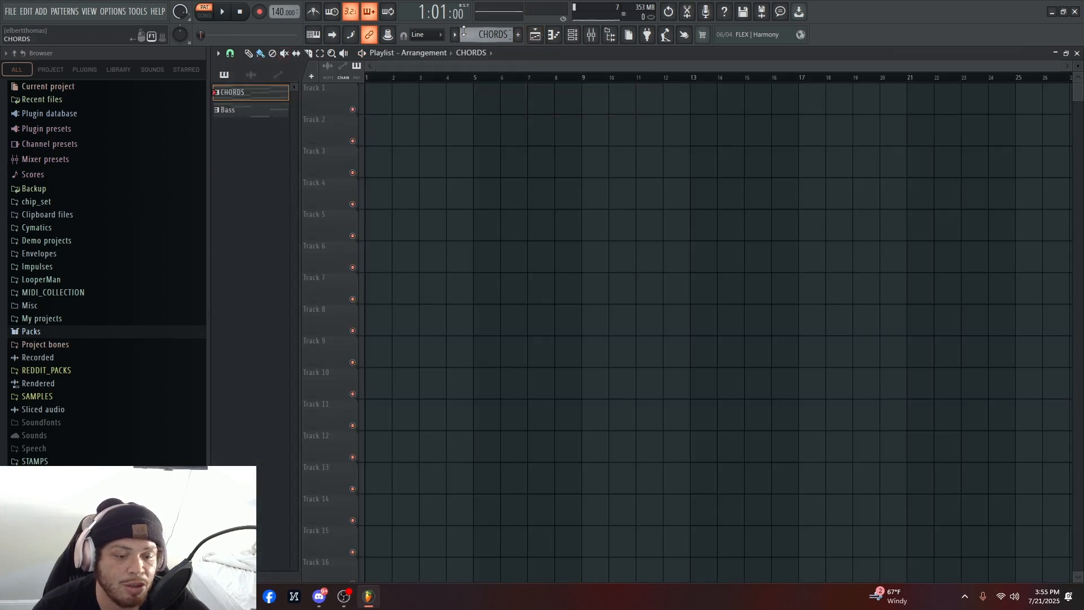
{"action": "scroll", "coordinate": [485, 32], "scroll_direction": "down", "scroll_amount": 1}
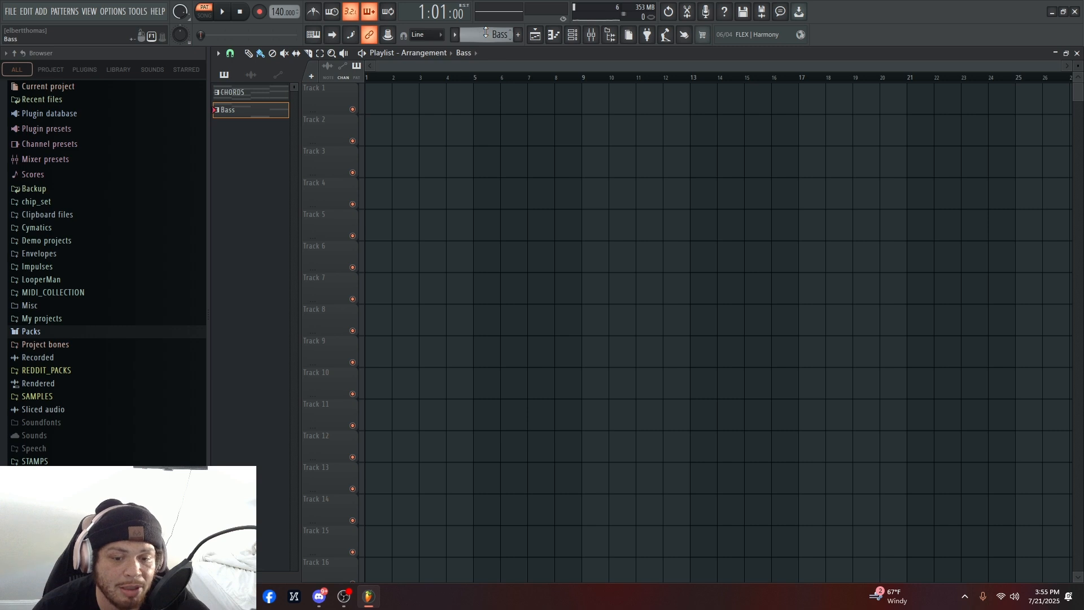
{"action": "left_click", "coordinate": [535, 35]}
{"action": "left_click", "coordinate": [535, 35]}
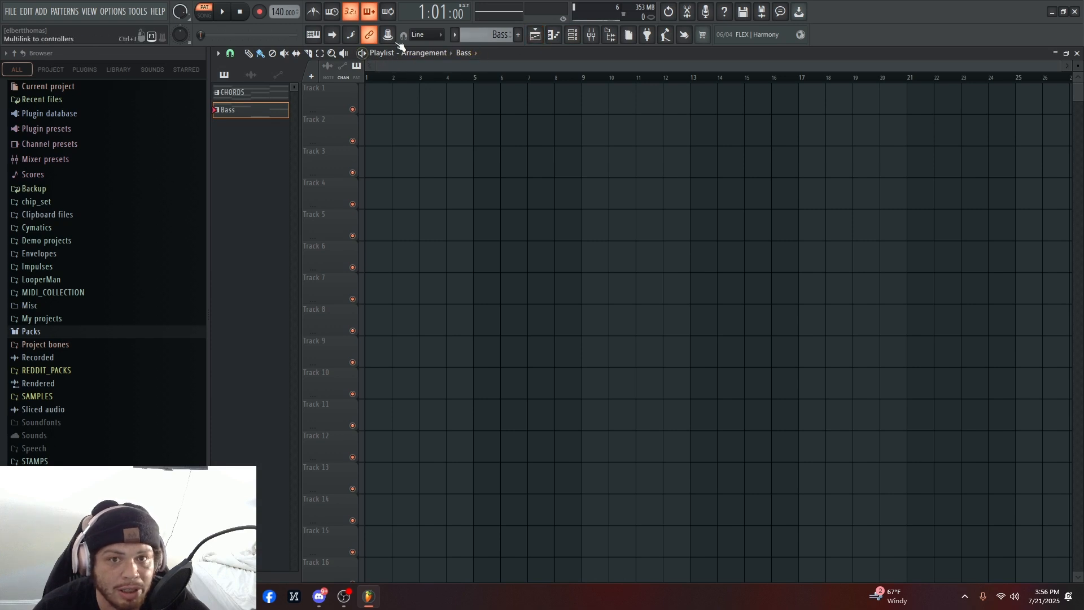
- Place the CHORDS pattern at bar 1 of Track 1 and play the arrangement in song mode
{"action": "left_click", "coordinate": [223, 93]}
{"action": "left_click", "coordinate": [435, 102]}
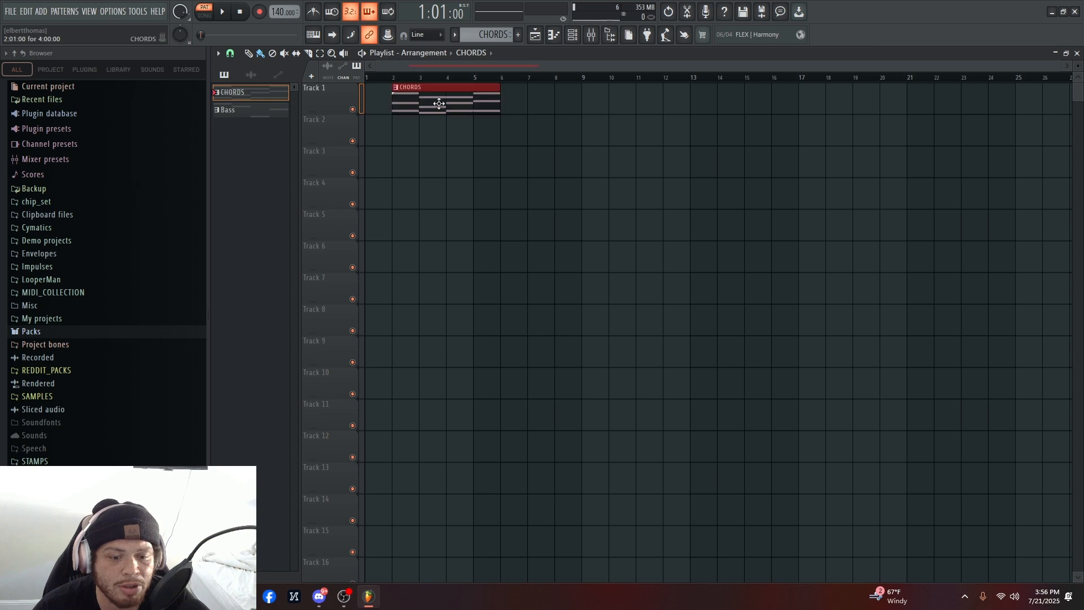
{"action": "left_click_drag", "start_coordinate": [435, 101], "coordinate": [407, 101]}
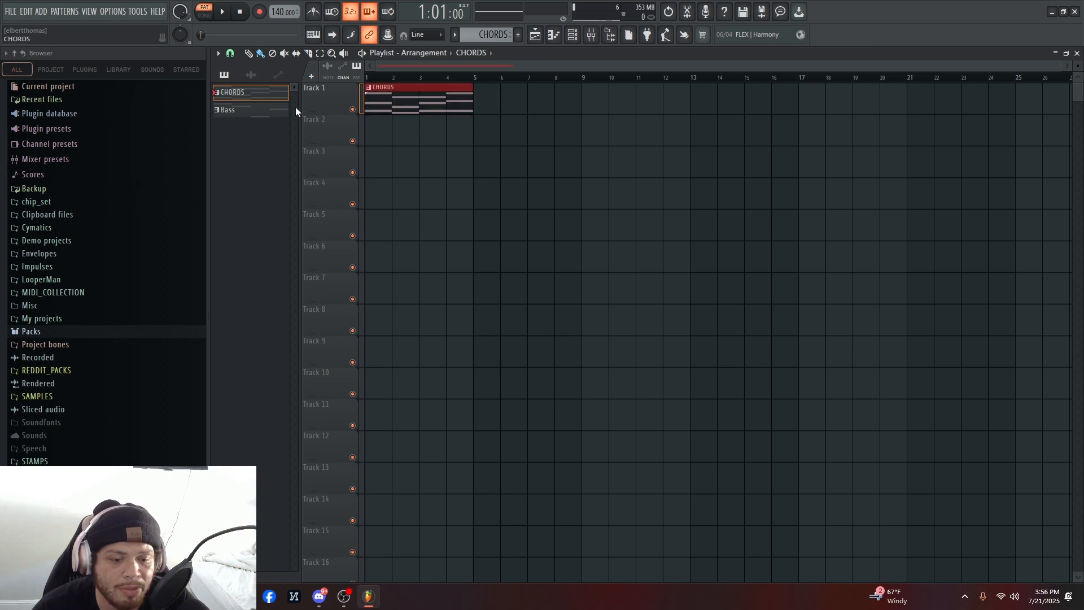
{"action": "left_click", "coordinate": [209, 15]}
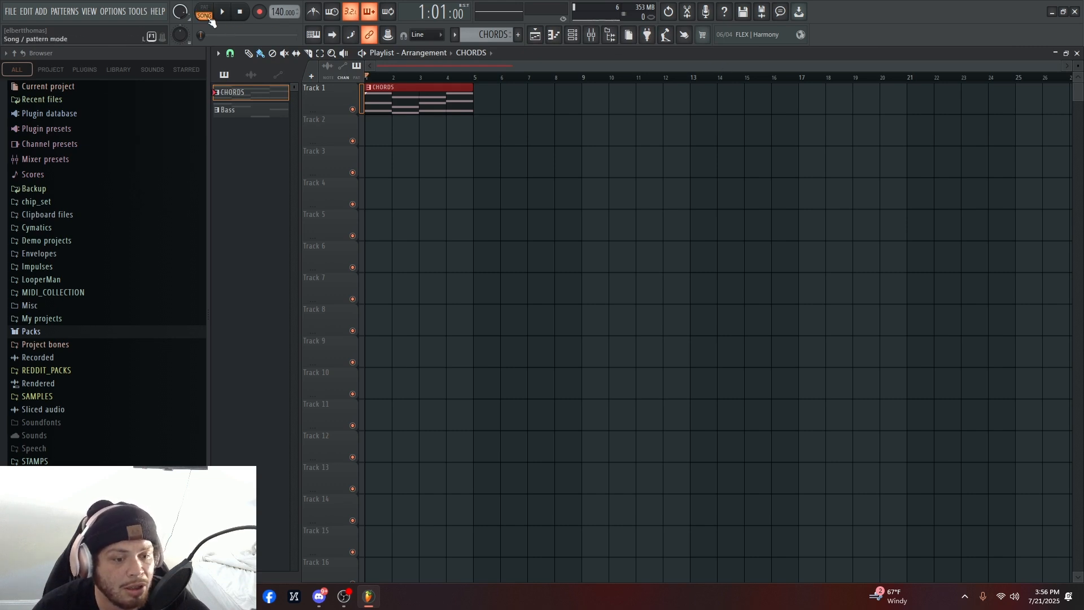
{"action": "key", "text": "space"}
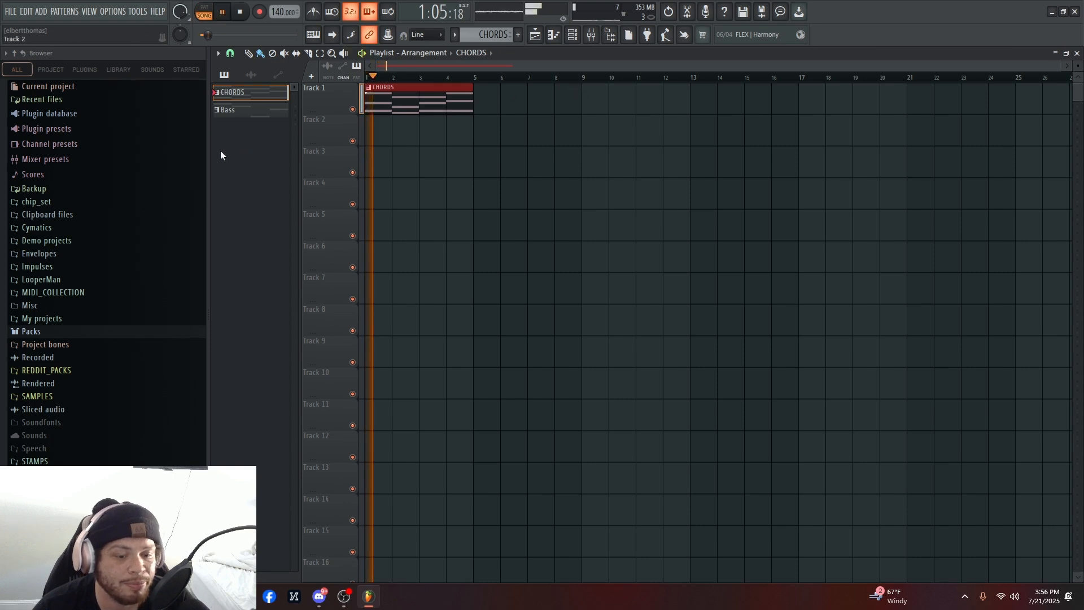
- Add a Bass clip on Track 2 and a second CHORDS clip on Track 1, both at bar 5, and listen to them together
{"action": "left_click", "coordinate": [230, 111]}
{"action": "left_click", "coordinate": [490, 131]}
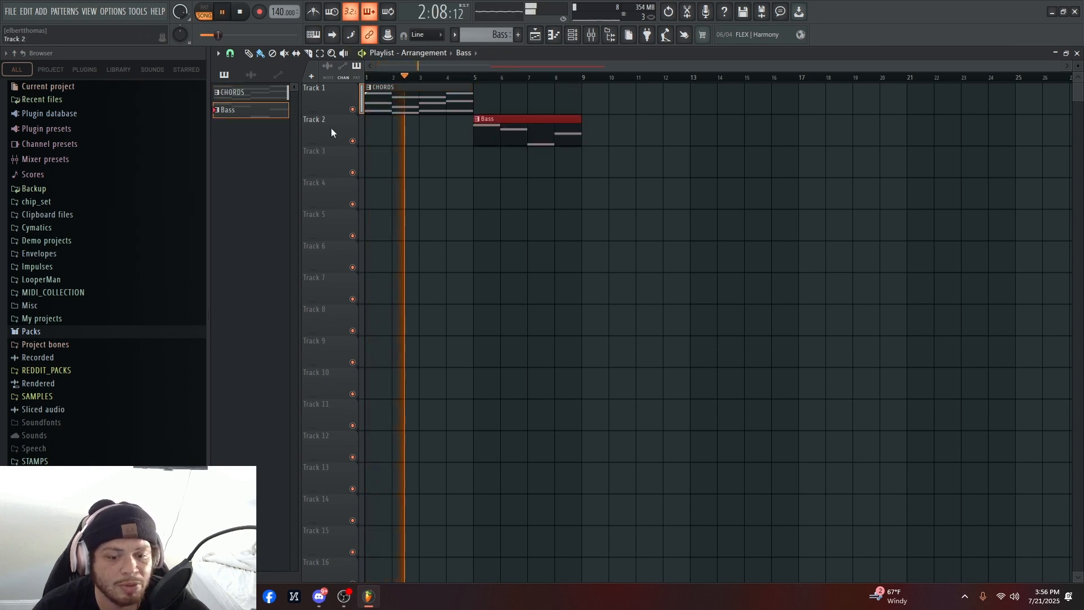
{"action": "left_click", "coordinate": [230, 92]}
{"action": "left_click_drag", "start_coordinate": [598, 98], "coordinate": [544, 103]}
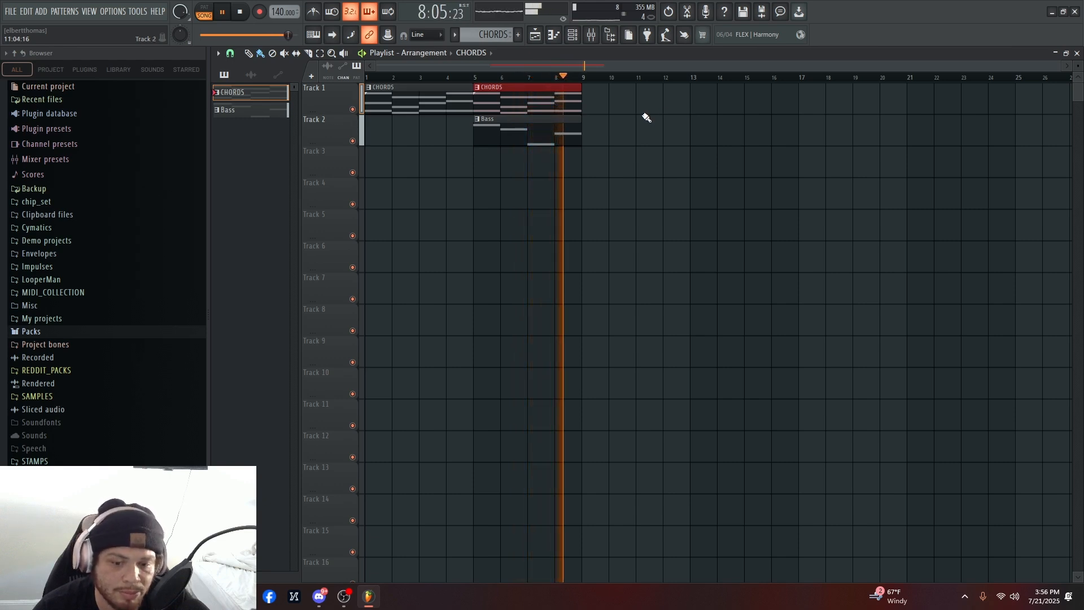
{"action": "key", "text": "space"}
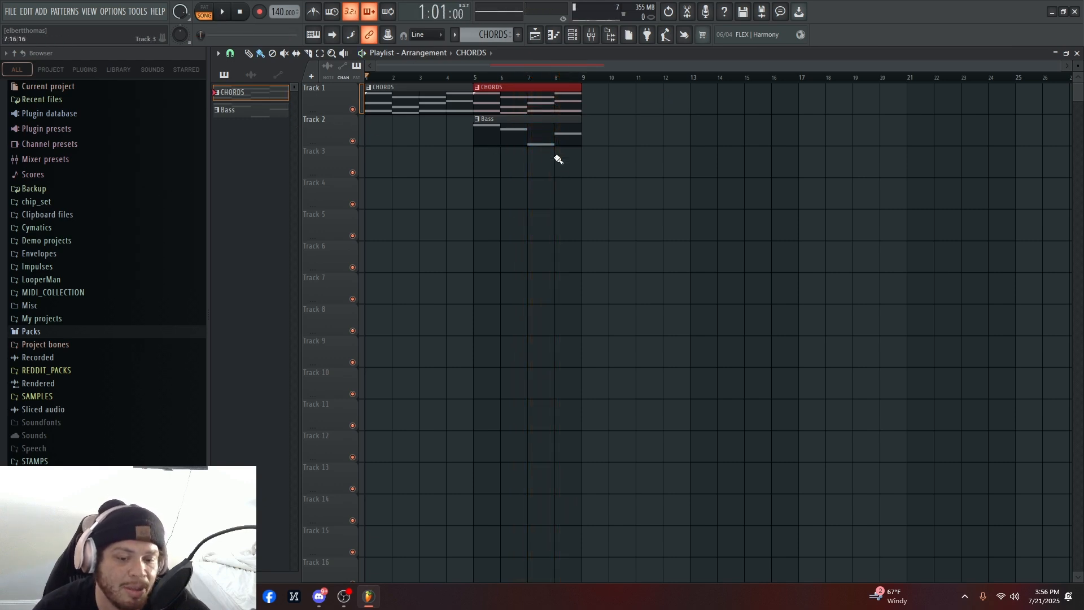
- Clear all clips from the playlist and place CHORDS on Track 1 and Bass on Track 3, both at bar 1
{"action": "right_click", "coordinate": [498, 123]}
{"action": "right_click", "coordinate": [489, 104]}
{"action": "right_click", "coordinate": [429, 104]}
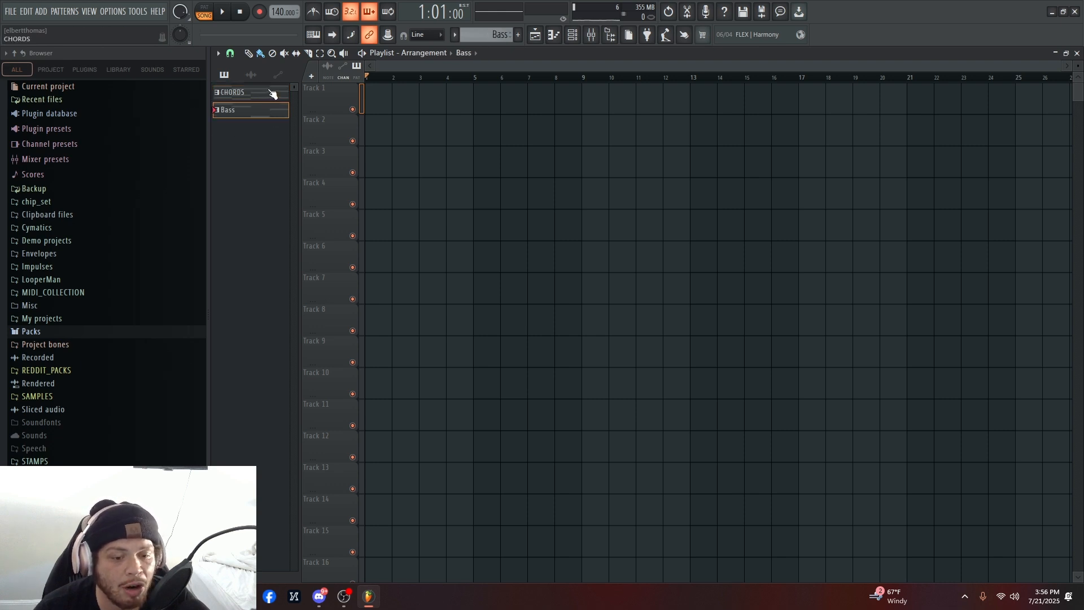
{"action": "left_click_drag", "start_coordinate": [271, 92], "coordinate": [369, 96]}
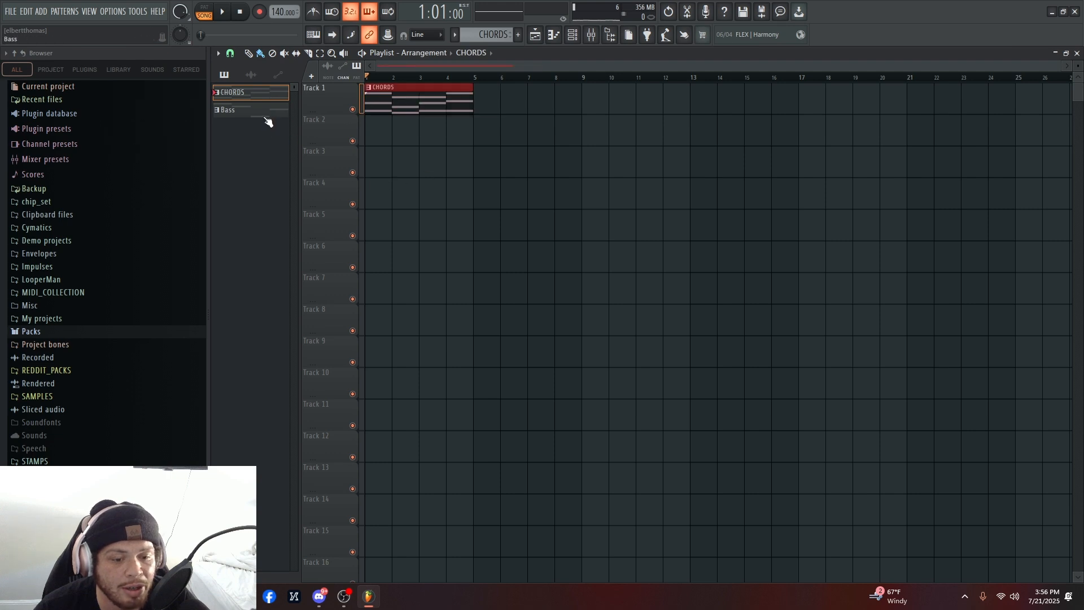
{"action": "left_click_drag", "start_coordinate": [265, 117], "coordinate": [290, 166]}
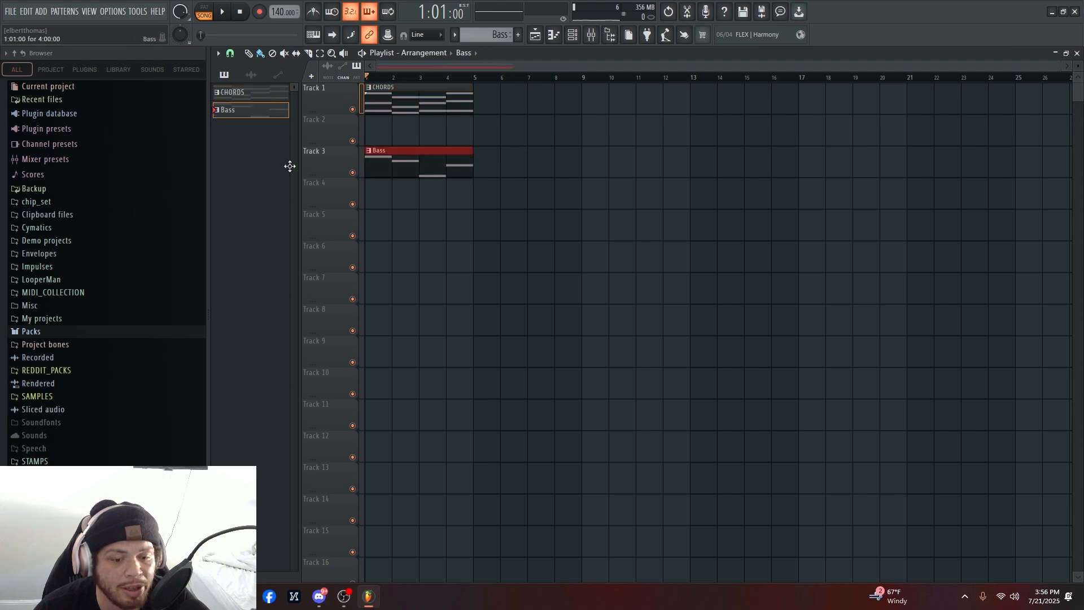
- Create a pattern named CHORDS_LAYER1 and place it as a four-bar clip at bar 1 of Track 2
{"action": "left_click", "coordinate": [518, 35]}
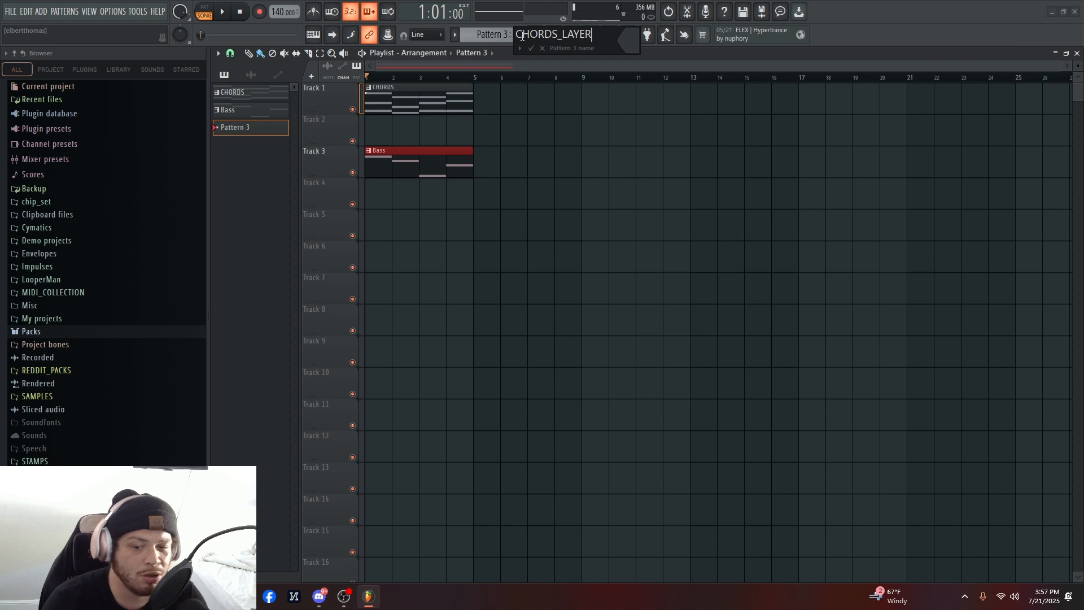
{"action": "key", "text": "Return"}
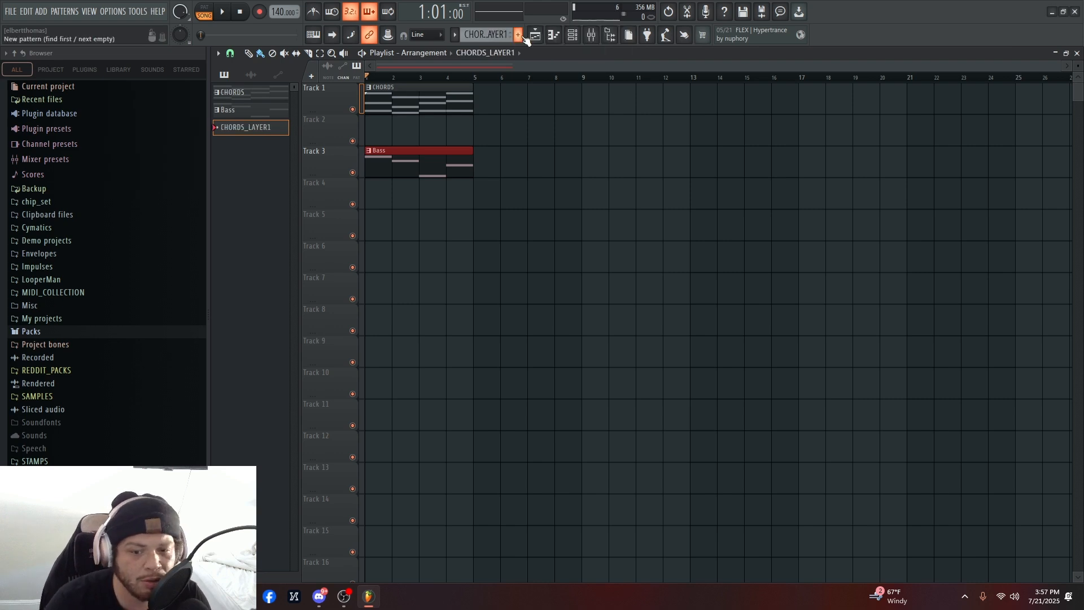
{"action": "left_click_drag", "start_coordinate": [231, 135], "coordinate": [461, 137]}
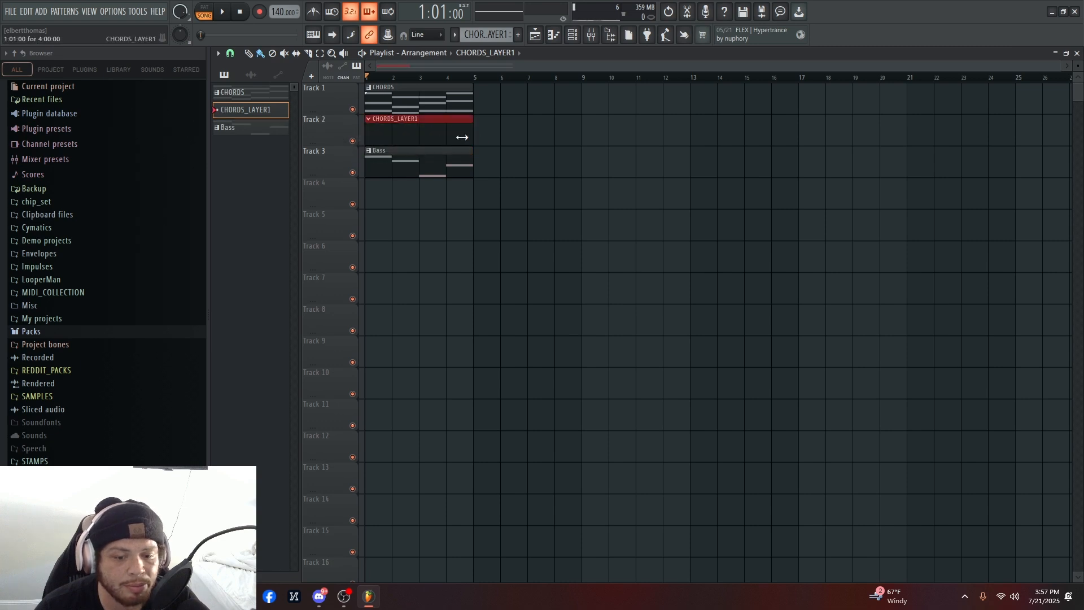
- Open the CHORDS pattern in the piano roll and select all of its notes
{"action": "left_click", "coordinate": [261, 93]}
{"action": "left_click", "coordinate": [553, 35]}
{"action": "left_click", "coordinate": [554, 37]}
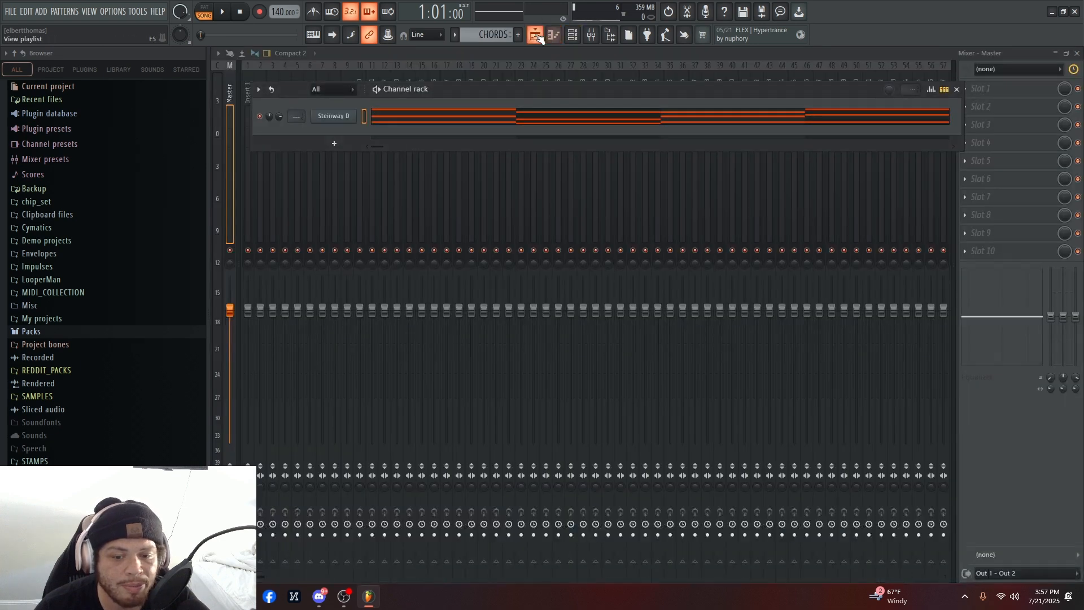
{"action": "left_click", "coordinate": [563, 37]}
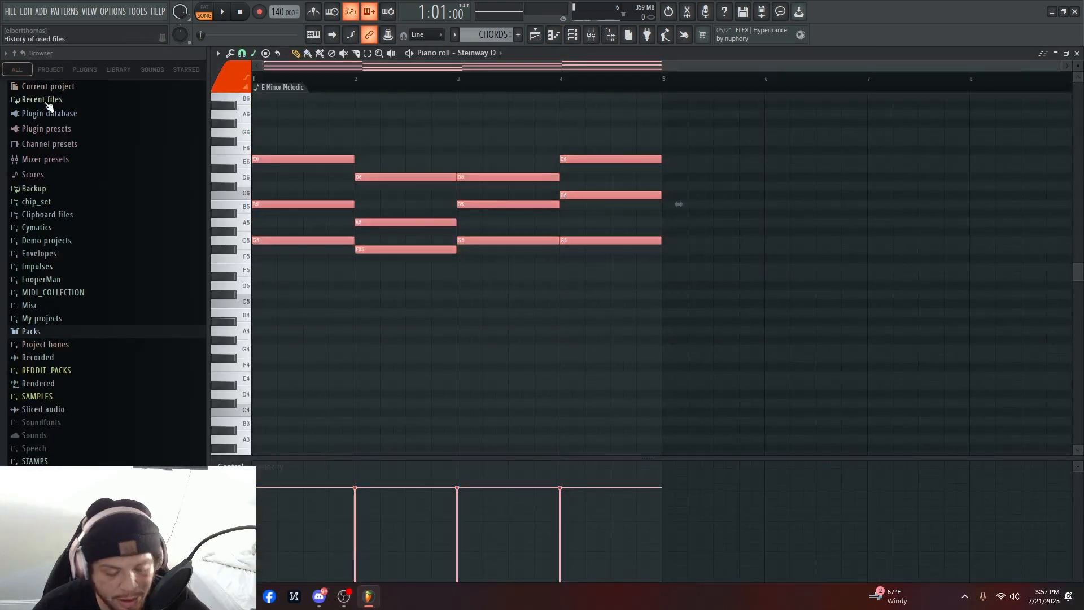
- Switch to the empty CHORDS_LAYER1 pattern and bring up the Channel rack
{"action": "left_click", "coordinate": [554, 37]}
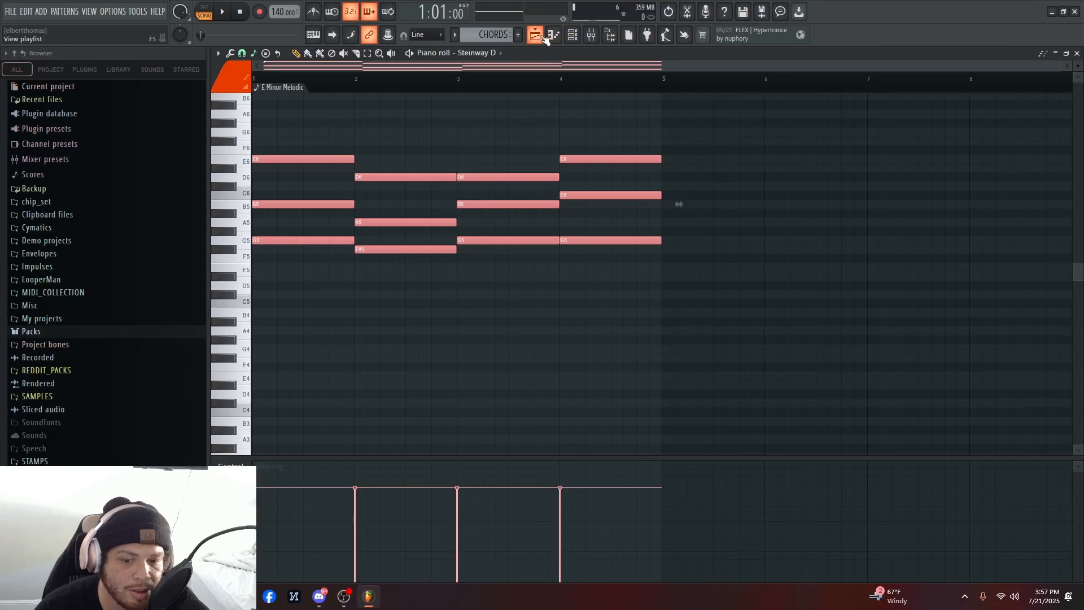
{"action": "left_click", "coordinate": [535, 36]}
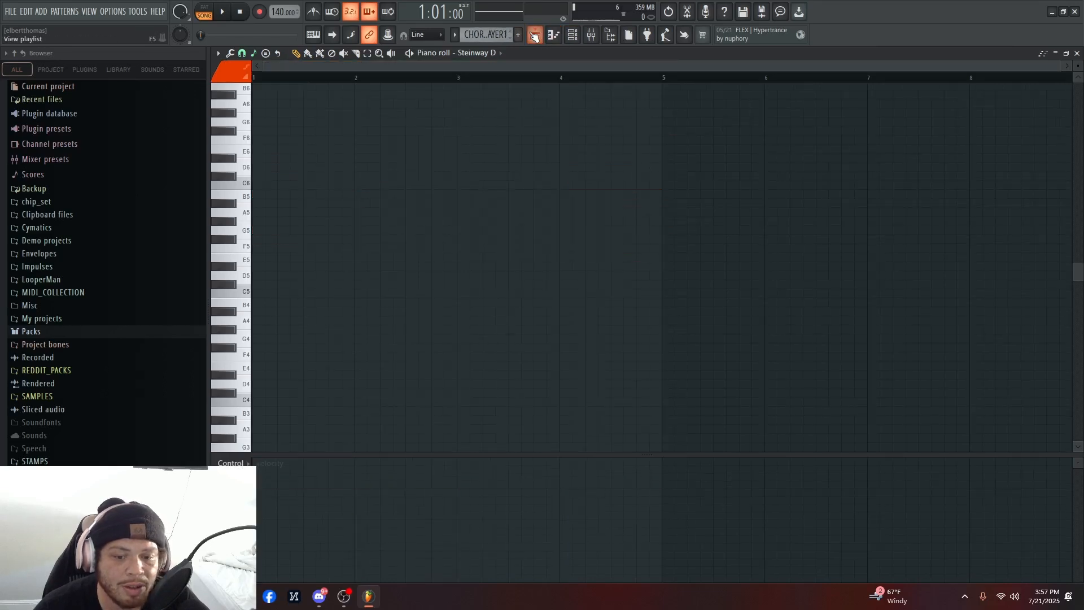
{"action": "left_click", "coordinate": [572, 35]}
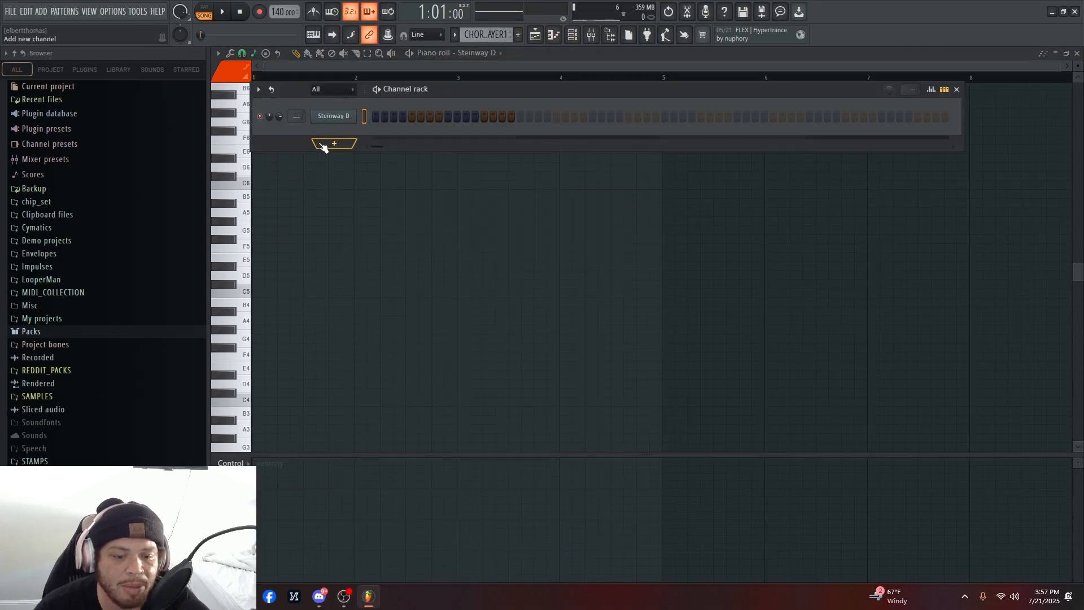
{"action": "left_click", "coordinate": [572, 37]}
{"action": "left_click", "coordinate": [573, 38]}
{"action": "left_click", "coordinate": [573, 37]}
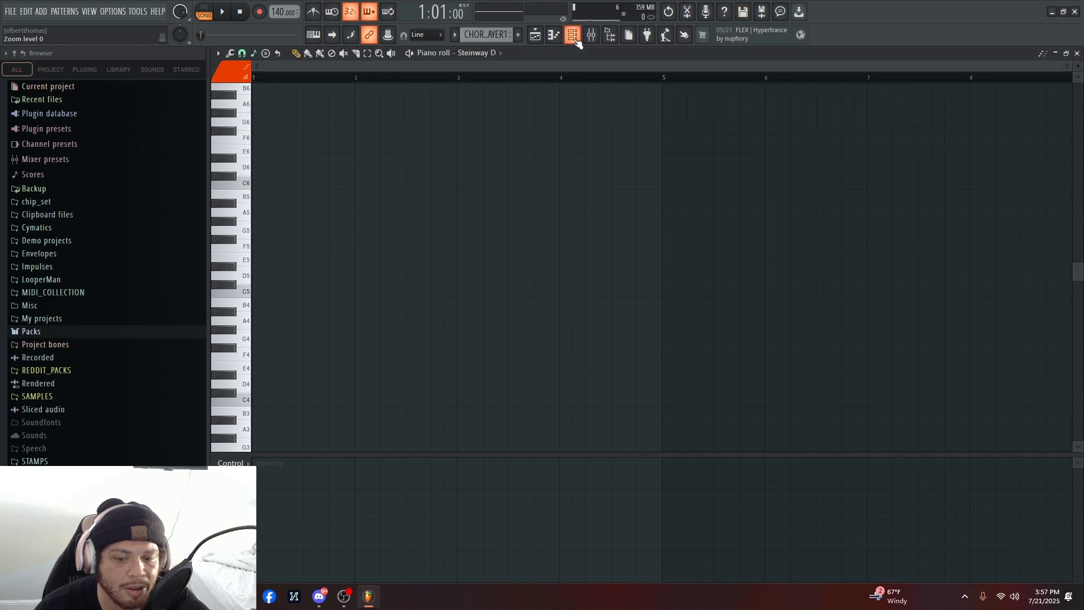
{"action": "left_click", "coordinate": [574, 37]}
- Add a Vital instrument channel and load its "A happy ending of the world" preset
{"action": "left_click", "coordinate": [333, 148]}
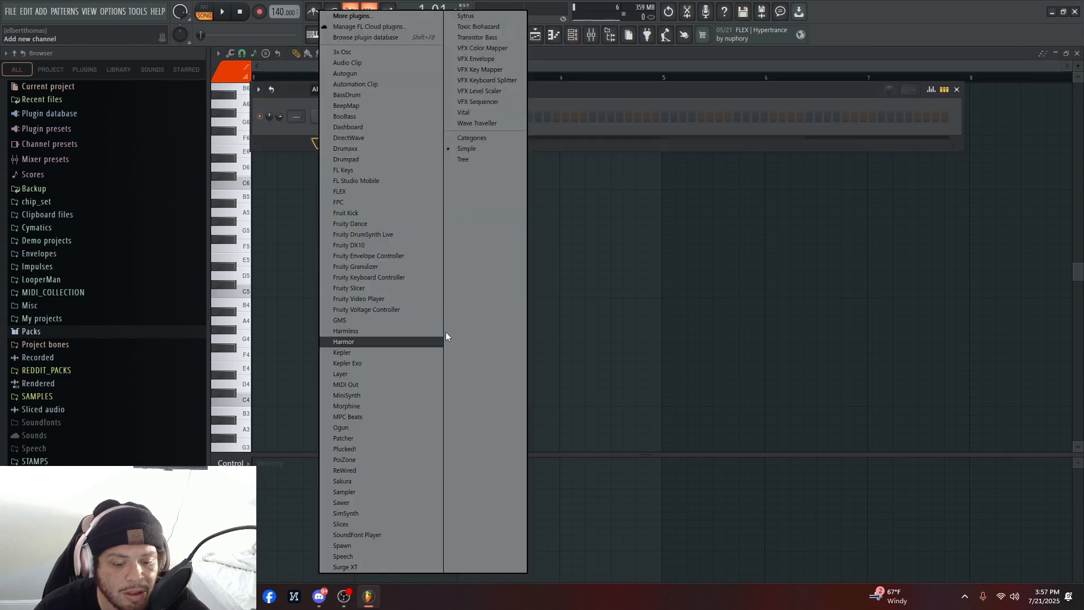
{"action": "left_click", "coordinate": [480, 112]}
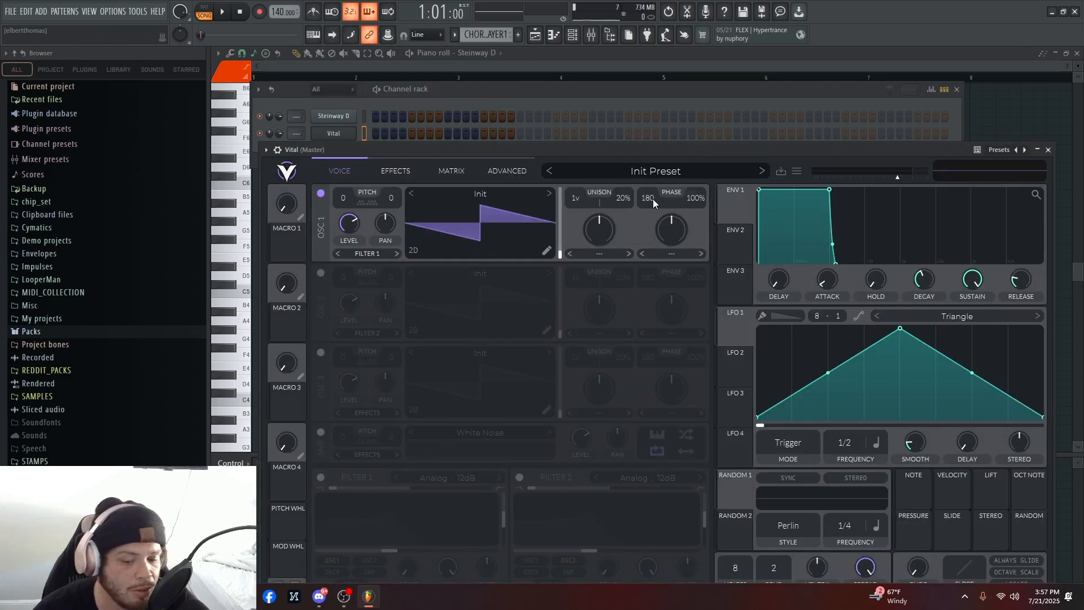
{"action": "left_click", "coordinate": [758, 170]}
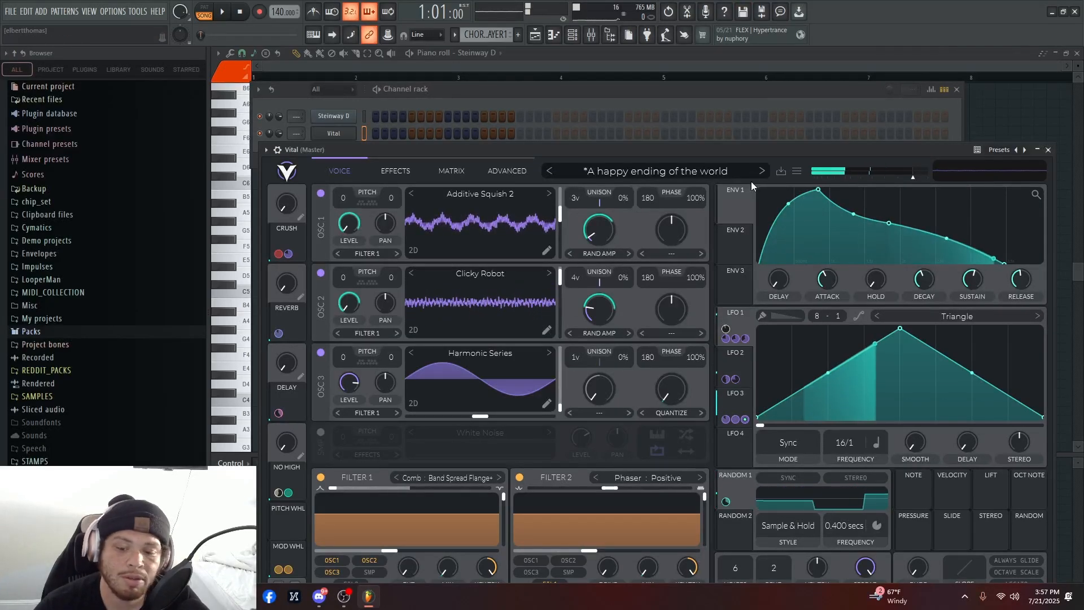
- Audition successive Vital presets, settle on Analog Pad, and close the plugin window
{"action": "left_click", "coordinate": [761, 171]}
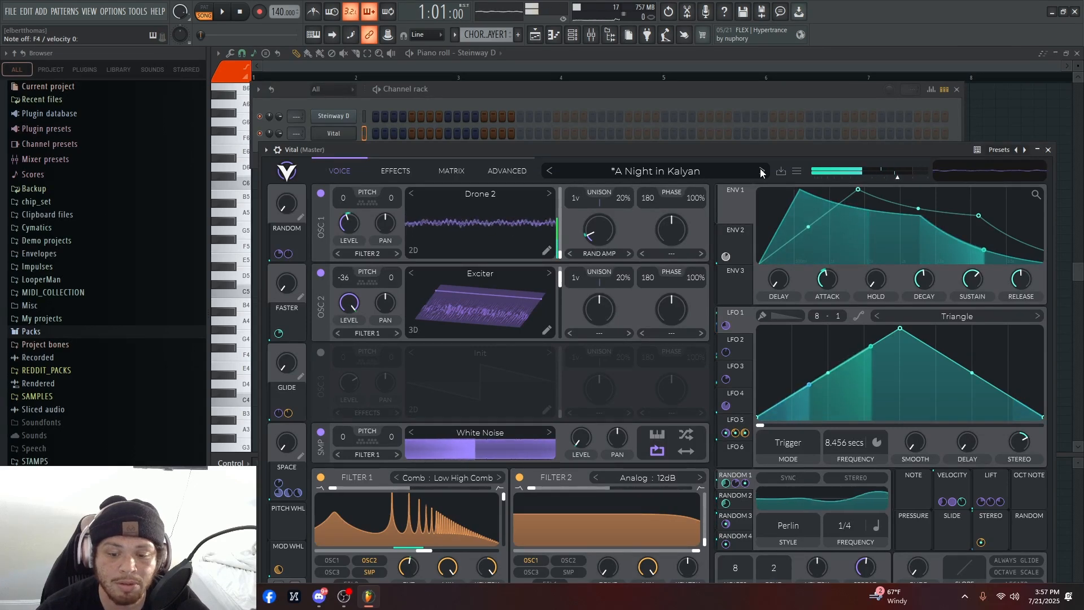
{"action": "left_click", "coordinate": [761, 171]}
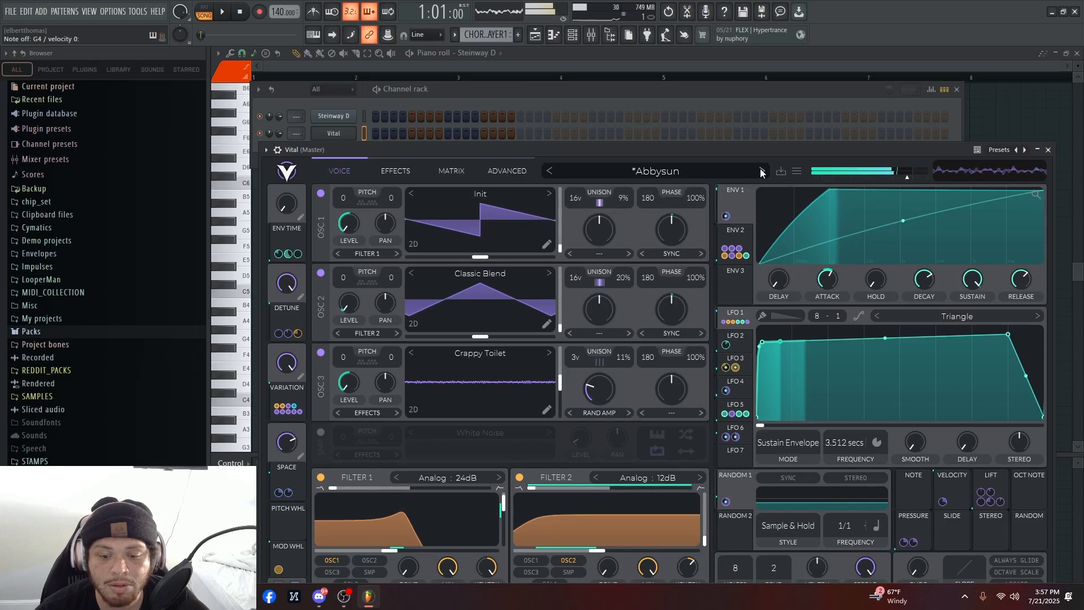
{"action": "left_click", "coordinate": [761, 171]}
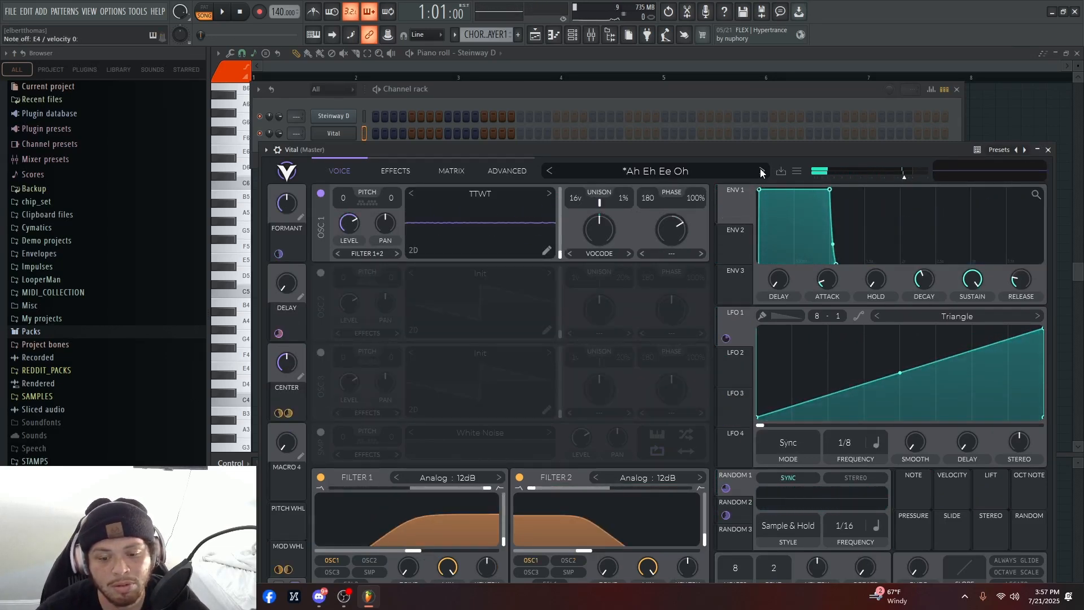
{"action": "left_click", "coordinate": [761, 171]}
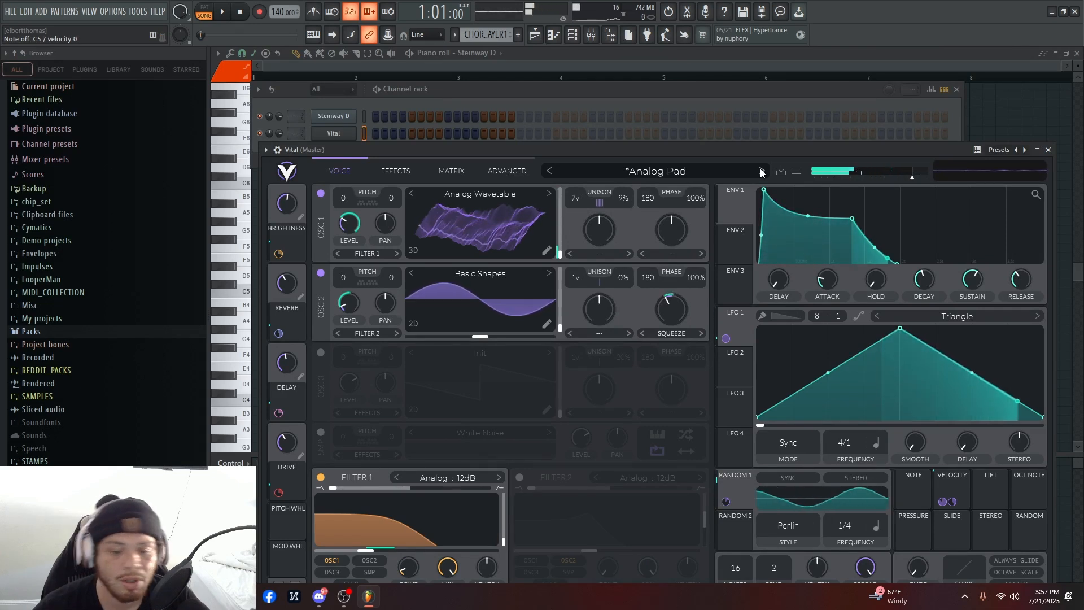
{"action": "left_click", "coordinate": [345, 134]}
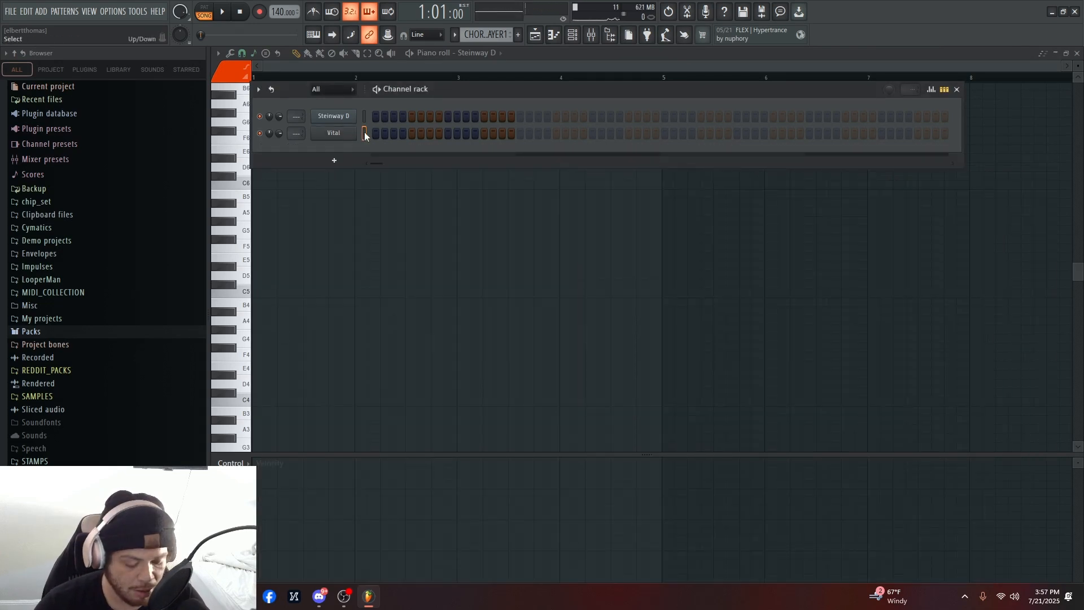
- Tour the piano roll, playlist, channel rack, mixer and browser views, finishing in the playlist
{"action": "left_click", "coordinate": [556, 38]}
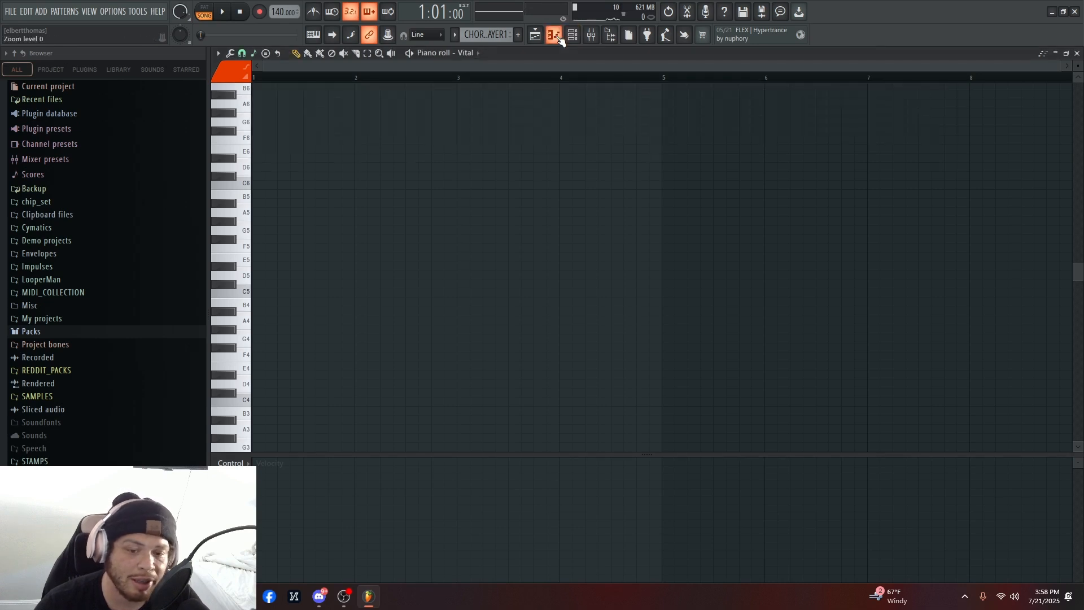
{"action": "left_click", "coordinate": [536, 36]}
{"action": "left_click", "coordinate": [554, 38]}
{"action": "left_click", "coordinate": [572, 39]}
{"action": "left_click", "coordinate": [593, 39]}
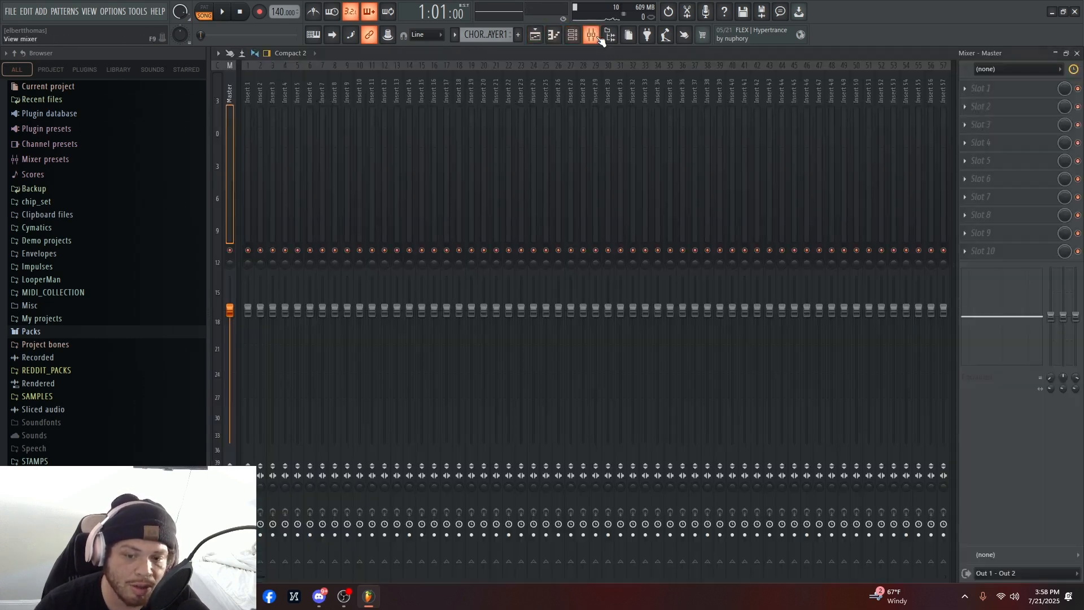
{"action": "left_click", "coordinate": [610, 38]}
{"action": "left_click", "coordinate": [535, 36]}
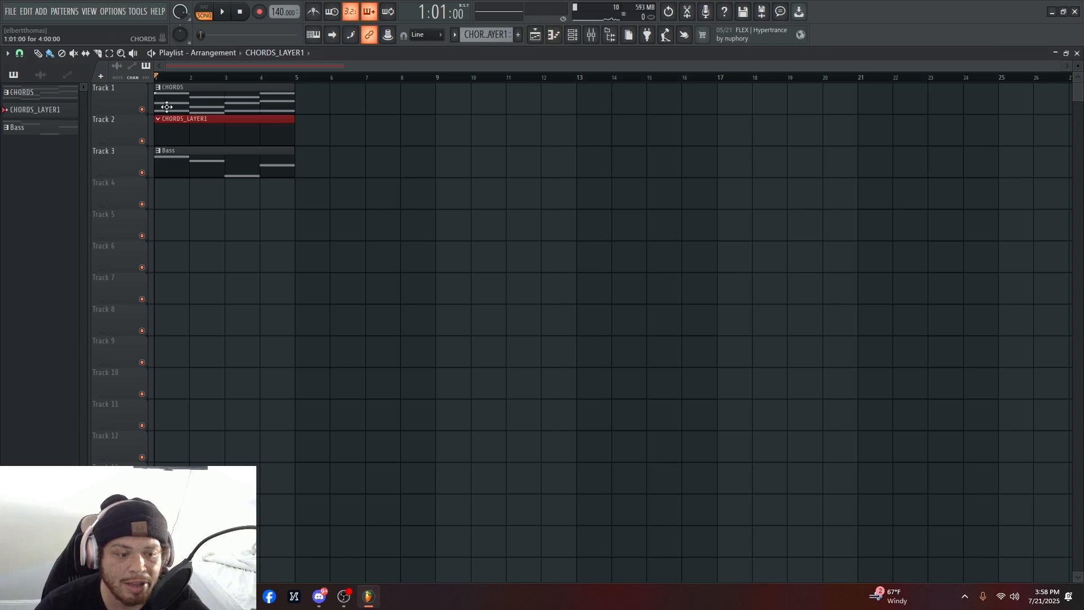
- Paste the copied chord notes into Vital's piano roll at bar 1 and play the arrangement in the playlist
{"action": "left_click", "coordinate": [554, 35]}
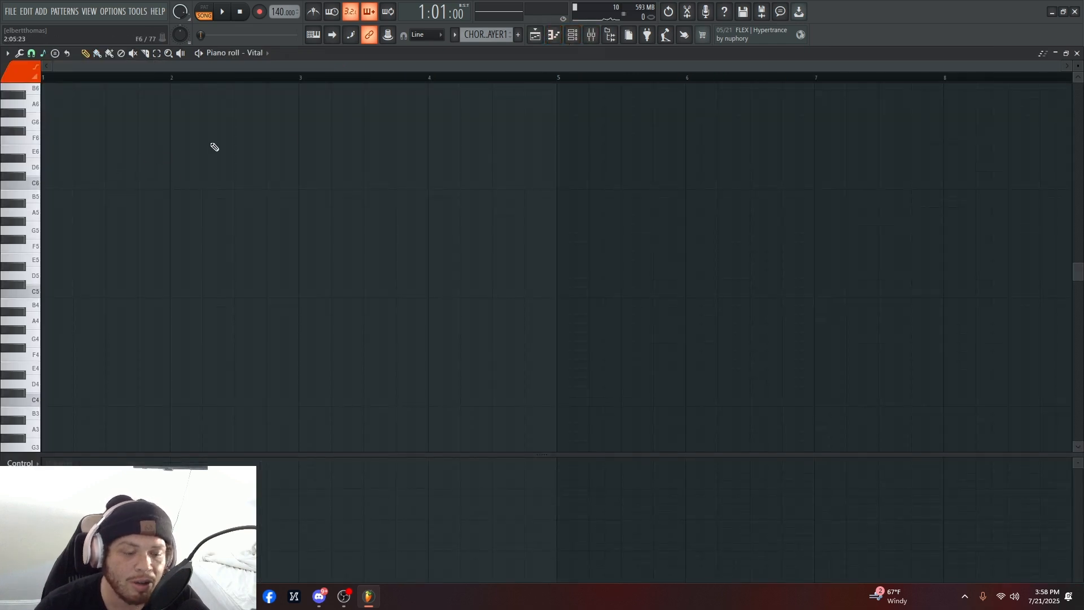
{"action": "key", "text": "space"}
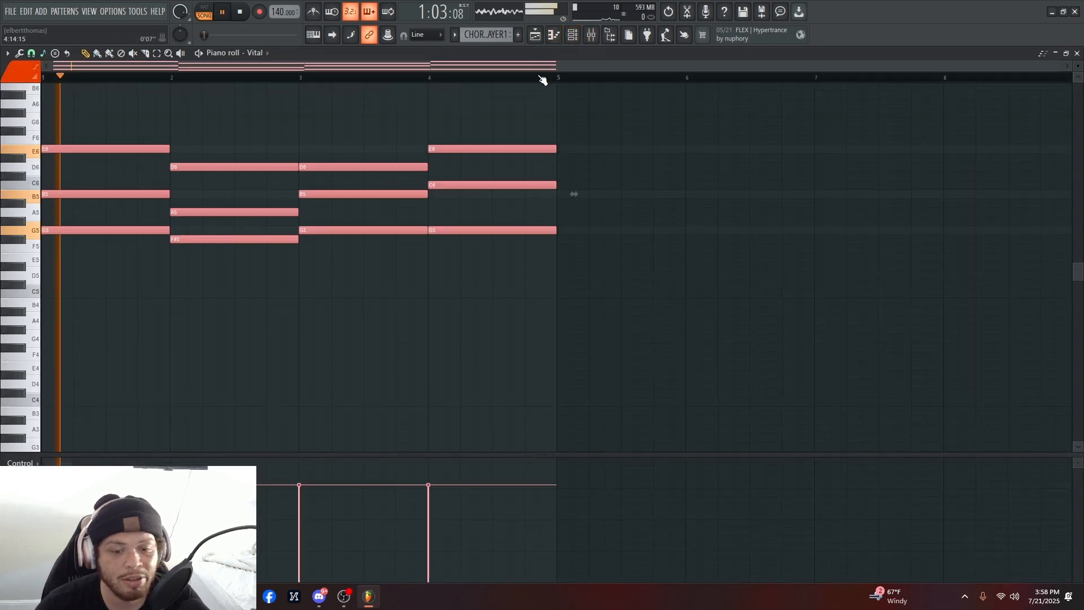
{"action": "left_click", "coordinate": [543, 36]}
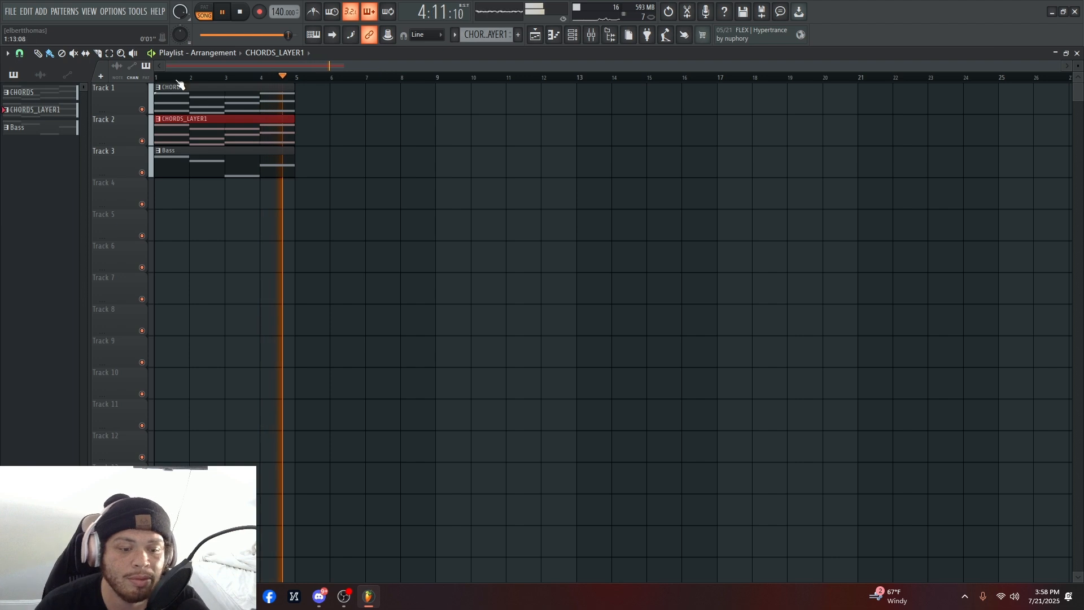
{"action": "key", "text": "space"}
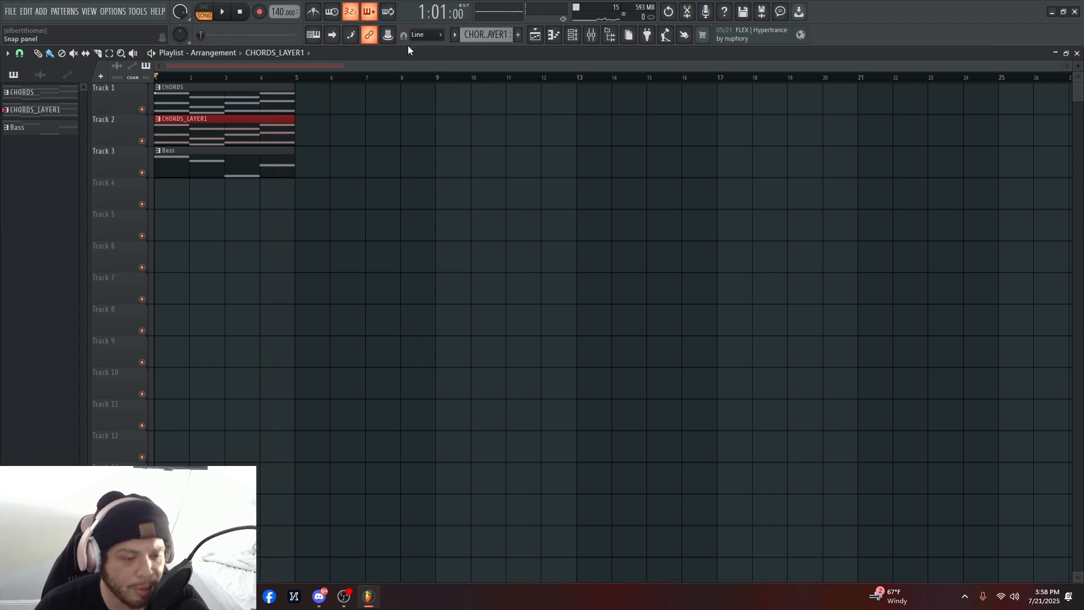
- Compare playback with Track 2 muted and unmuted, leaving the track unmuted
{"action": "left_click", "coordinate": [142, 142]}
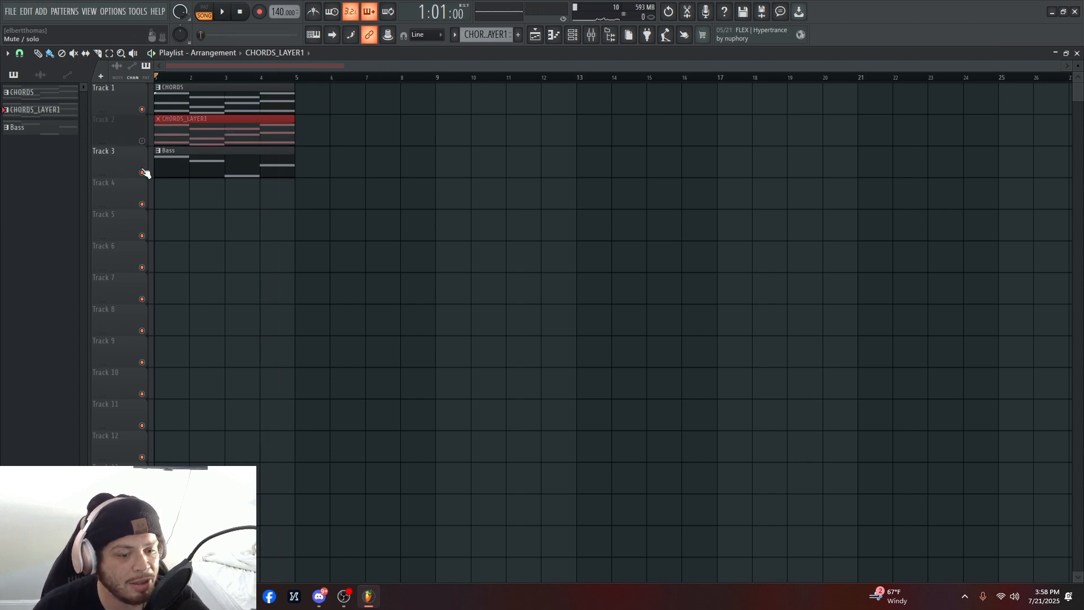
{"action": "key", "text": "space"}
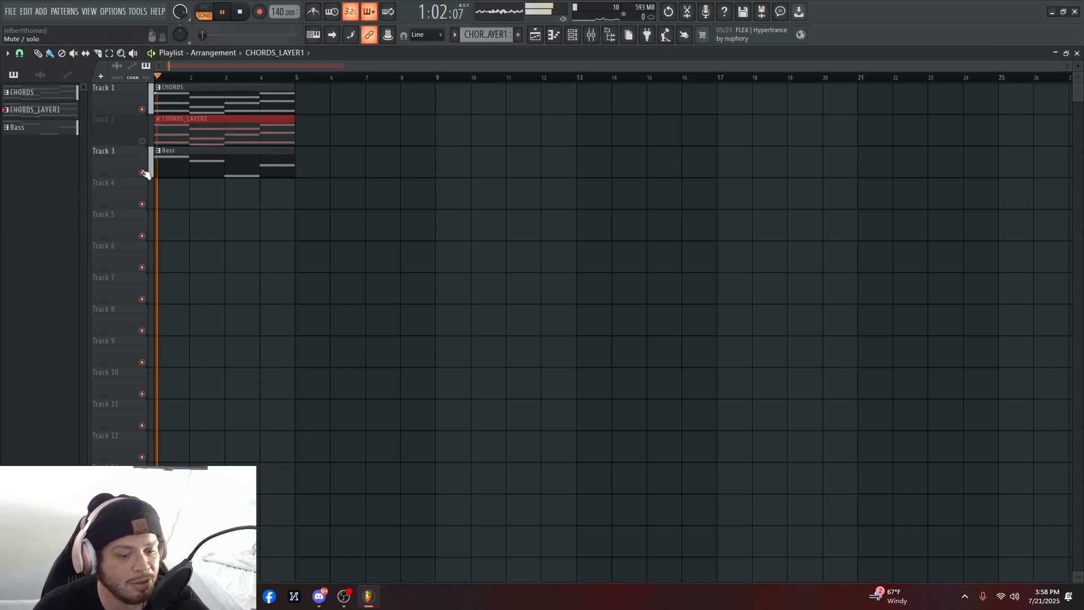
{"action": "left_click", "coordinate": [142, 142]}
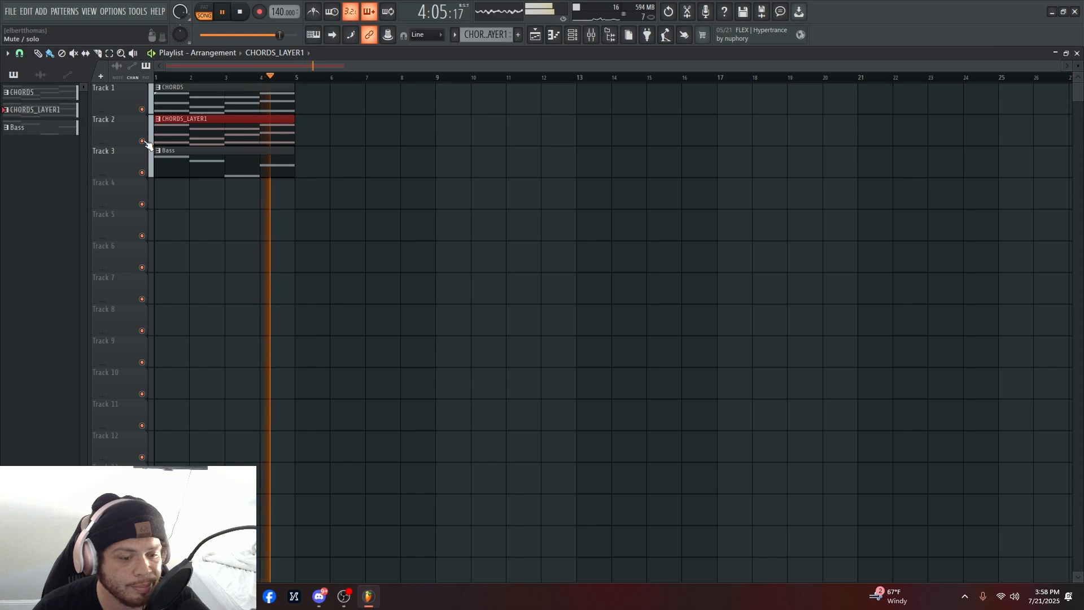
{"action": "key", "text": "space"}
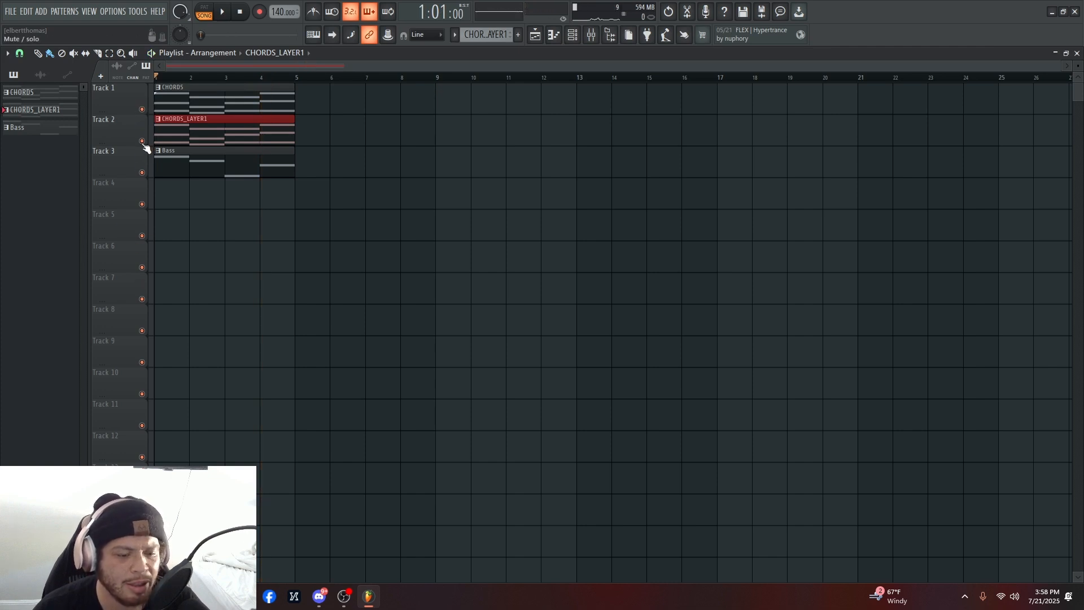
{"action": "left_click", "coordinate": [142, 142]}
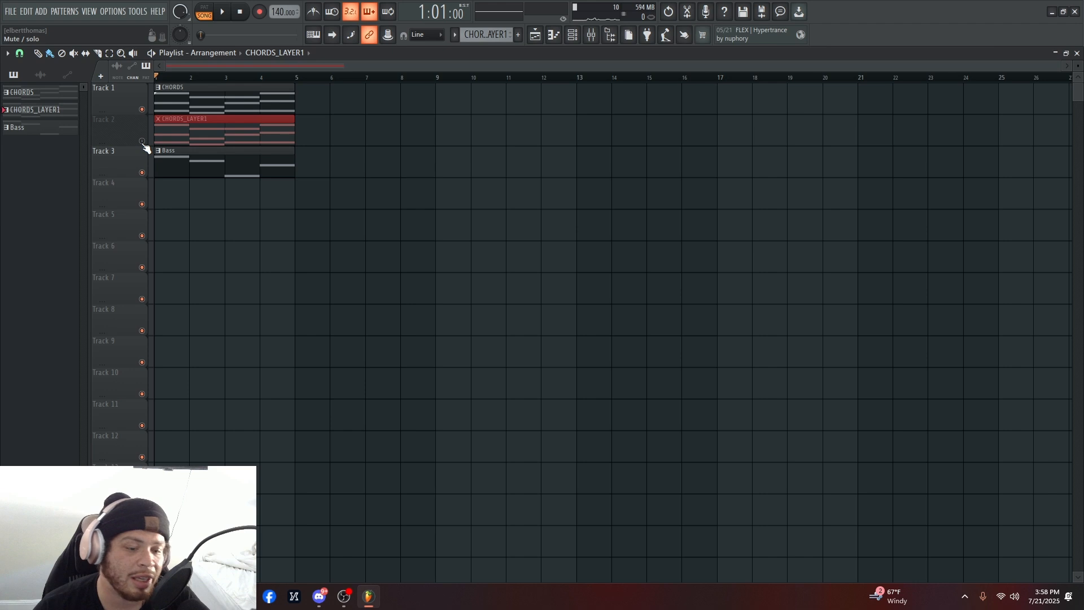
{"action": "left_click", "coordinate": [142, 141]}
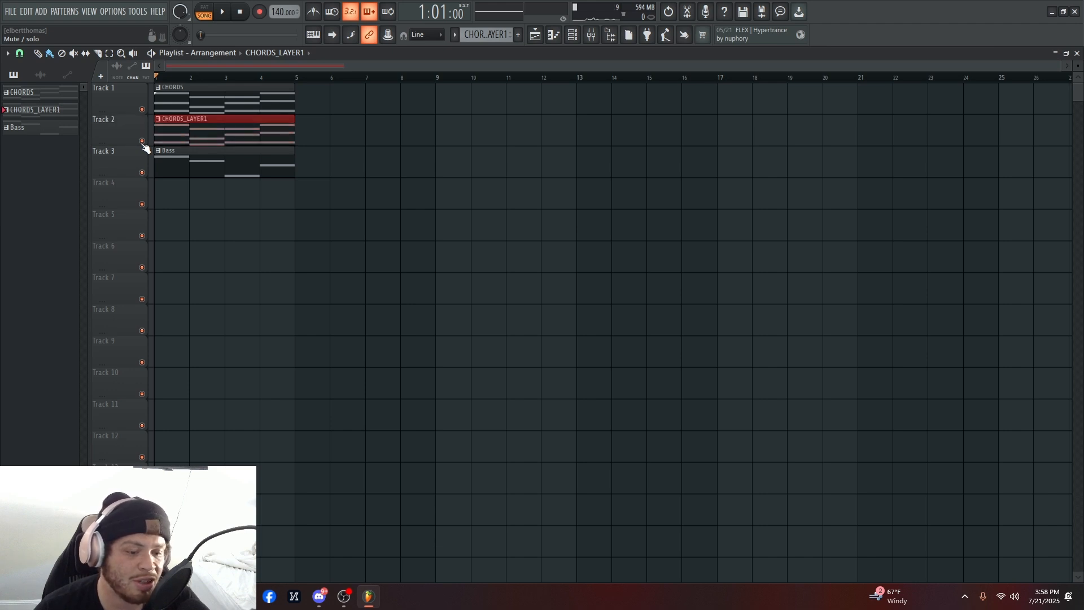
- Solo Track 2 to hear the CHORDS_LAYER1 clip alone, and bring the other tracks back in during playback
{"action": "right_click", "coordinate": [142, 141]}
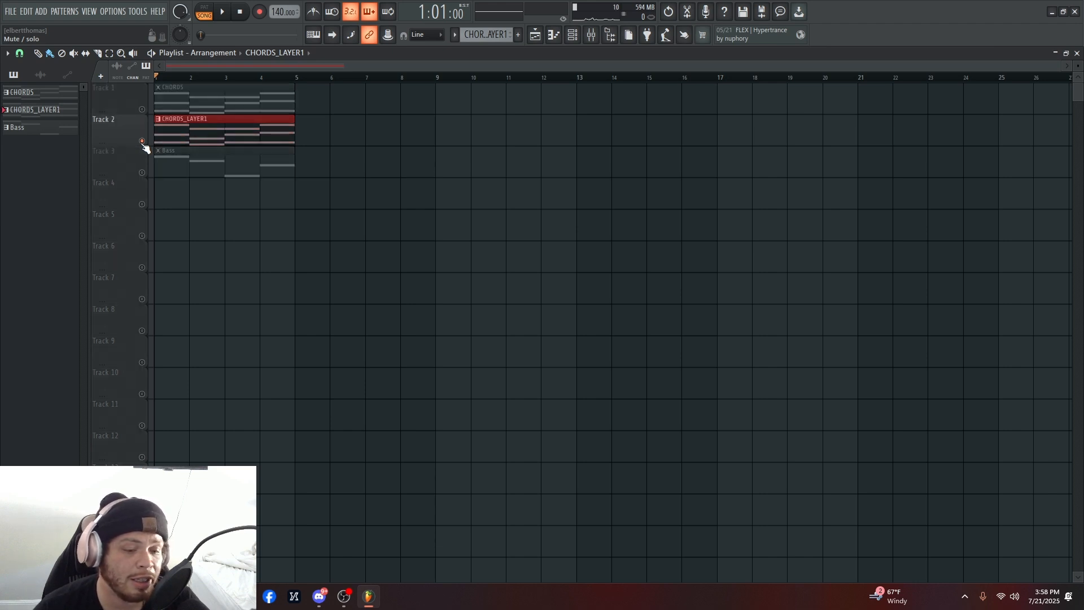
{"action": "right_click", "coordinate": [142, 142]}
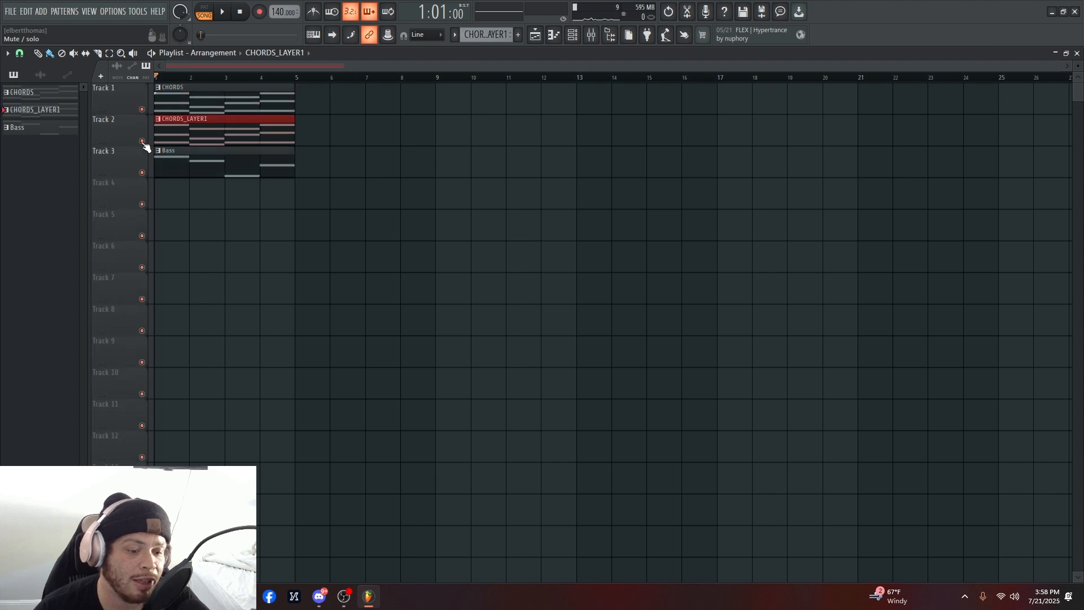
{"action": "right_click", "coordinate": [142, 141]}
{"action": "key", "text": "space"}
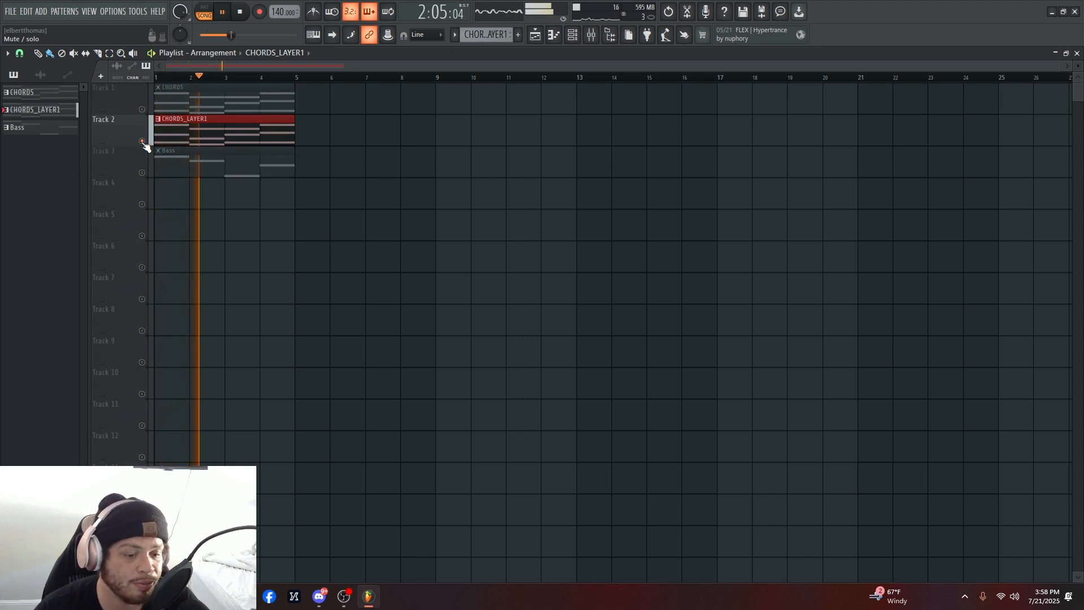
{"action": "right_click", "coordinate": [142, 141]}
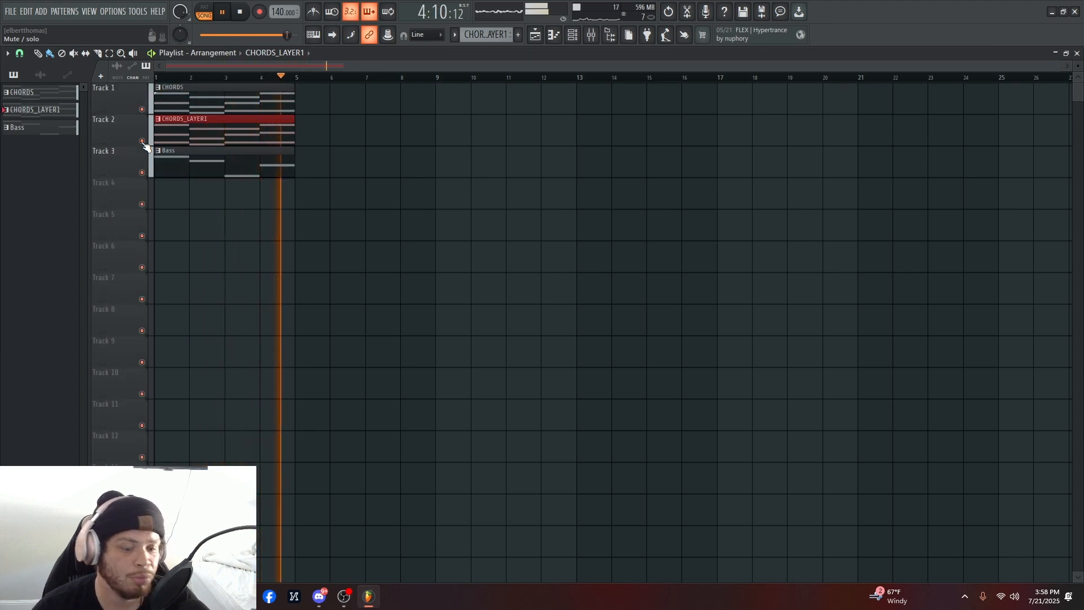
- Mute Track 2 during playback, unmute it again, and stop the arrangement
{"action": "left_click", "coordinate": [142, 141]}
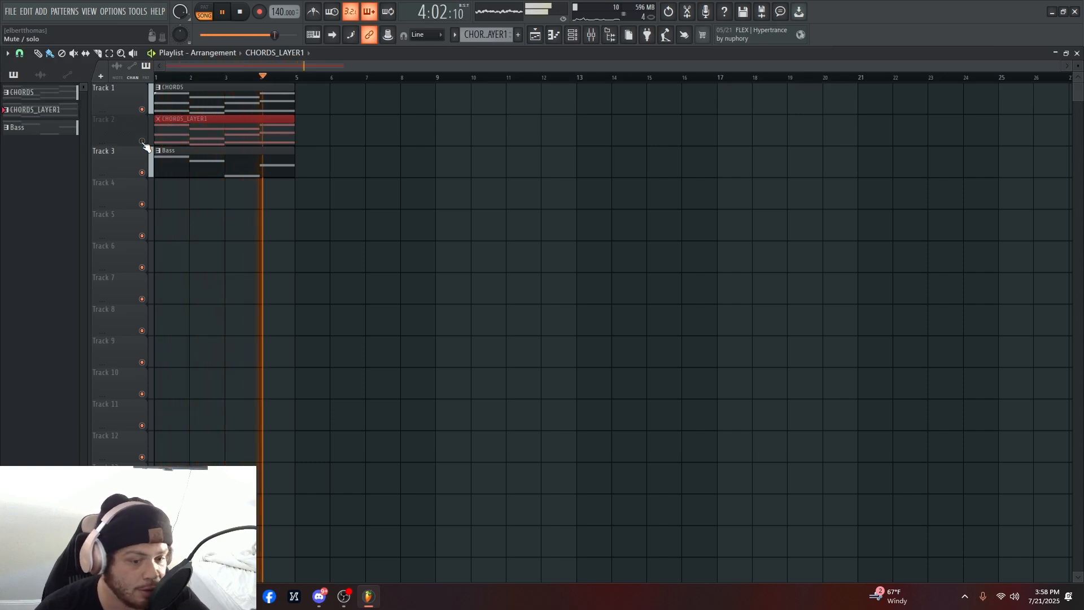
{"action": "left_click", "coordinate": [142, 141]}
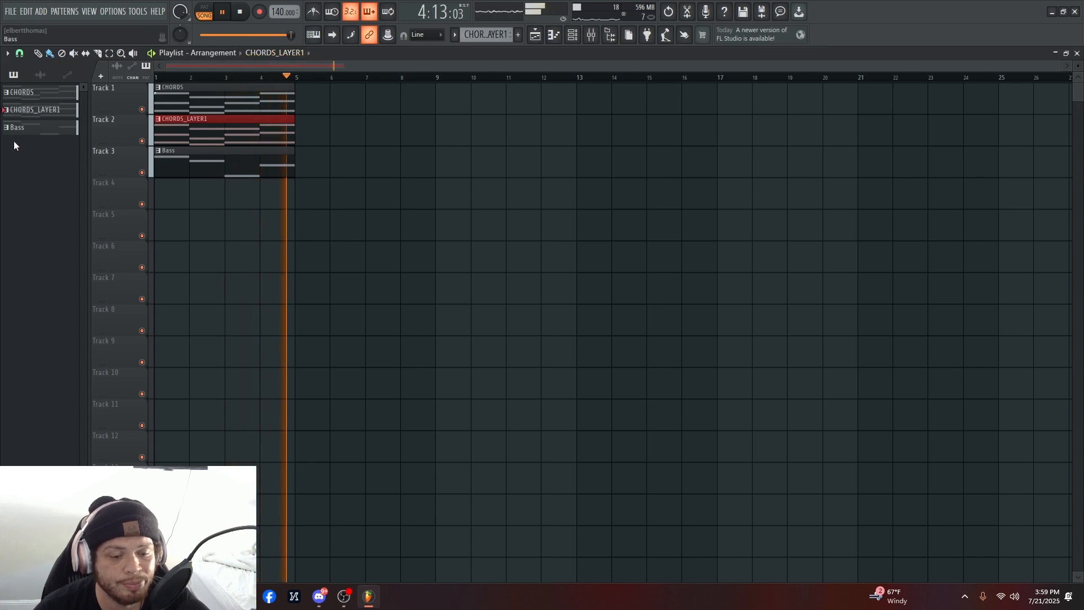
{"action": "key", "text": "space"}
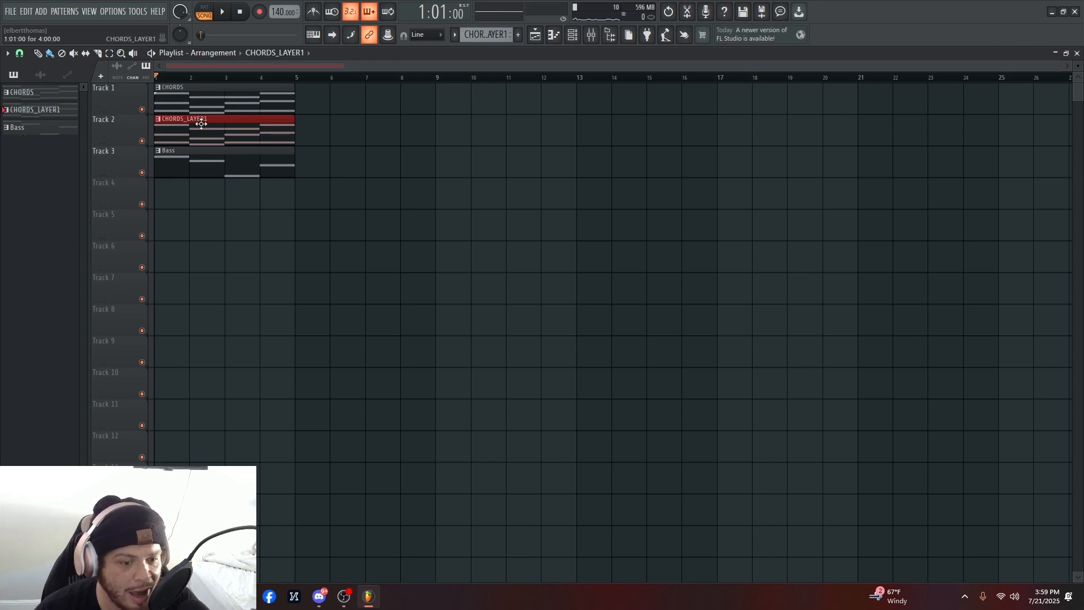
- Rename playlist Track 1 as CHORDS
{"action": "right_click", "coordinate": [126, 100]}
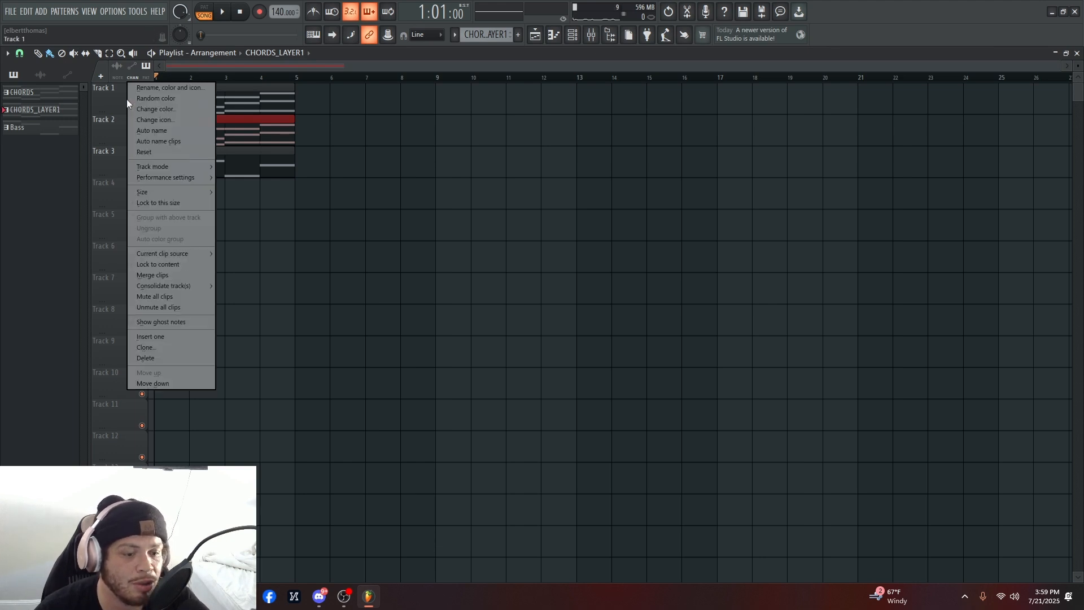
{"action": "left_click", "coordinate": [169, 88]}
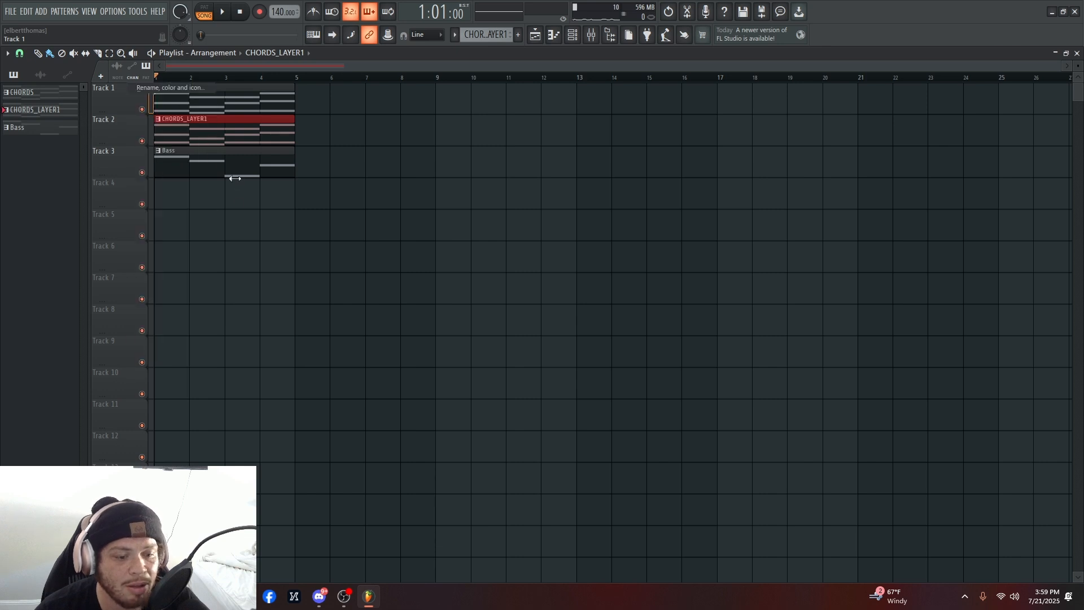
{"action": "type", "text": "CHORDS"}
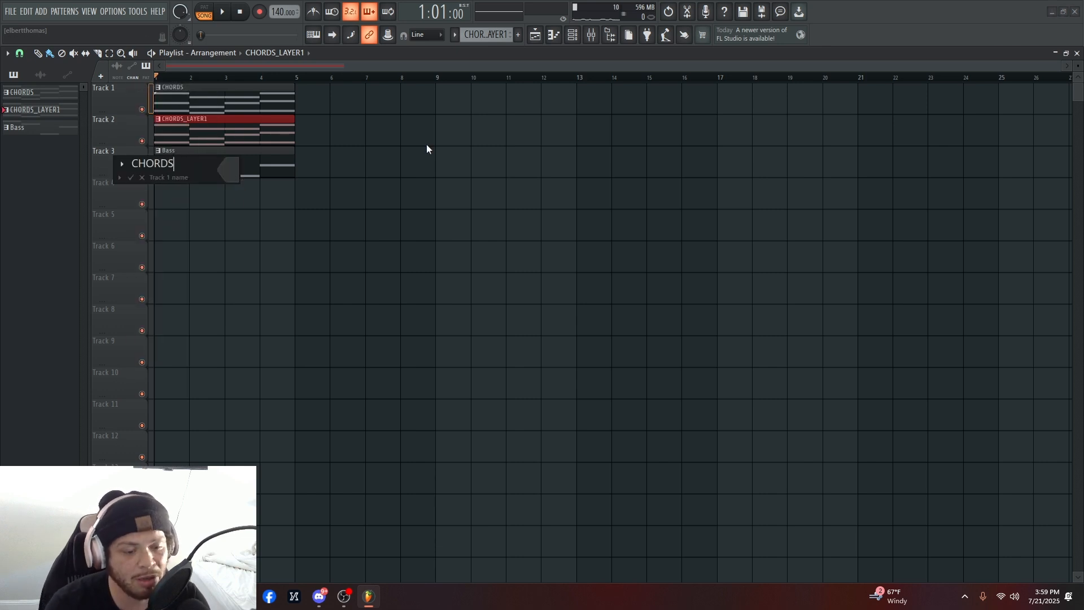
{"action": "key", "text": "Return"}
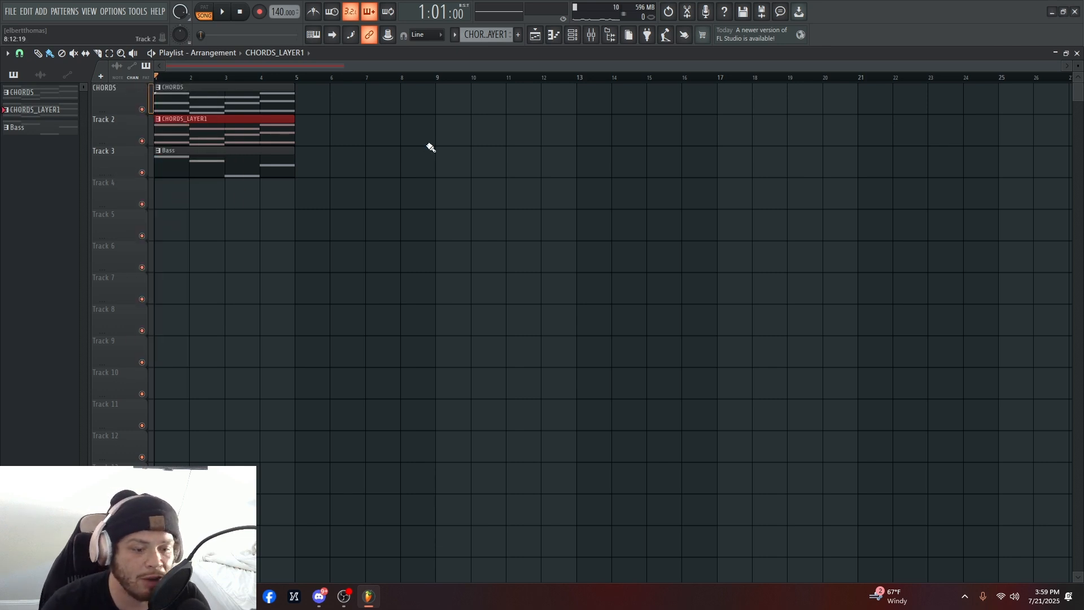
- Rename playlist Track 2 as "chords layered"
{"action": "right_click", "coordinate": [121, 129]}
{"action": "key", "text": "F2"}
{"action": "type", "text": "rr"}
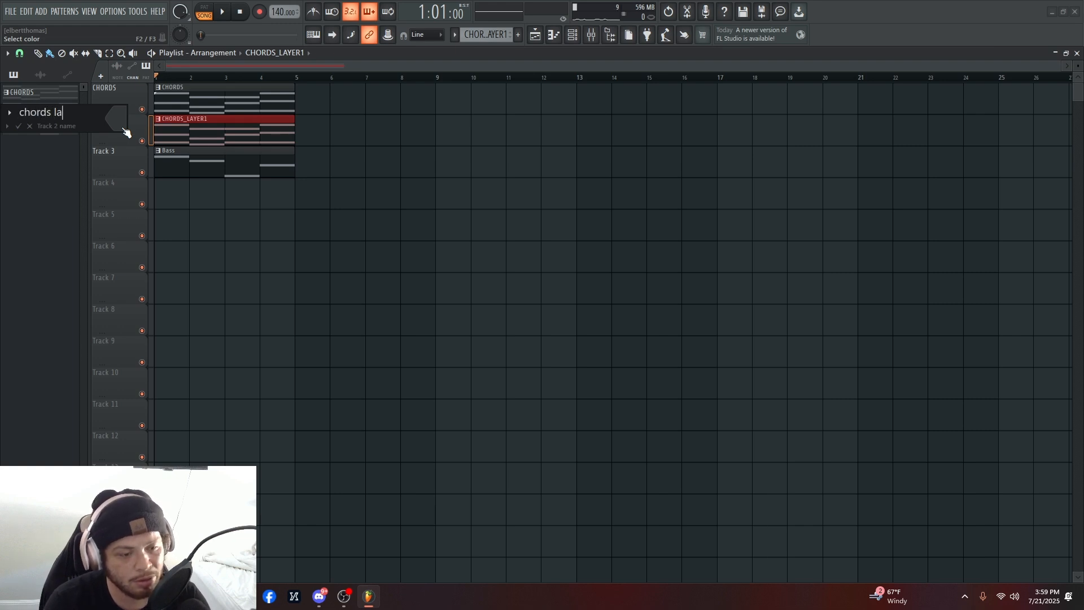
{"action": "type", "text": "d"}
{"action": "key", "text": "Return"}
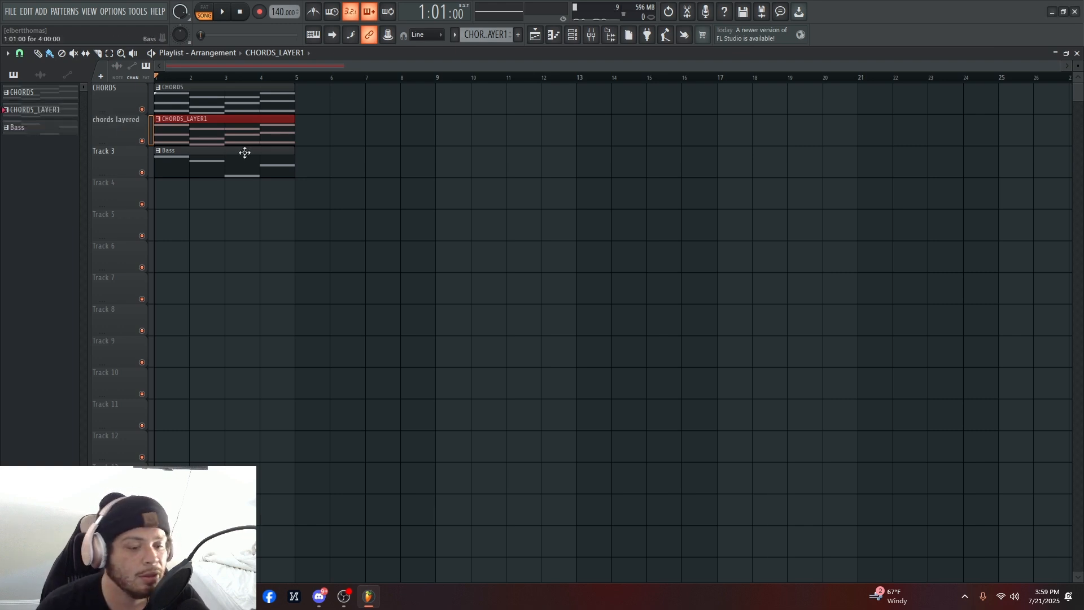
- Rename playlist Track 3, which holds the Bass clip, as "BAss"
{"action": "right_click", "coordinate": [114, 164]}
{"action": "left_click", "coordinate": [129, 150]}
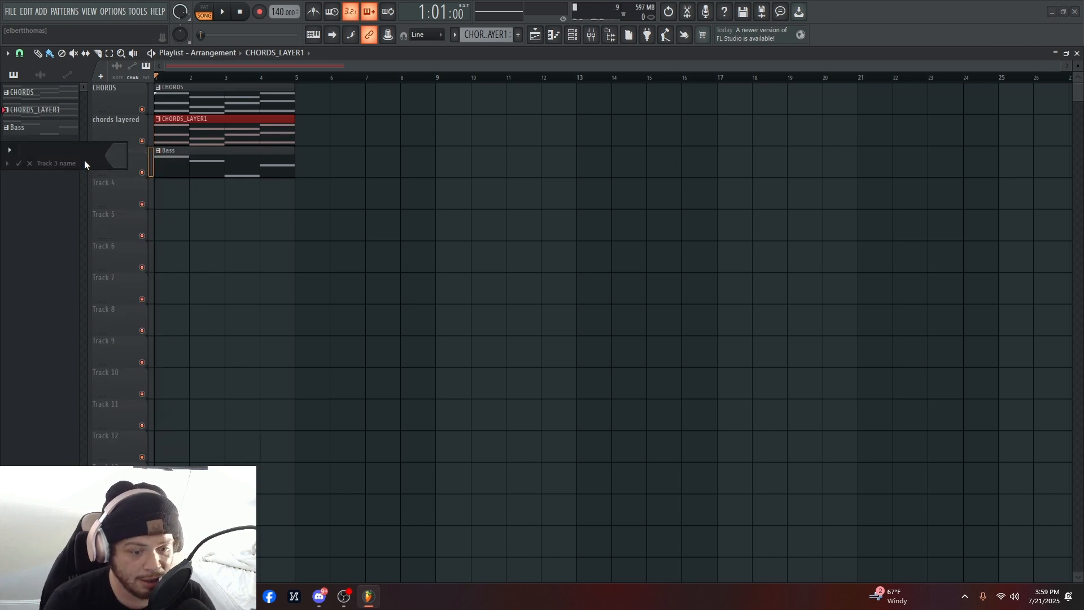
{"action": "type", "text": "BAss"}
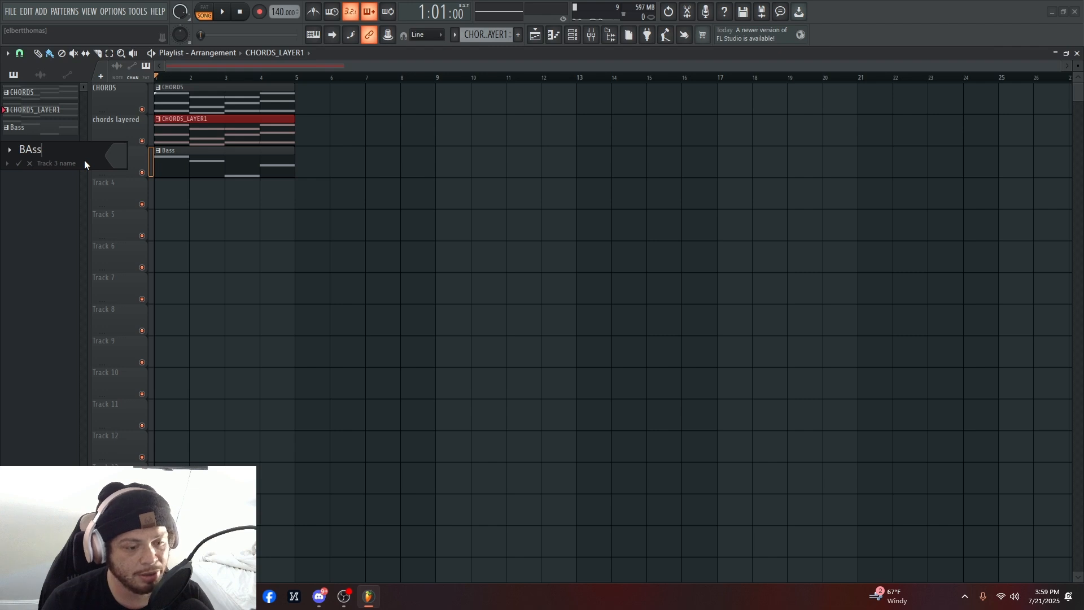
{"action": "key", "text": "Return"}
- Rename the empty playlist Track 4 as BASS_LAYERED
{"action": "right_click", "coordinate": [120, 179]}
{"action": "left_click", "coordinate": [123, 184]}
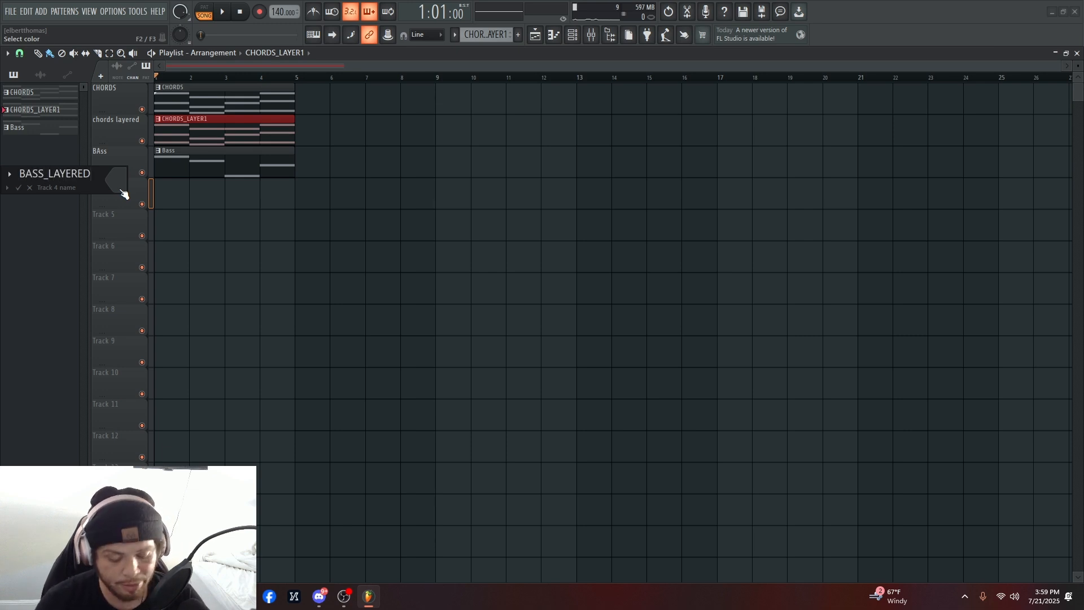
{"action": "type", "text": "BASS_LAYERED"}
{"action": "key", "text": "Return"}
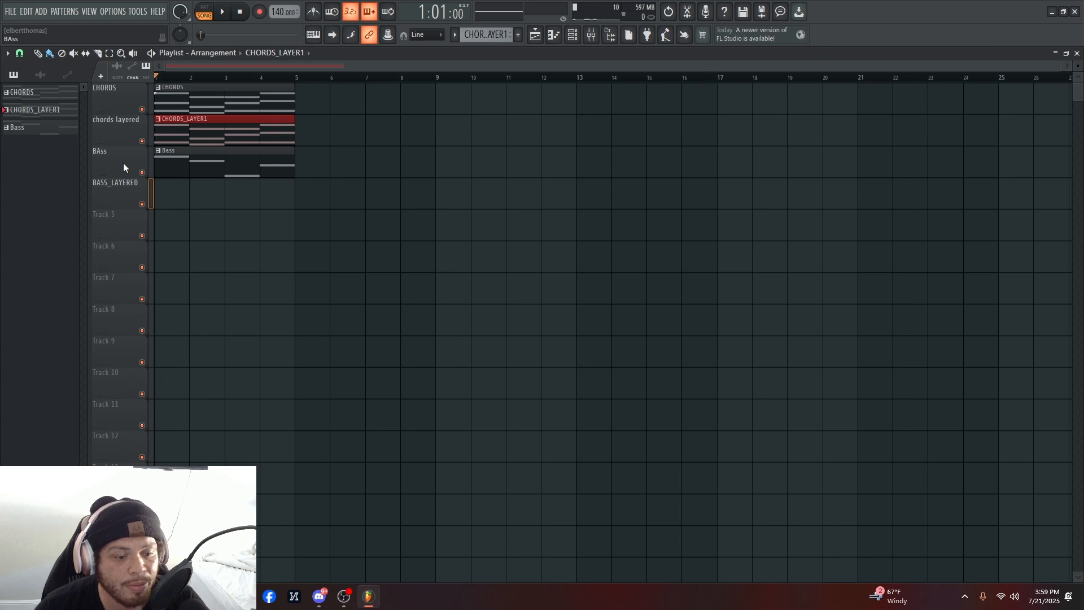
{"action": "left_click", "coordinate": [188, 158]}
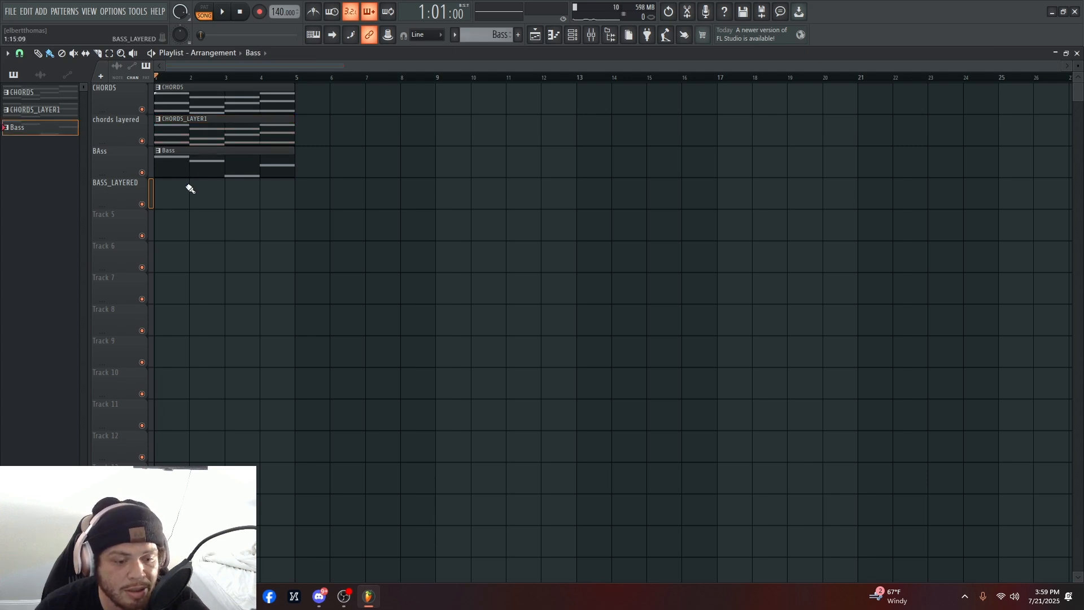
{"action": "left_click", "coordinate": [194, 133]}
{"action": "left_click", "coordinate": [212, 104]}
{"action": "left_click", "coordinate": [159, 195]}
{"action": "right_click", "coordinate": [185, 193]}
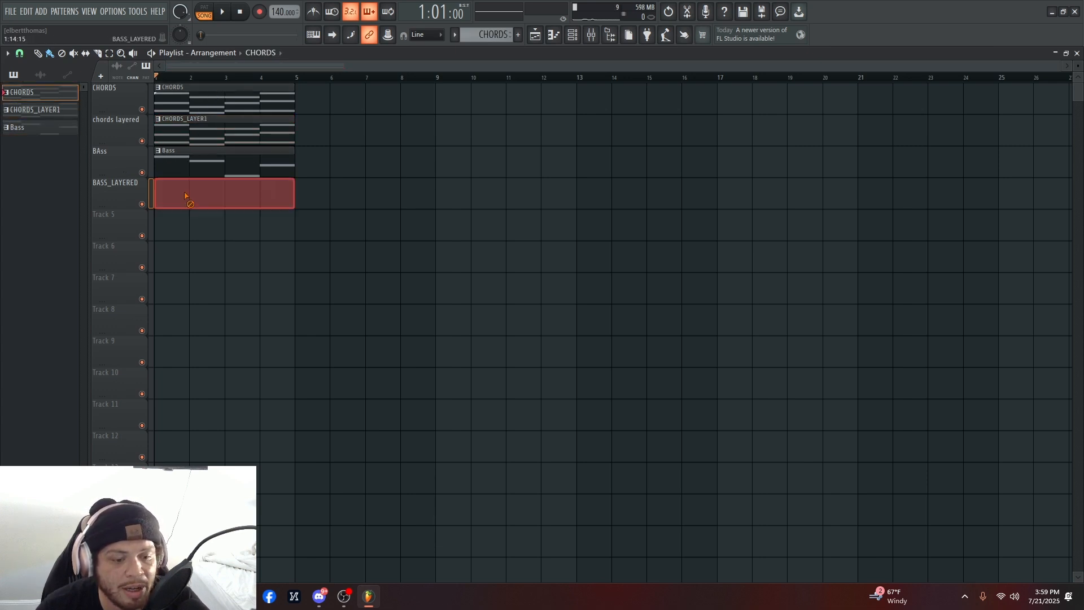
- Clone the Bass pattern and place the copy at bar 1 of the BASS_LAYERED playlist track
{"action": "left_click", "coordinate": [174, 165]}
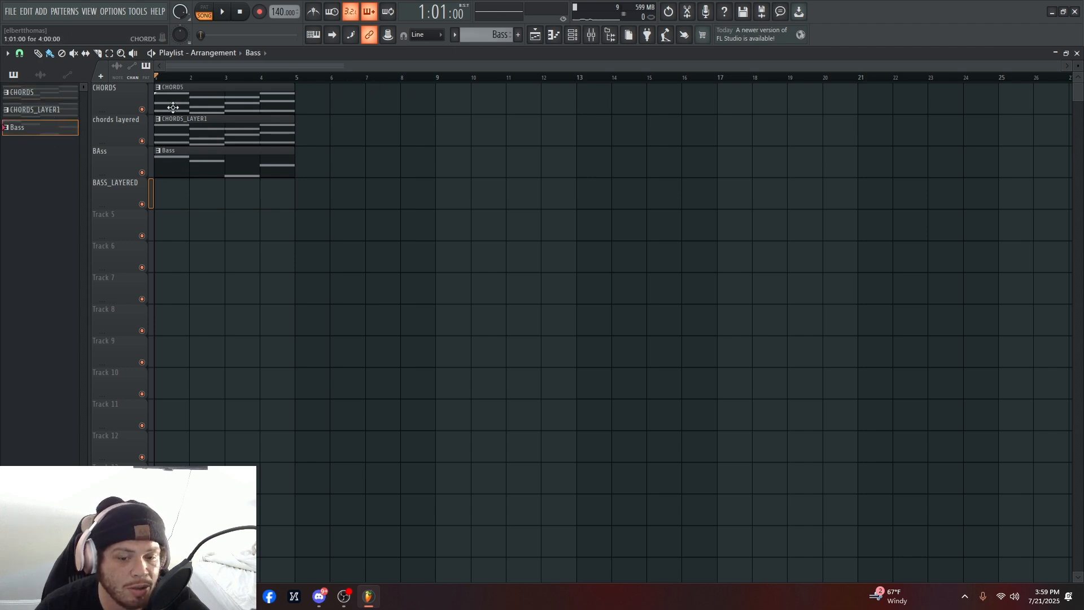
{"action": "right_click", "coordinate": [47, 130]}
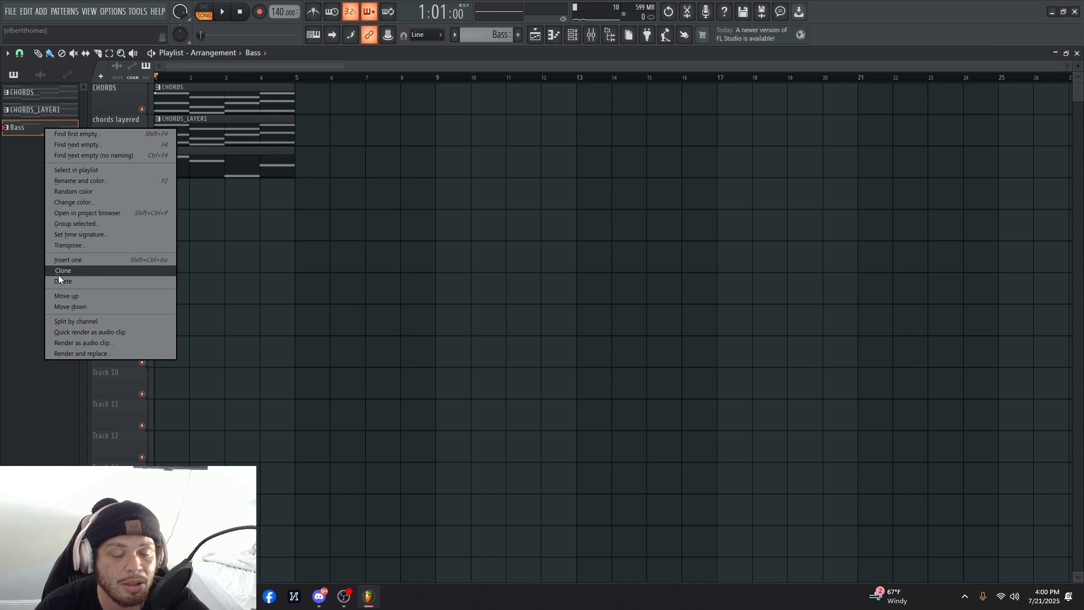
{"action": "left_click", "coordinate": [23, 149]}
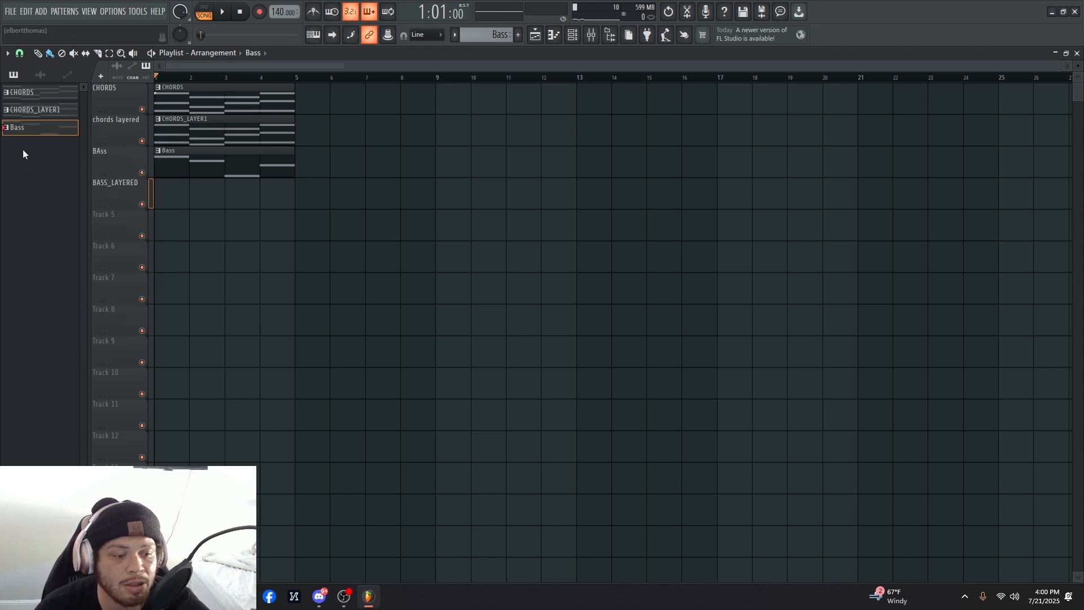
{"action": "right_click", "coordinate": [29, 131]}
{"action": "left_click", "coordinate": [47, 274]}
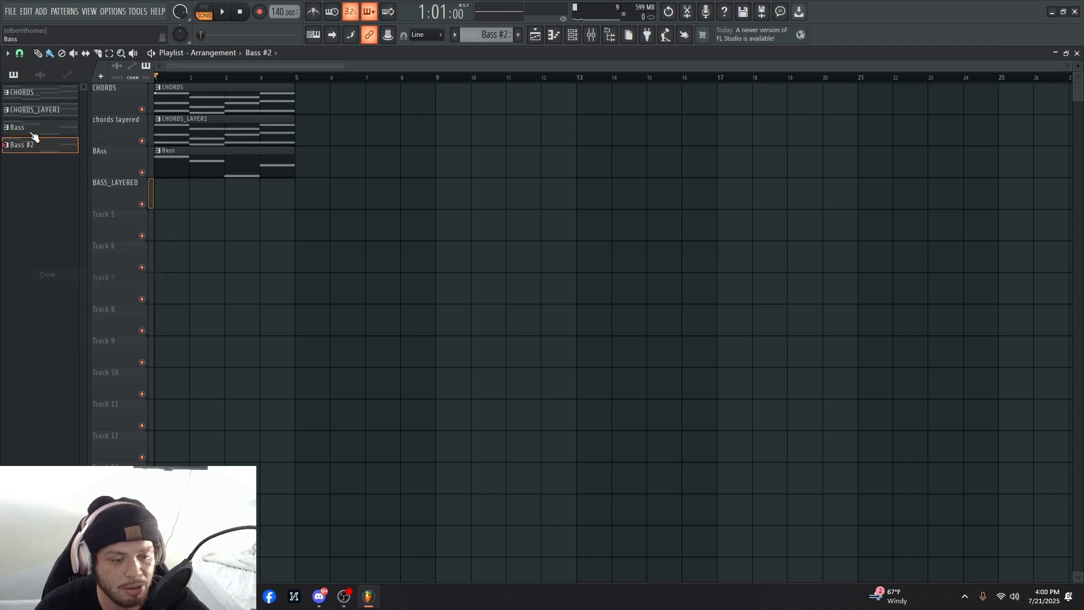
{"action": "mouse_move", "coordinate": [163, 203]}
{"action": "left_mouse_down"}
{"action": "mouse_move", "coordinate": [193, 186]}
{"action": "mouse_move", "coordinate": [148, 201]}
{"action": "left_mouse_up"}
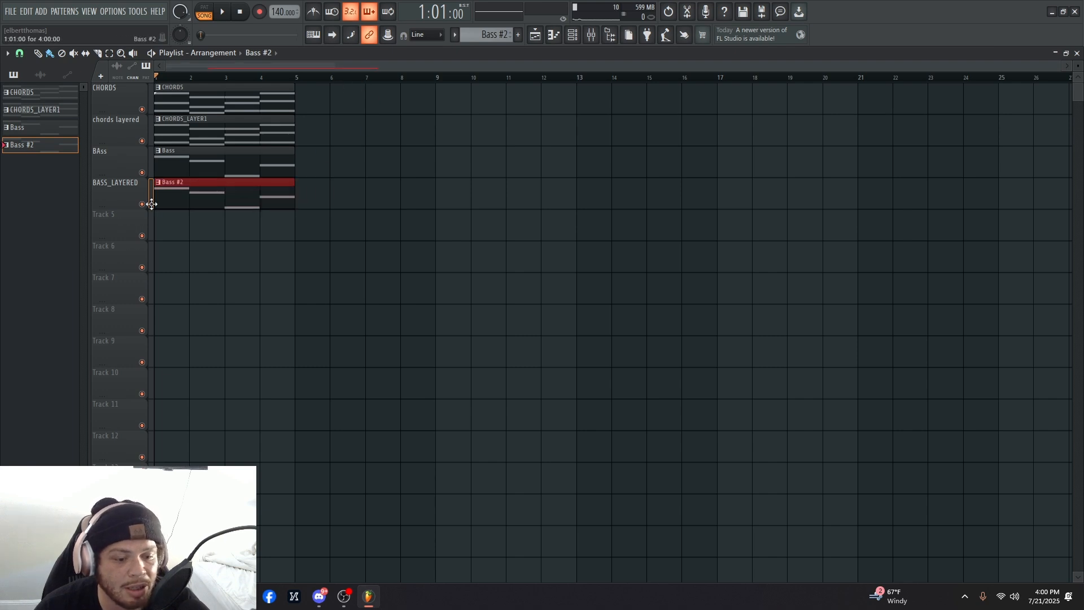
- Add a Surge XT instrument channel to the channel rack and move its plugin window clear of the rack
{"action": "left_click", "coordinate": [554, 34]}
{"action": "left_click", "coordinate": [553, 34]}
{"action": "left_click", "coordinate": [579, 38]}
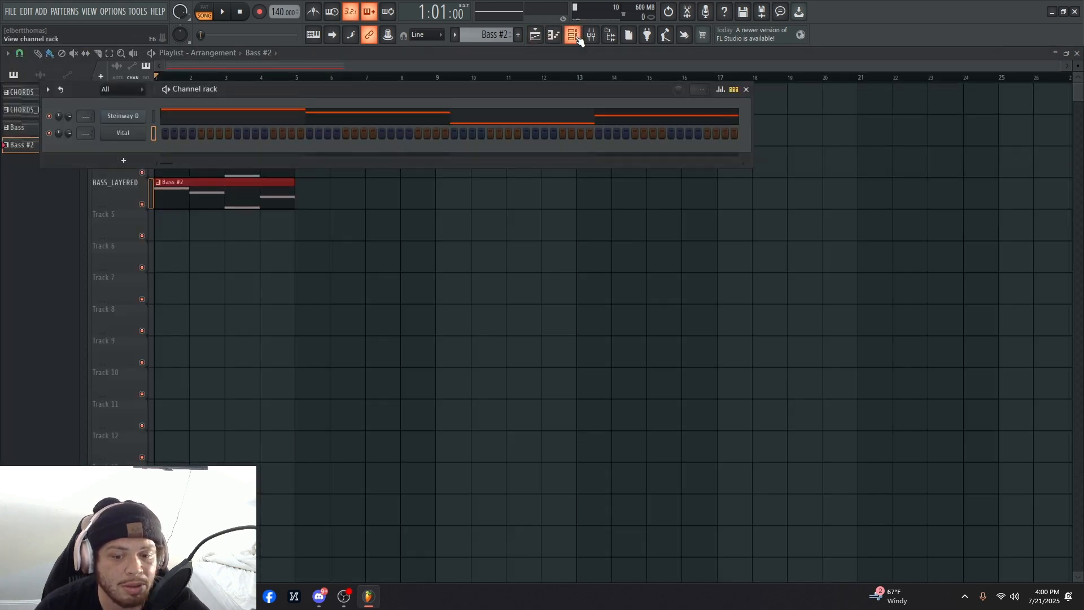
{"action": "left_click_drag", "start_coordinate": [287, 102], "coordinate": [506, 89]}
{"action": "left_click", "coordinate": [536, 38]}
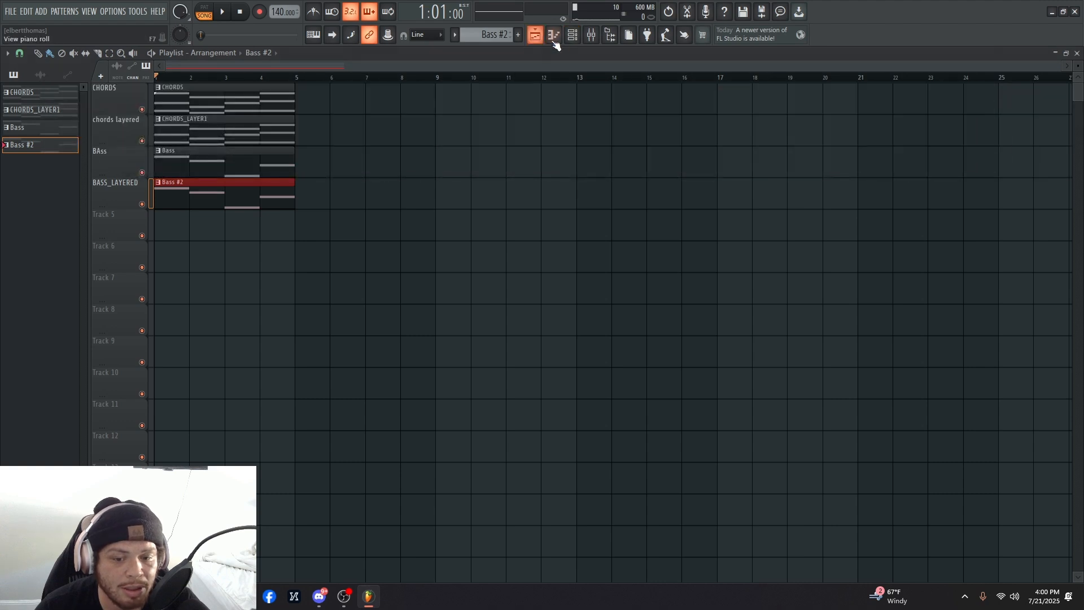
{"action": "left_click", "coordinate": [555, 39]}
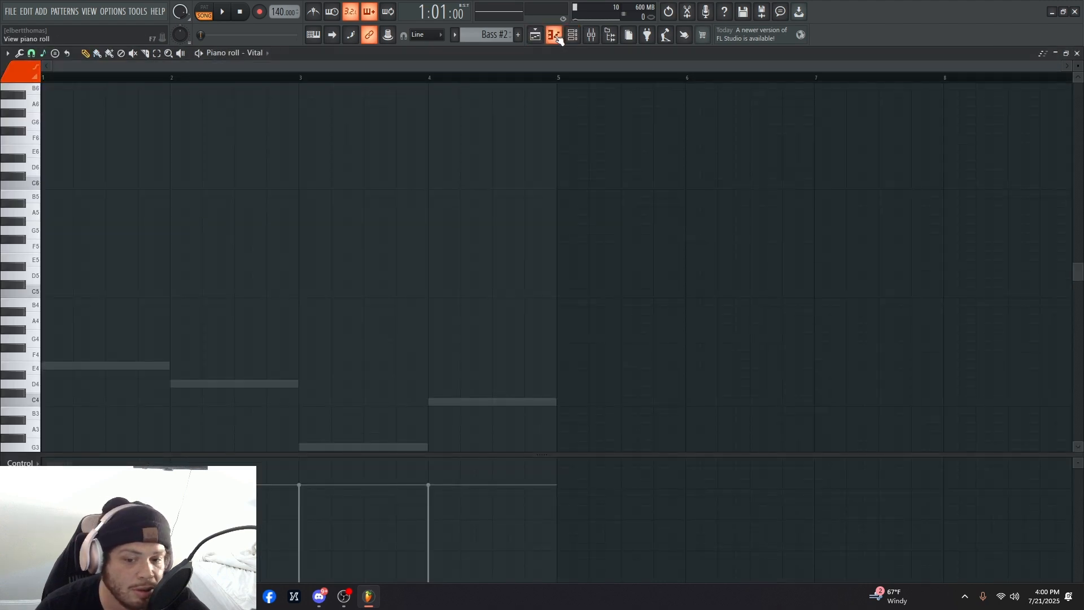
{"action": "left_click", "coordinate": [579, 36]}
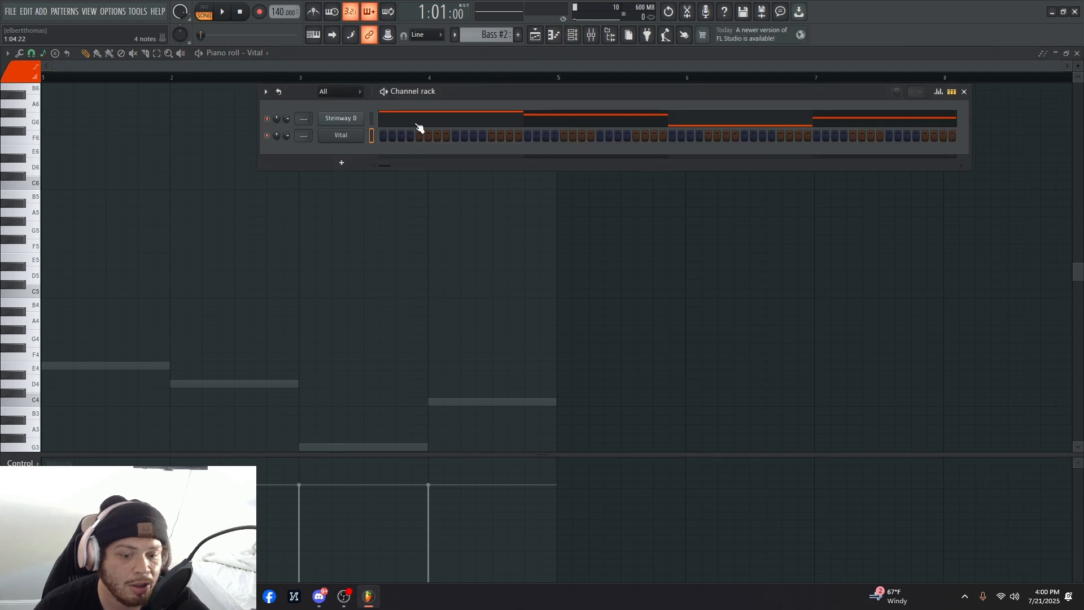
{"action": "left_click", "coordinate": [343, 166]}
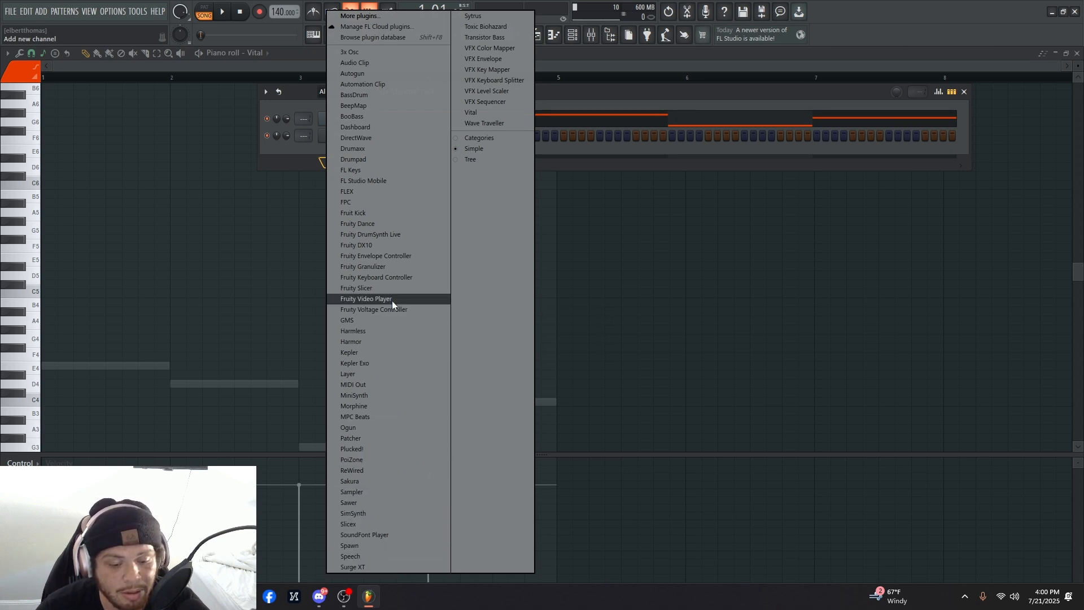
{"action": "left_click", "coordinate": [374, 566]}
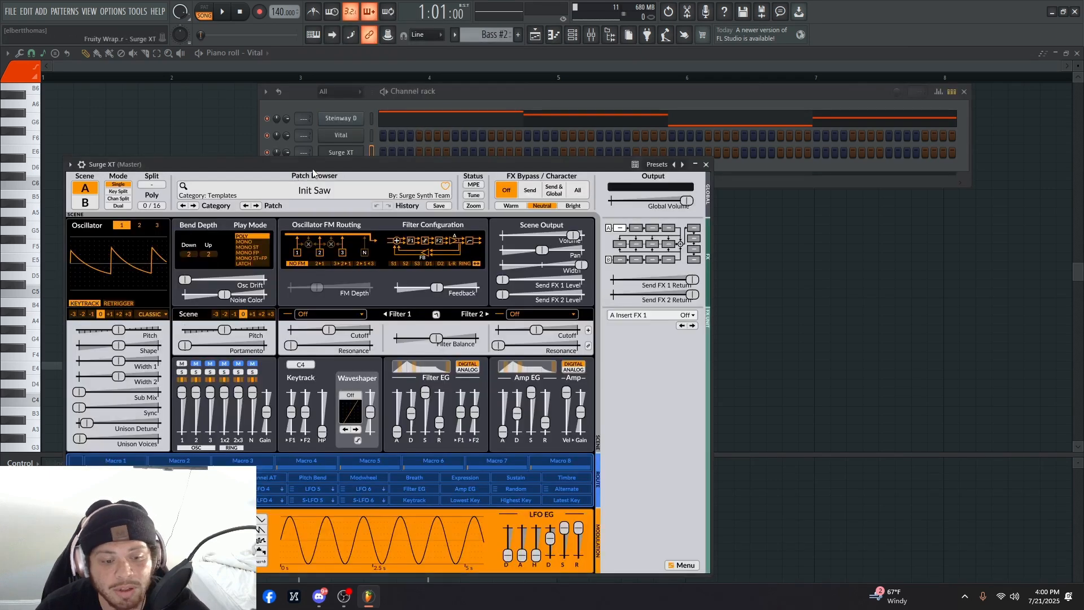
{"action": "left_click_drag", "start_coordinate": [281, 175], "coordinate": [636, 96]}
- Try the factory bass patches Bass 4 and Evilous in Surge XT
{"action": "left_click", "coordinate": [750, 113]}
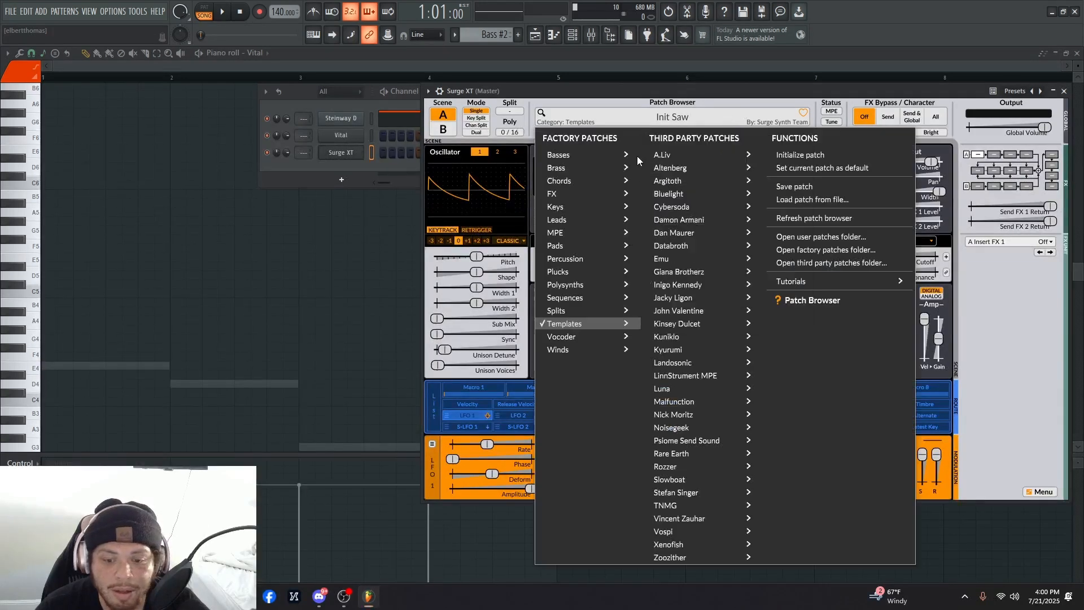
{"action": "mouse_move", "coordinate": [626, 168]}
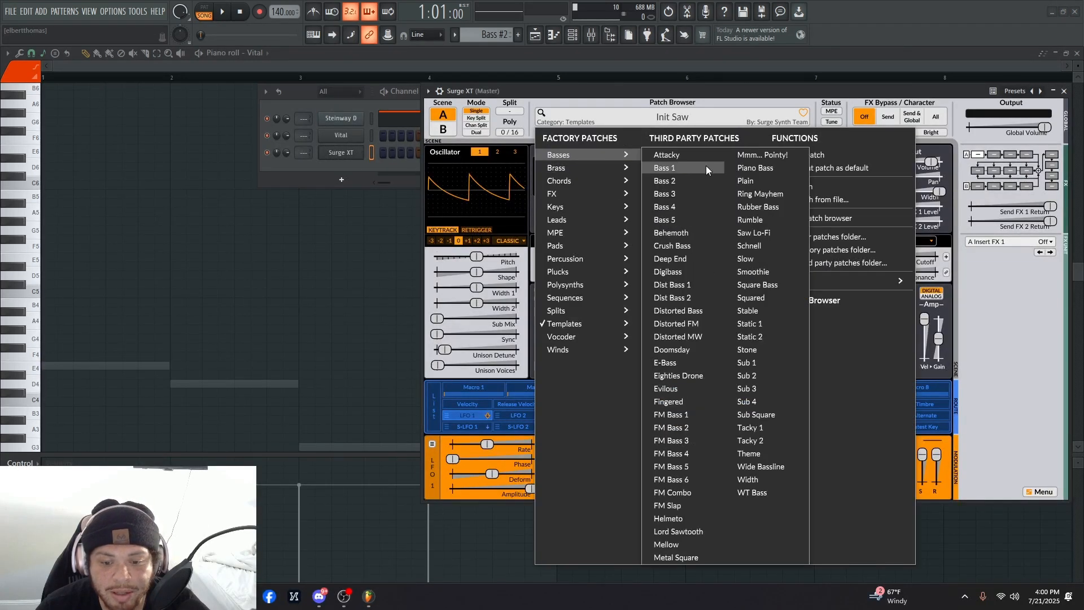
{"action": "left_click", "coordinate": [695, 208]}
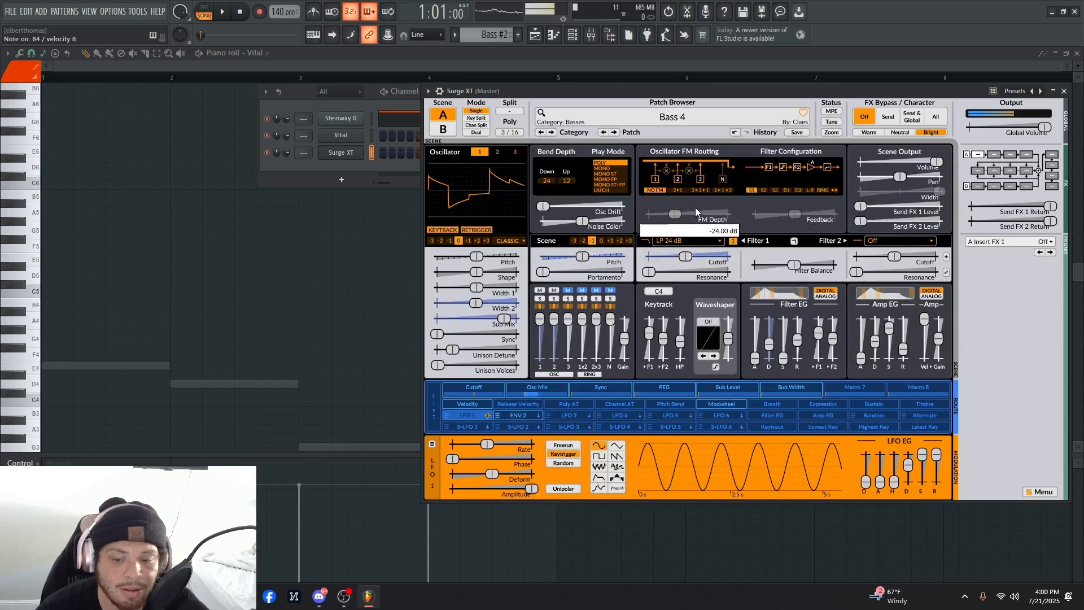
{"action": "left_click", "coordinate": [663, 119]}
{"action": "mouse_move", "coordinate": [606, 156]}
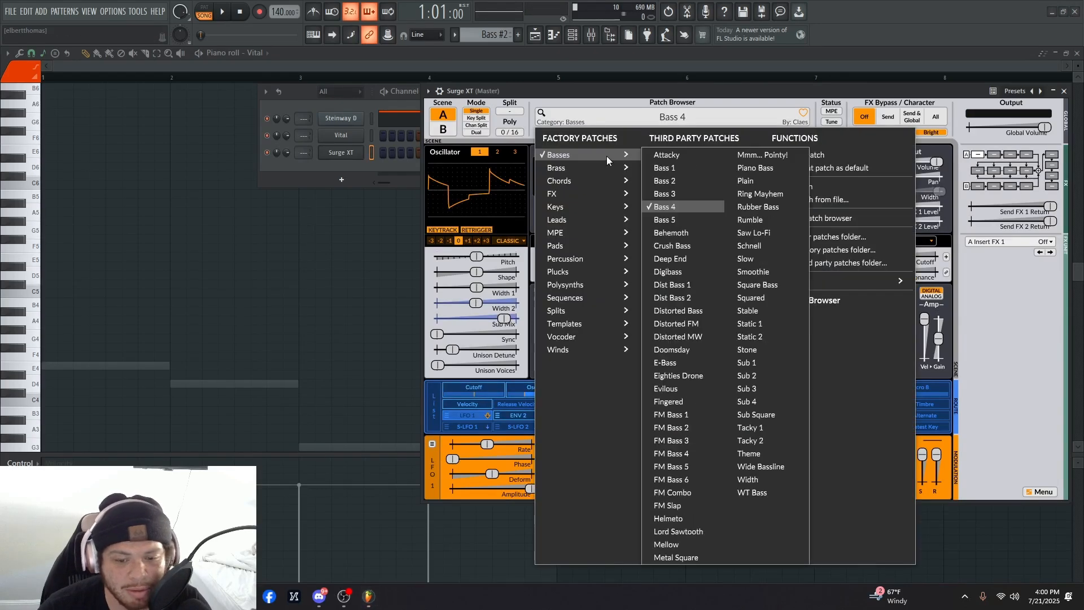
{"action": "left_click", "coordinate": [680, 389]}
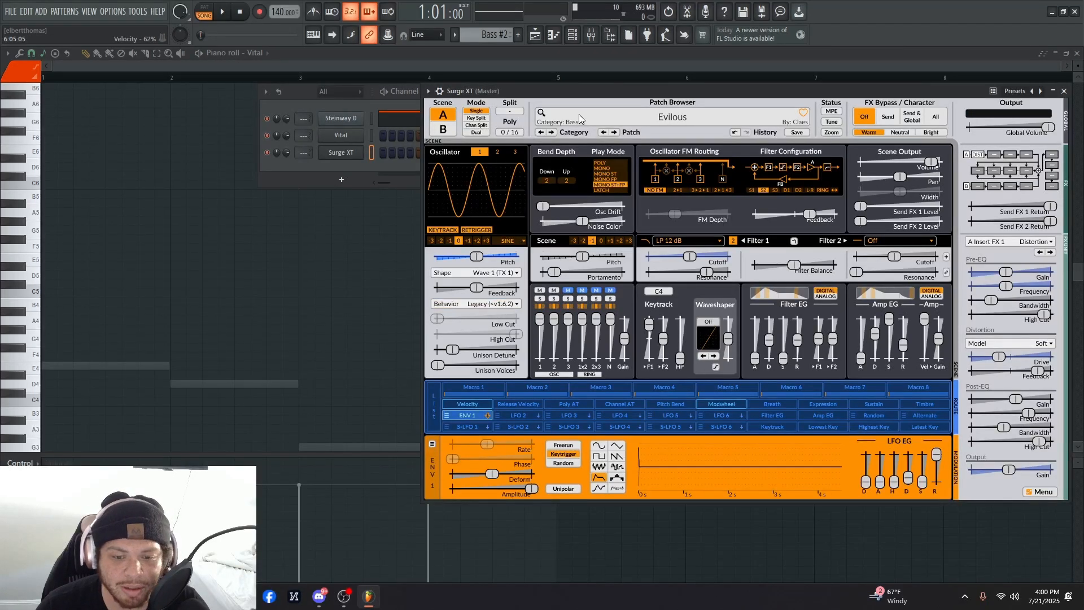
- Load the factory bass patch Smoothie in Surge XT and close the plugin window
{"action": "left_click", "coordinate": [680, 118]}
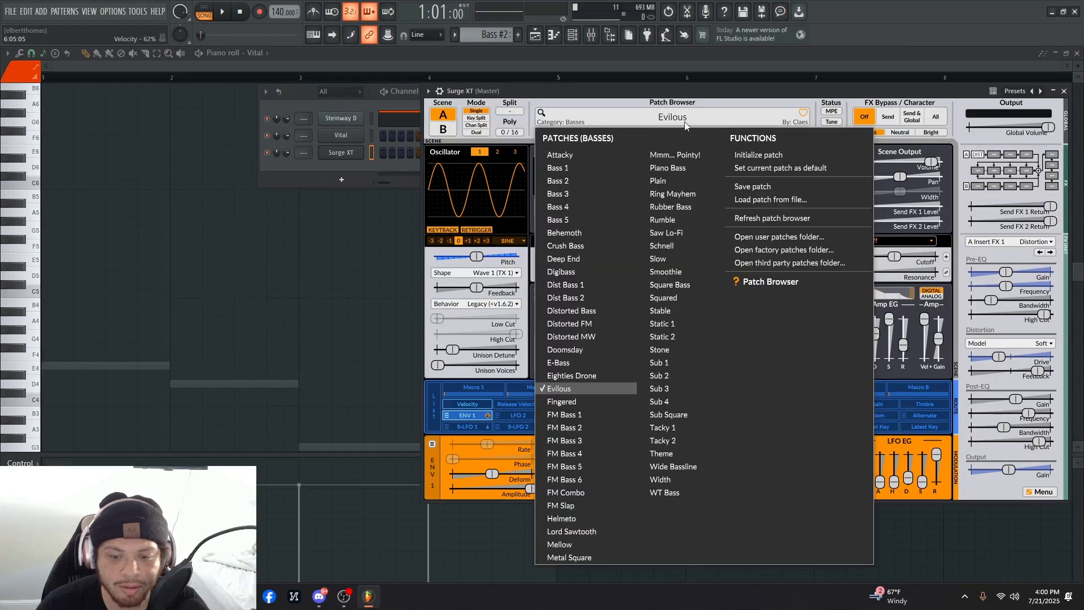
{"action": "left_click", "coordinate": [682, 271]}
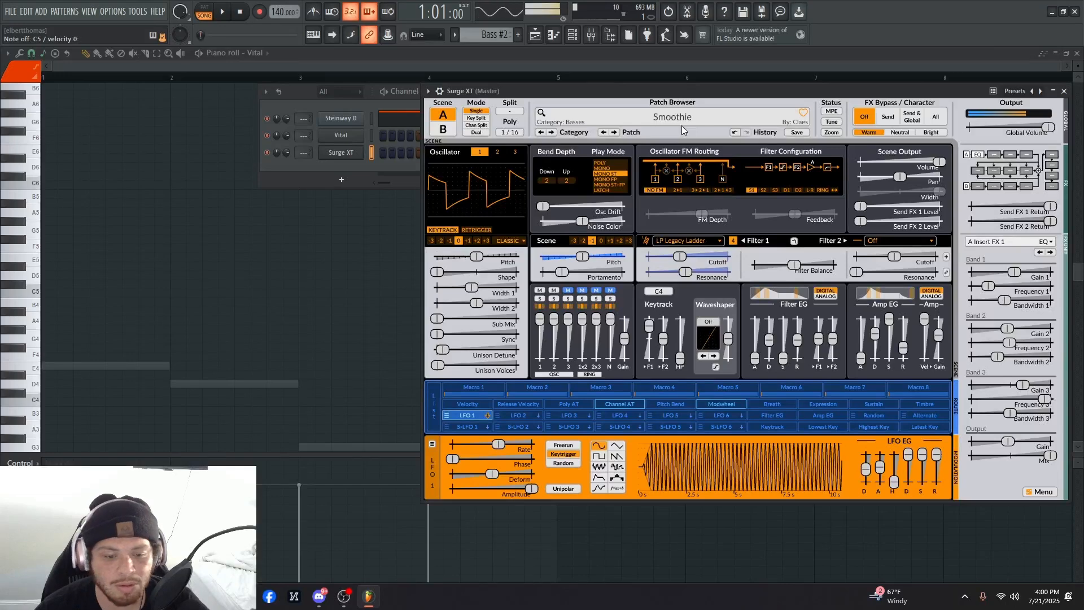
{"action": "key", "text": "Escape"}
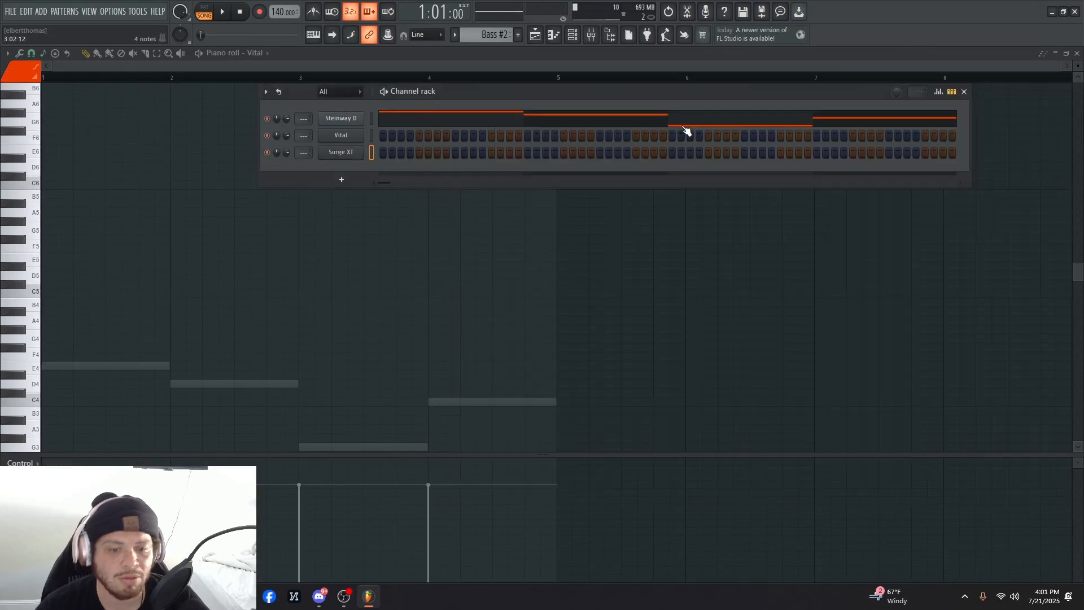
- Copy the Steinway D notes of the Bass #2 pattern into the Surge XT channel
{"action": "key", "text": "F6"}
{"action": "left_click", "coordinate": [535, 35]}
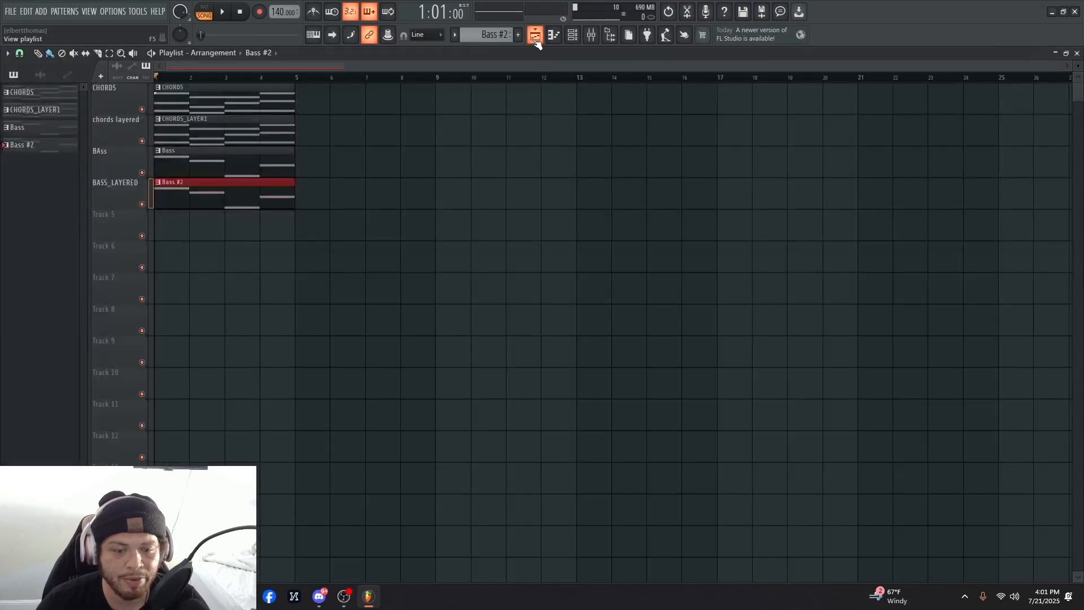
{"action": "left_click", "coordinate": [553, 35]}
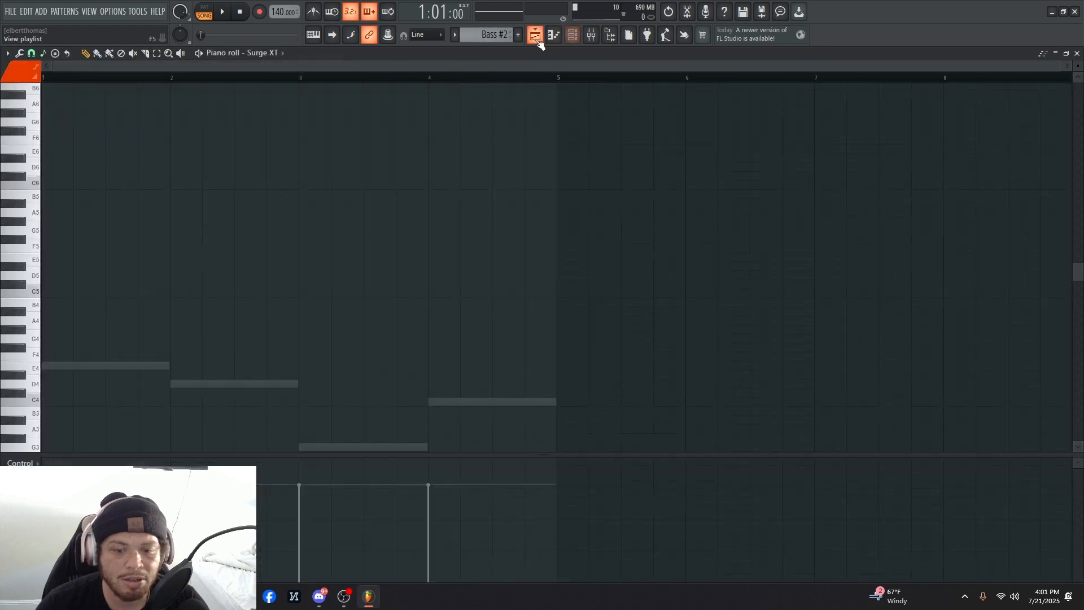
{"action": "left_click", "coordinate": [535, 35]}
{"action": "left_click", "coordinate": [571, 36]}
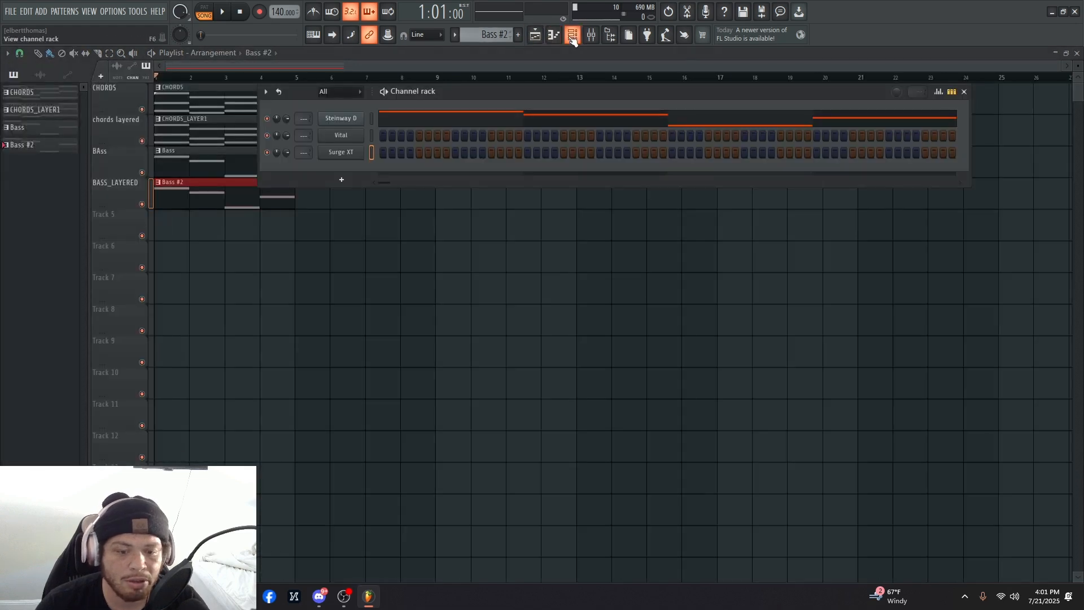
{"action": "left_click", "coordinate": [373, 118]}
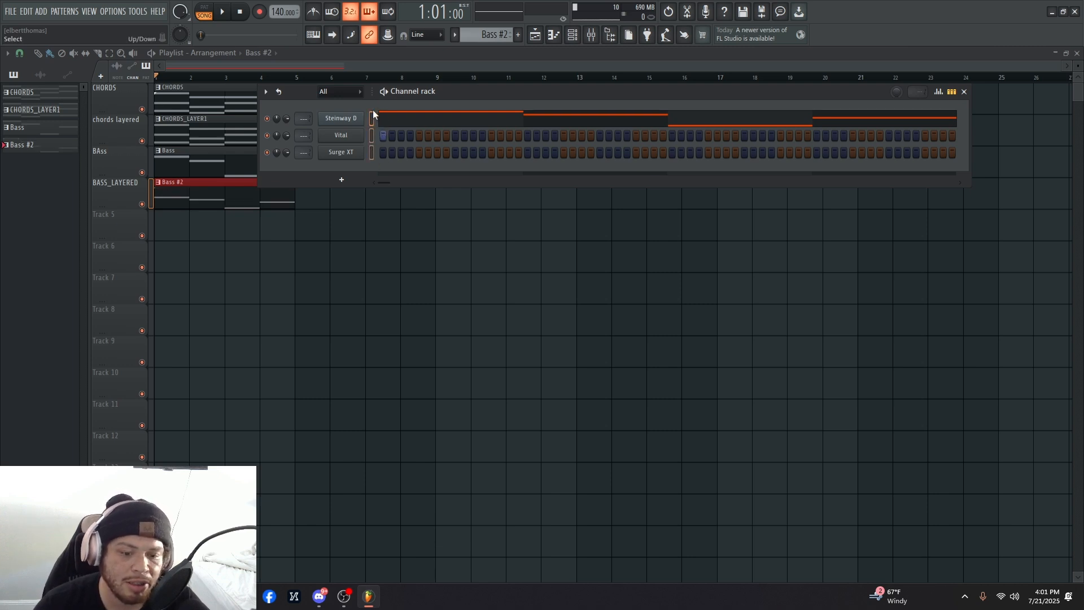
{"action": "left_click", "coordinate": [371, 135]}
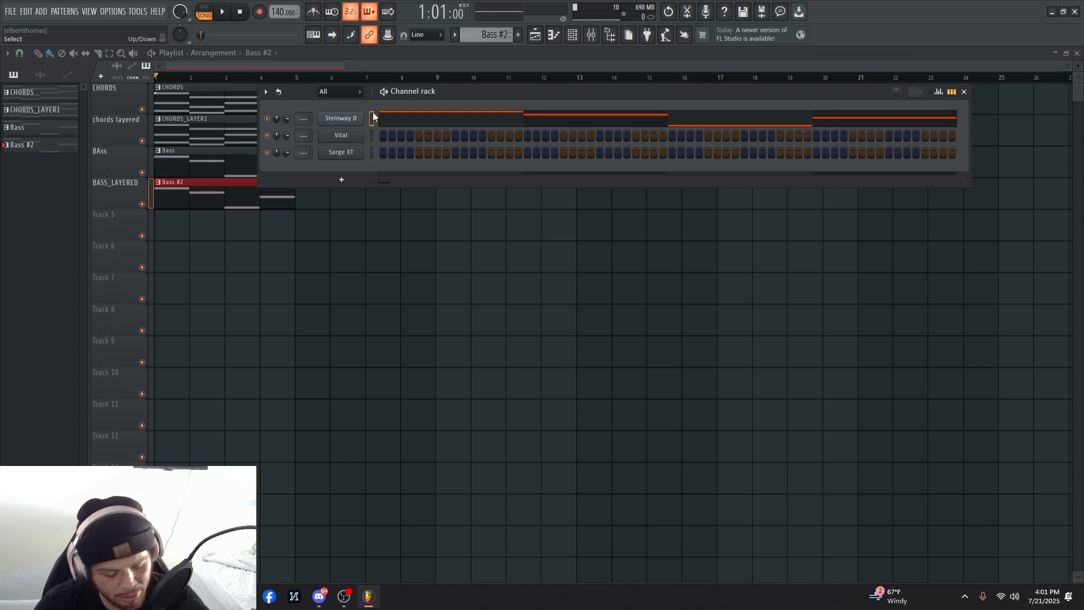
{"action": "left_click", "coordinate": [369, 152]}
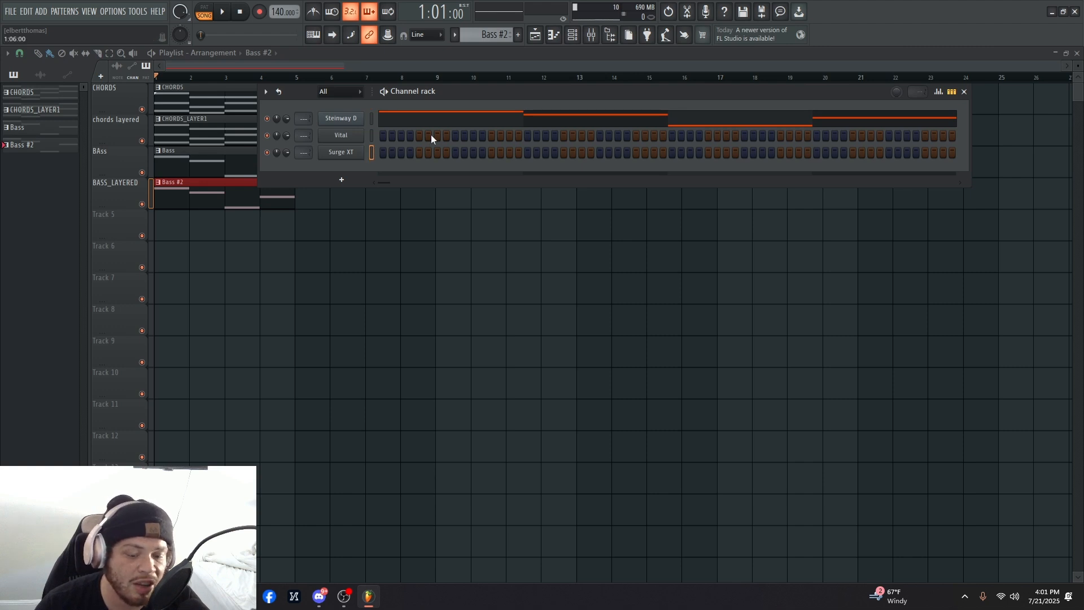
{"action": "key", "text": "ctrl+v"}
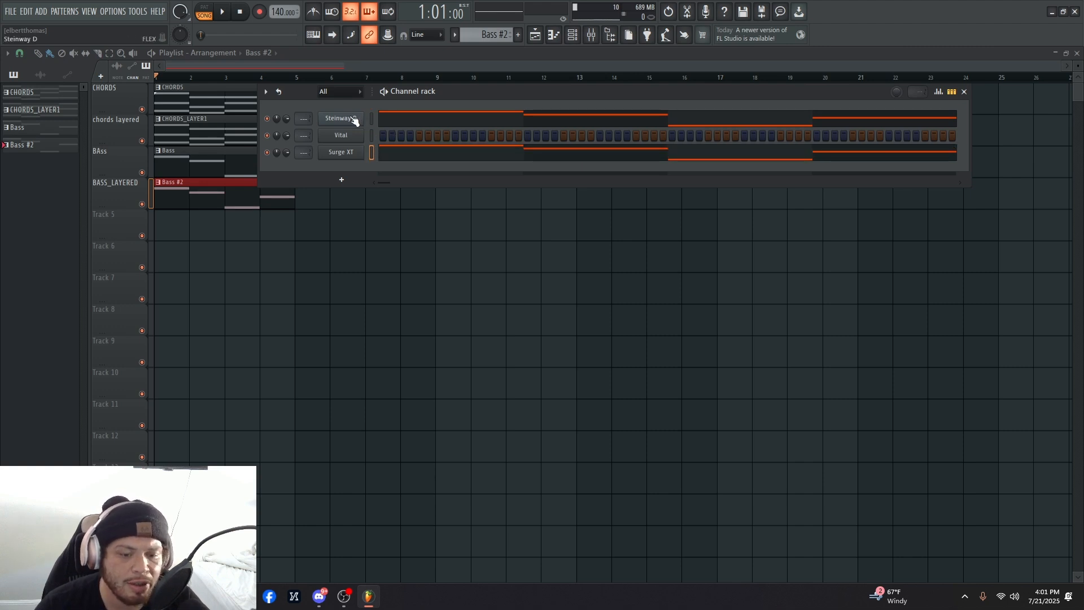
- Cut the notes from the Steinway D channel in the Bass #2 pattern and close the channel rack
{"action": "left_click", "coordinate": [373, 119]}
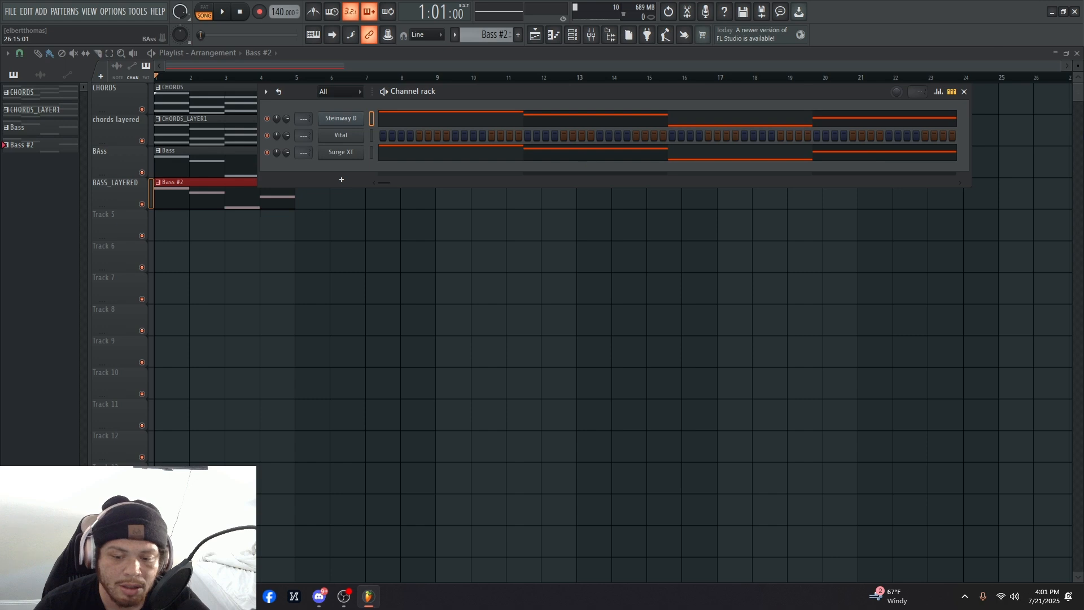
{"action": "right_click", "coordinate": [339, 122]}
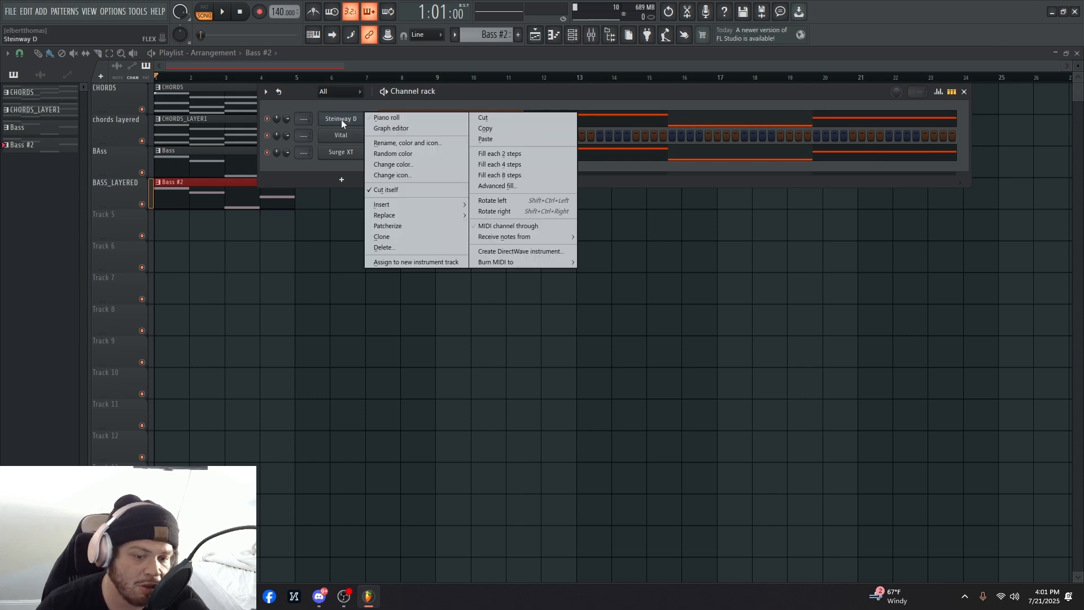
{"action": "left_click", "coordinate": [553, 120]}
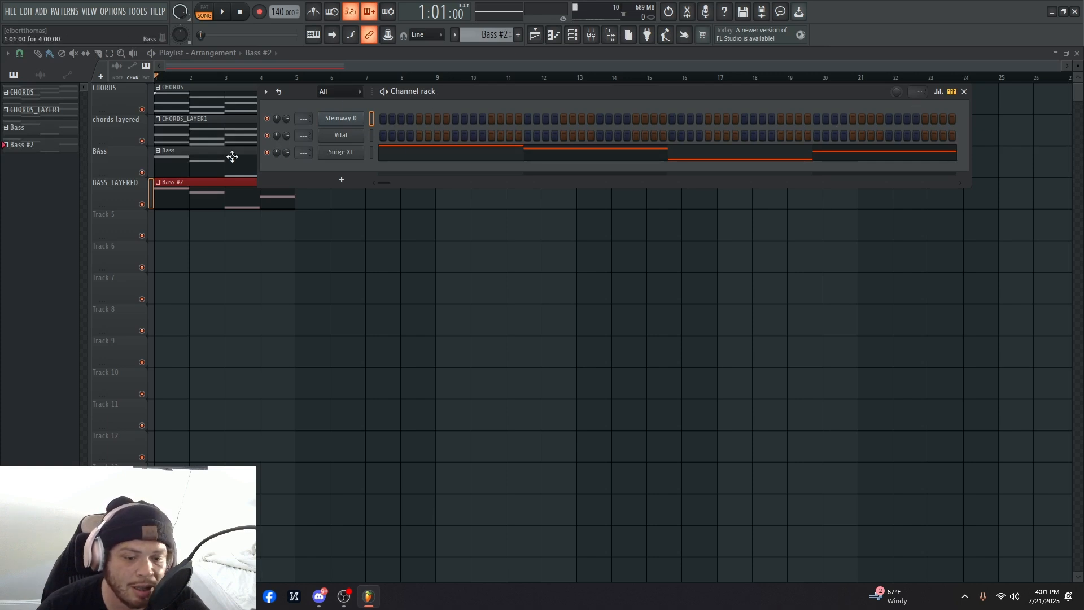
{"action": "key", "text": "F6"}
- Play the arrangement with the BASS_LAYERED track active, and again with that track muted
{"action": "key", "text": "space"}
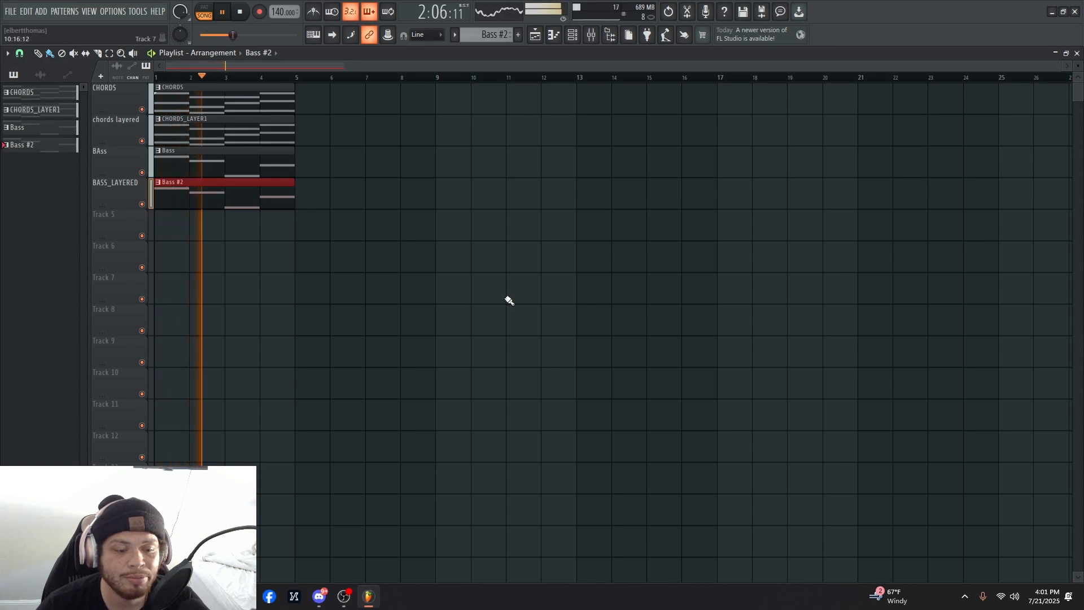
{"action": "key", "text": "space"}
{"action": "left_click", "coordinate": [142, 205]}
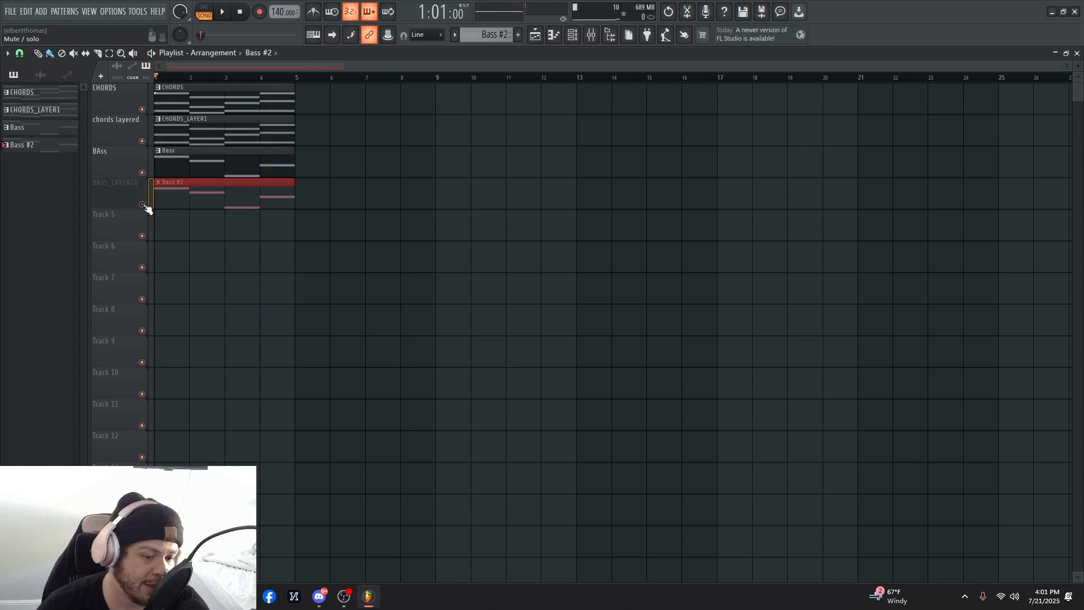
{"action": "key", "text": "space"}
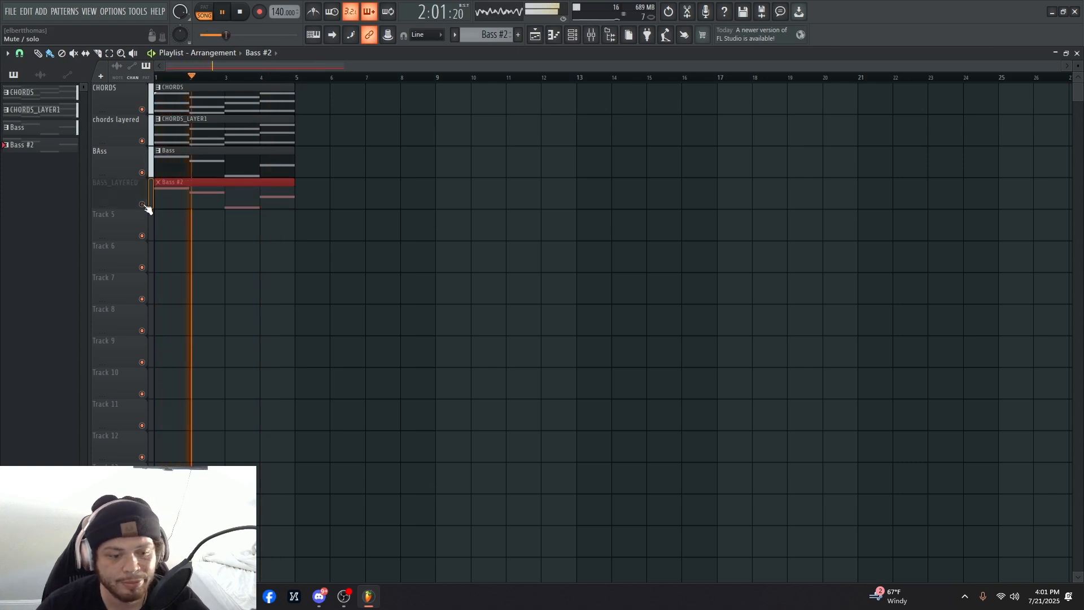
{"action": "key", "text": "space"}
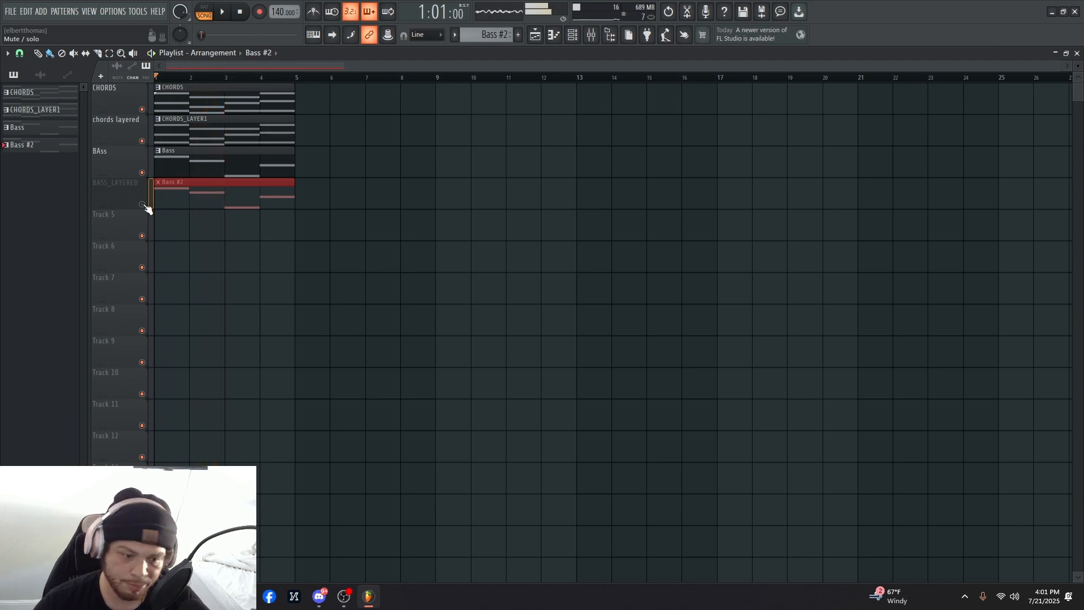
- Play the arrangement and unmute the BASS_LAYERED track during playback
{"action": "key", "text": "space"}
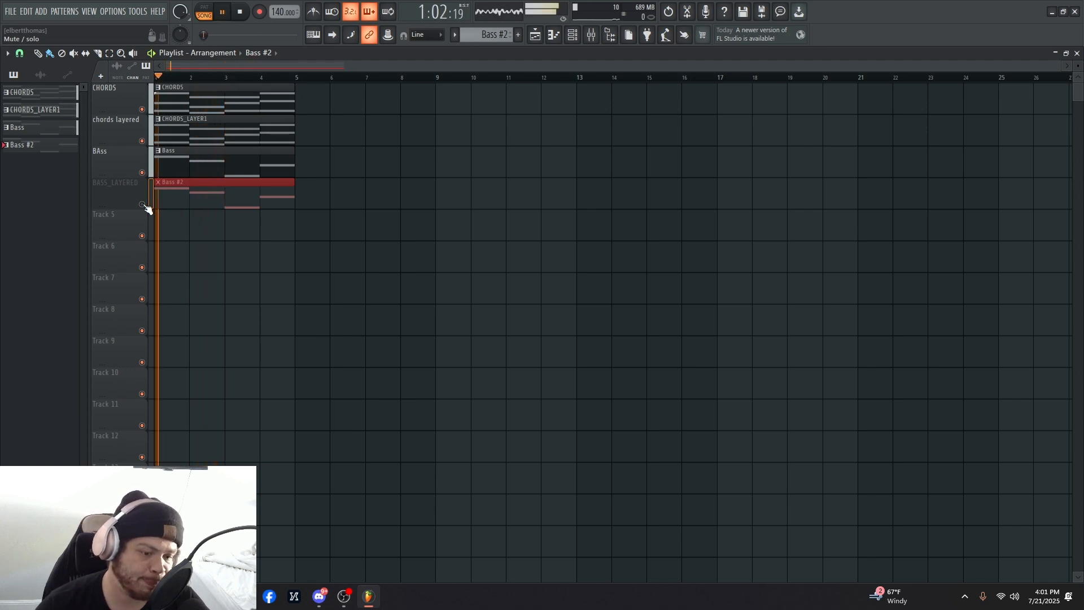
{"action": "left_click", "coordinate": [143, 204]}
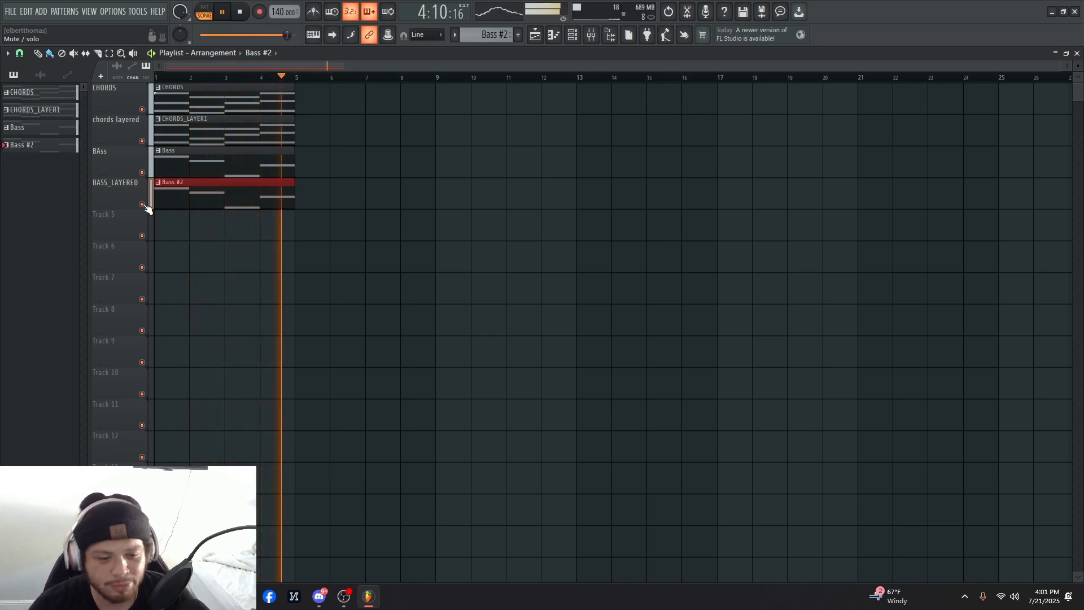
{"action": "key", "text": "space"}
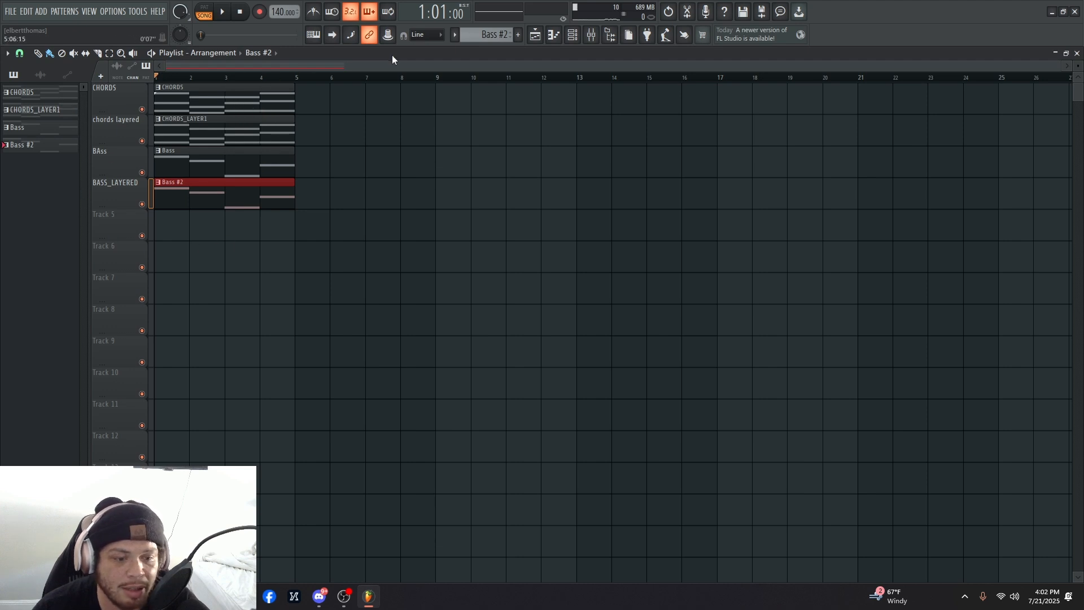
- Add a new pattern named HIghnotes
{"action": "left_click", "coordinate": [518, 35]}
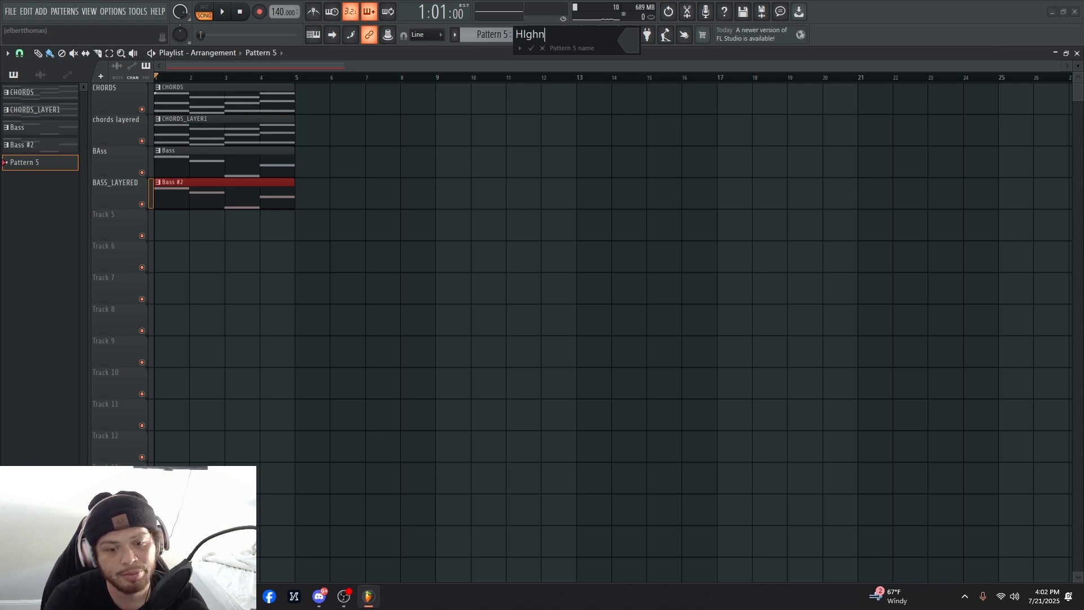
{"action": "type", "text": "HIghnotes"}
{"action": "key", "text": "Return"}
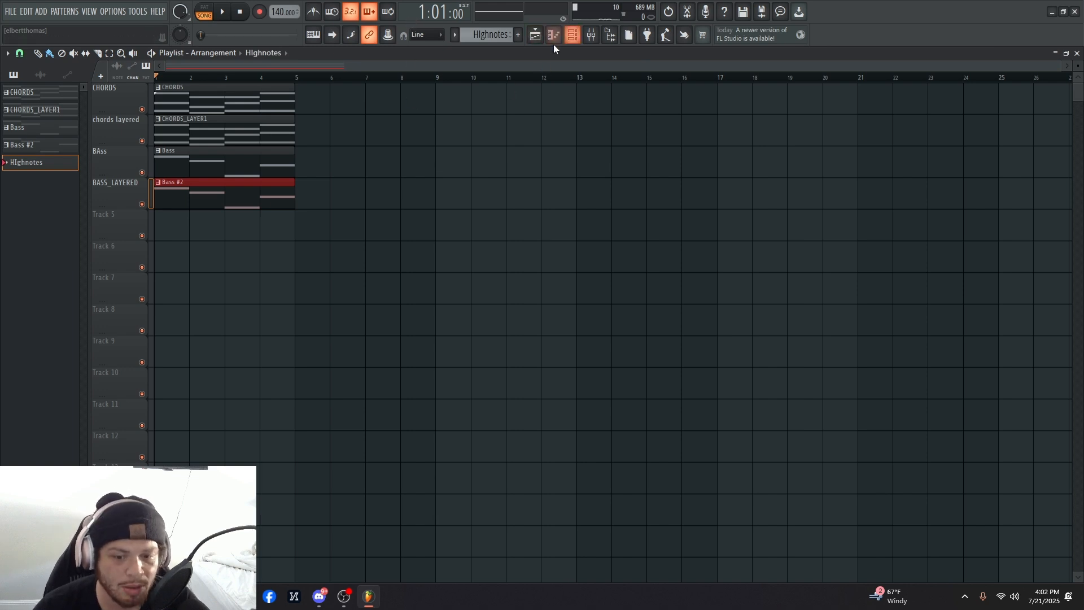
- Place the HIghnotes pattern on Track 5 across bars 1 to 4 and rename the track HighNotes
{"action": "left_click", "coordinate": [160, 230]}
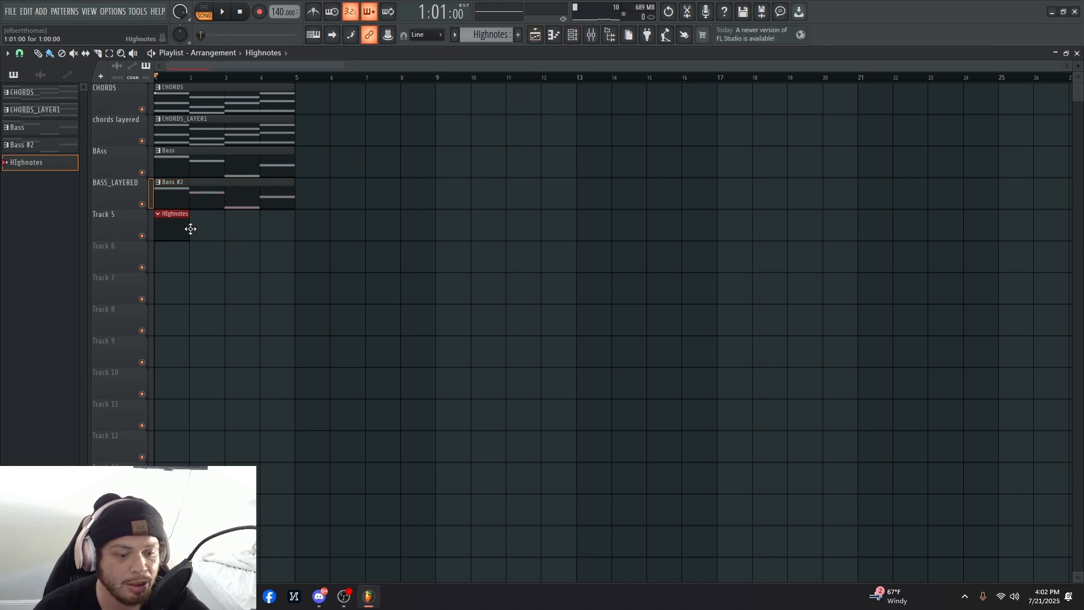
{"action": "left_click_drag", "start_coordinate": [189, 229], "coordinate": [293, 238]}
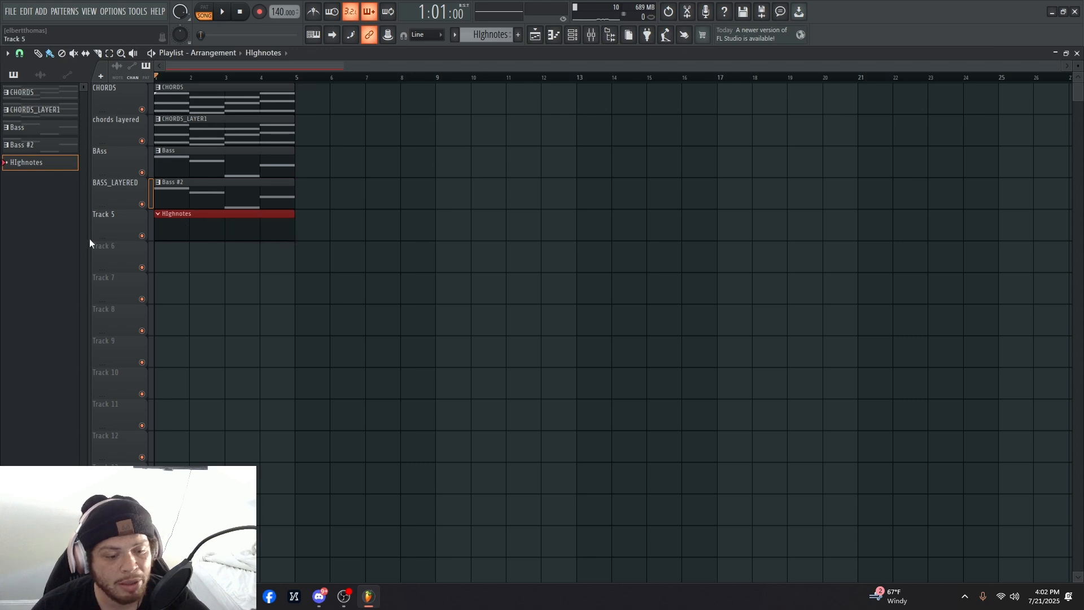
{"action": "right_click", "coordinate": [108, 214]}
{"action": "left_click", "coordinate": [112, 215]}
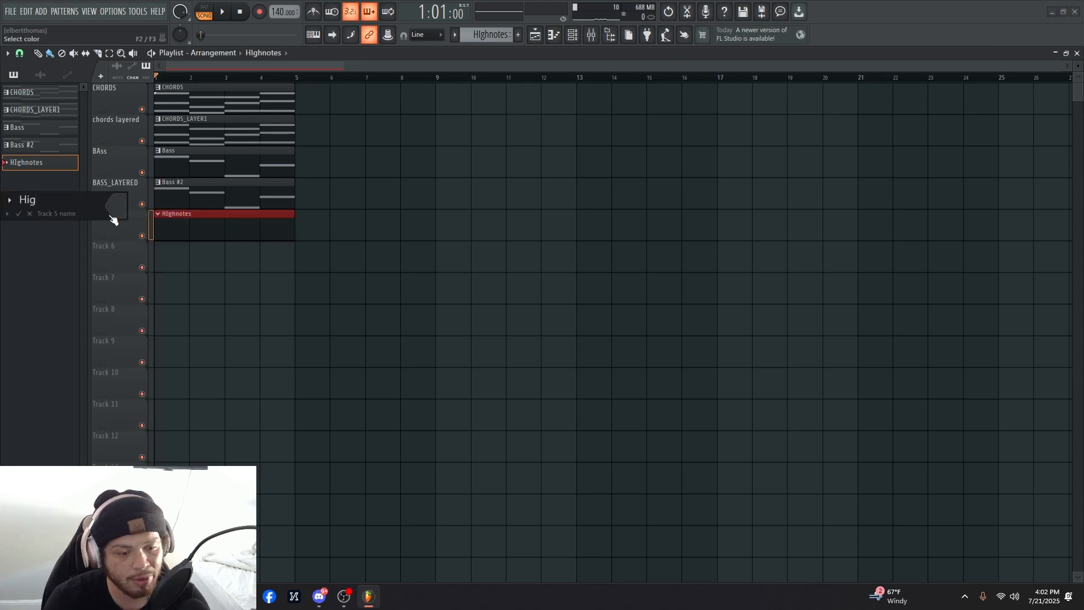
{"action": "key", "text": "Return"}
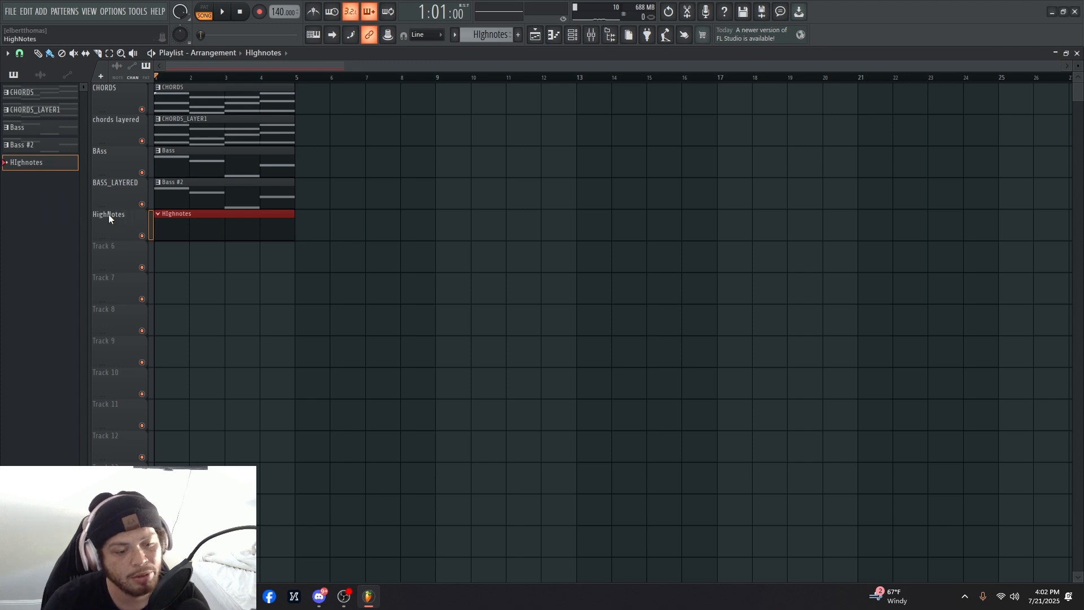
- Rename playlist Track 6 as Highnotes Layered
{"action": "right_click", "coordinate": [119, 233]}
{"action": "left_click", "coordinate": [135, 215]}
{"action": "right_click", "coordinate": [108, 256]}
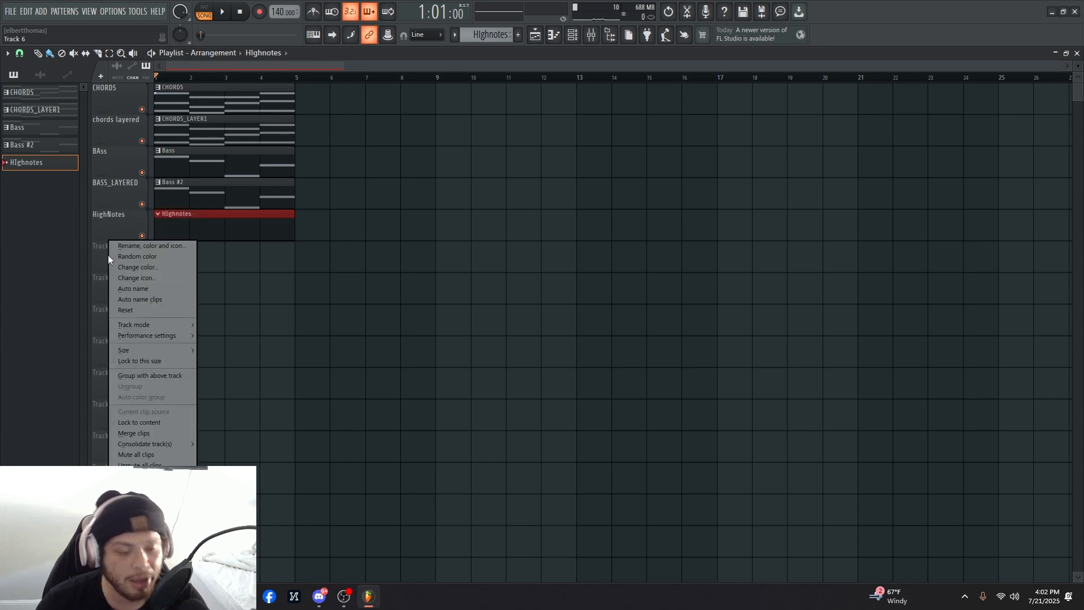
{"action": "left_click", "coordinate": [111, 258]}
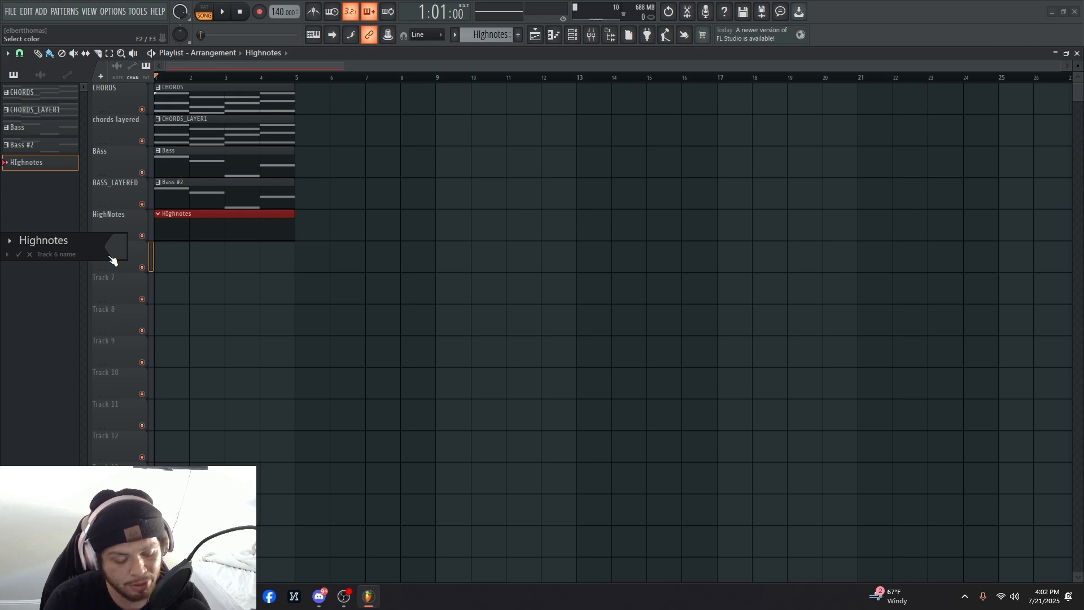
{"action": "type", "text": "Highnotes Layered"}
{"action": "key", "text": "Return"}
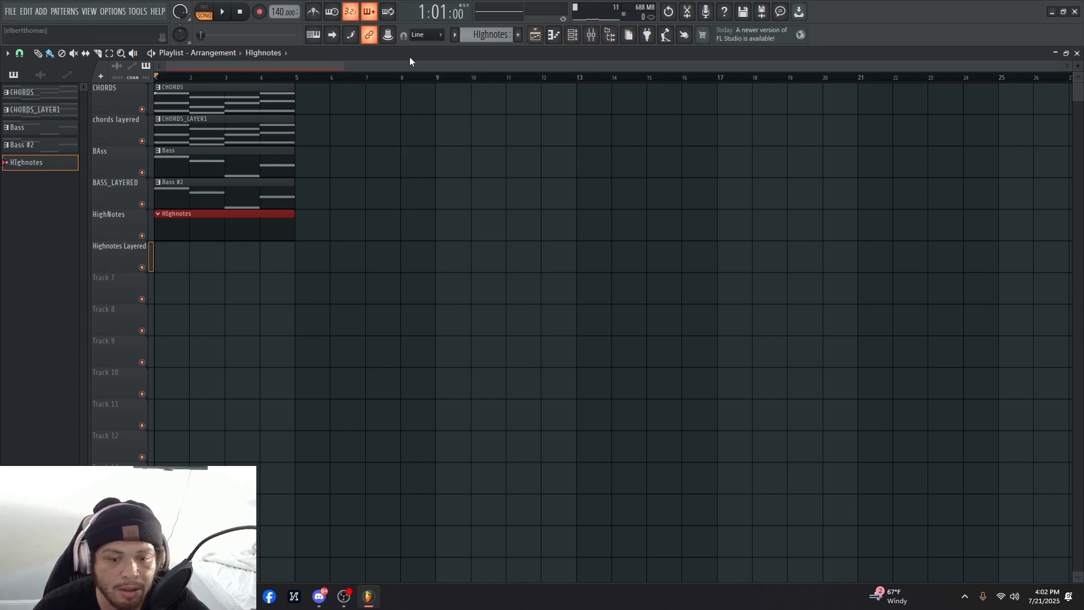
- Open the channel rack and play the arrangement while trying out high notes on the Surge XT channel
{"action": "key", "text": "space"}
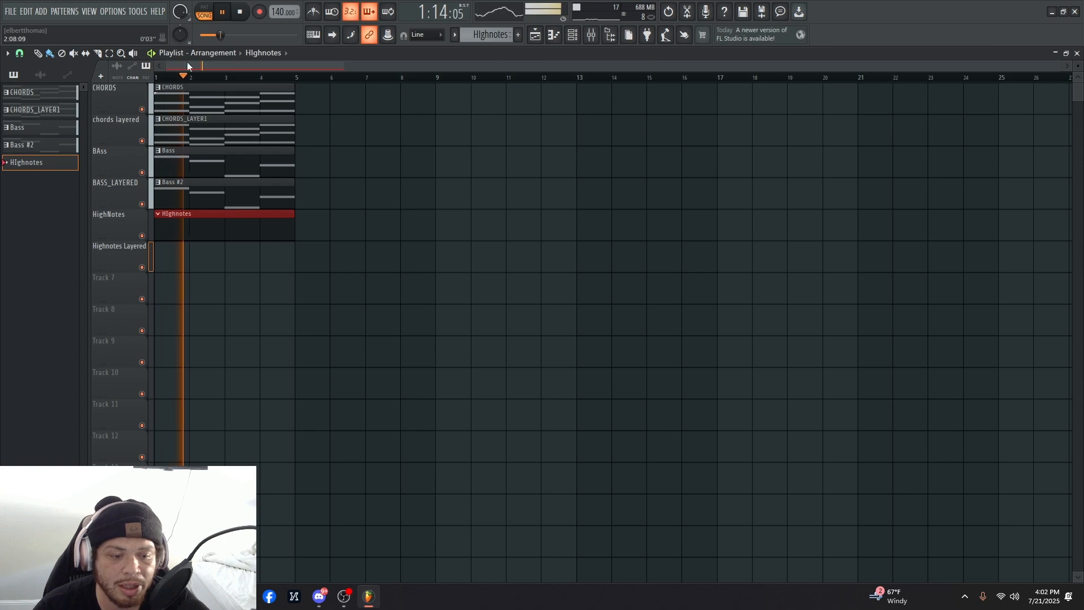
{"action": "key", "text": "space"}
{"action": "left_click", "coordinate": [553, 35]}
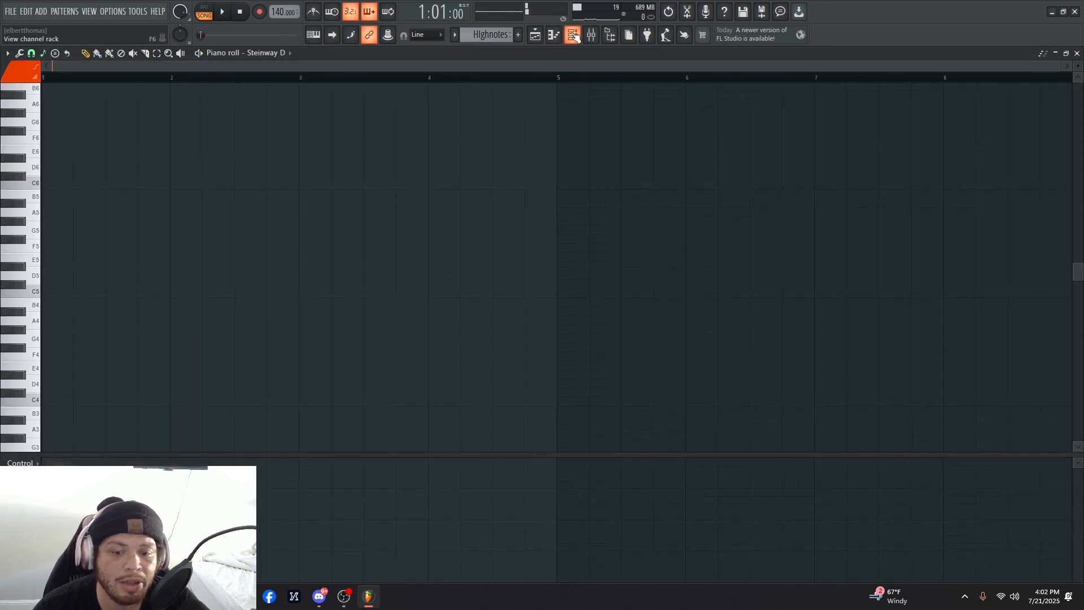
{"action": "left_click", "coordinate": [551, 37]}
{"action": "left_click", "coordinate": [571, 35]}
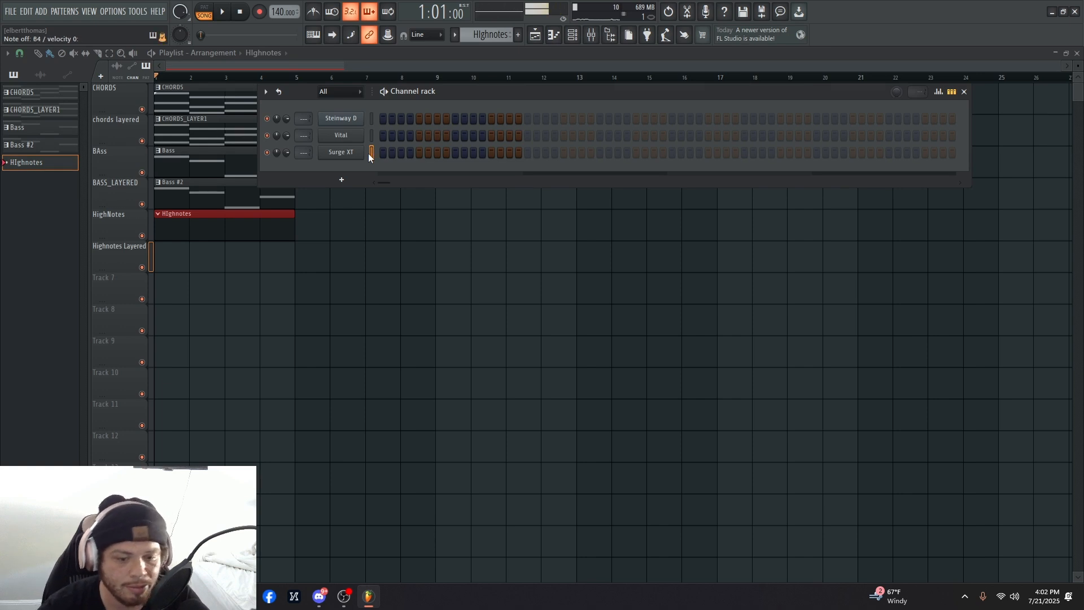
{"action": "key", "text": "space"}
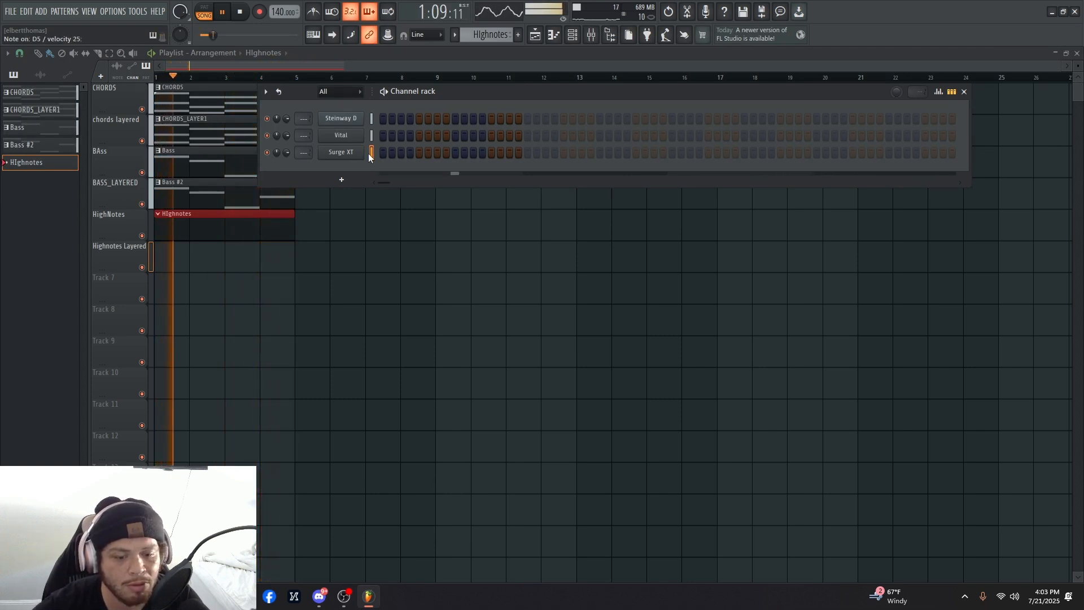
{"action": "key", "text": "space"}
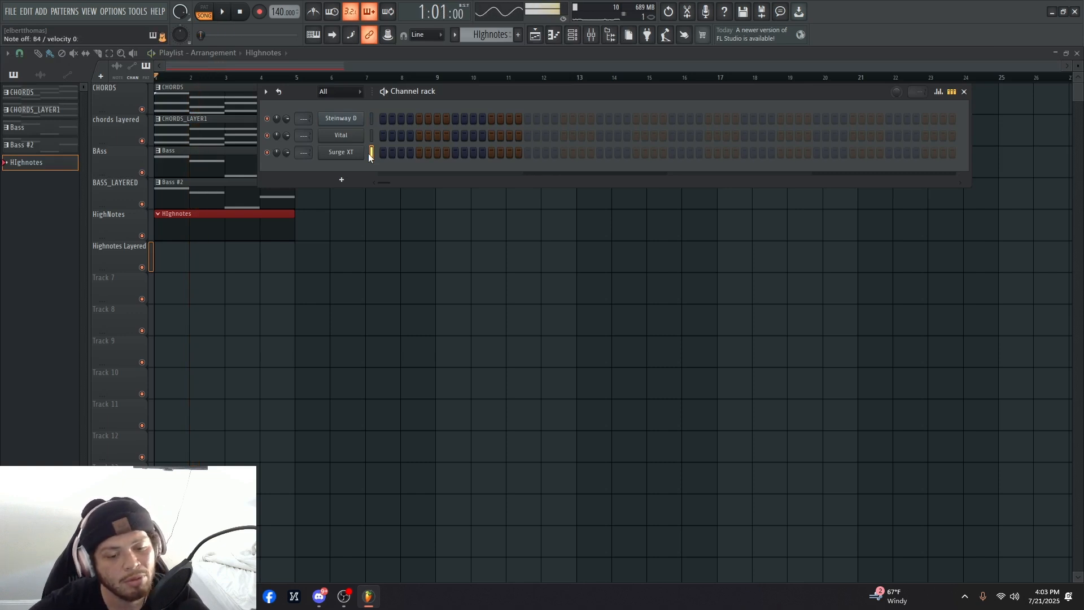
{"action": "key", "text": "space"}
{"action": "key", "text": "space"}
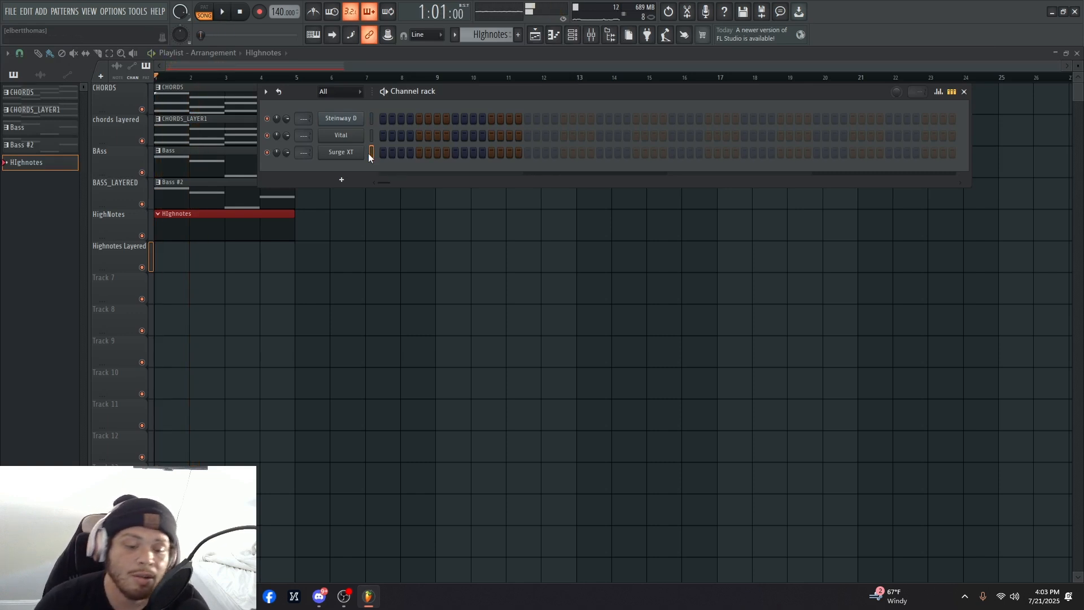
- Add a FLEX channel and load the Flutes Staccato preset from the Essential Winds library
{"action": "left_click", "coordinate": [340, 179]}
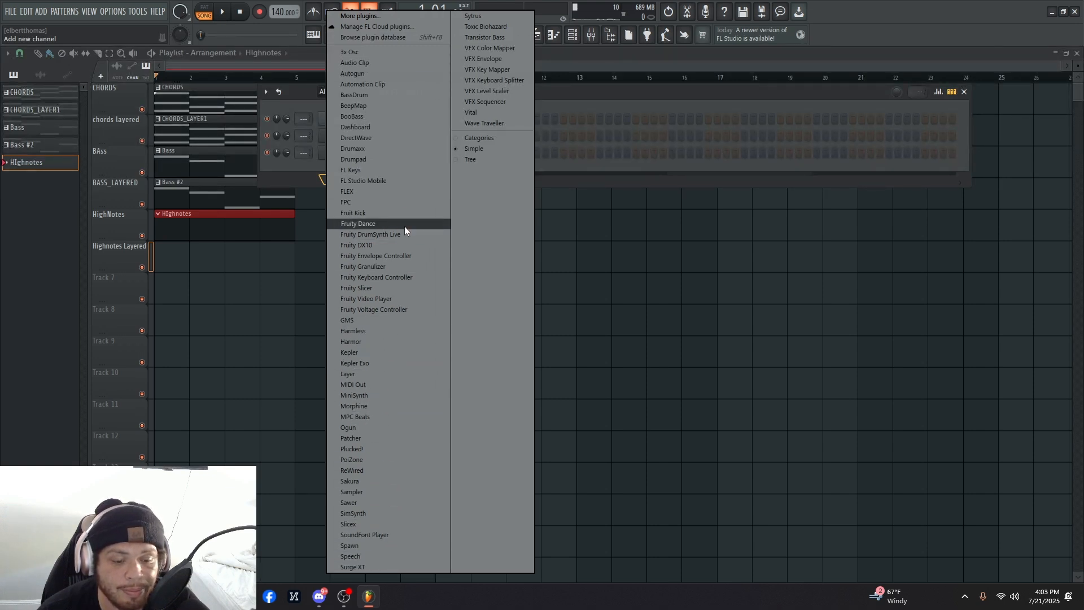
{"action": "left_click", "coordinate": [407, 191]}
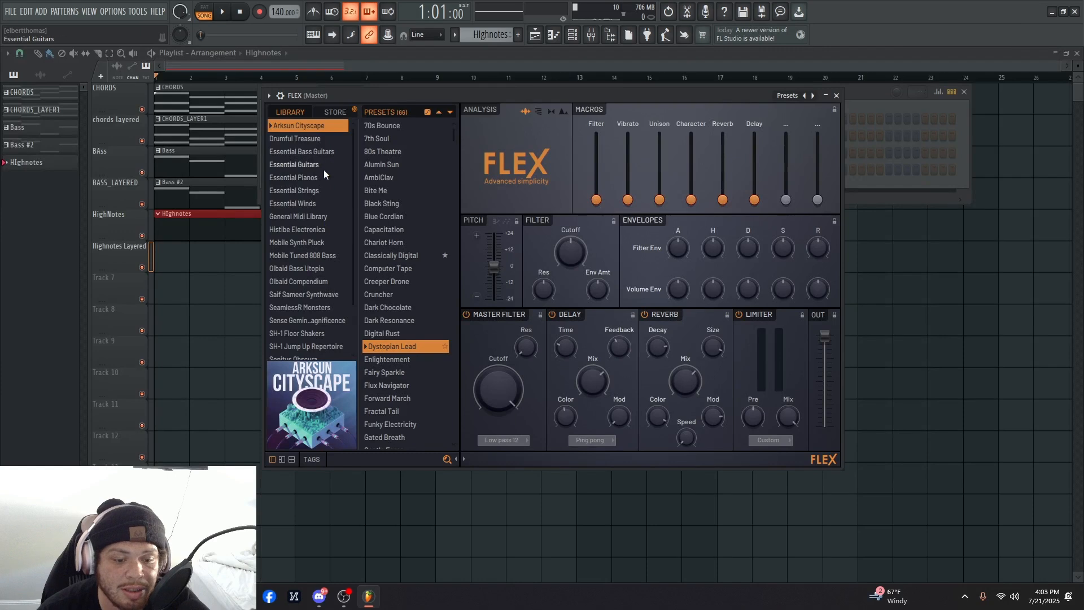
{"action": "left_click", "coordinate": [316, 196]}
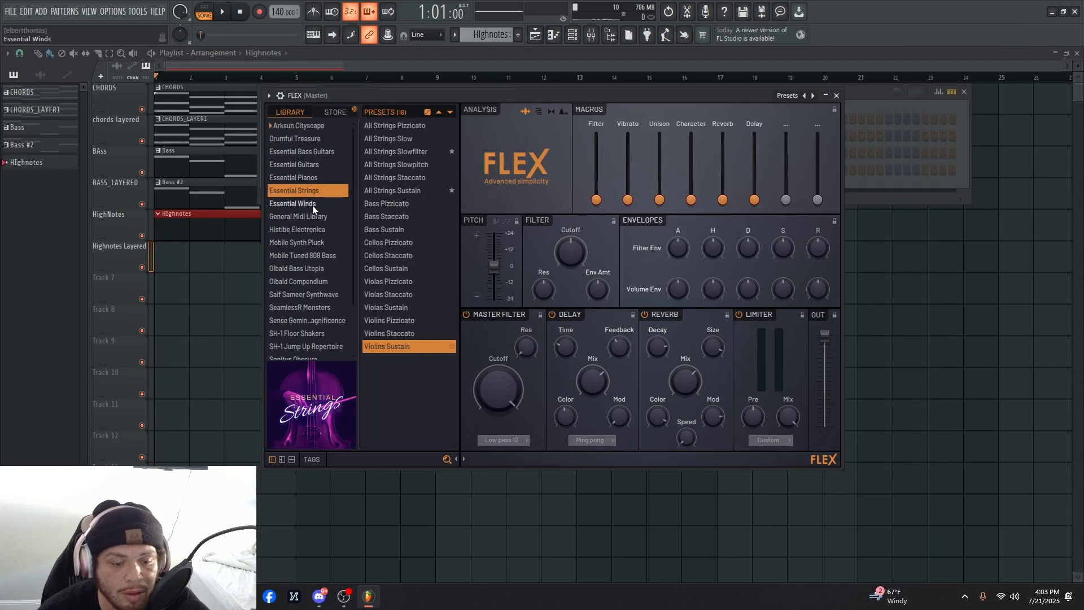
{"action": "left_click", "coordinate": [313, 203]}
{"action": "left_click", "coordinate": [402, 203]}
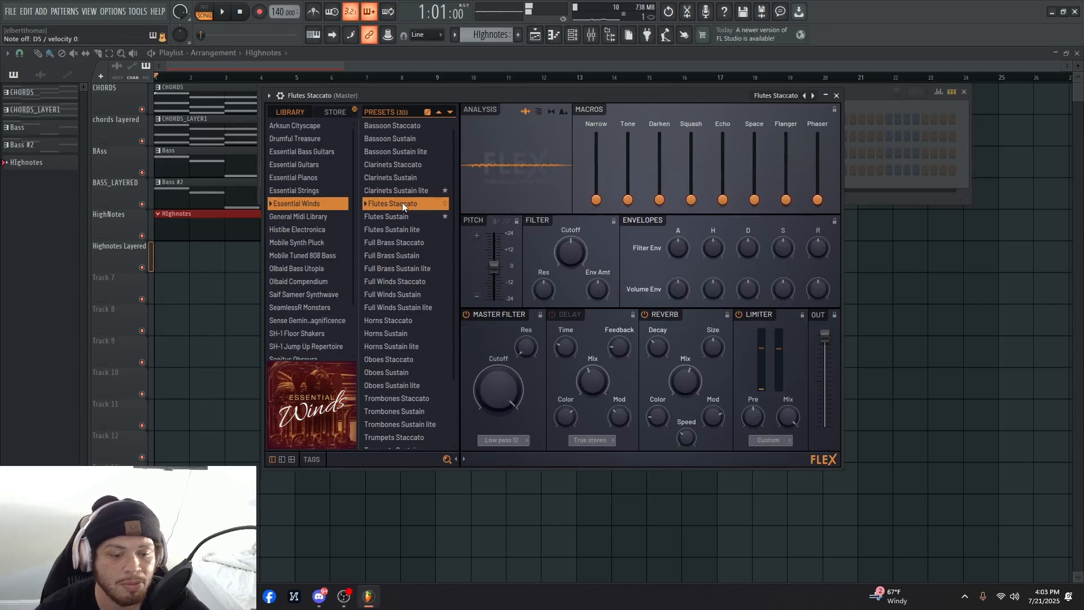
- Audition the flute sound over the arrangement, close the plugin window and play again with the channel's empty piano roll open
{"action": "key", "text": "space"}
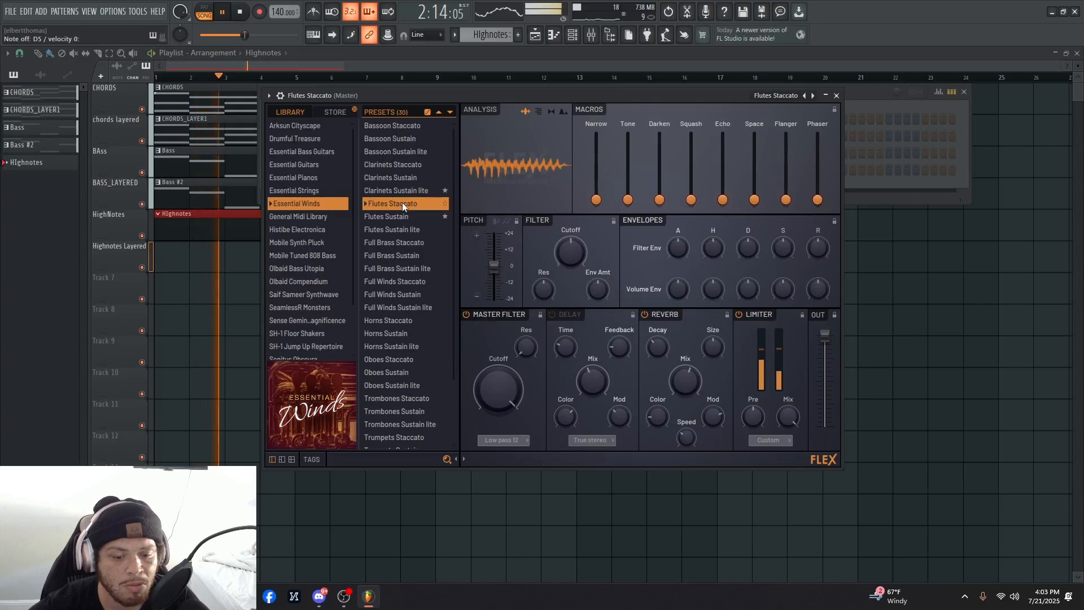
{"action": "key", "text": "space"}
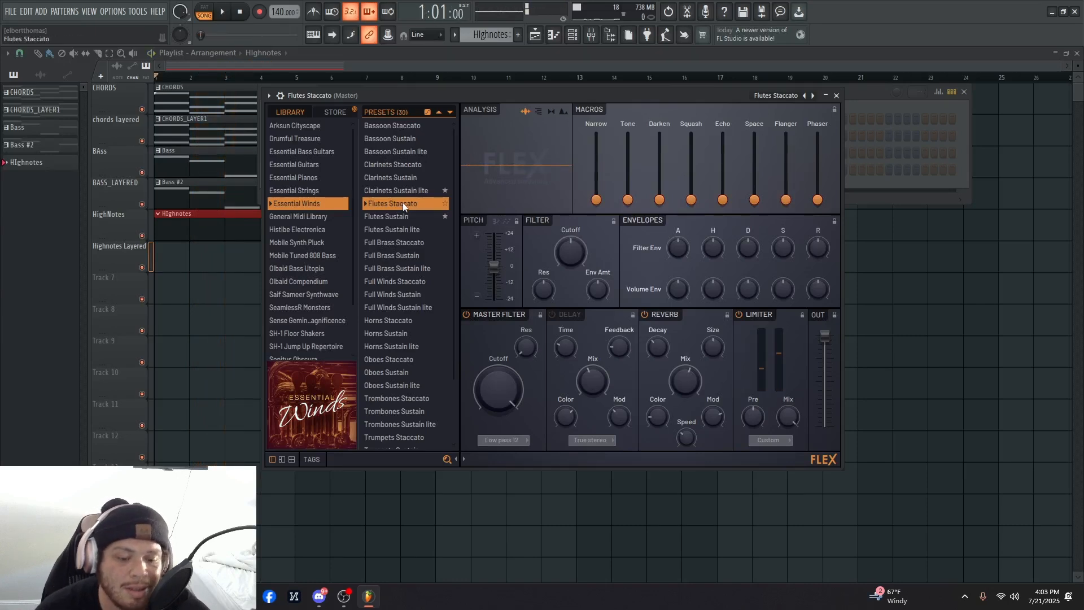
{"action": "key", "text": "Escape"}
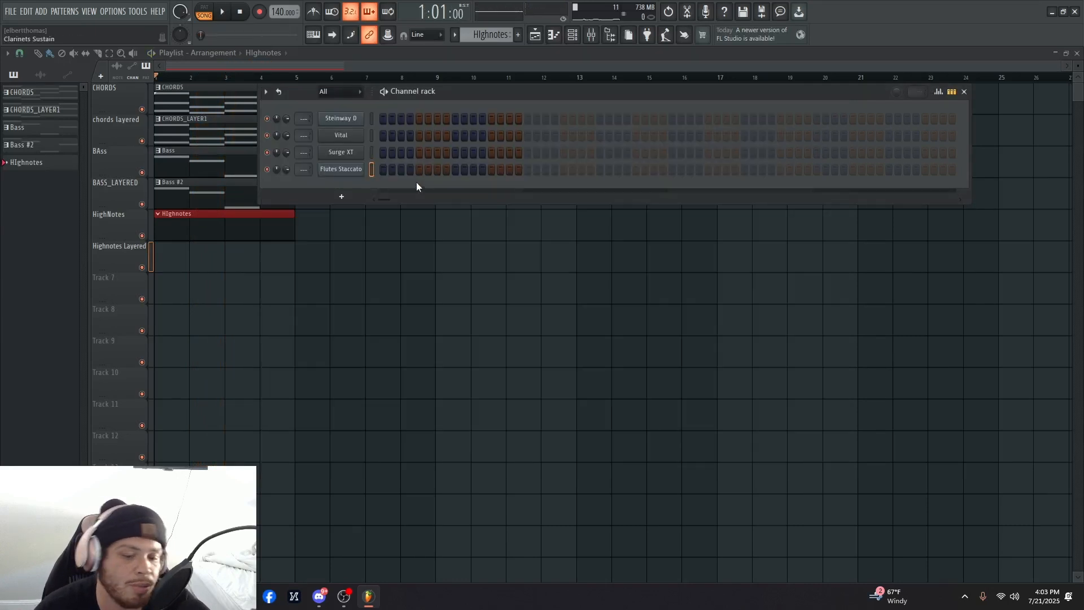
{"action": "left_click", "coordinate": [557, 35]}
{"action": "key", "text": "space"}
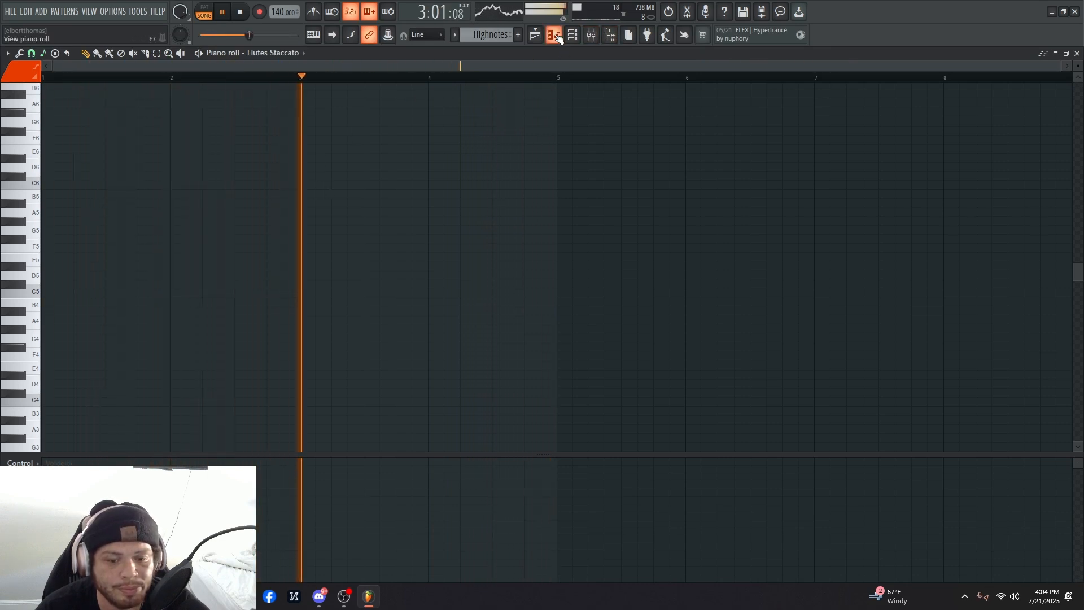
{"action": "key", "text": "space"}
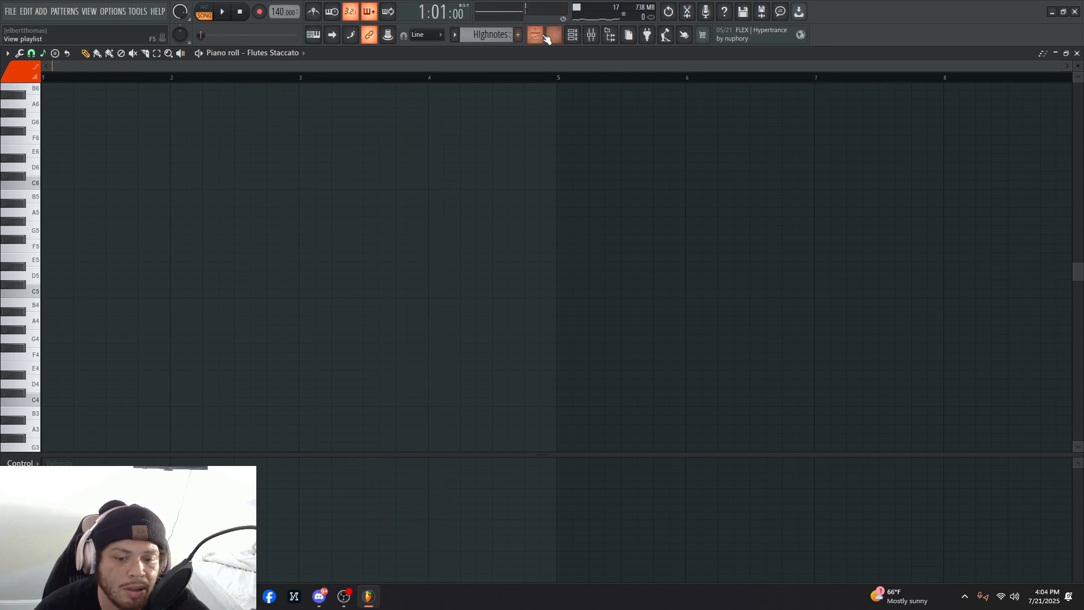
- Copy the Steinway D notes of the CHORDS pattern into the Flutes Staccato channel of the HIghnotes pattern
{"action": "left_click", "coordinate": [537, 36]}
{"action": "left_click", "coordinate": [573, 36]}
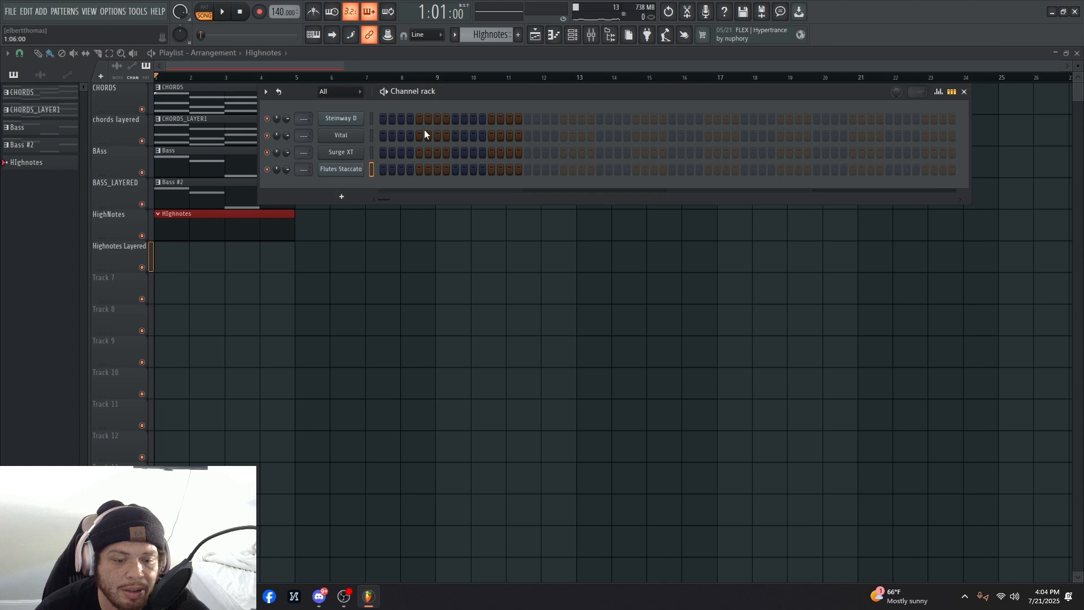
{"action": "scroll", "coordinate": [479, 36], "scroll_direction": "up", "scroll_amount": 3}
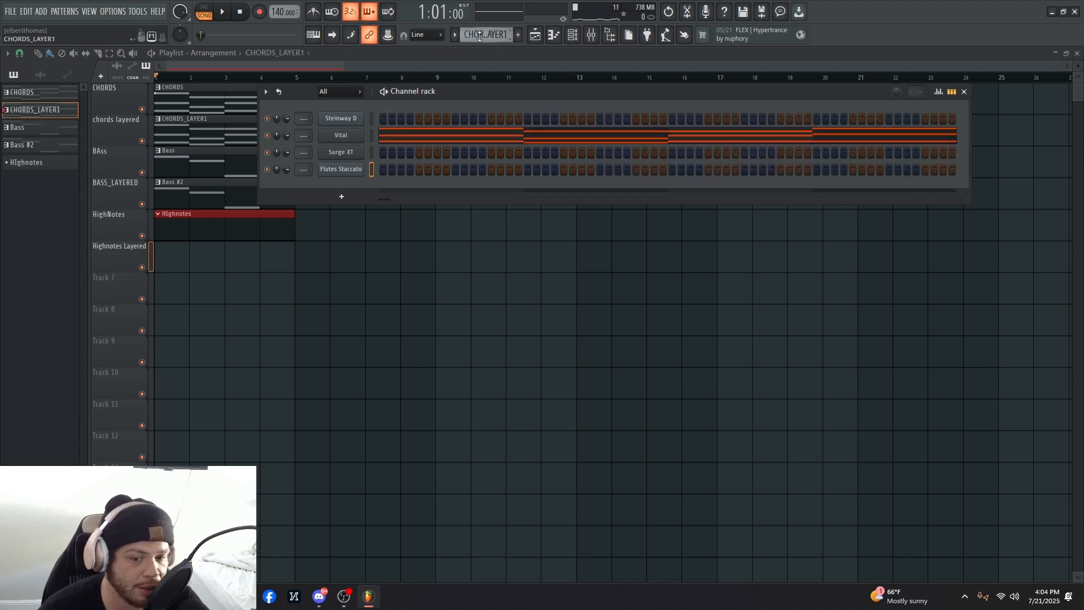
{"action": "scroll", "coordinate": [479, 36], "scroll_direction": "up", "scroll_amount": 1}
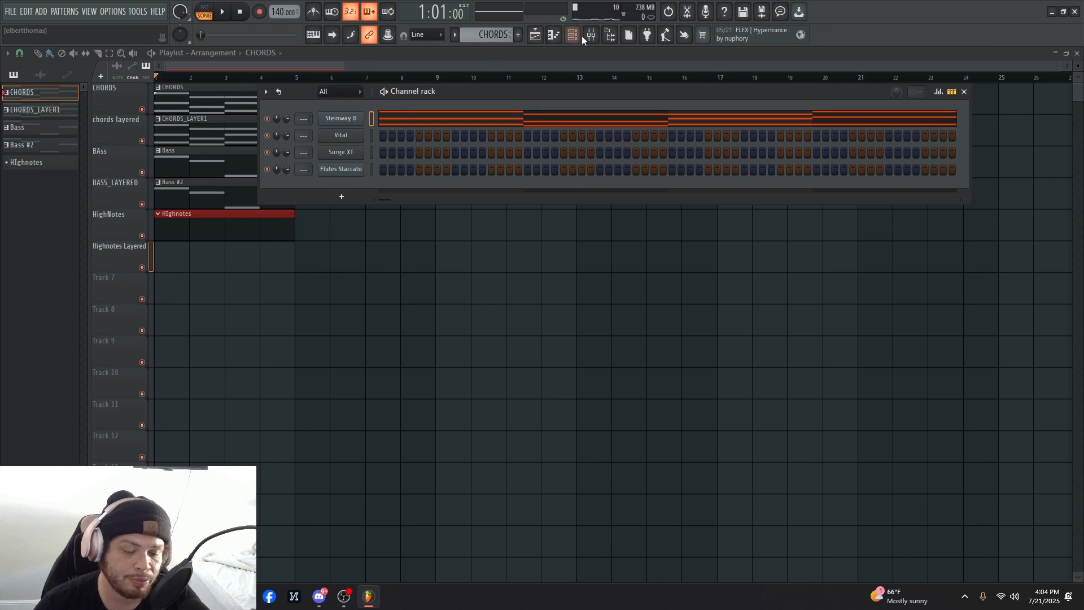
{"action": "left_click_drag", "start_coordinate": [460, 99], "coordinate": [486, 123]}
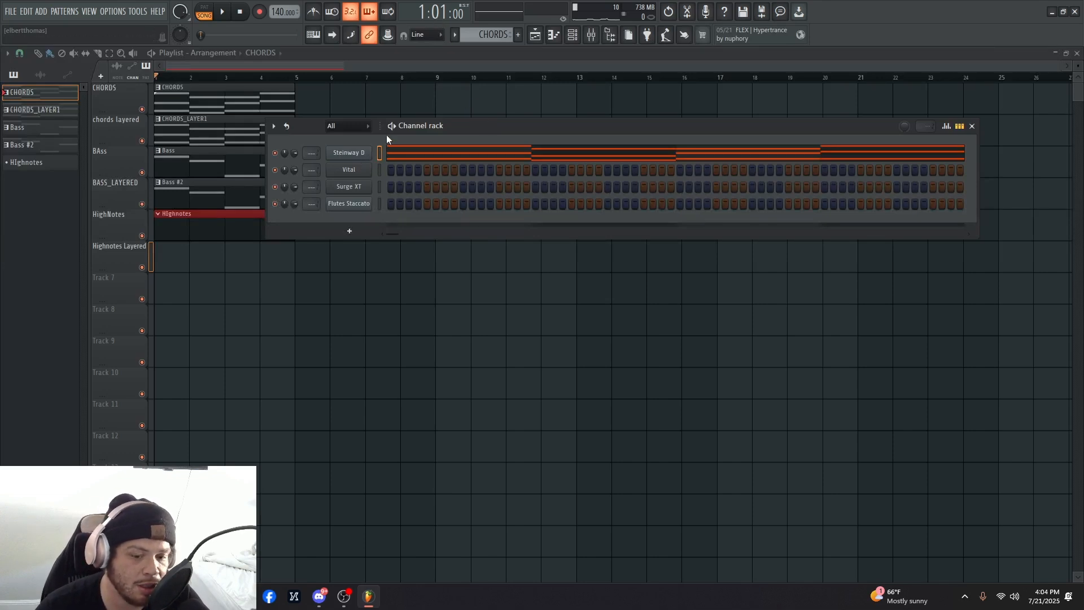
{"action": "scroll", "coordinate": [513, 34], "scroll_direction": "down", "scroll_amount": 1}
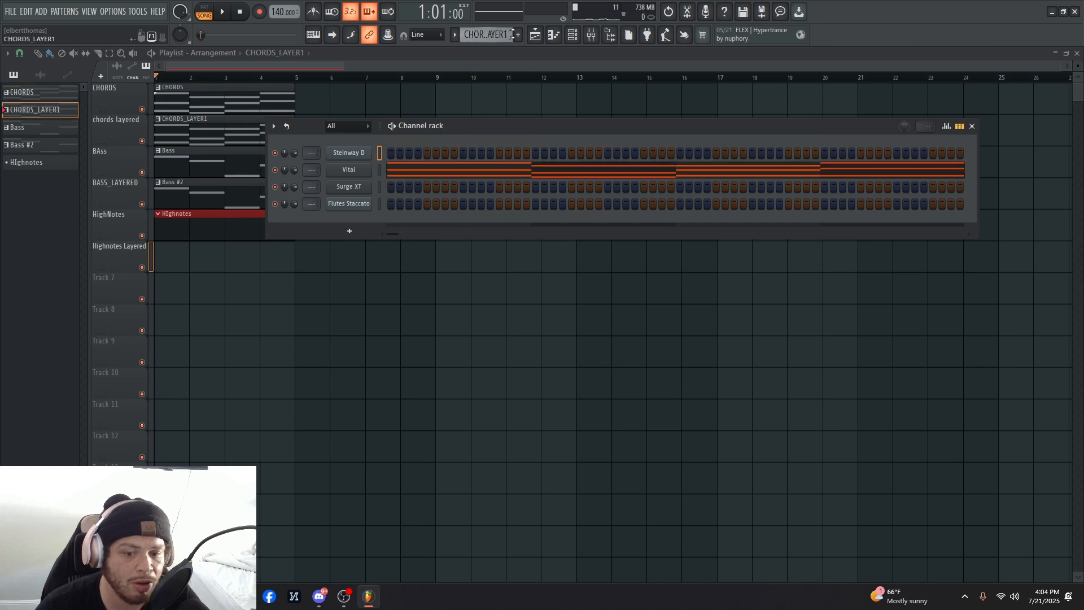
{"action": "scroll", "coordinate": [512, 33], "scroll_direction": "down", "scroll_amount": 3}
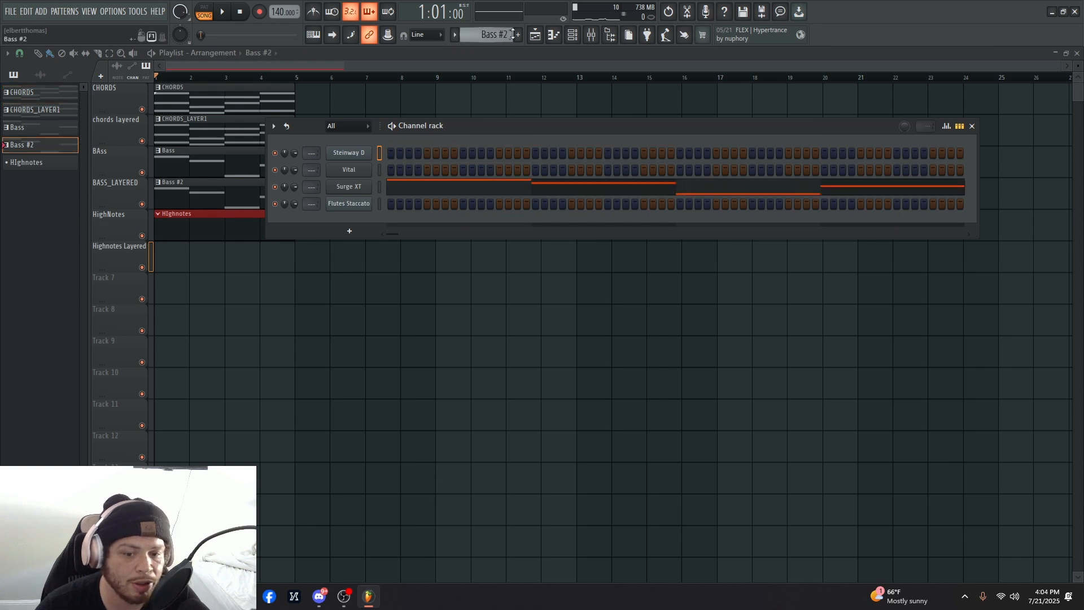
{"action": "left_click", "coordinate": [380, 203]}
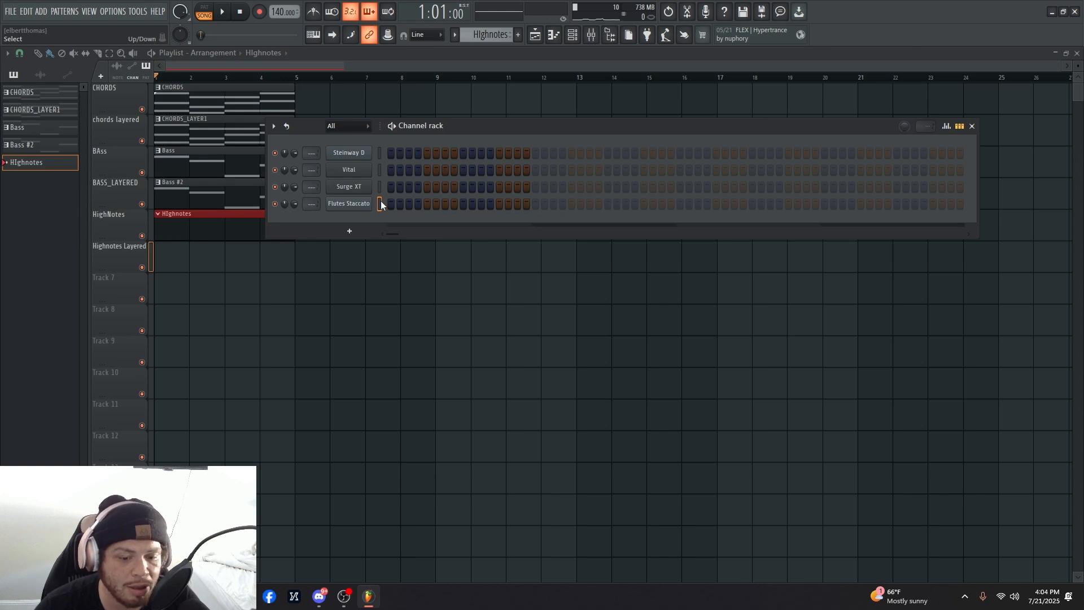
{"action": "key", "text": "ctrl+v"}
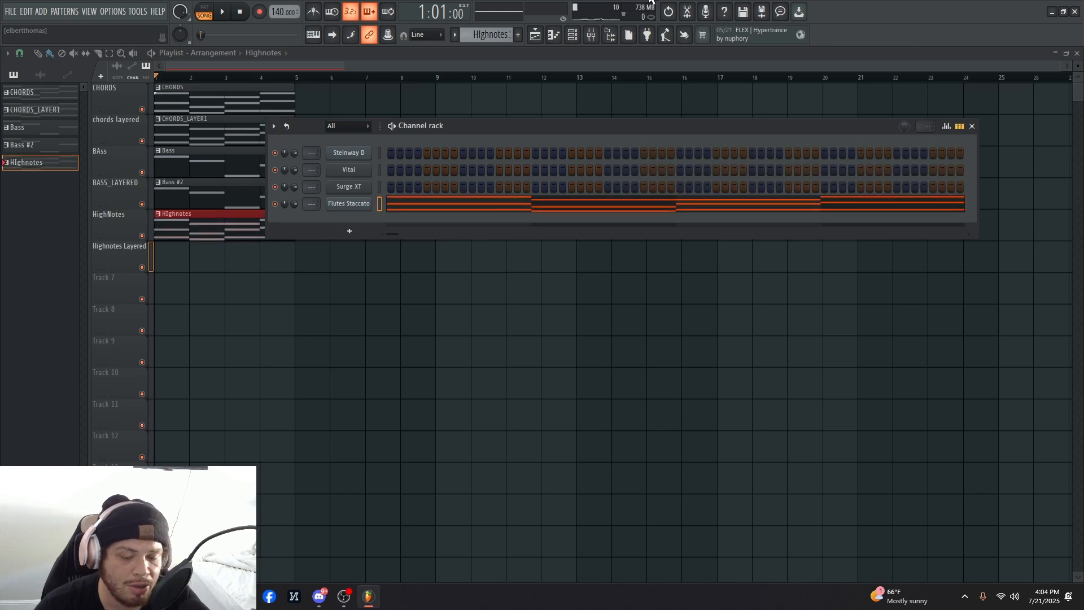
- Play the arrangement with the copied flute chords, stop it and open the Flutes Staccato channel's piano roll
{"action": "key", "text": "space"}
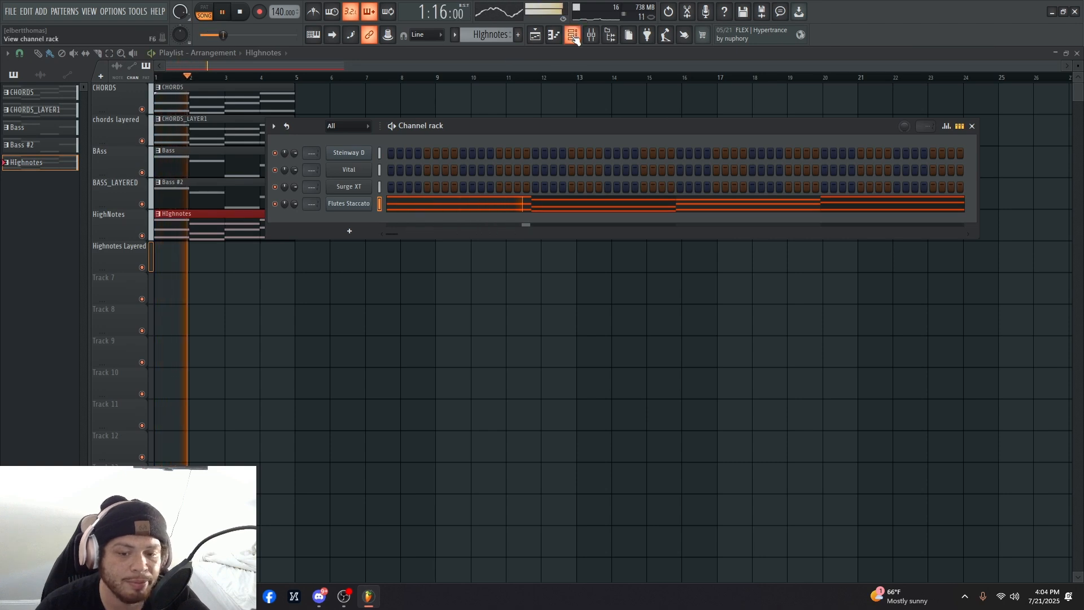
{"action": "key", "text": "space"}
{"action": "key", "text": "F7"}
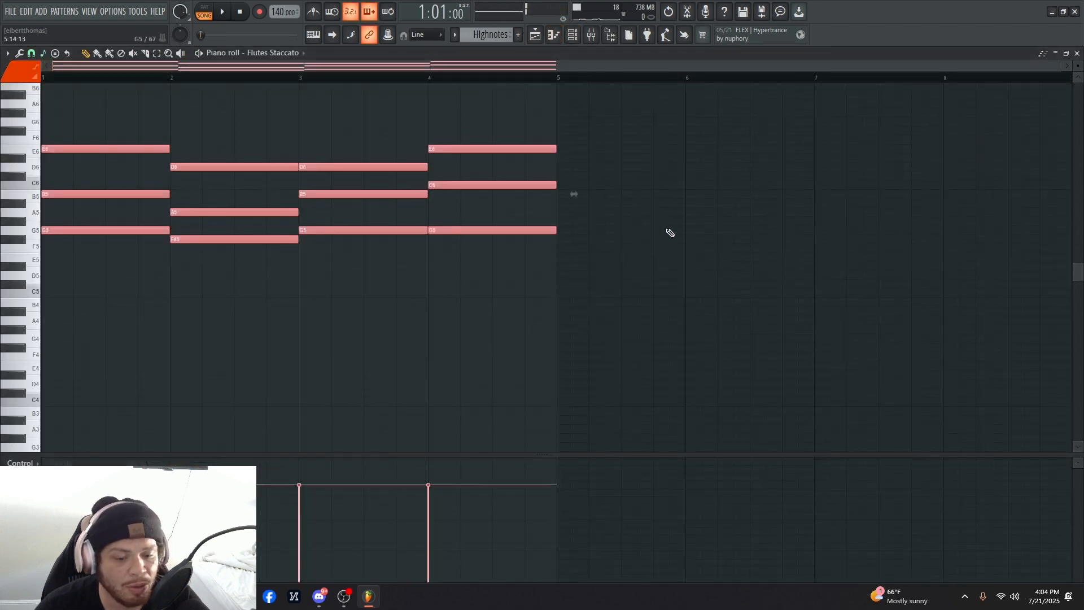
{"action": "left_click_drag", "start_coordinate": [724, 320], "coordinate": [2, 98]}
{"action": "left_click", "coordinate": [763, 265]}
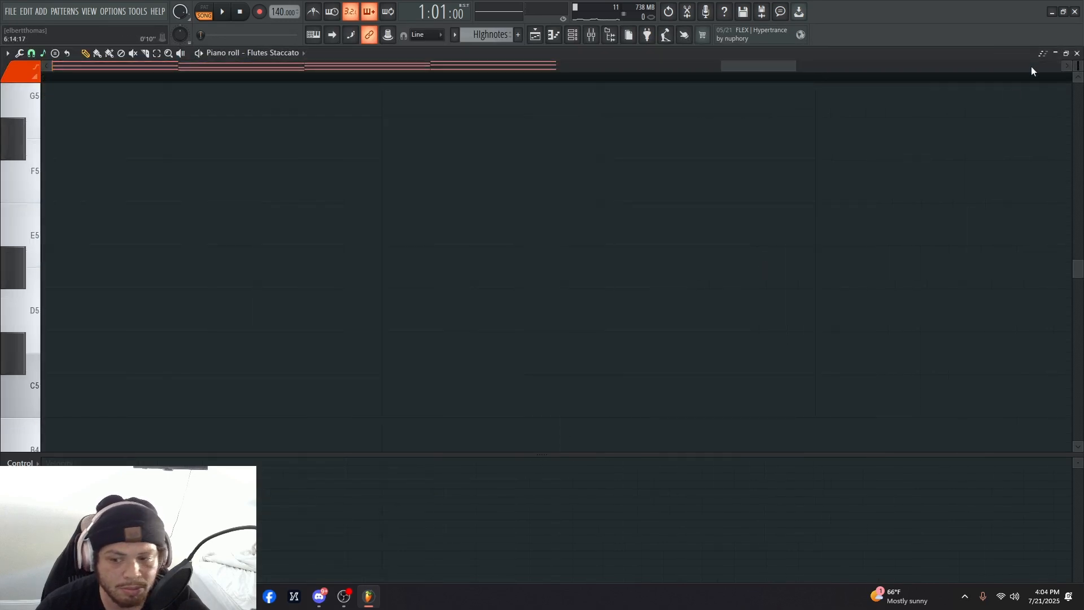
{"action": "scroll", "coordinate": [557, 267], "scroll_direction": "down", "scroll_amount": 5}
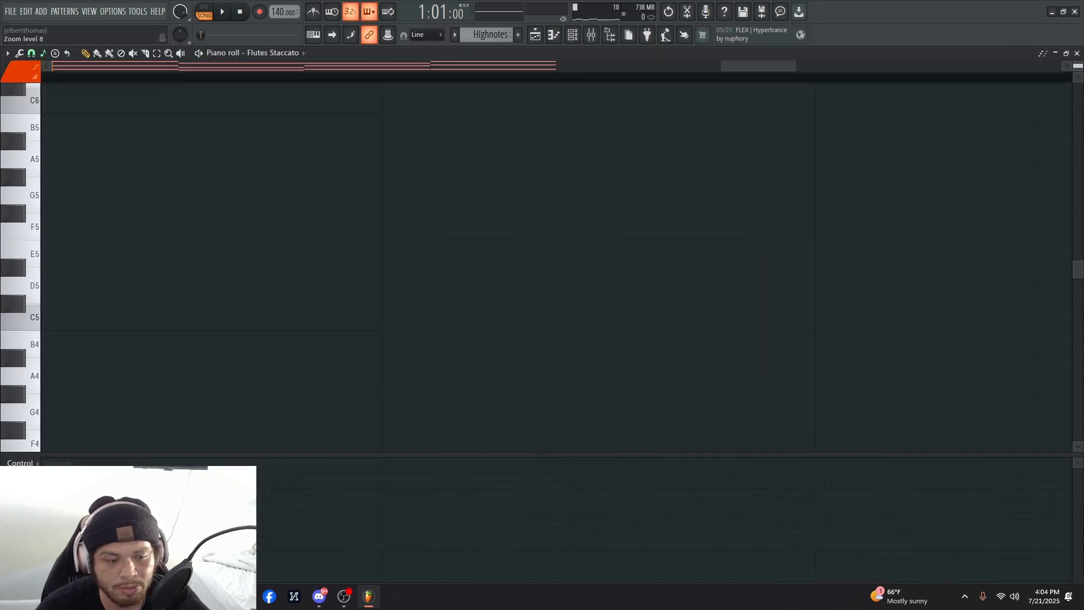
{"action": "scroll", "coordinate": [684, 248], "scroll_direction": "down", "scroll_amount": 6}
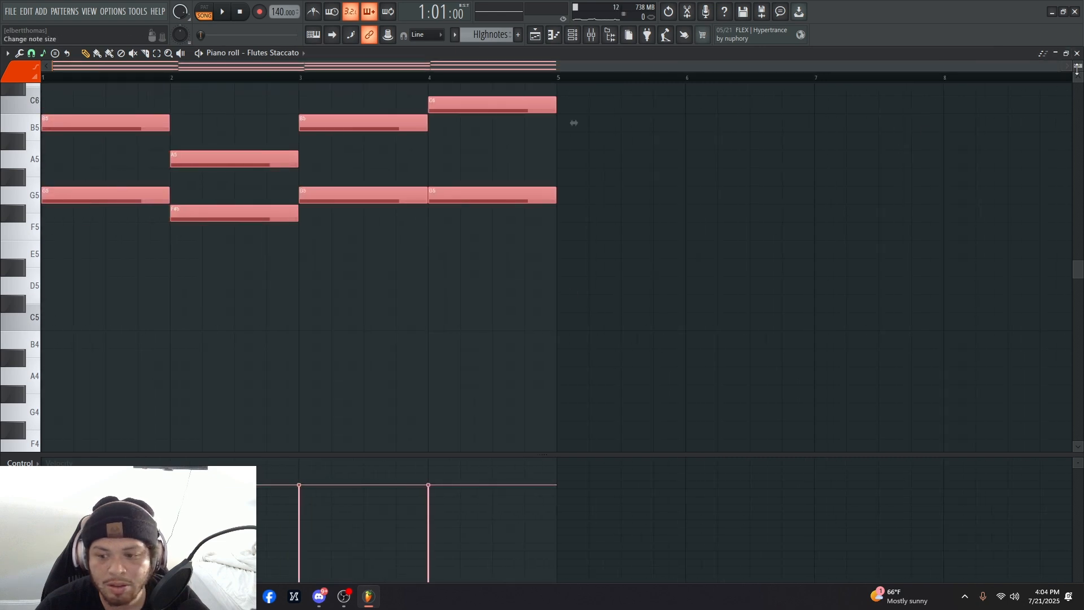
{"action": "left_click_drag", "start_coordinate": [1077, 68], "coordinate": [1077, 87]}
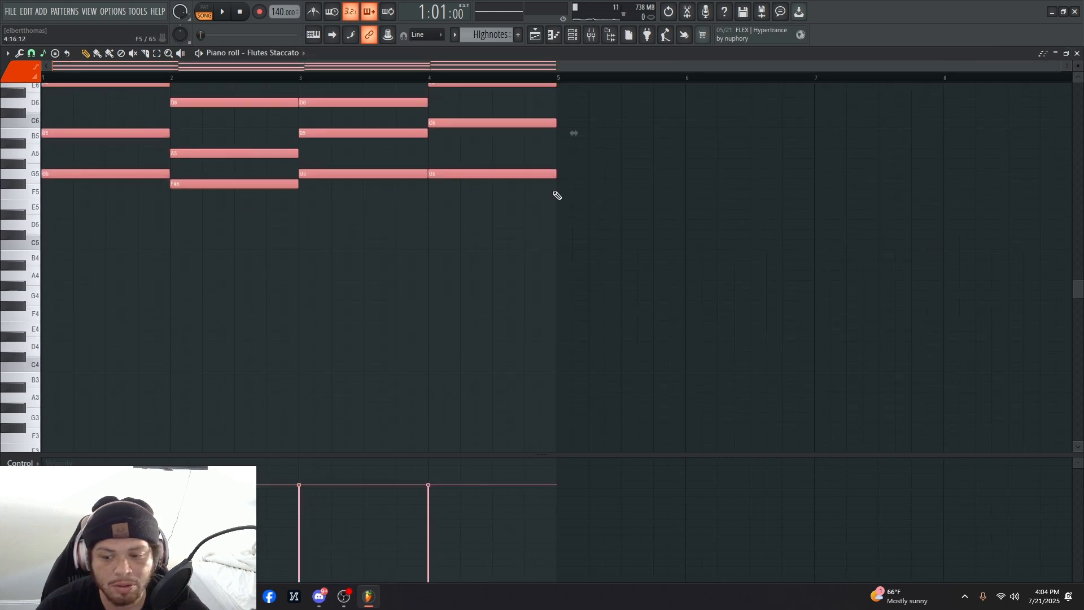
{"action": "scroll", "coordinate": [542, 195], "scroll_direction": "up", "scroll_amount": 5}
{"action": "key", "text": "ctrl+a"}
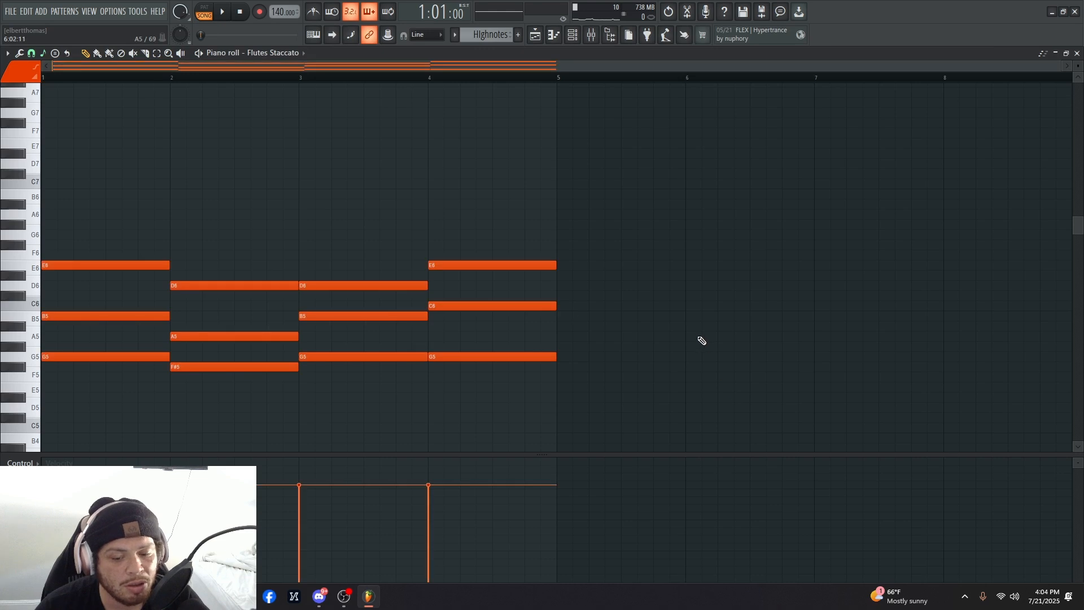
{"action": "left_click_drag", "start_coordinate": [696, 377], "coordinate": [5, 233]}
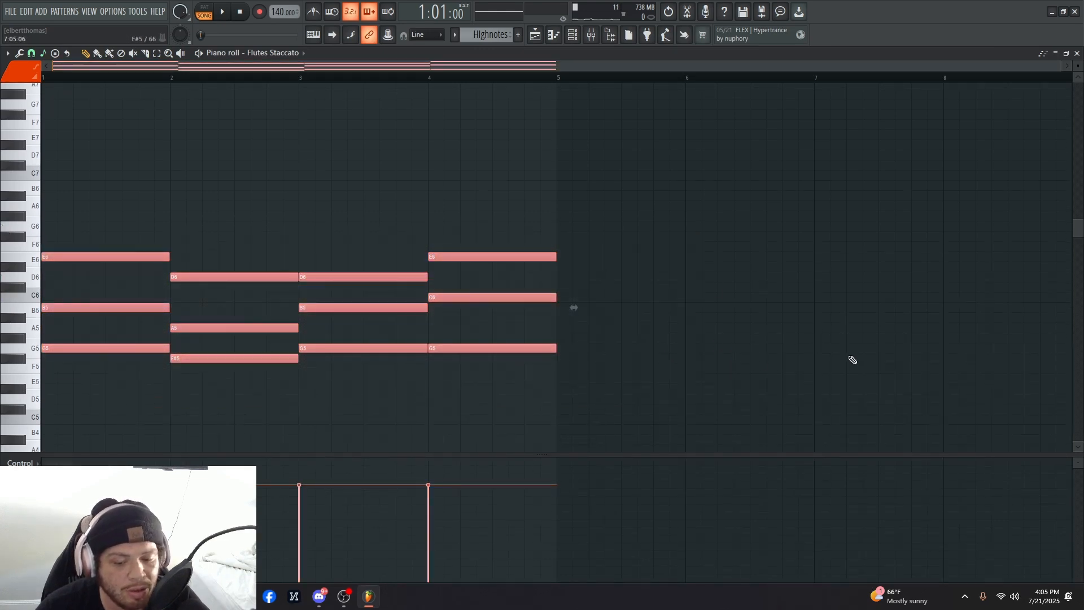
{"action": "left_click_drag", "start_coordinate": [816, 360], "coordinate": [7, 260]}
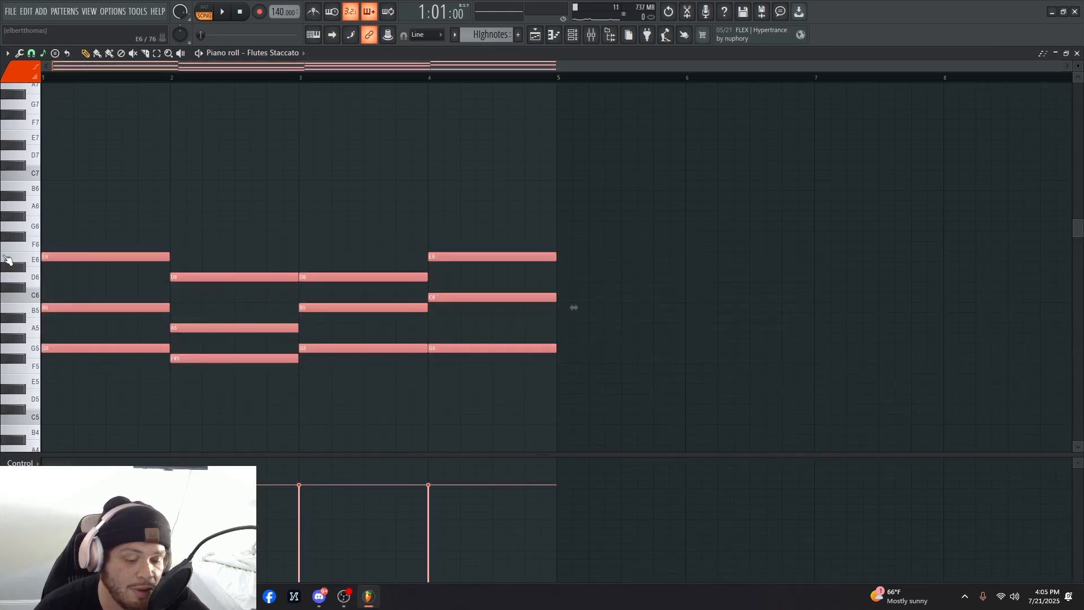
- Run the Arpeggiator on the Flutes Staccato chords and try different time multiplier settings while the arrangement plays
{"action": "key", "text": "alt+a"}
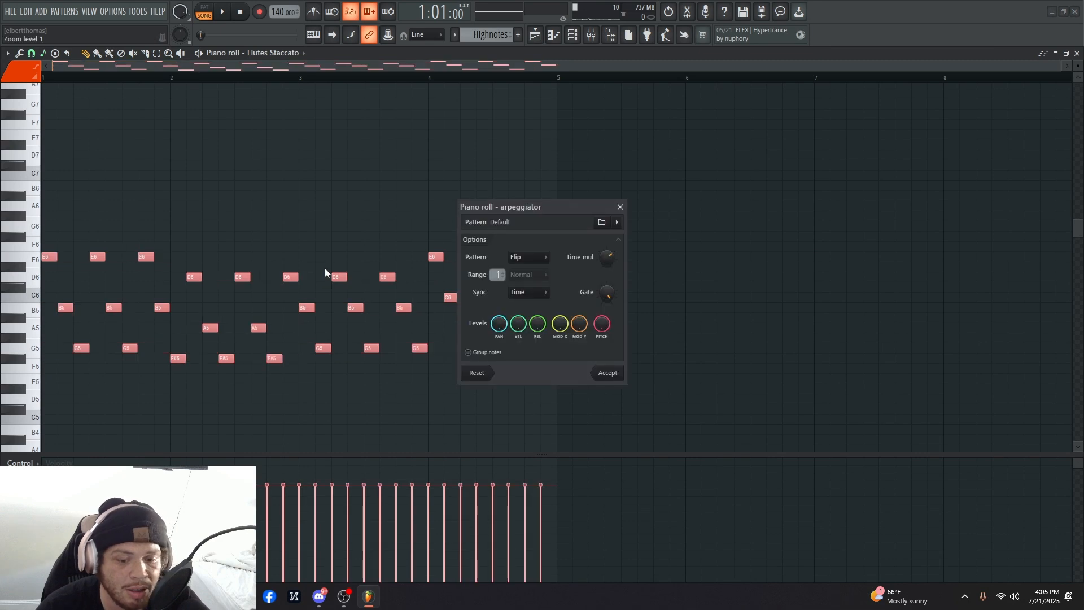
{"action": "key", "text": "space"}
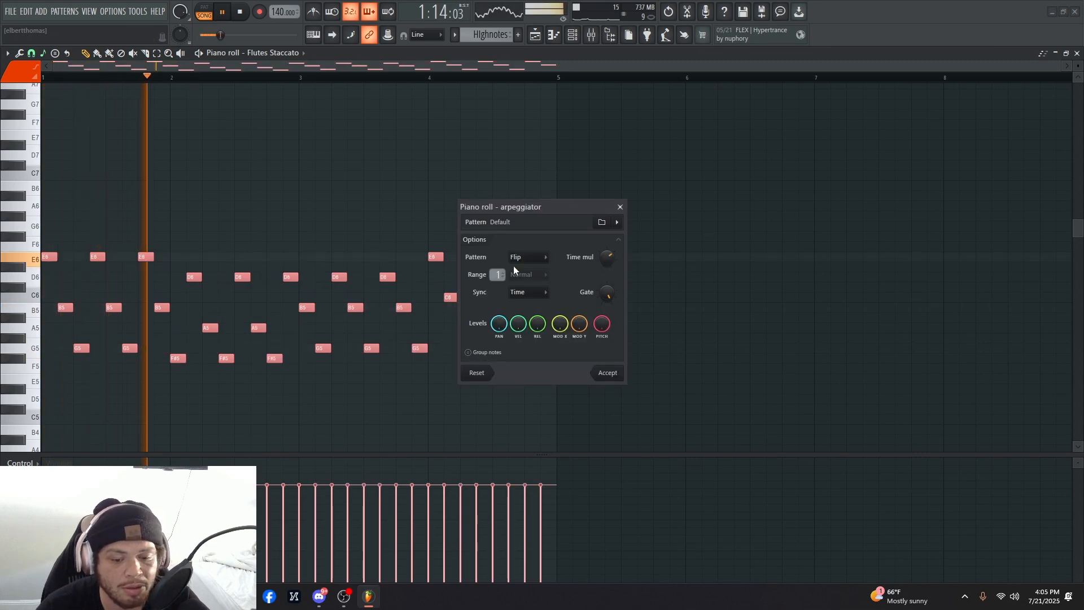
{"action": "scroll", "coordinate": [606, 263], "scroll_direction": "down", "scroll_amount": 1}
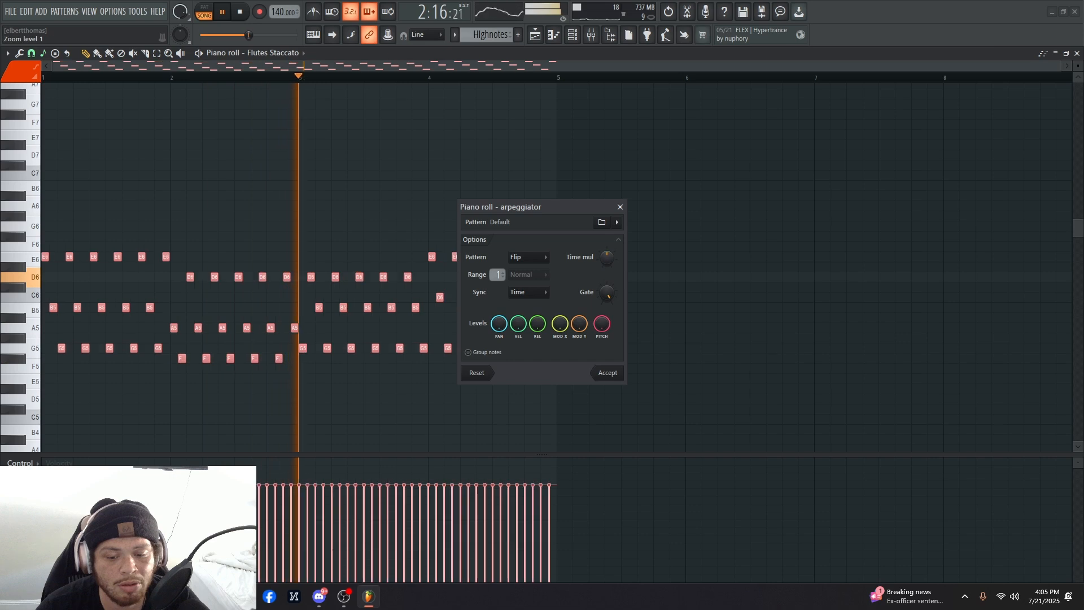
{"action": "left_click_drag", "start_coordinate": [606, 264], "coordinate": [605, 228]}
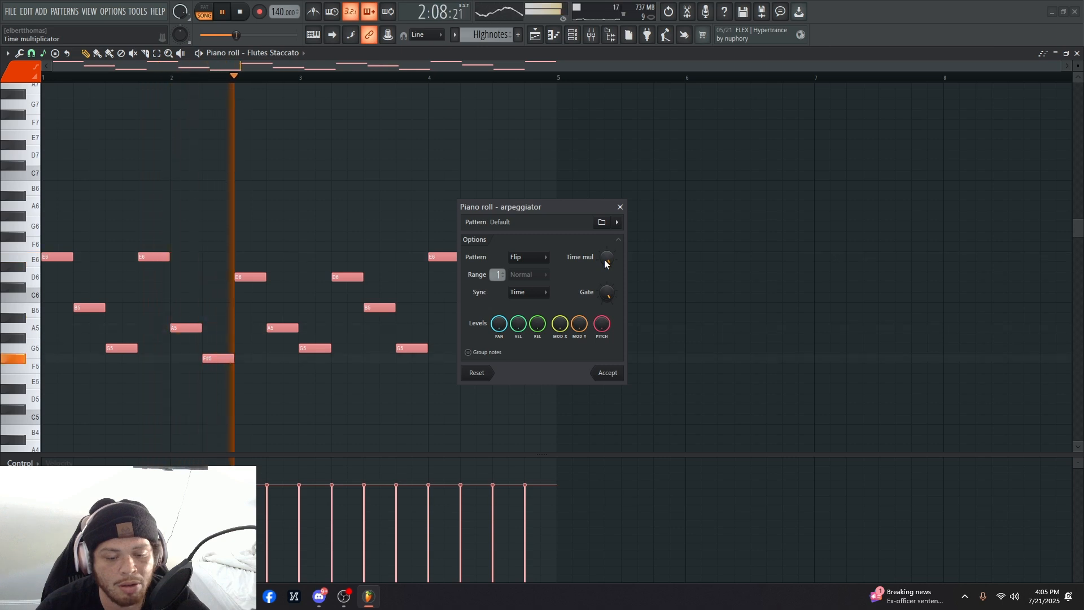
{"action": "mouse_move", "coordinate": [606, 264]}
{"action": "left_mouse_down"}
{"action": "mouse_move", "coordinate": [605, 293]}
{"action": "mouse_move", "coordinate": [605, 284]}
{"action": "left_mouse_up"}
- Try the Alternate arpeggio pattern during playback and return the pattern to Flip
{"action": "left_click", "coordinate": [539, 256]}
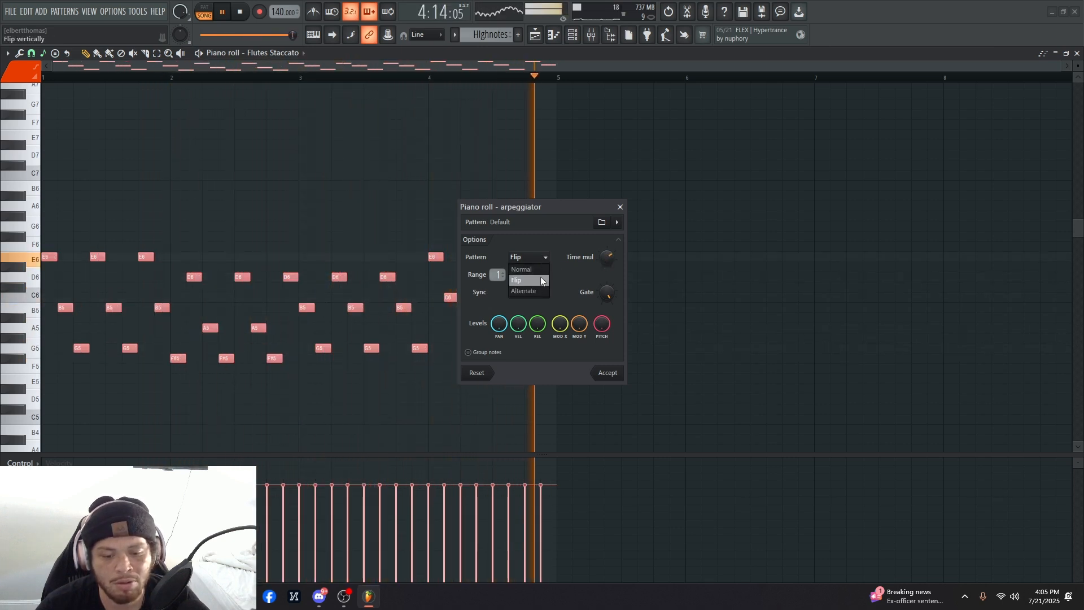
{"action": "left_click", "coordinate": [540, 276]}
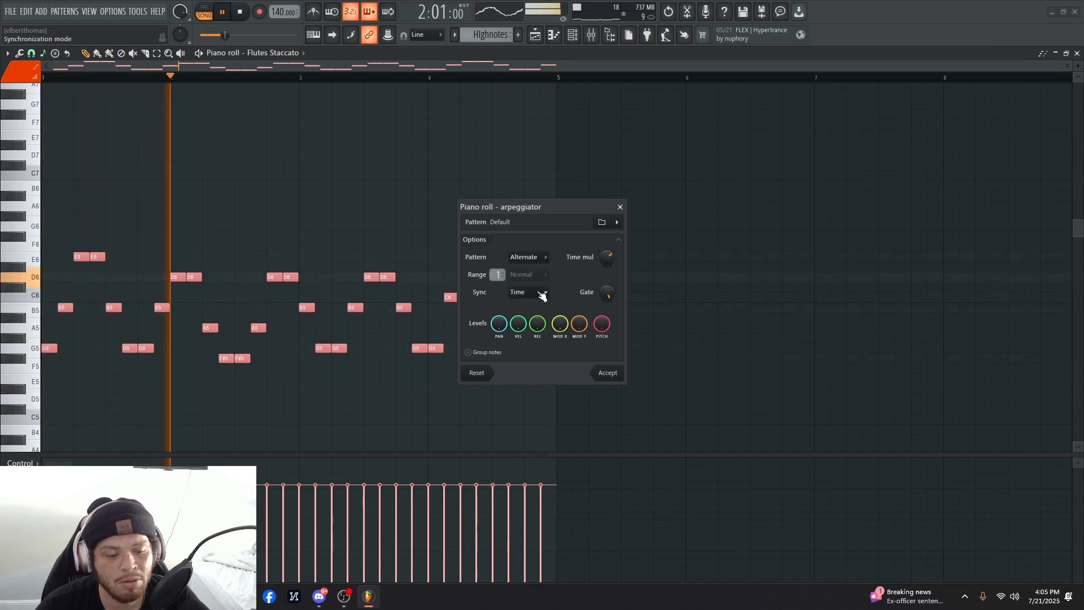
{"action": "left_click", "coordinate": [540, 256]}
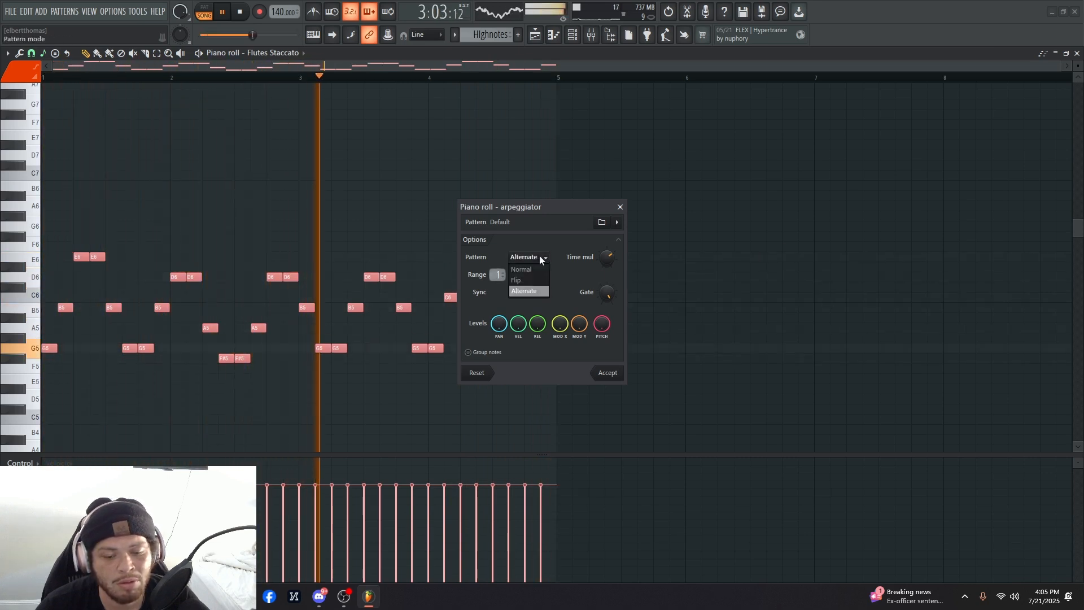
{"action": "left_click", "coordinate": [532, 278]}
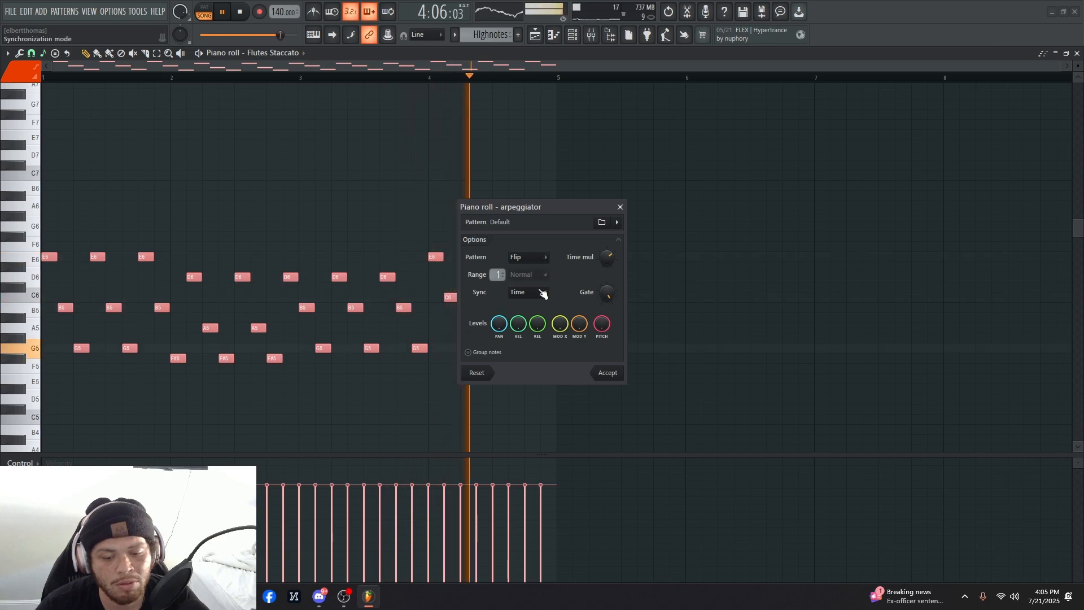
- Try Block synchronization for the arpeggio during playback and return the sync to Time
{"action": "left_click", "coordinate": [543, 292]}
{"action": "left_click", "coordinate": [534, 314]}
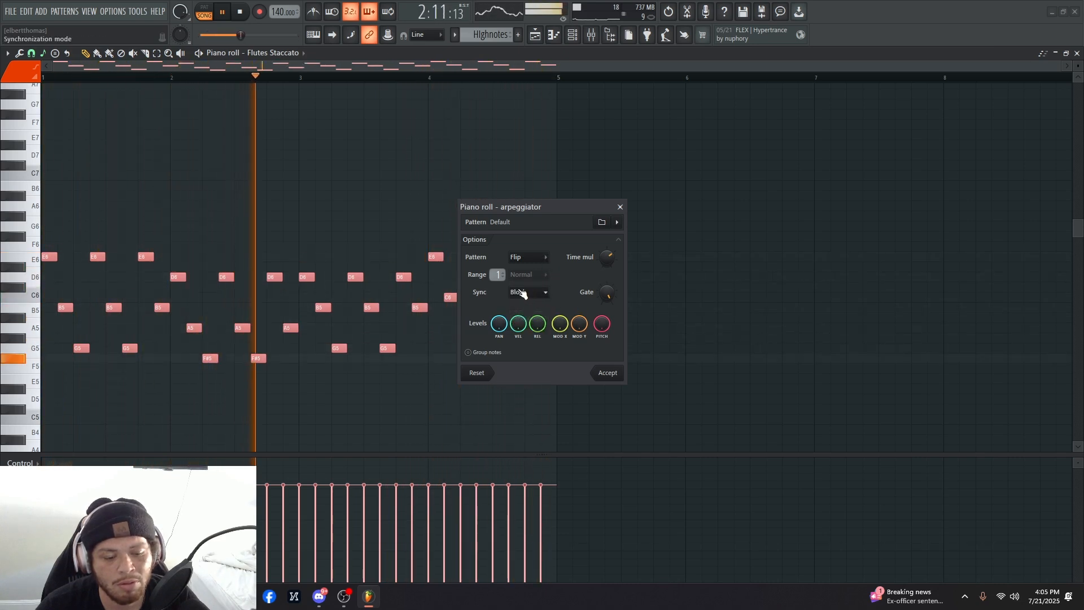
{"action": "left_click", "coordinate": [536, 288]}
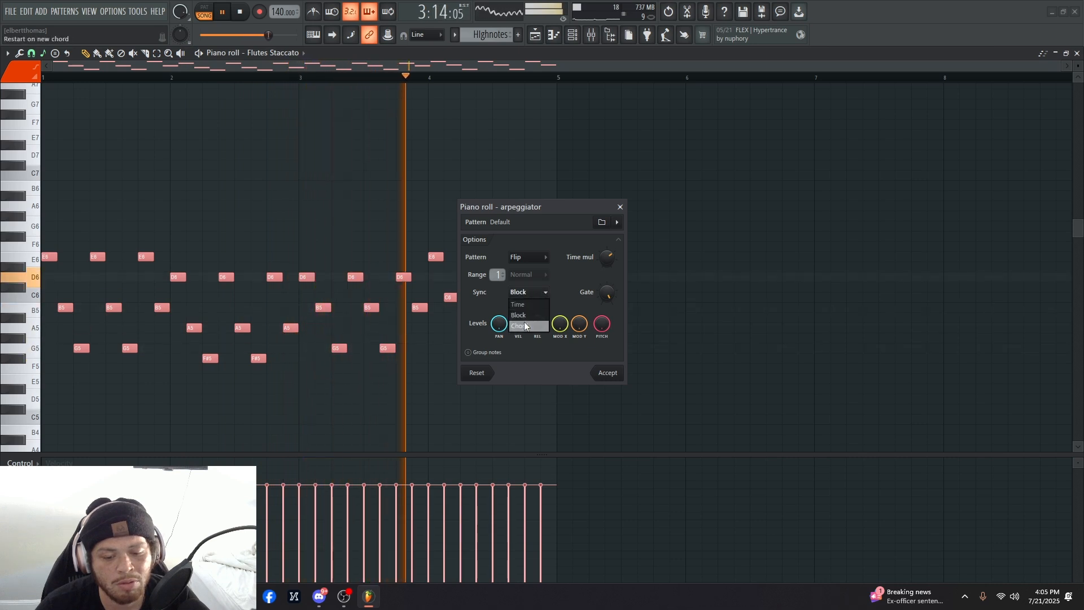
{"action": "left_click", "coordinate": [541, 323]}
{"action": "left_click", "coordinate": [535, 292]}
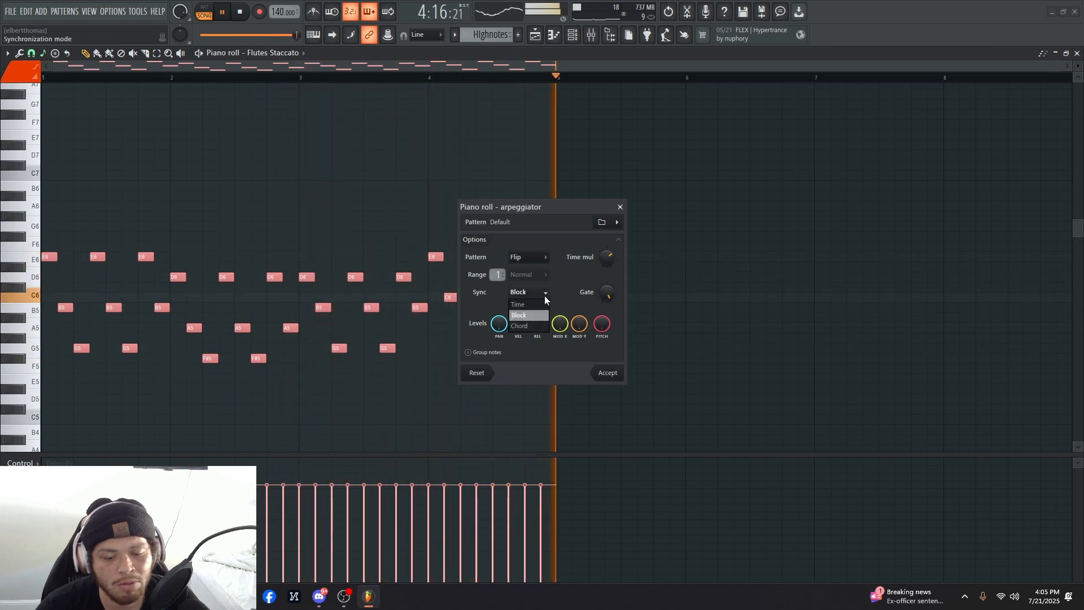
{"action": "left_click", "coordinate": [546, 306]}
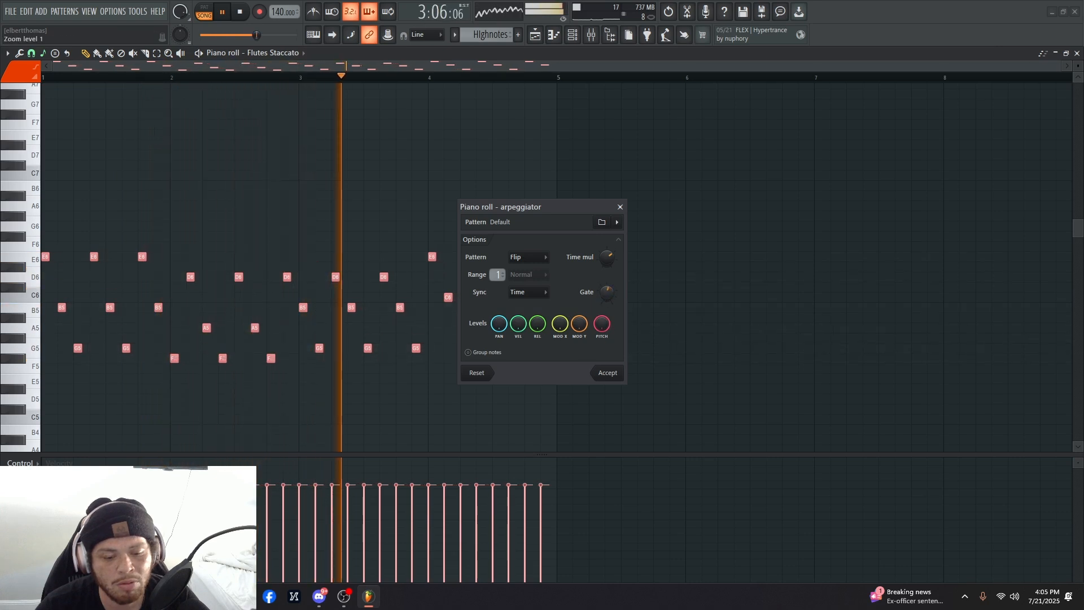
- Shorten the arpeggio notes with a lower gate, compare time multipliers during playback and accept the arpeggio at the faster setting
{"action": "left_click_drag", "start_coordinate": [607, 293], "coordinate": [607, 339]}
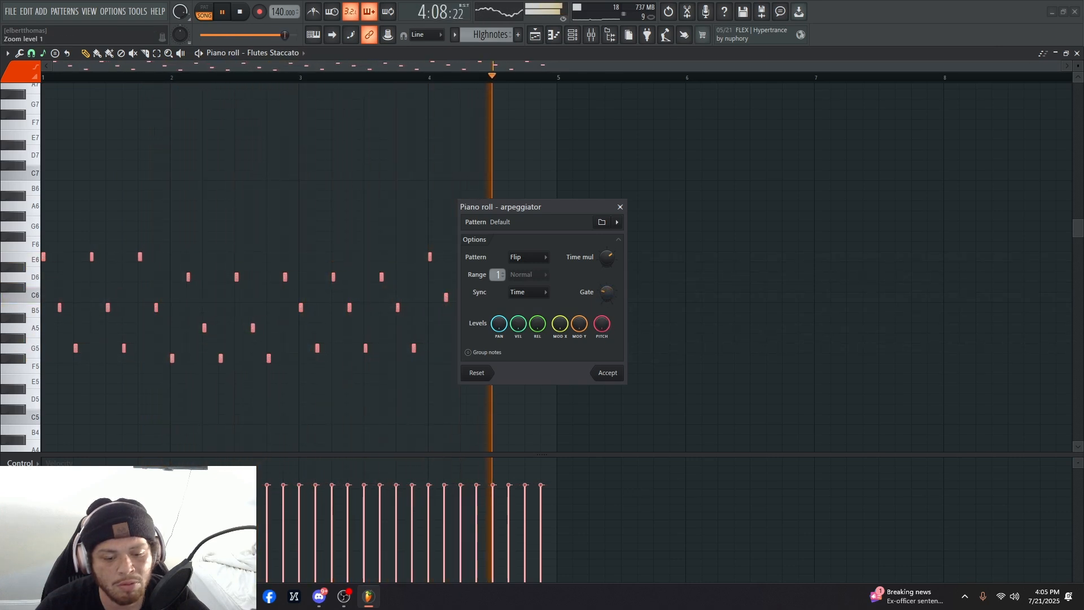
{"action": "mouse_move", "coordinate": [605, 257]}
{"action": "left_mouse_down"}
{"action": "mouse_move", "coordinate": [605, 276]}
{"action": "mouse_move", "coordinate": [609, 240]}
{"action": "mouse_move", "coordinate": [609, 253]}
{"action": "left_mouse_up"}
{"action": "key", "text": "space"}
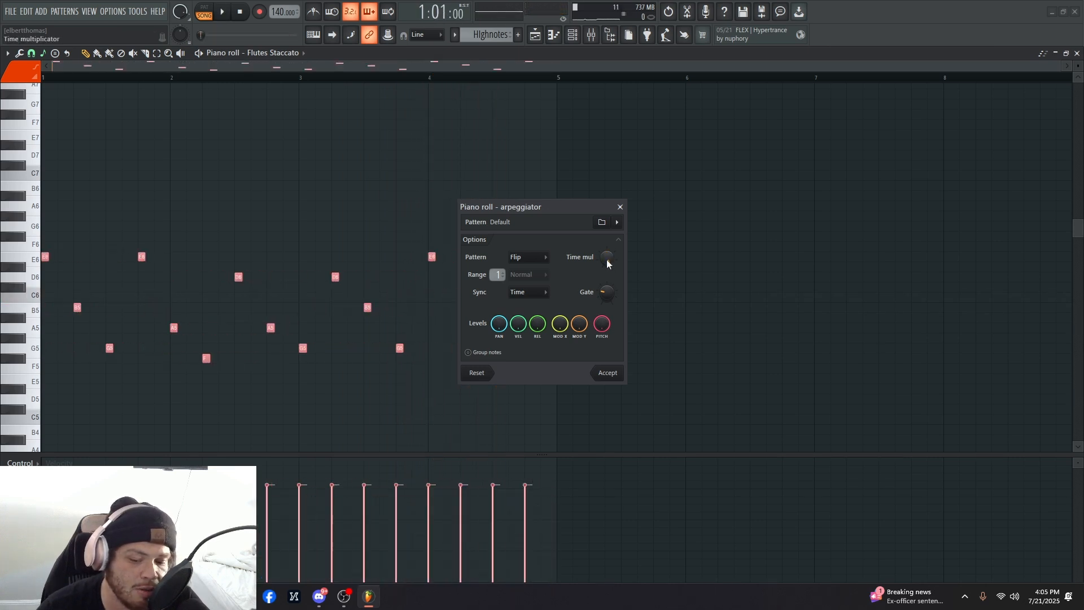
{"action": "mouse_move", "coordinate": [607, 258]}
{"action": "left_mouse_down"}
{"action": "mouse_move", "coordinate": [607, 274]}
{"action": "mouse_move", "coordinate": [606, 259]}
{"action": "left_mouse_up"}
{"action": "key", "text": "space"}
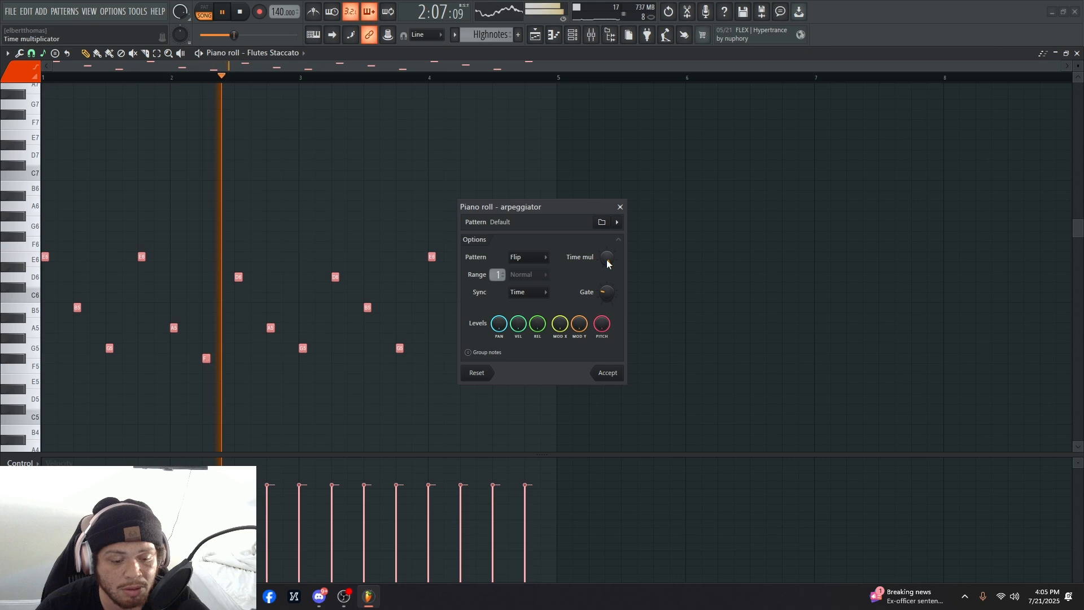
{"action": "left_click_drag", "start_coordinate": [607, 264], "coordinate": [607, 257]}
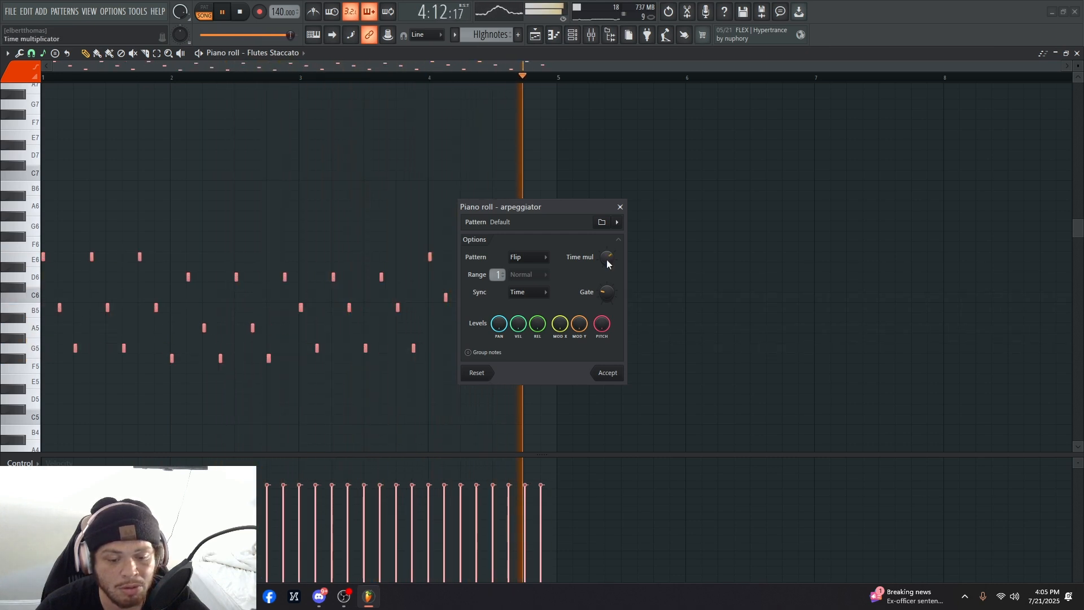
{"action": "left_click", "coordinate": [619, 380]}
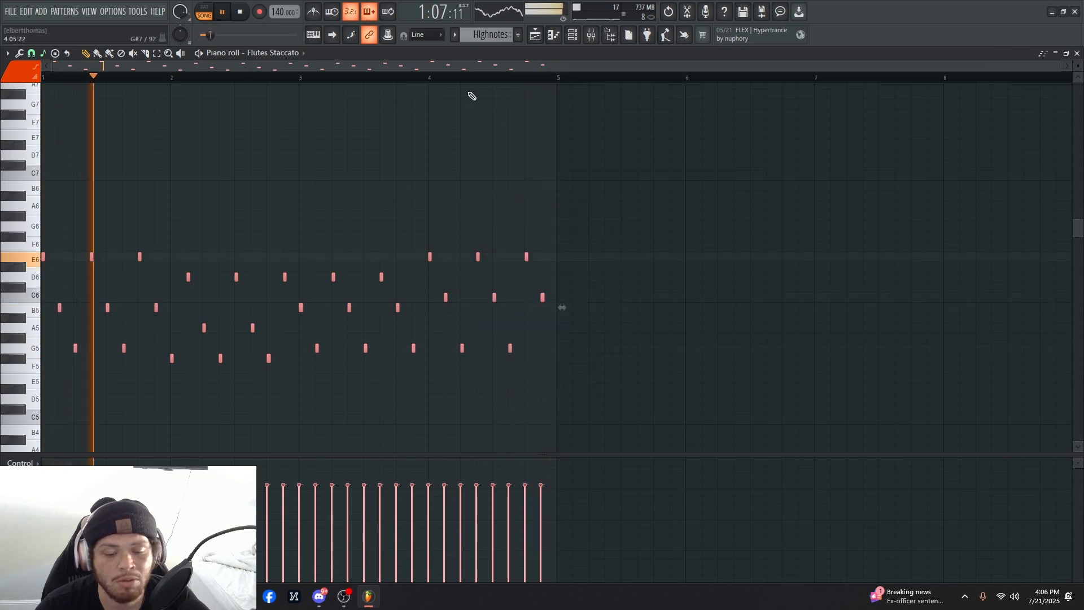
- Return to the playlist while the arpeggiated arrangement plays and stop playback
{"action": "left_click", "coordinate": [535, 35]}
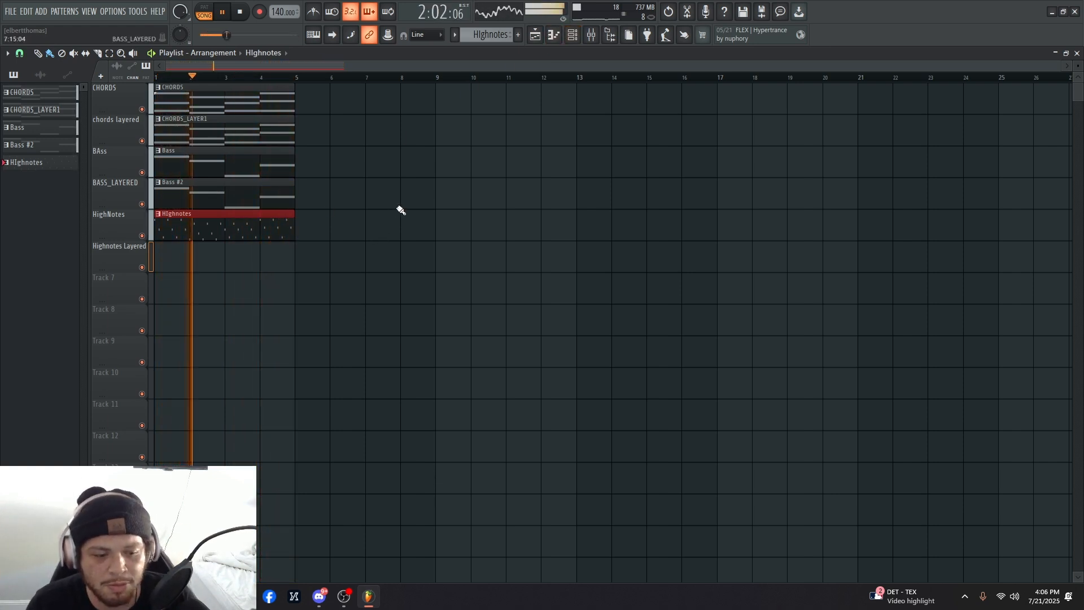
{"action": "key", "text": "space"}
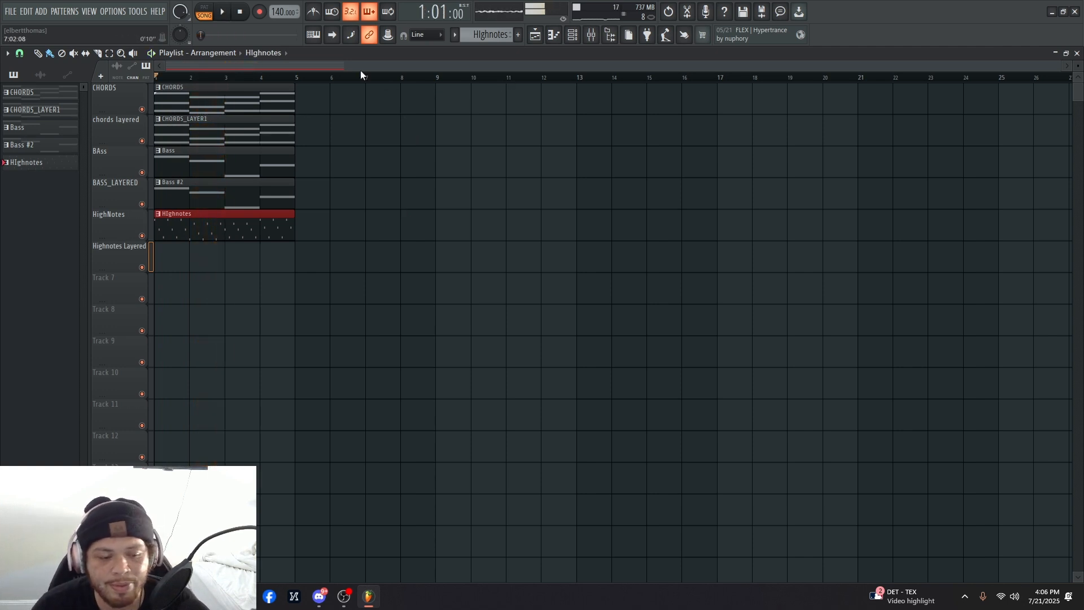
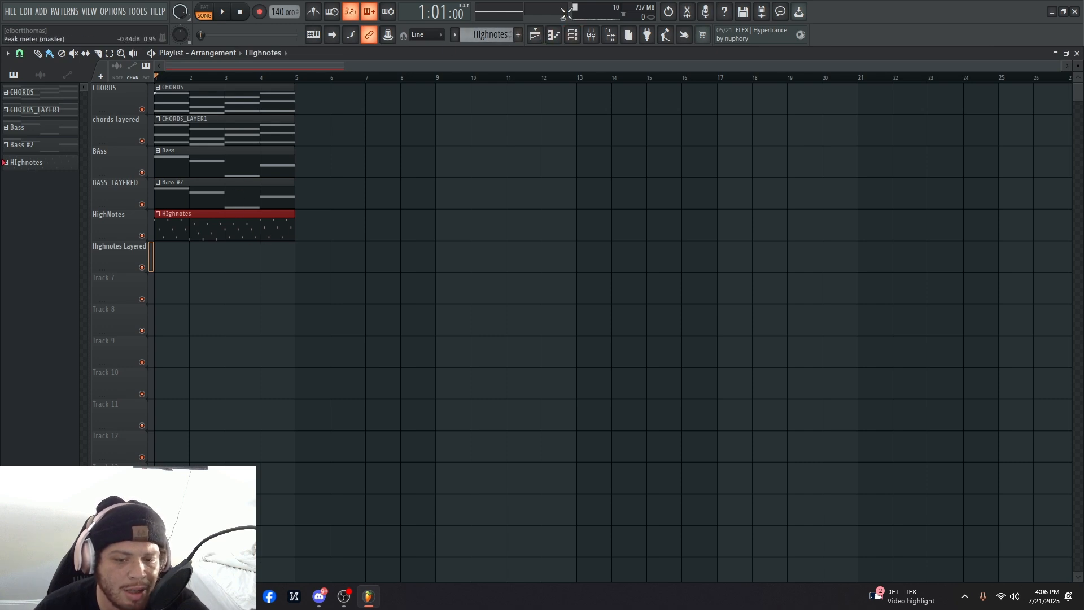
- Clone the HIghnotes pattern and place the copy at bar 1 on the Highnotes Layered track
{"action": "left_click", "coordinate": [490, 32]}
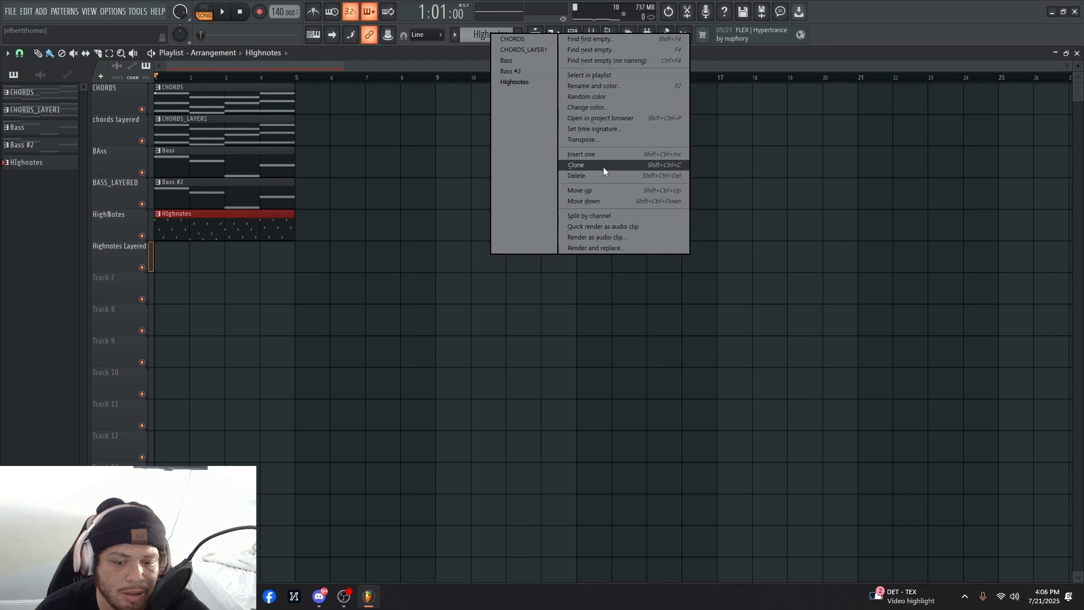
{"action": "right_click", "coordinate": [42, 162]}
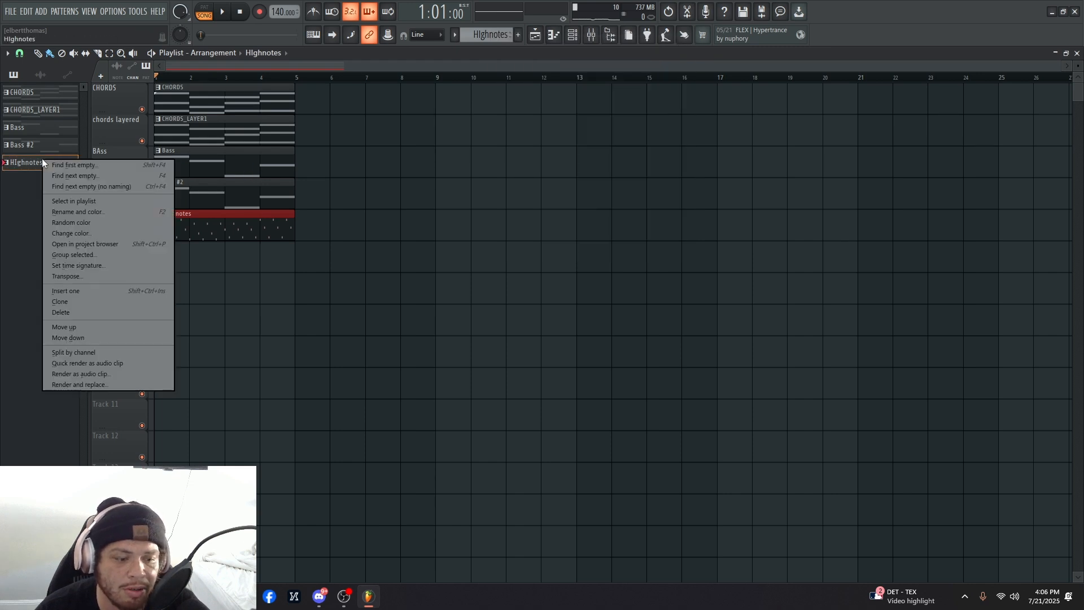
{"action": "left_click", "coordinate": [490, 32]}
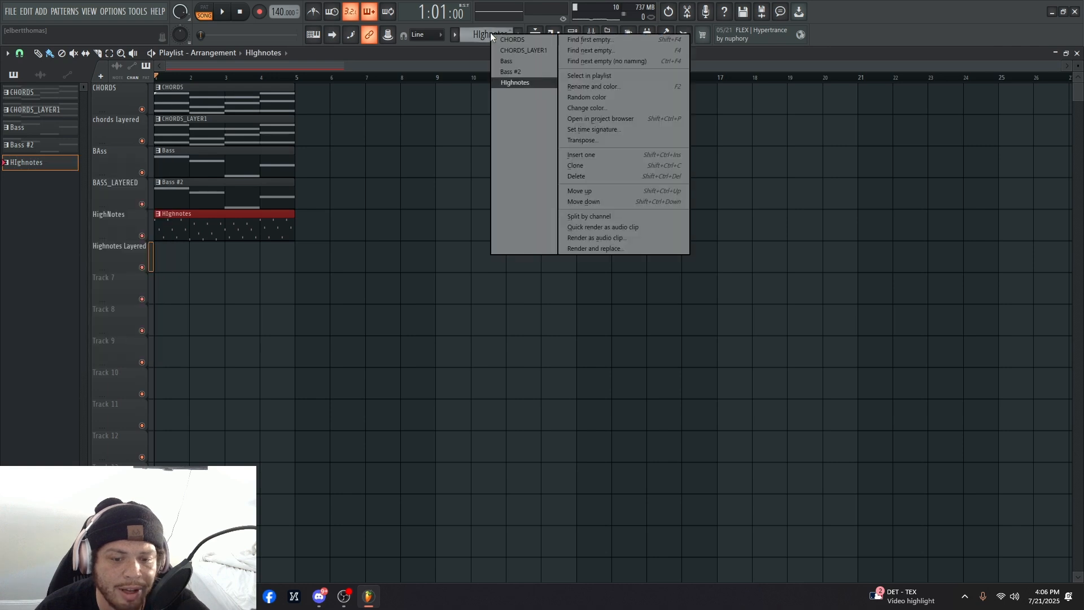
{"action": "left_click", "coordinate": [610, 166]}
{"action": "left_click_drag", "start_coordinate": [213, 263], "coordinate": [36, 267]}
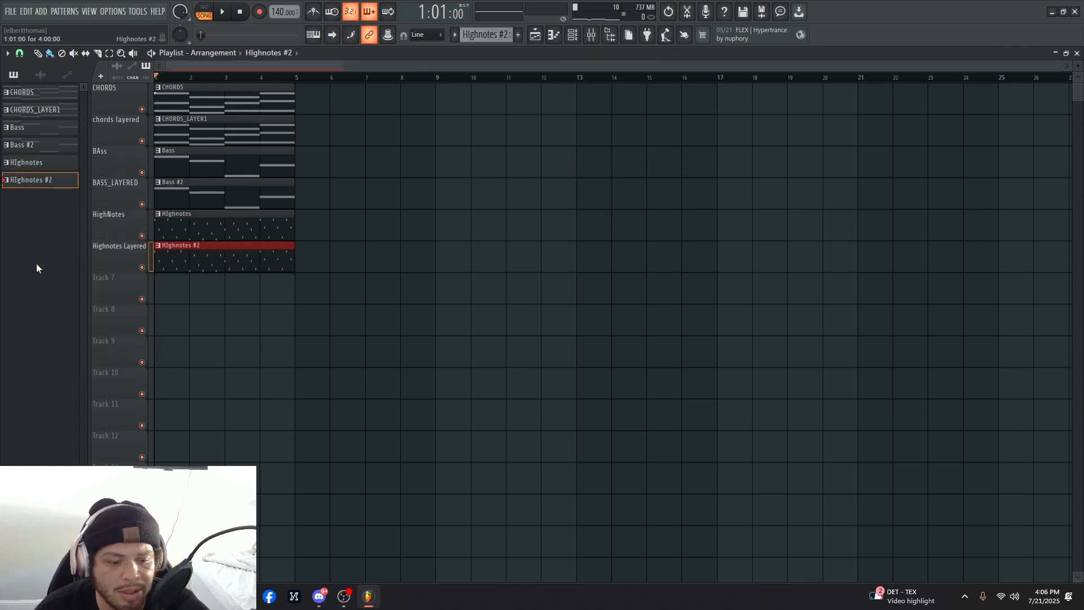
- Add a new Vital instrument channel to the channel rack for the cloned pattern
{"action": "left_click", "coordinate": [571, 35]}
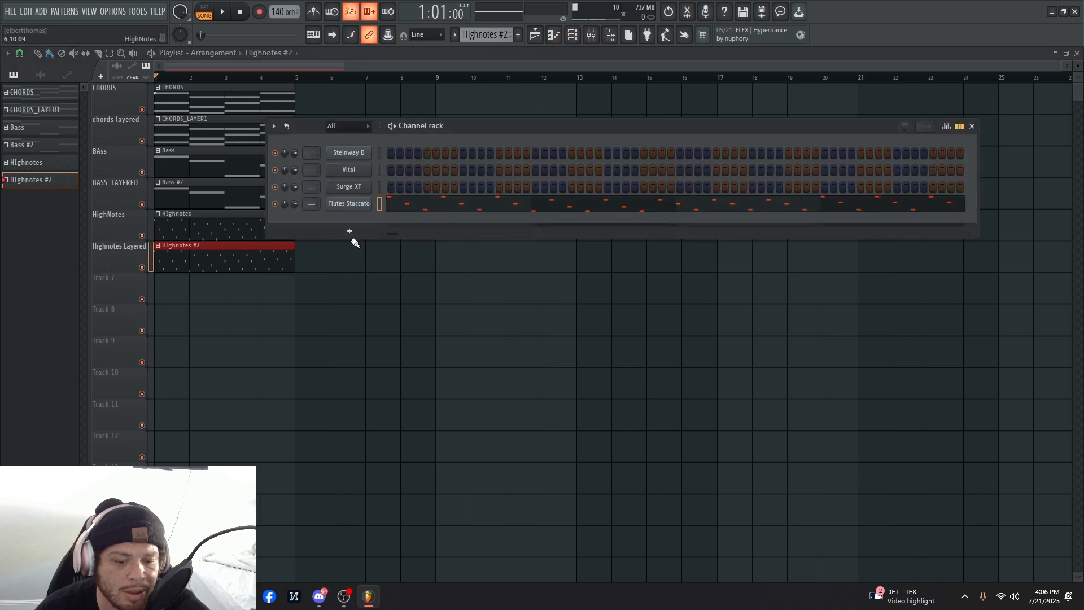
{"action": "left_click", "coordinate": [354, 235]}
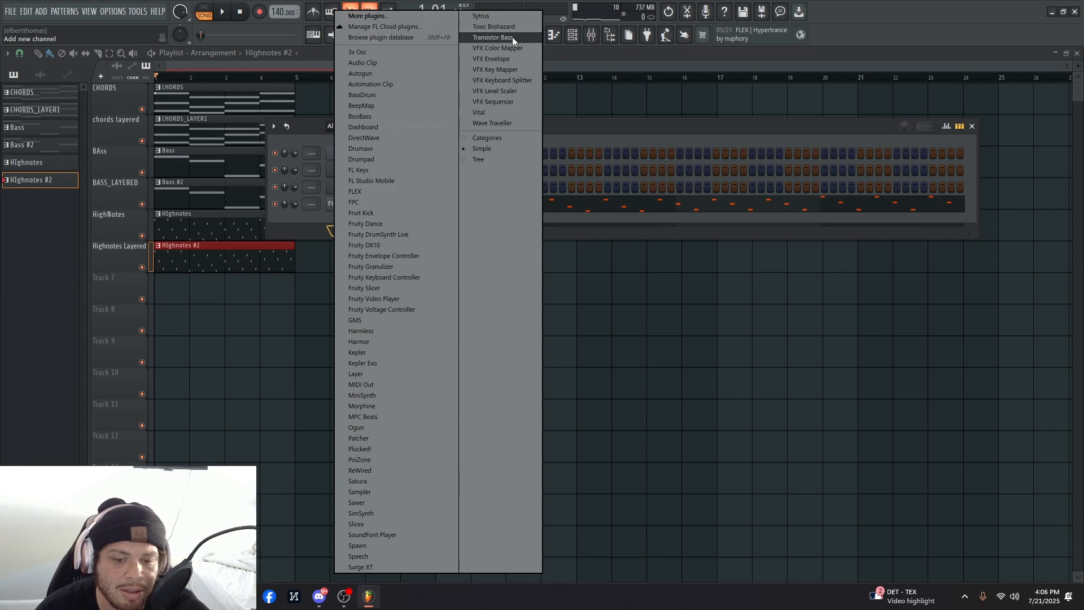
{"action": "left_click", "coordinate": [521, 111]}
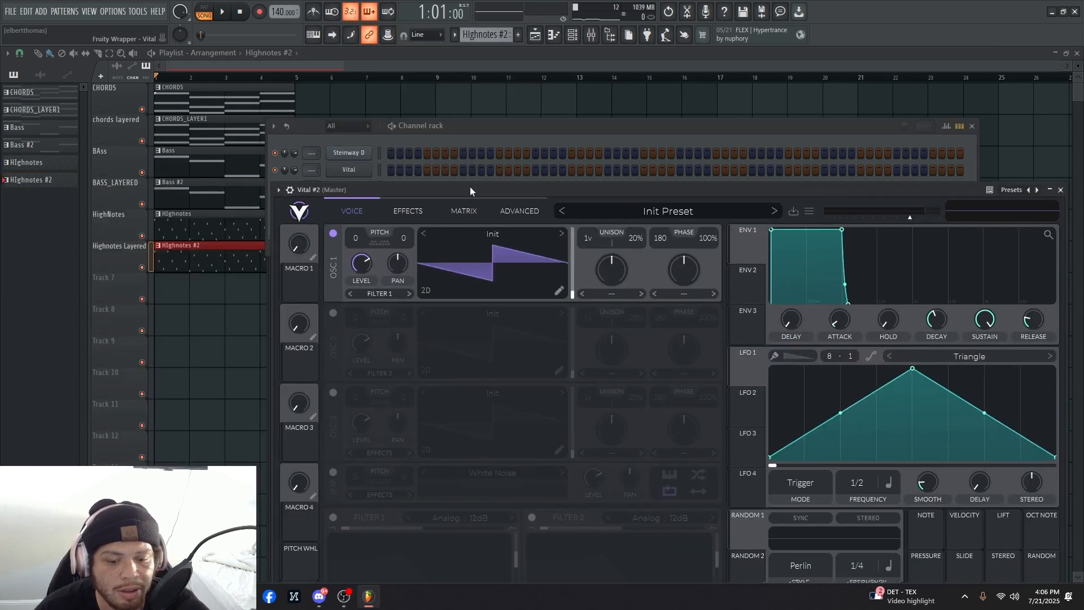
{"action": "left_click_drag", "start_coordinate": [470, 191], "coordinate": [480, 189]}
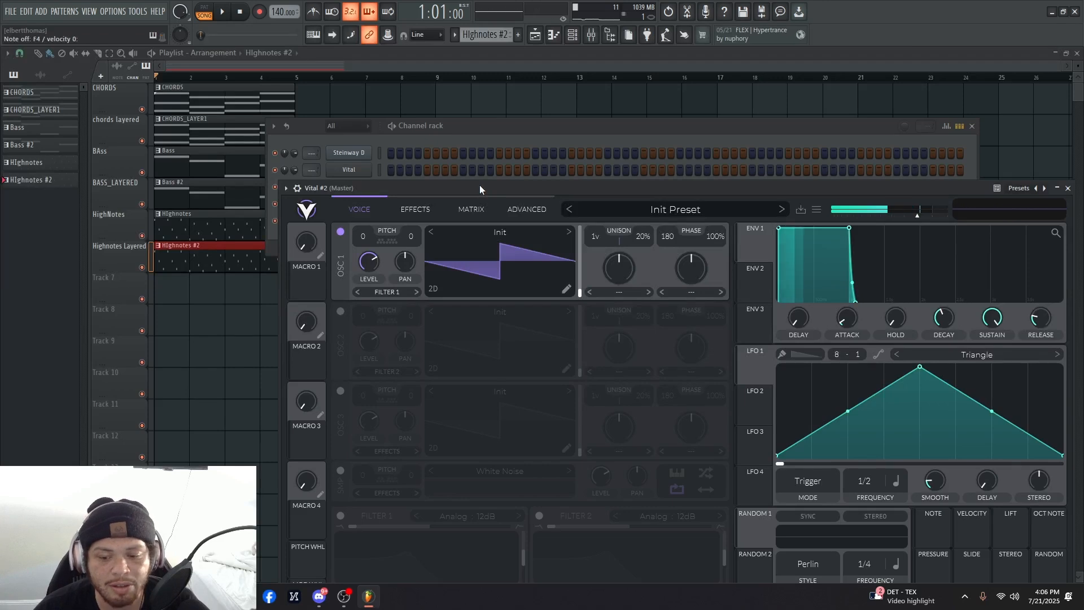
- Audition Vital #2's presets backwards through the list, from Touch Tone to Shepard Tone Template, and close the synth
{"action": "left_click", "coordinate": [568, 209]}
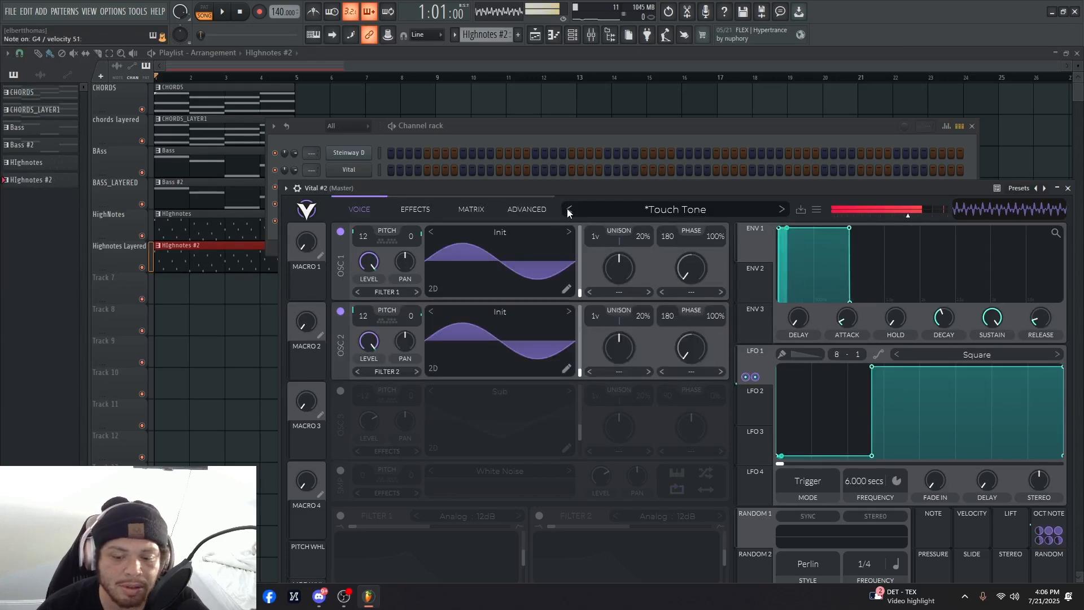
{"action": "left_click", "coordinate": [567, 209]}
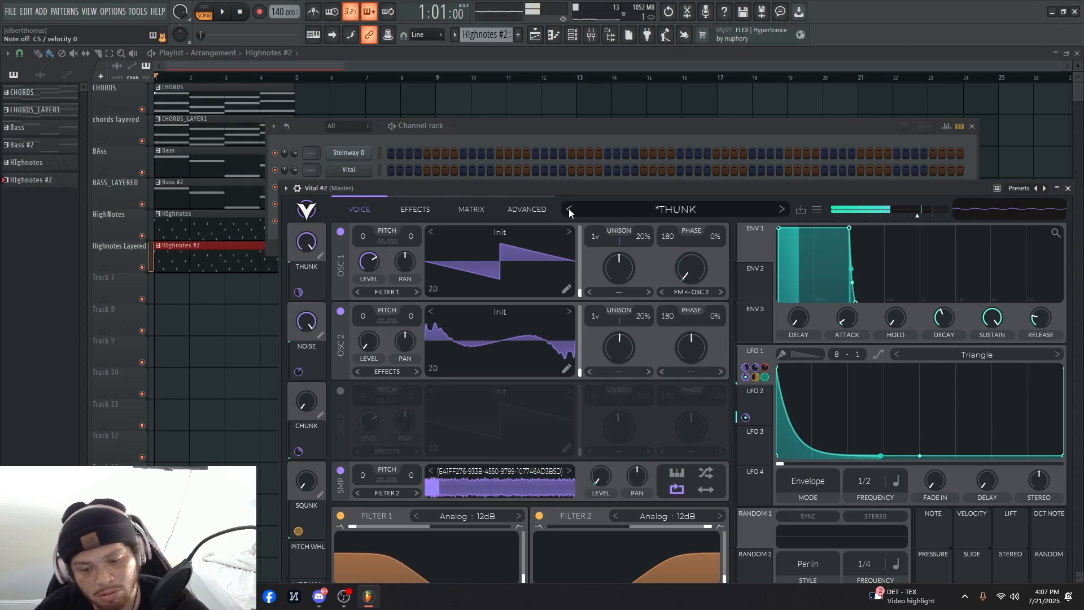
{"action": "left_click", "coordinate": [568, 209]}
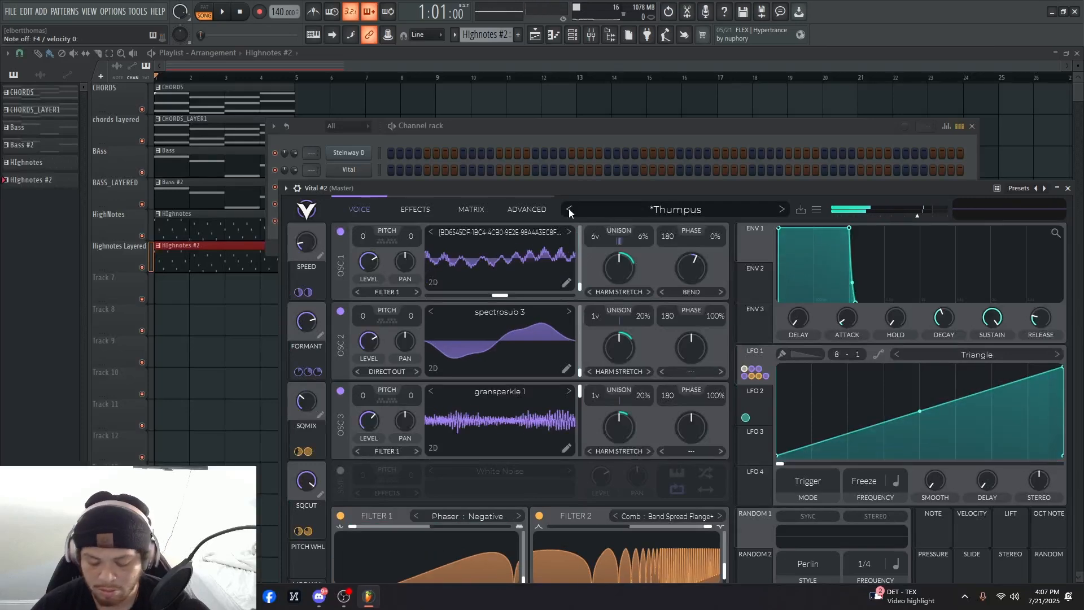
{"action": "left_click", "coordinate": [568, 209]}
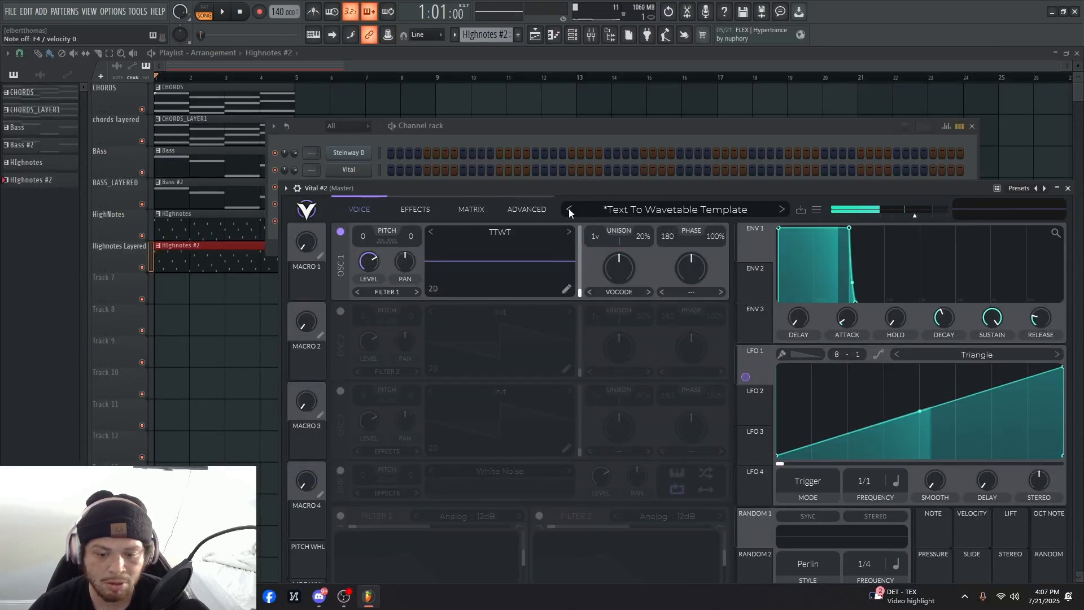
{"action": "left_click", "coordinate": [568, 208]}
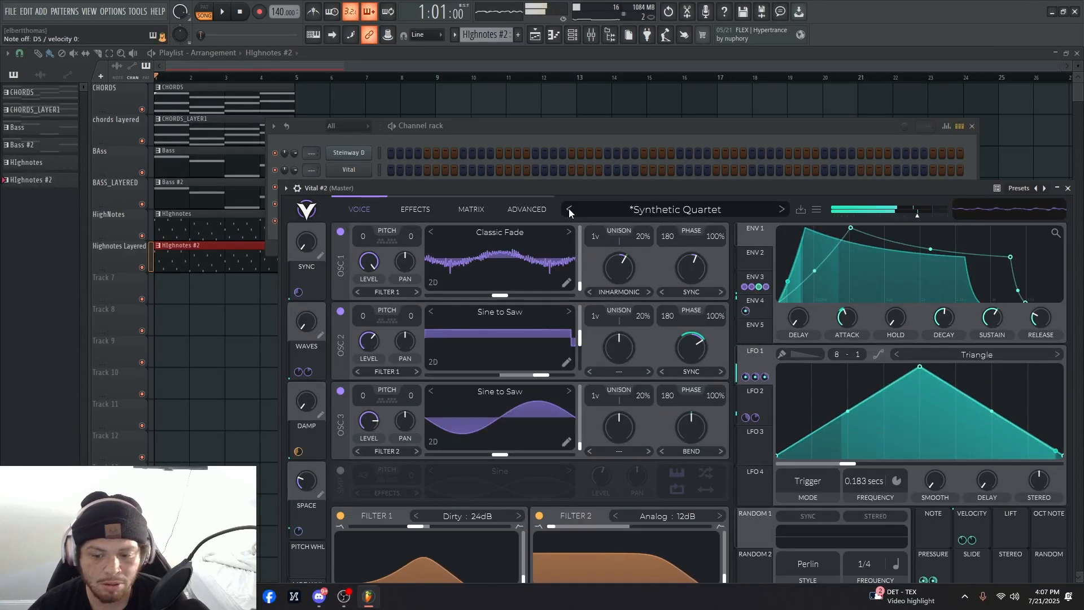
{"action": "left_click", "coordinate": [567, 209]}
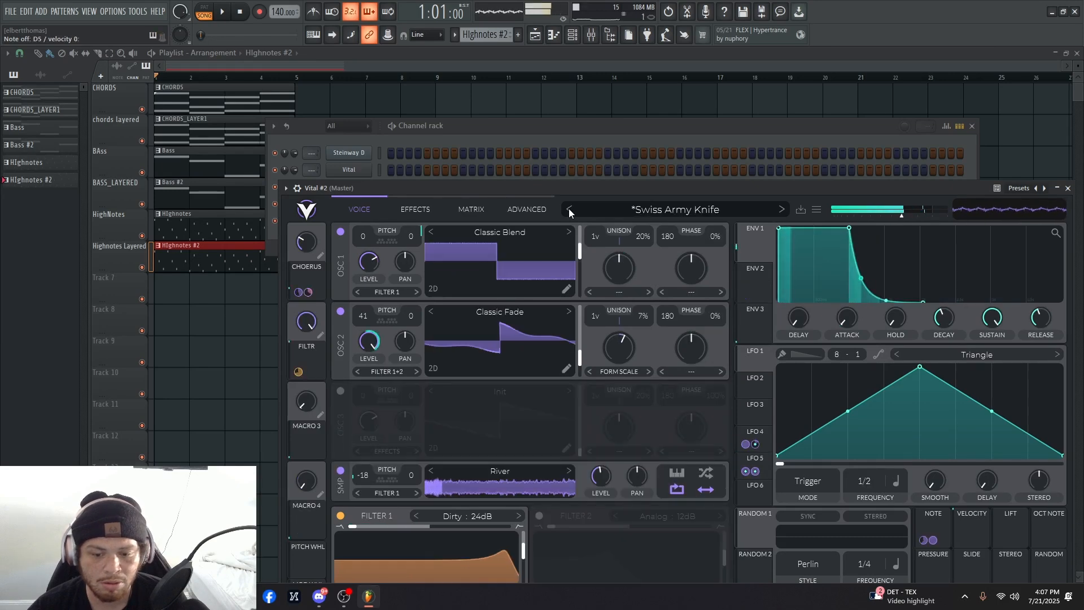
{"action": "left_click", "coordinate": [568, 209]}
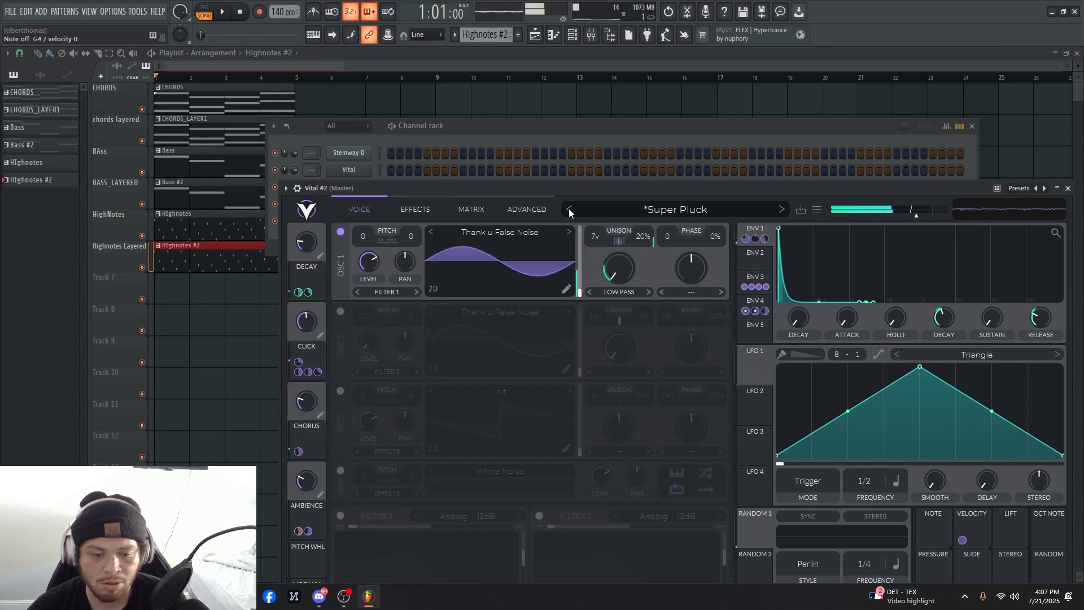
{"action": "left_click", "coordinate": [567, 209]}
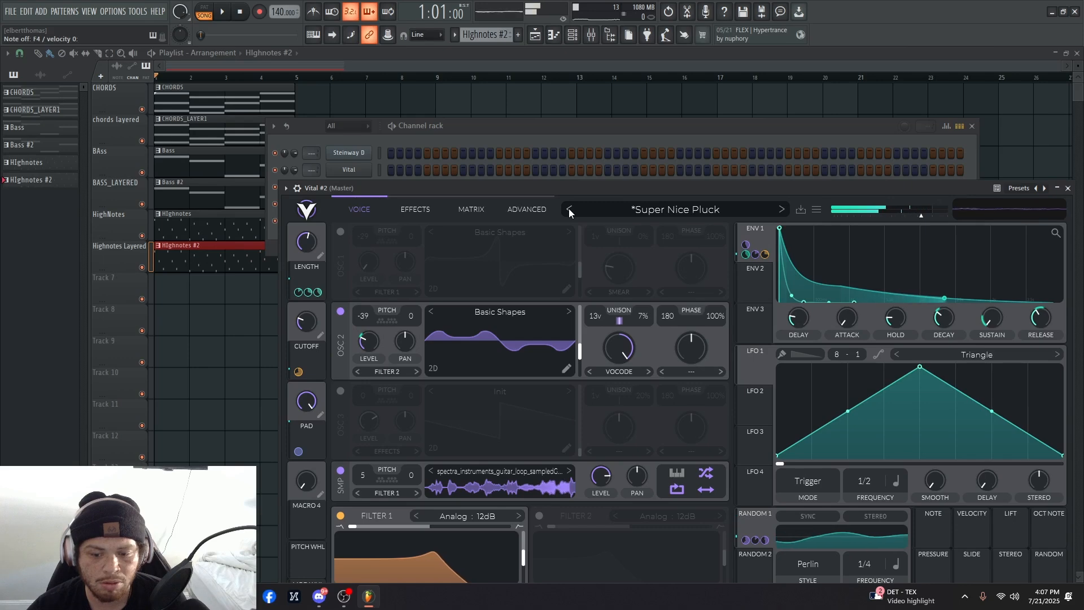
{"action": "left_click", "coordinate": [567, 208]}
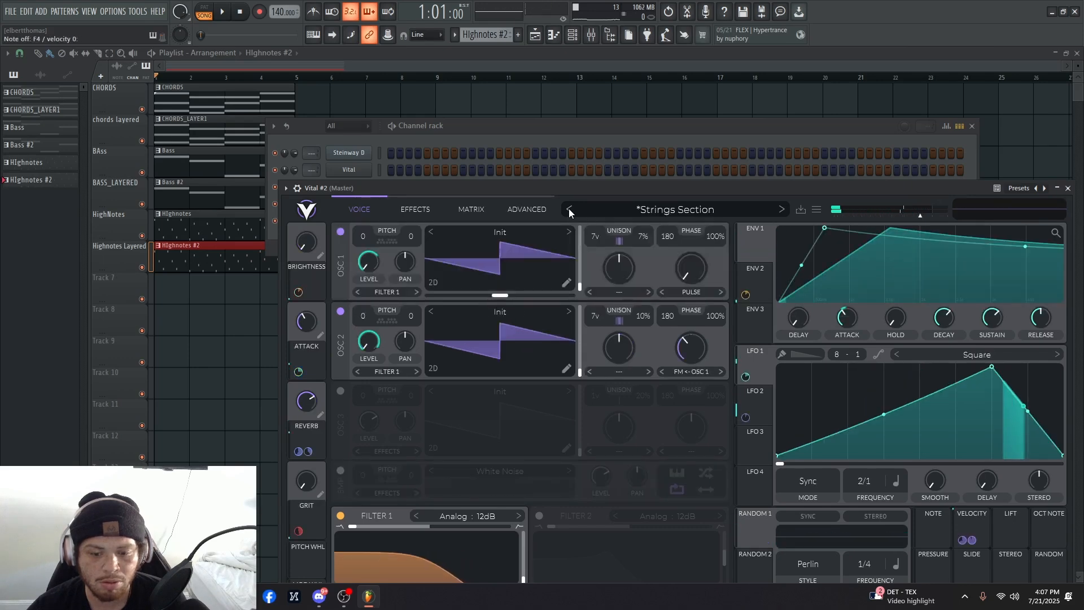
{"action": "left_click", "coordinate": [568, 209]}
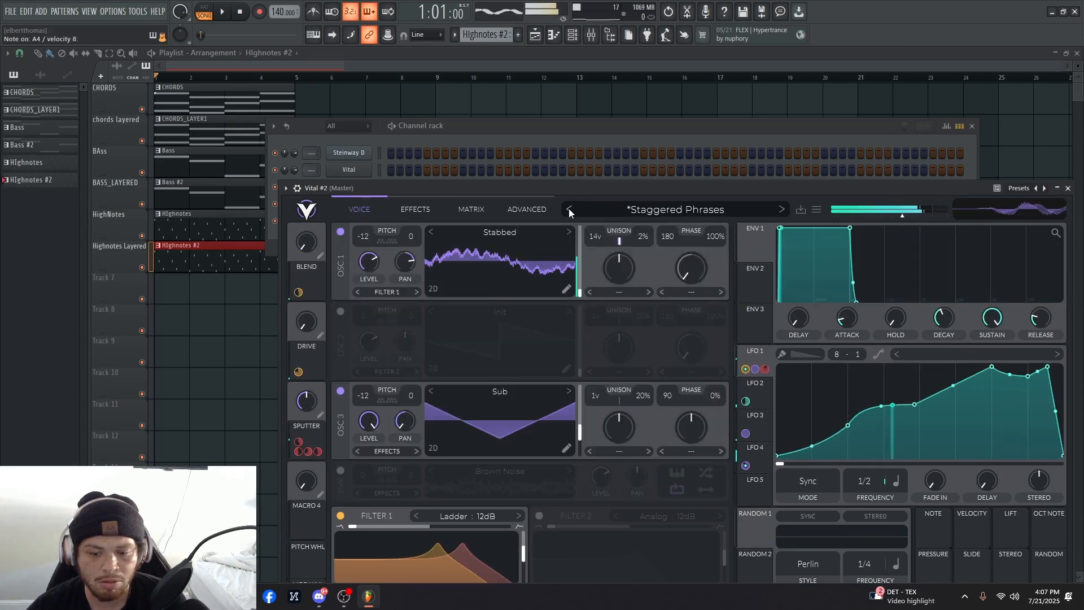
{"action": "left_click", "coordinate": [567, 209]}
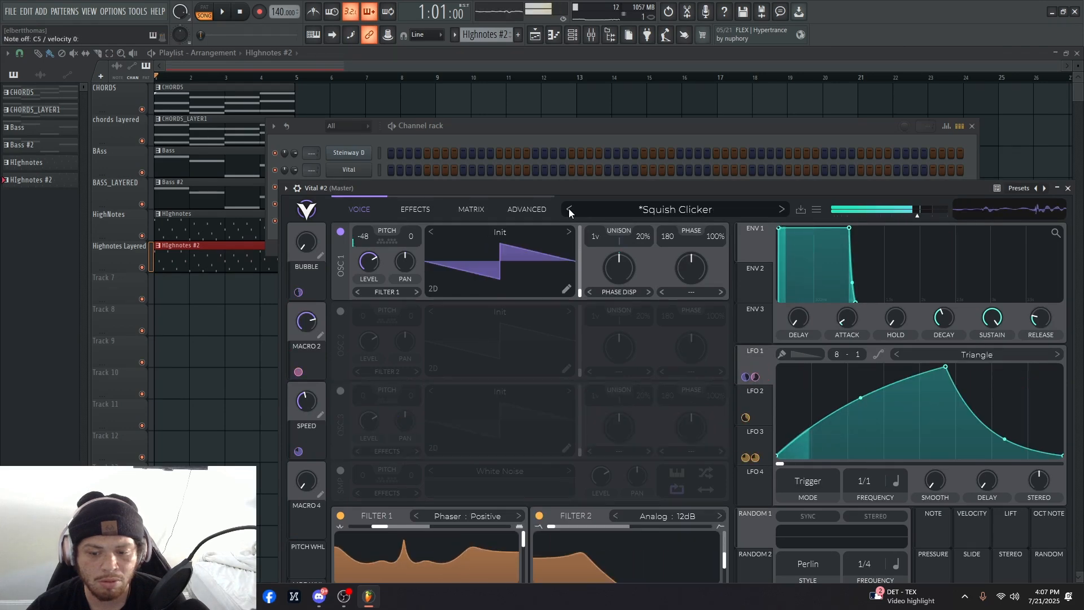
{"action": "left_click", "coordinate": [568, 208]}
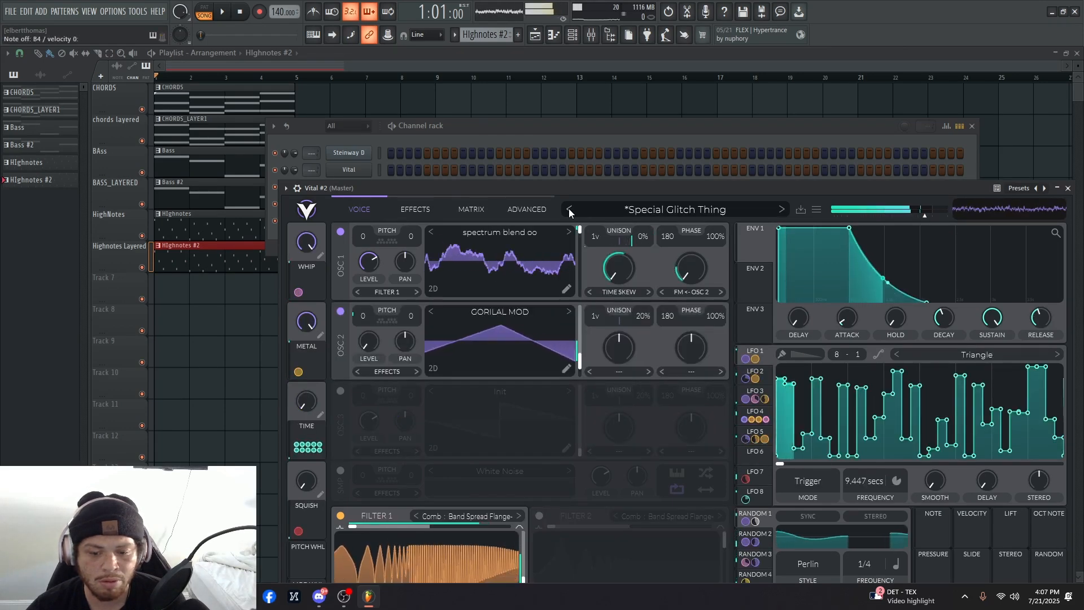
{"action": "left_click", "coordinate": [568, 209]}
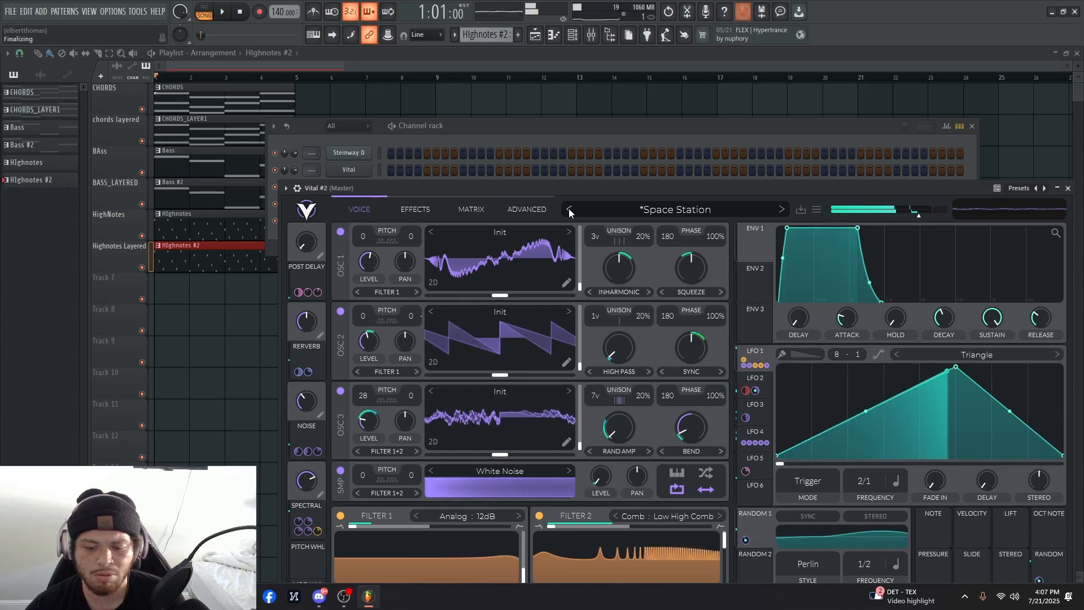
{"action": "left_click", "coordinate": [569, 210]}
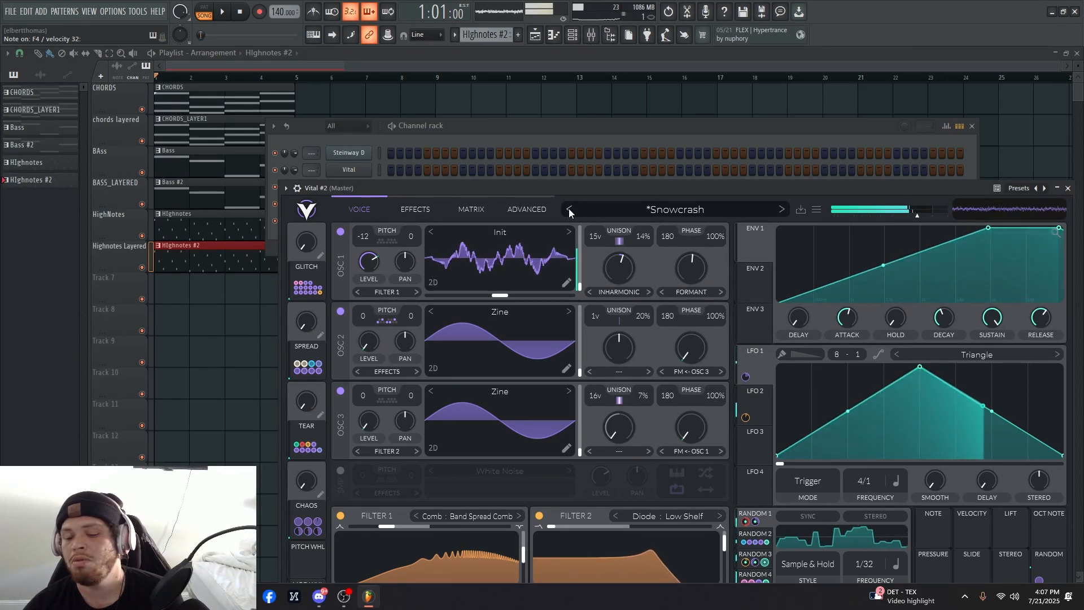
{"action": "left_click", "coordinate": [569, 210]}
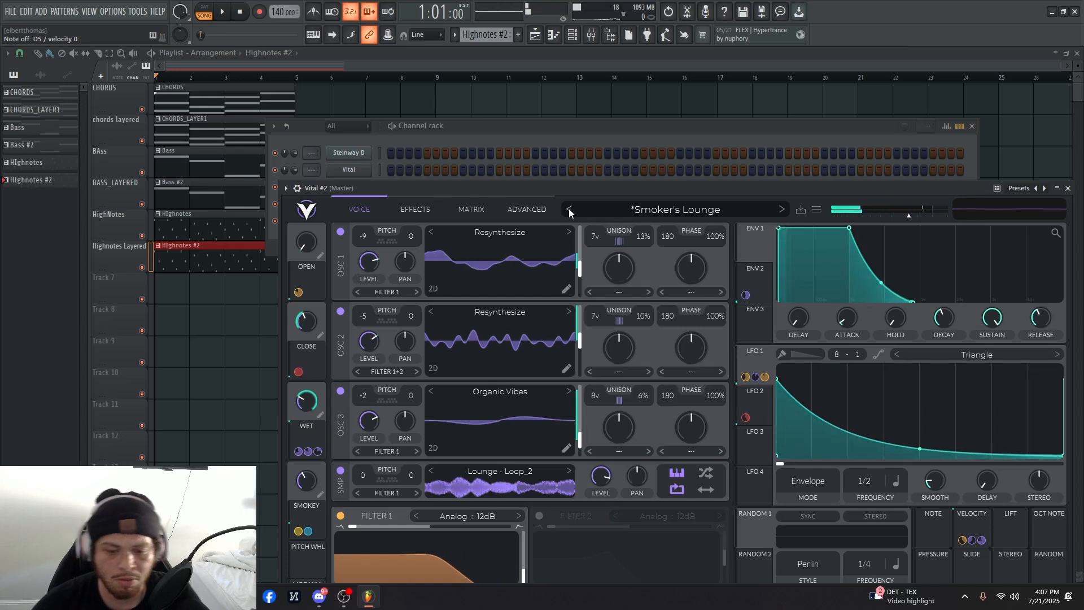
{"action": "left_click", "coordinate": [569, 211]}
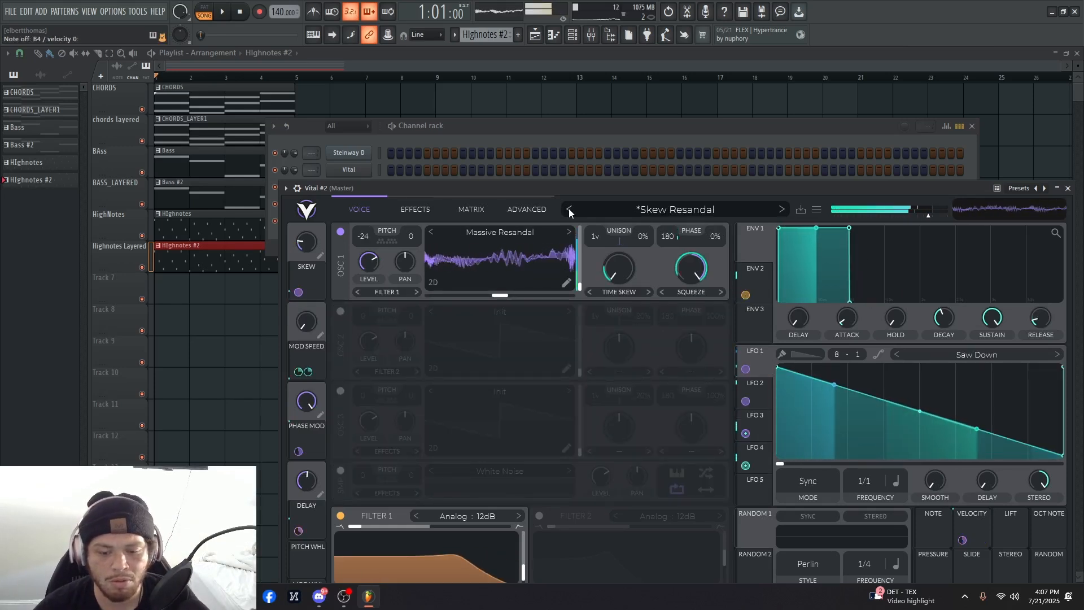
{"action": "left_click", "coordinate": [569, 210]}
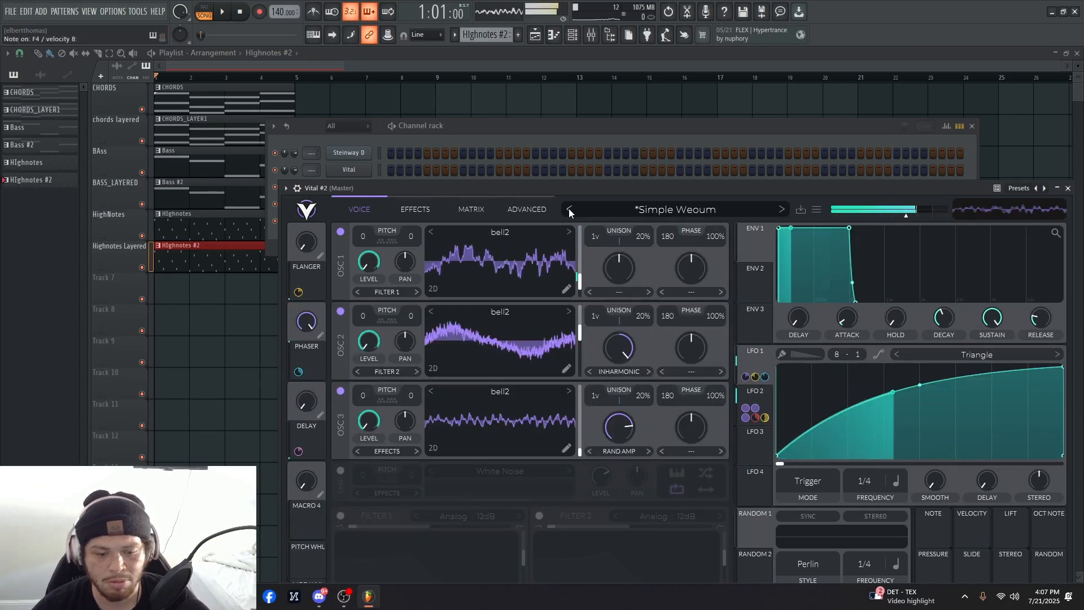
{"action": "left_click", "coordinate": [569, 211]}
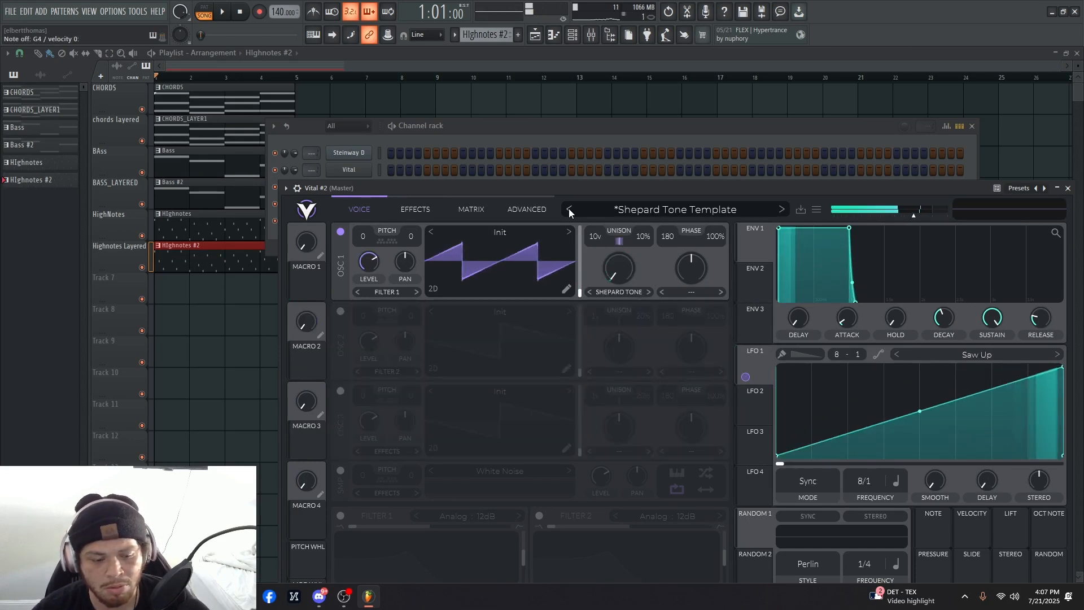
{"action": "key", "text": "Escape"}
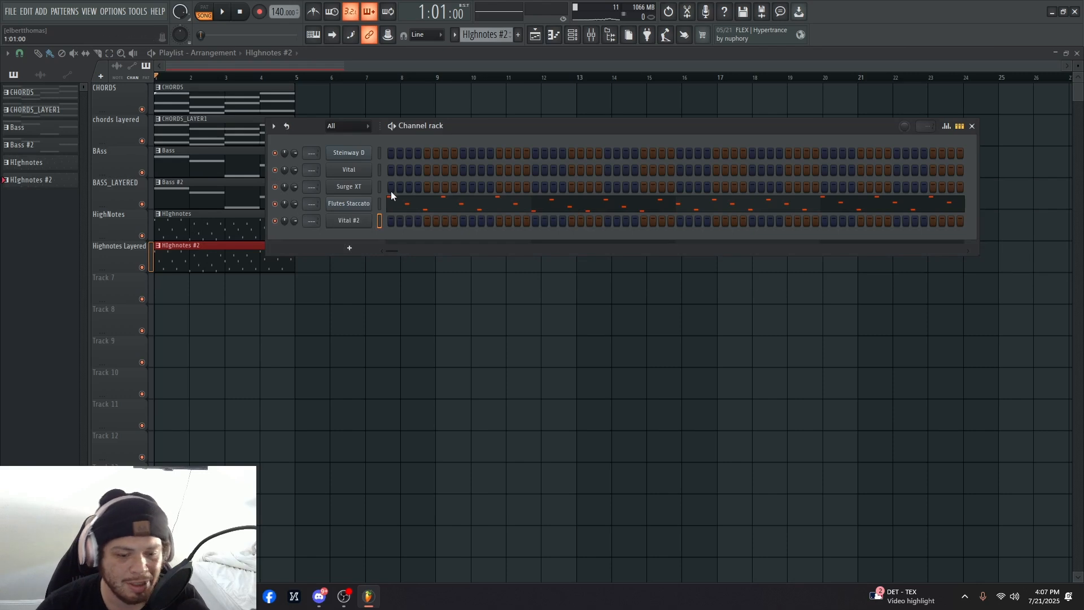
- Paste the high-note melody into the Vital #2 channel and cut it from the Flutes Staccato channel
{"action": "left_click", "coordinate": [379, 220]}
{"action": "key", "text": "ctrl+v"}
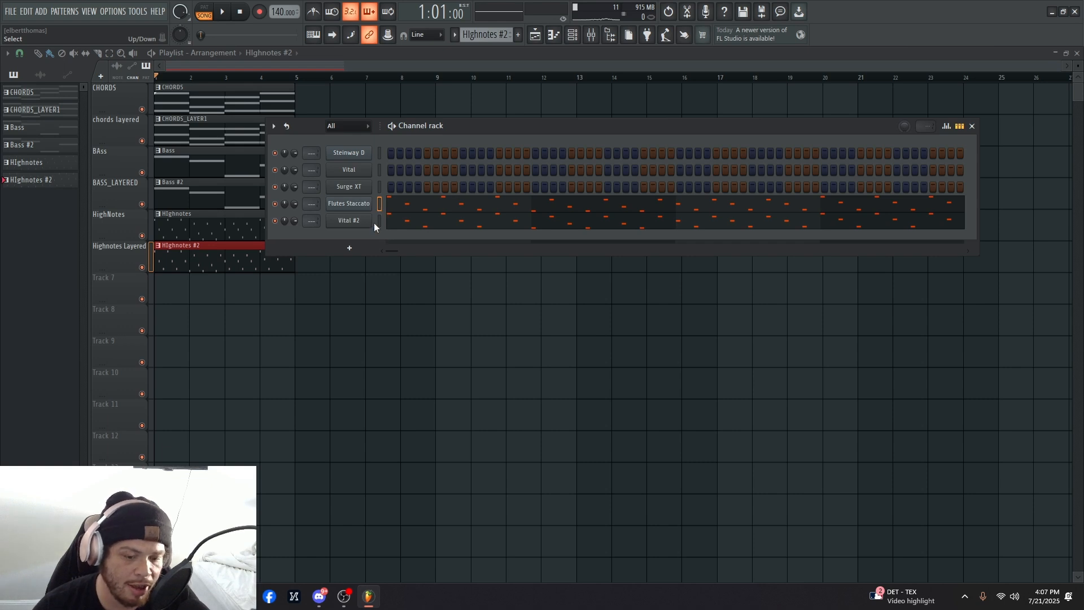
{"action": "right_click", "coordinate": [366, 209]}
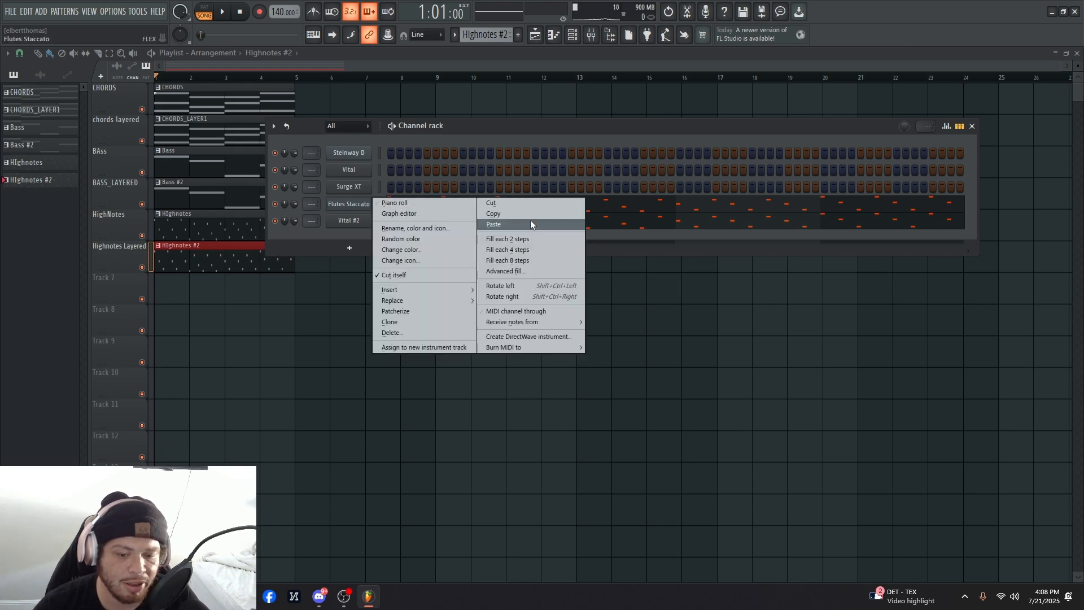
{"action": "left_click", "coordinate": [497, 203]}
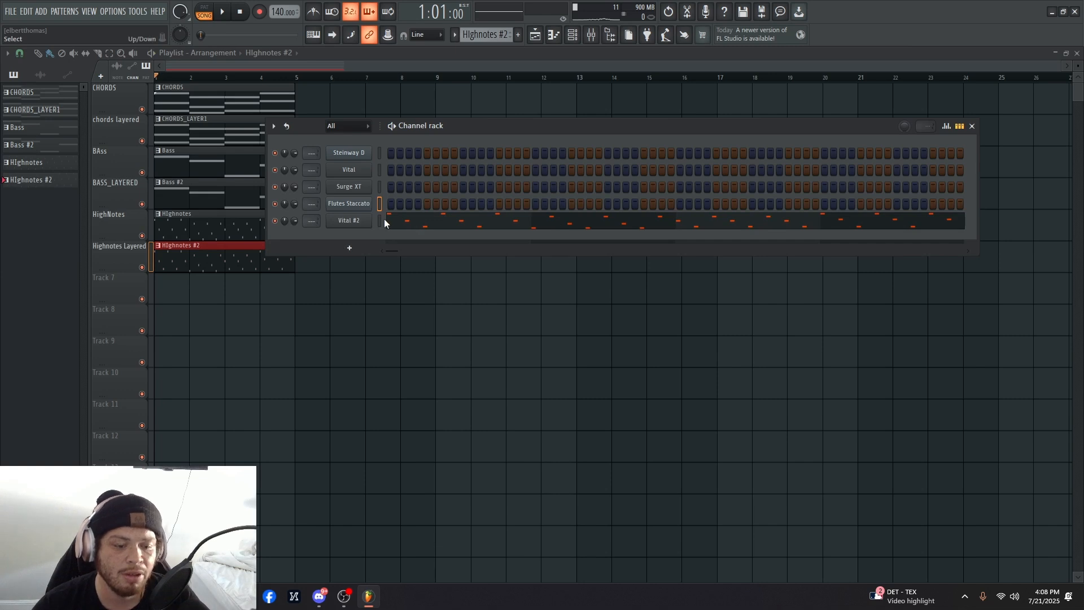
- Play the arrangement and step Vital #2 back through its presets from Touch Tone to Text To Wavetable Template
{"action": "key", "text": "space"}
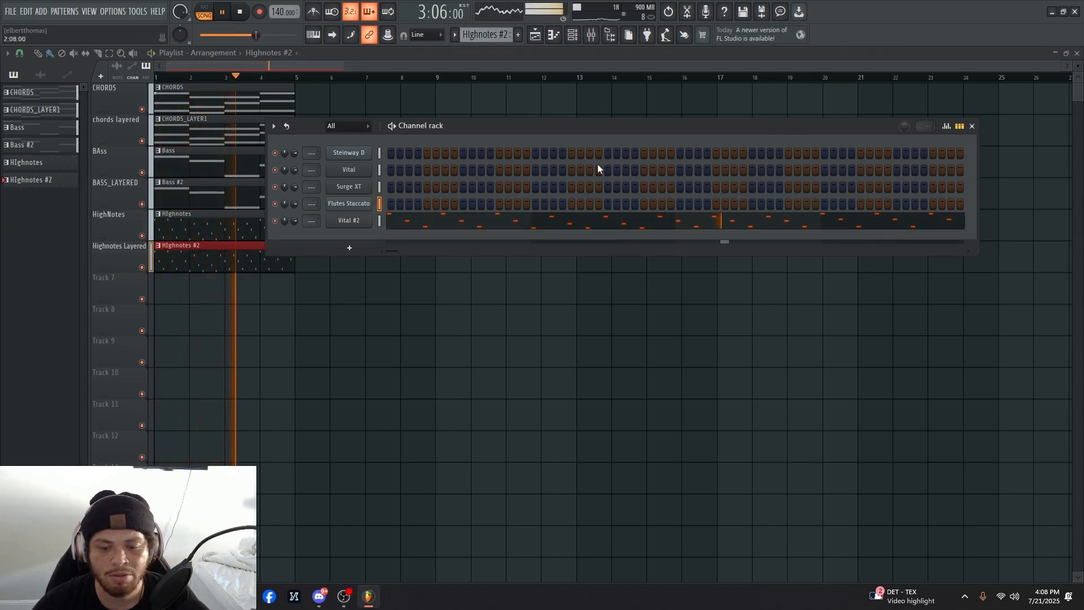
{"action": "left_click_drag", "start_coordinate": [614, 130], "coordinate": [578, 174]}
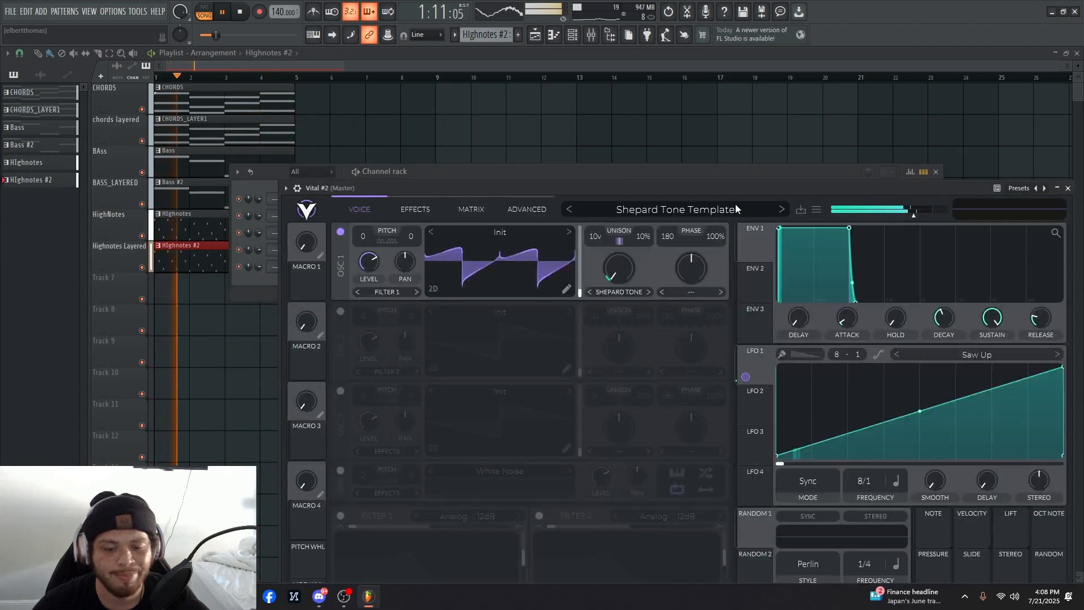
{"action": "left_click", "coordinate": [571, 212]}
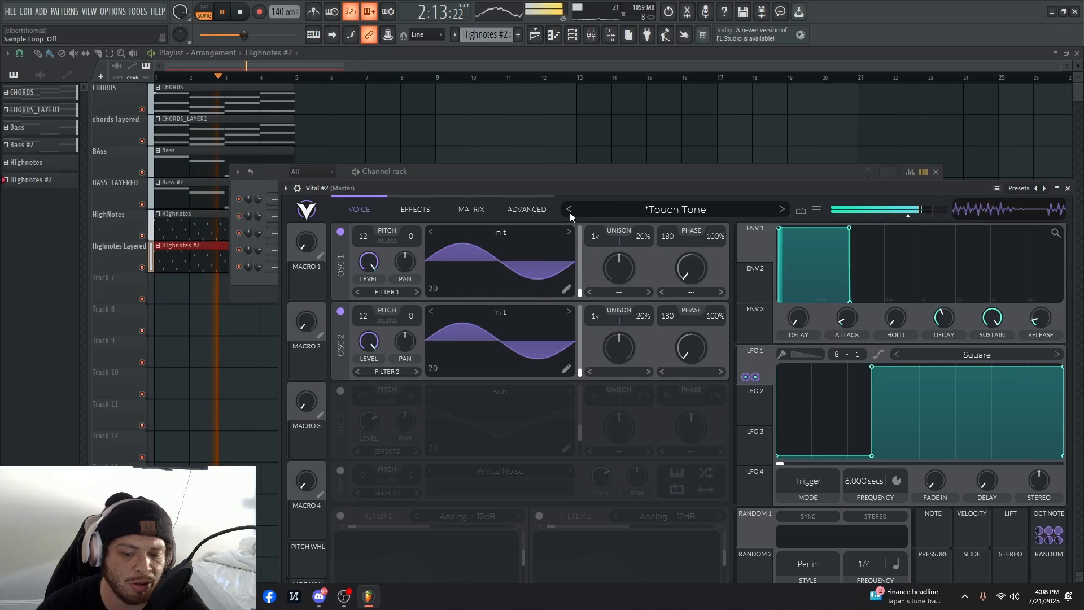
{"action": "left_click", "coordinate": [570, 212]}
{"action": "left_click", "coordinate": [570, 212]}
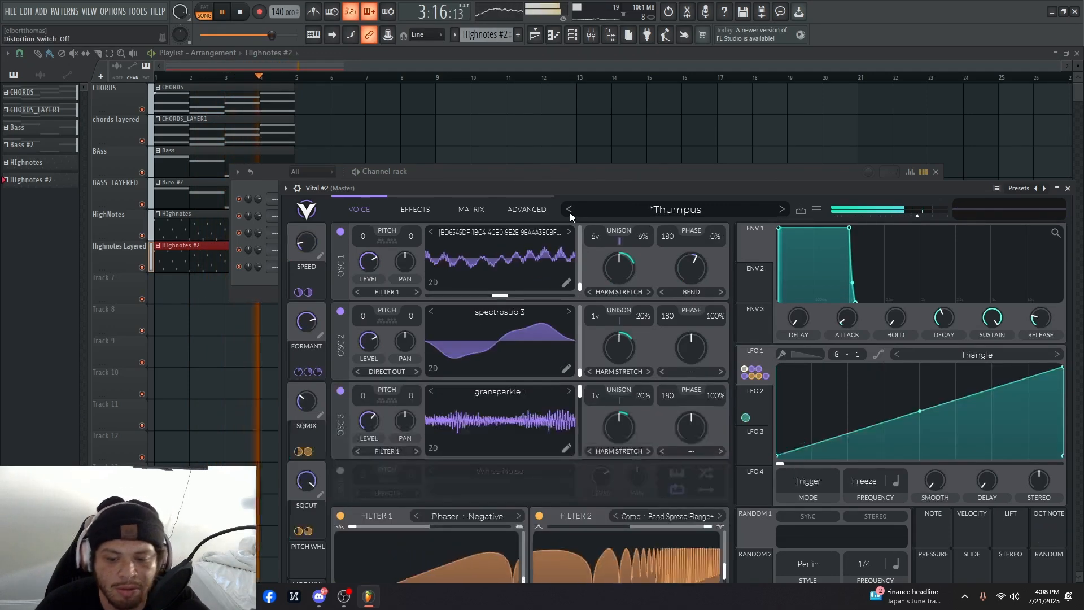
{"action": "left_click", "coordinate": [570, 213]}
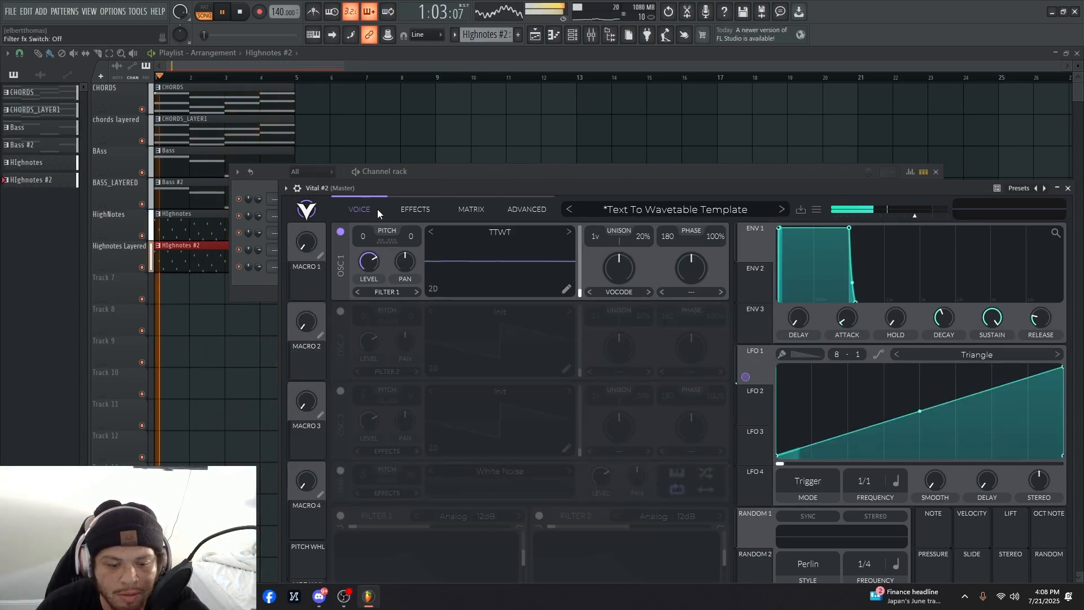
- Audition Vital #2's presets backwards during playback, from Text To Wavetable Template until Salomon is loaded
{"action": "left_click_drag", "start_coordinate": [380, 186], "coordinate": [362, 161]}
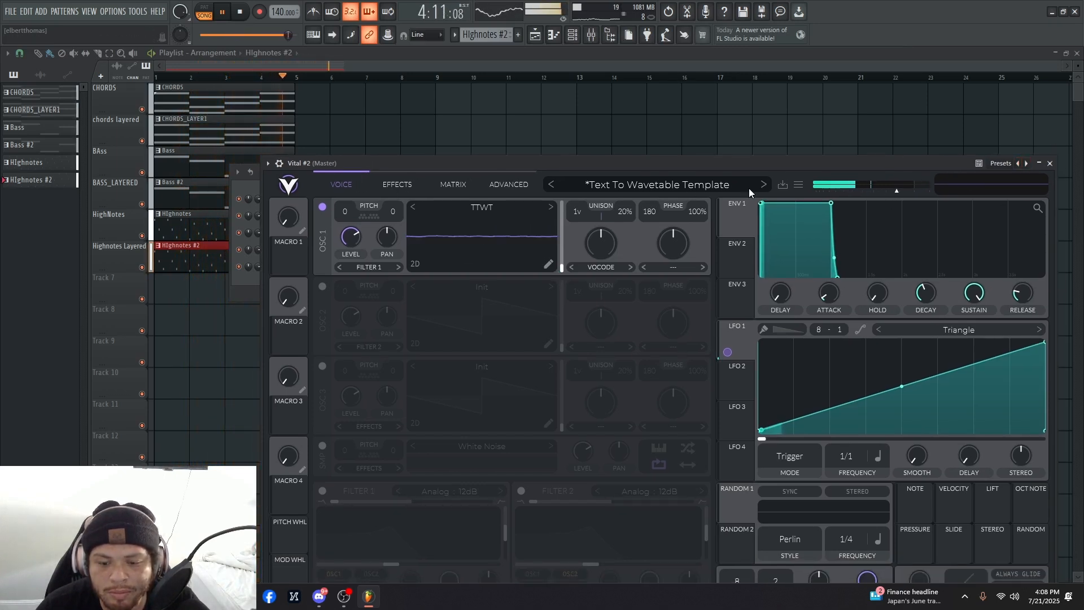
{"action": "left_click", "coordinate": [766, 182]}
{"action": "left_click", "coordinate": [557, 187]}
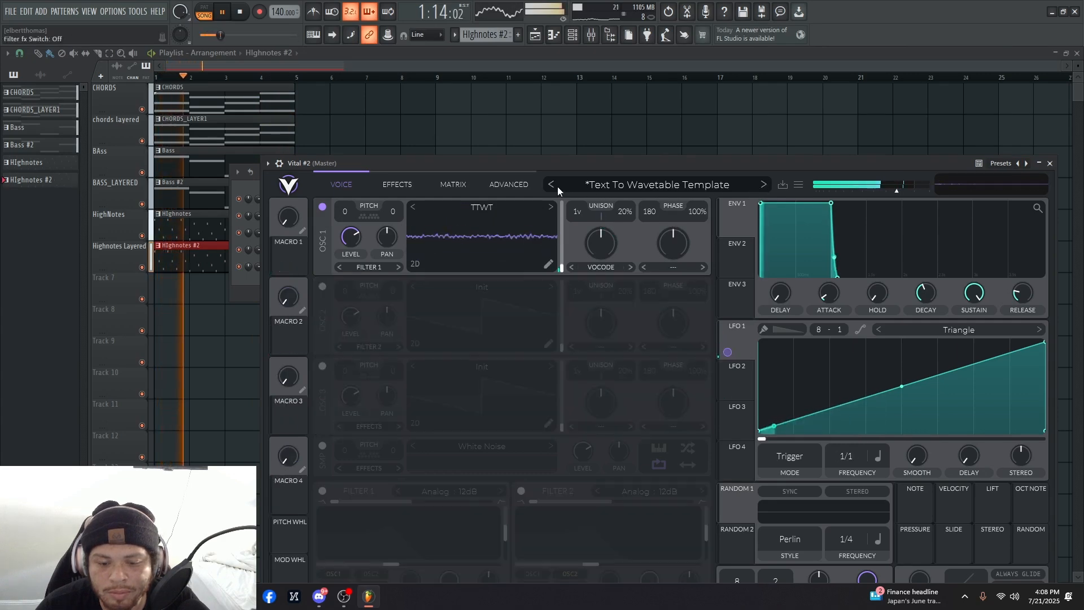
{"action": "left_click", "coordinate": [557, 186]}
{"action": "left_click", "coordinate": [557, 186]}
{"action": "left_click", "coordinate": [557, 186]}
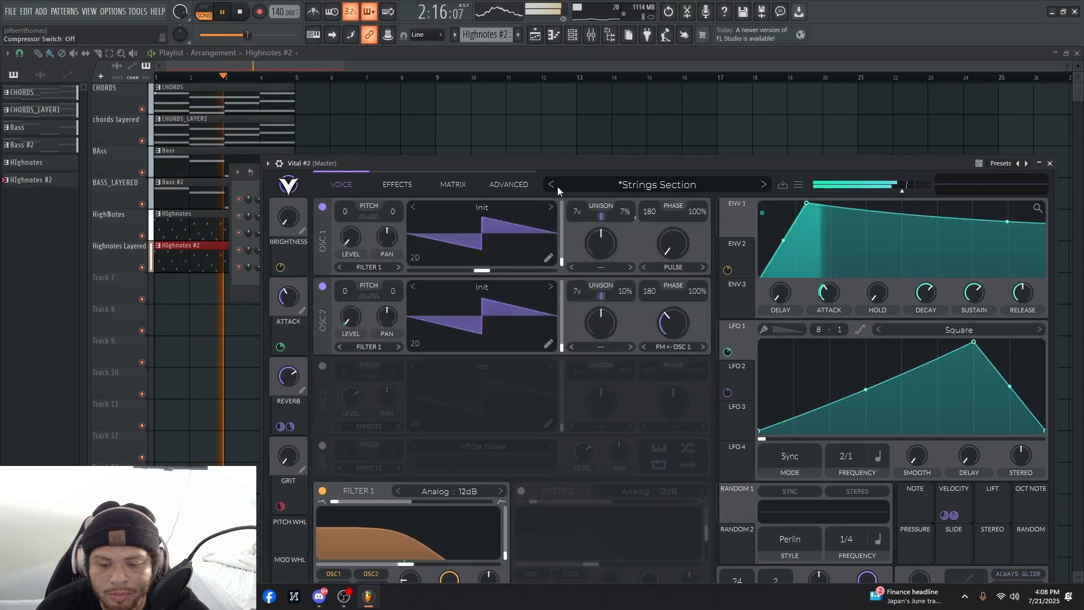
{"action": "left_click", "coordinate": [558, 187]}
{"action": "left_click", "coordinate": [557, 186]}
{"action": "left_click", "coordinate": [557, 185]}
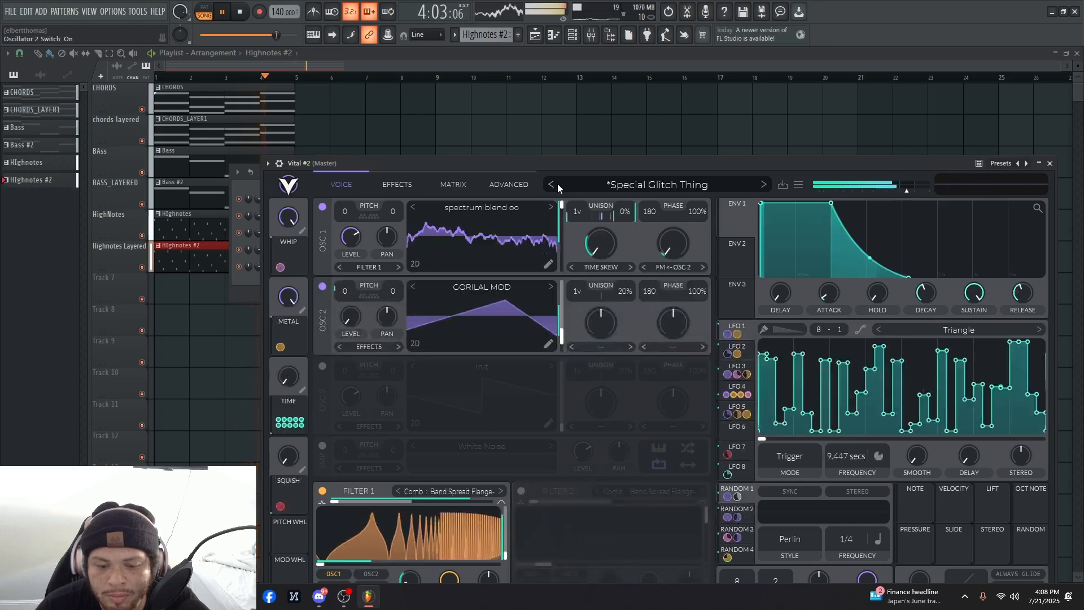
{"action": "left_click", "coordinate": [547, 184]}
{"action": "left_click", "coordinate": [547, 184]}
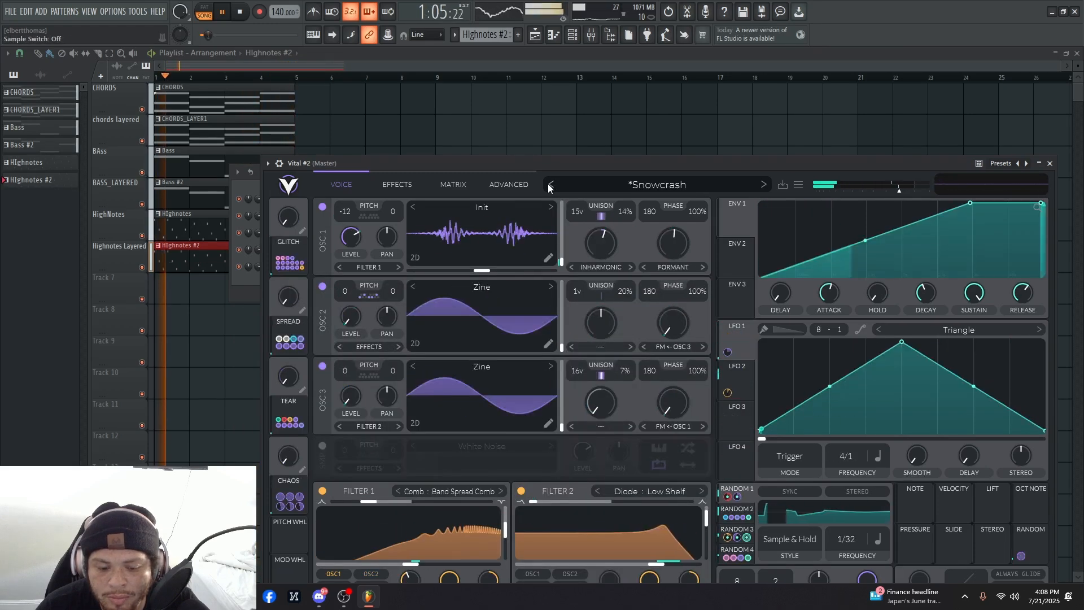
{"action": "left_click", "coordinate": [547, 184]}
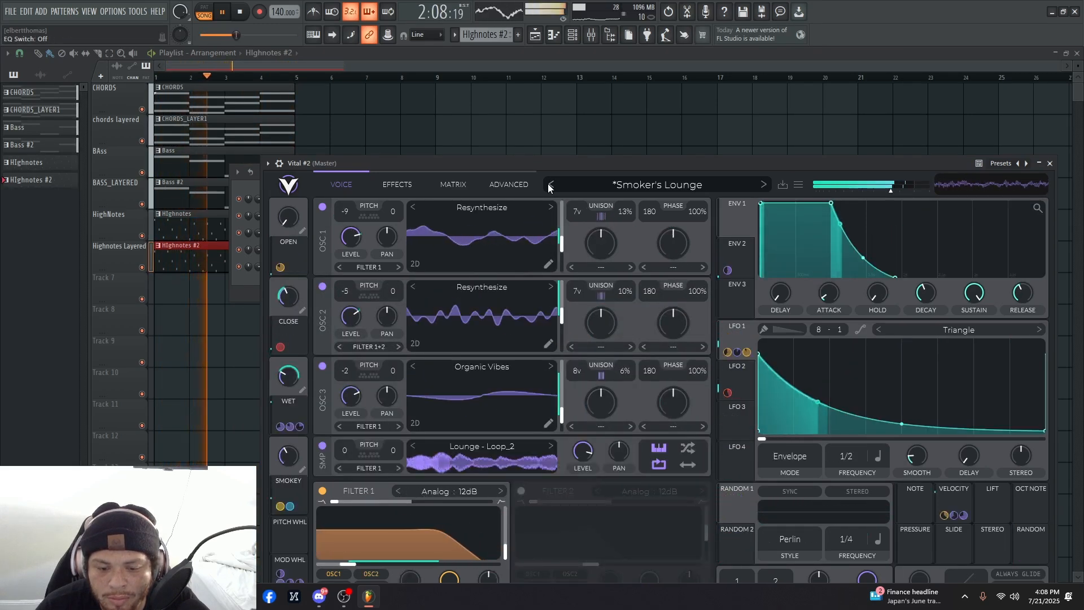
{"action": "left_click", "coordinate": [548, 184]}
{"action": "left_click", "coordinate": [547, 184]}
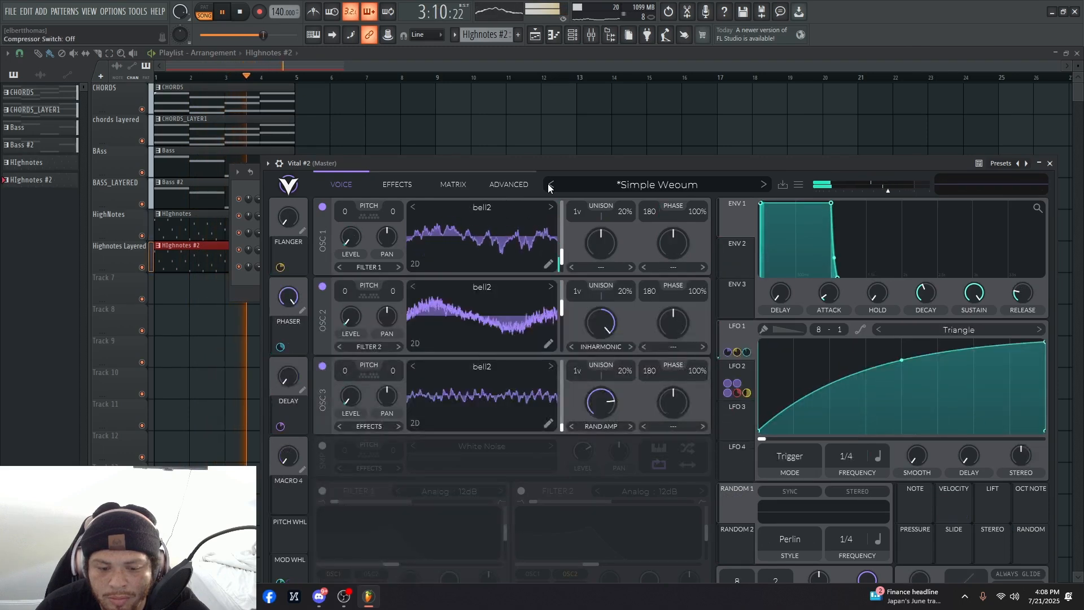
{"action": "left_click", "coordinate": [547, 184]}
{"action": "left_click", "coordinate": [547, 184]}
{"action": "left_click", "coordinate": [547, 184]}
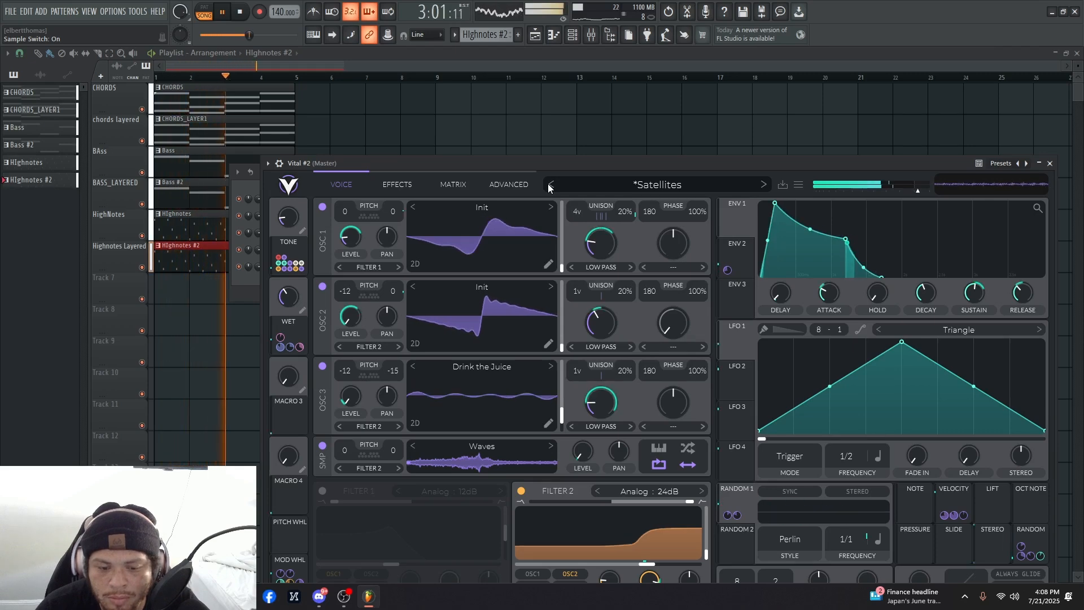
{"action": "left_click", "coordinate": [547, 184]}
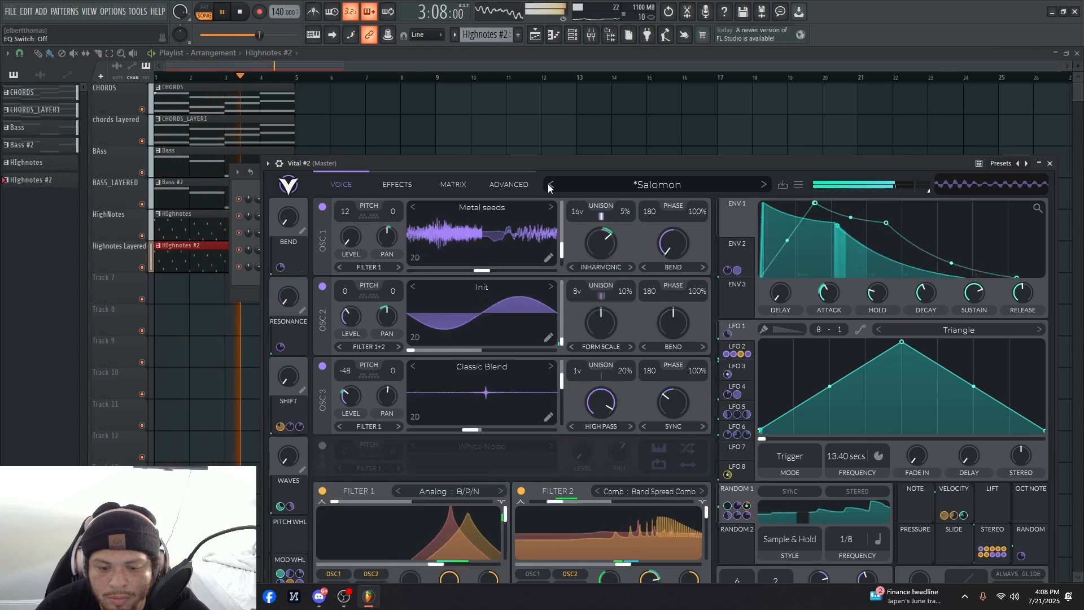
- Close the Vital #2 synth and the channel rack, and stop the arrangement's playback
{"action": "left_click", "coordinate": [1039, 163]}
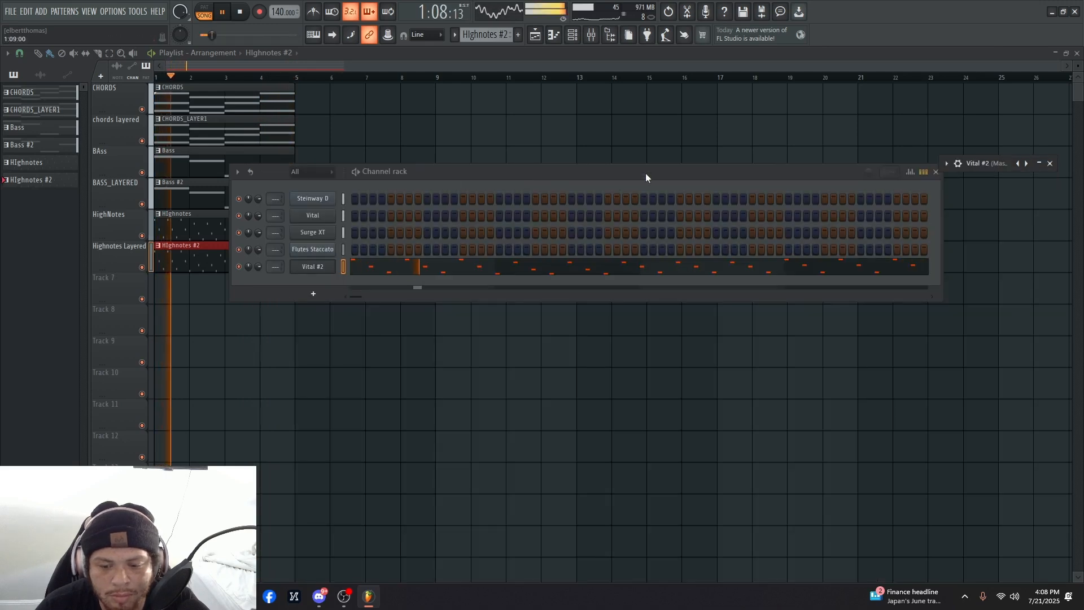
{"action": "left_click_drag", "start_coordinate": [645, 172], "coordinate": [648, 279]}
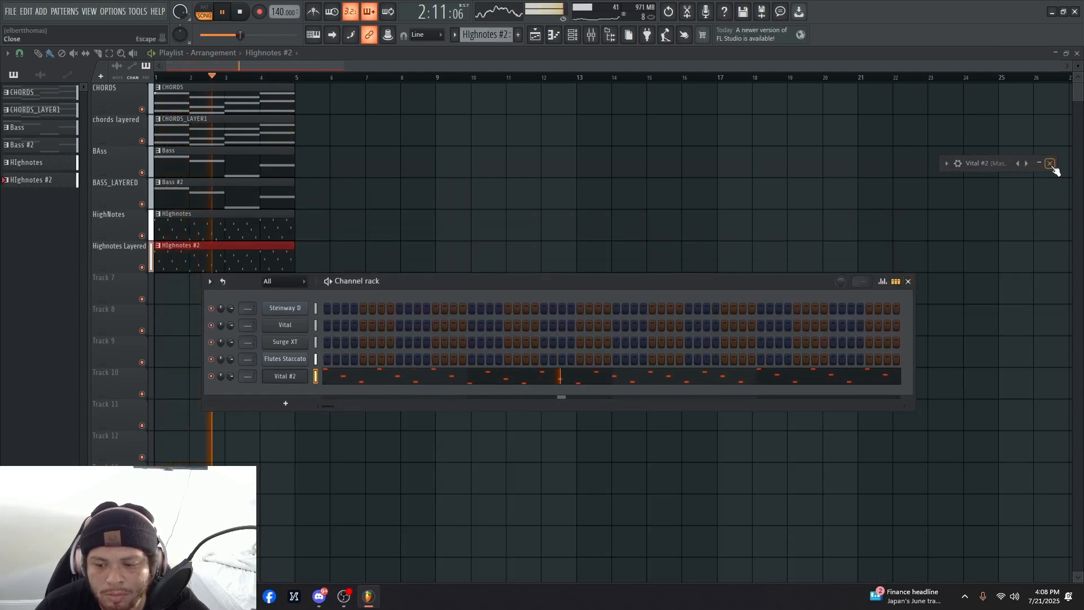
{"action": "left_click_drag", "start_coordinate": [481, 280], "coordinate": [554, 390]}
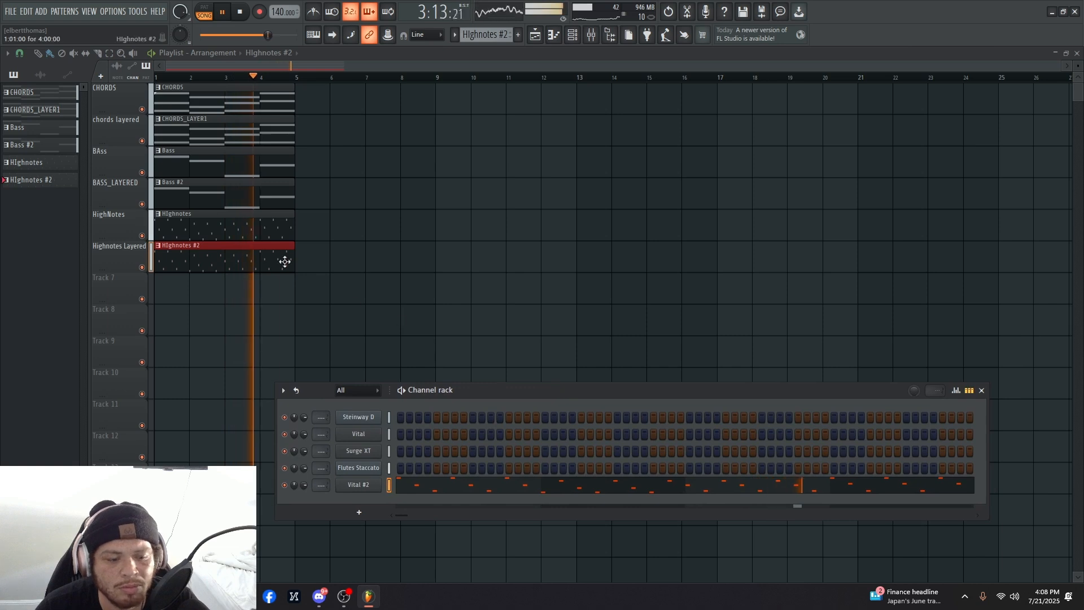
{"action": "left_click", "coordinate": [981, 391]}
{"action": "key", "text": "space"}
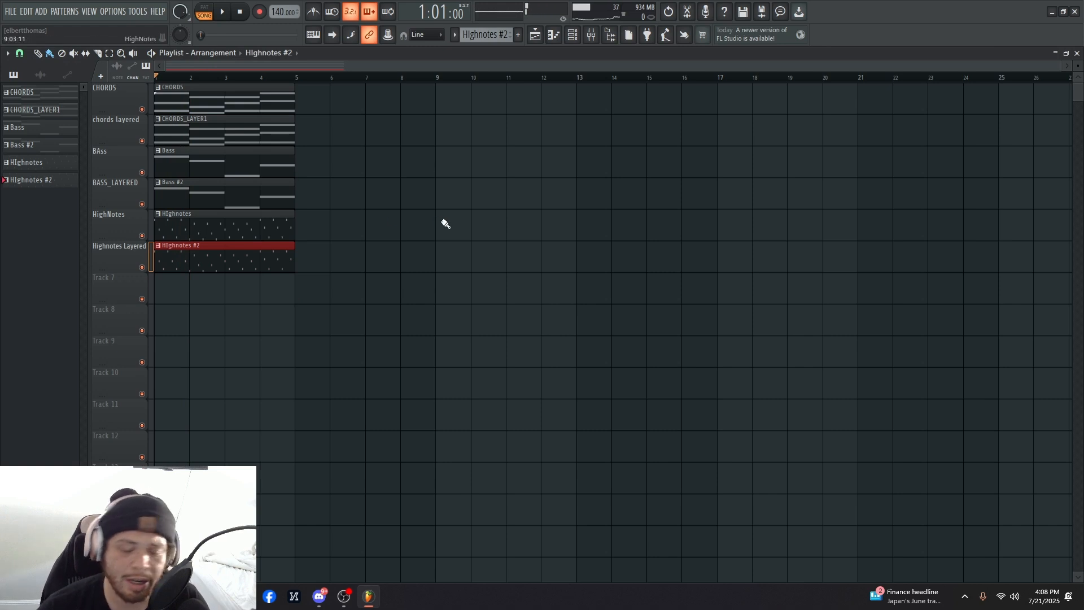
{"action": "left_click", "coordinate": [8, 53]}
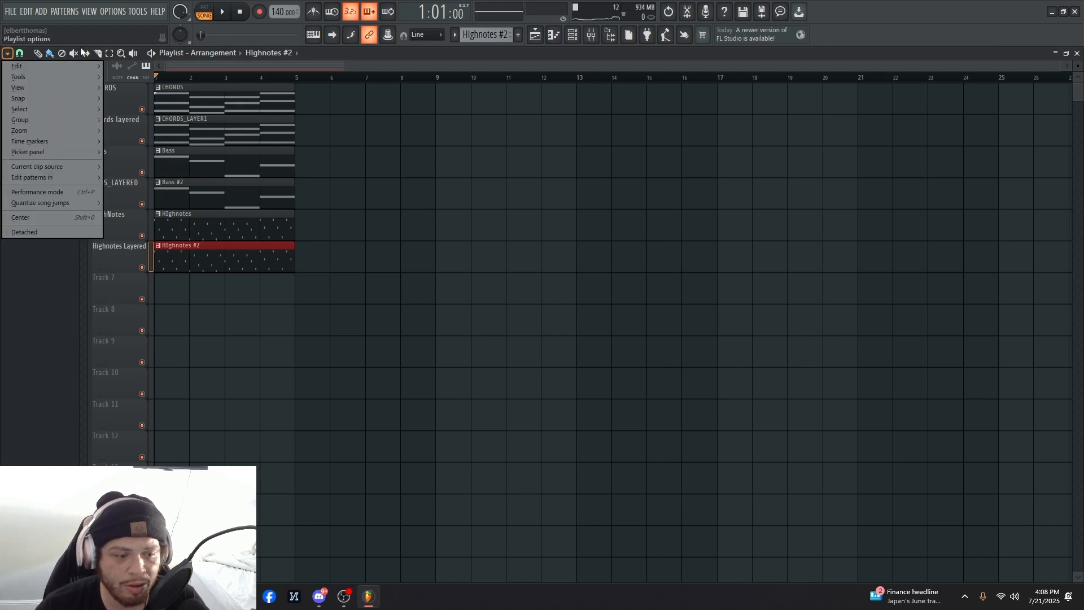
{"action": "left_click", "coordinate": [19, 54]}
{"action": "left_click", "coordinate": [8, 54]}
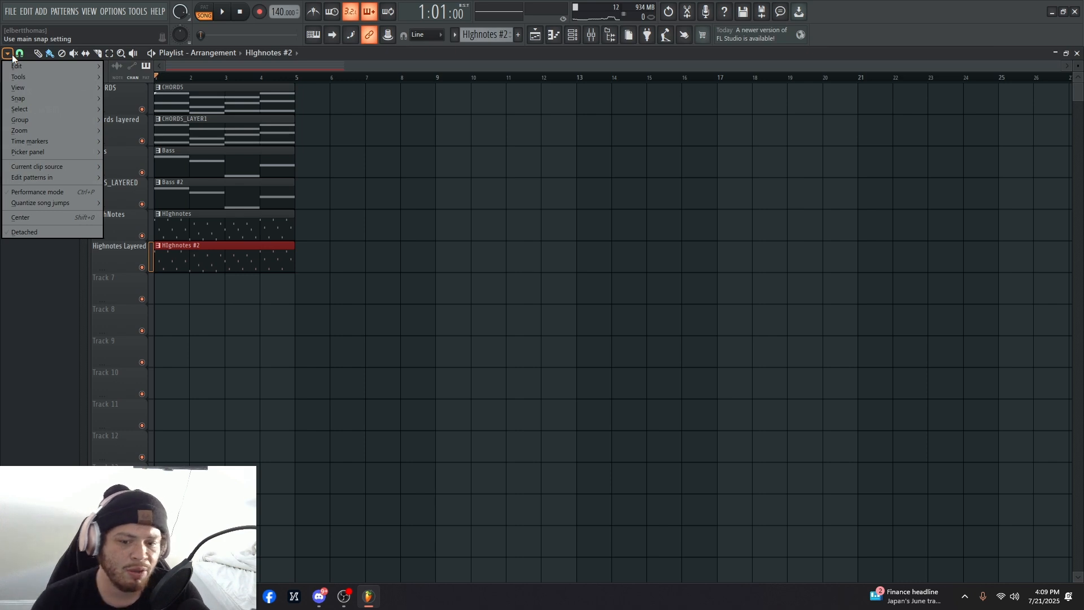
{"action": "mouse_move", "coordinate": [56, 60]}
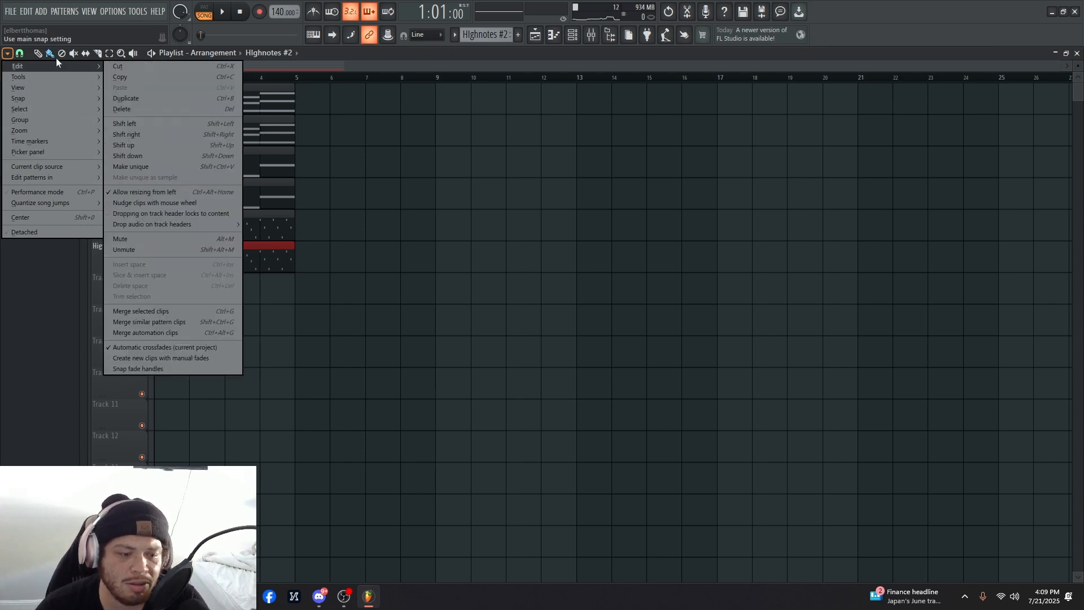
{"action": "left_click", "coordinate": [10, 56]}
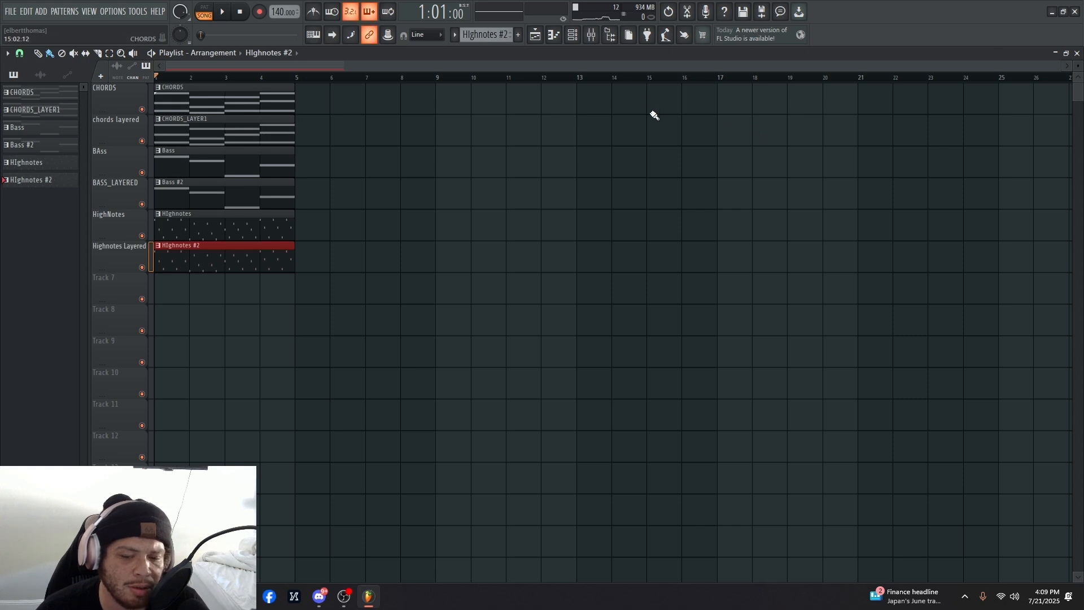
- Show the browser, expand the Hats folder inside the Drums packs, and audition the 808 CH sample
{"action": "left_click", "coordinate": [612, 36]}
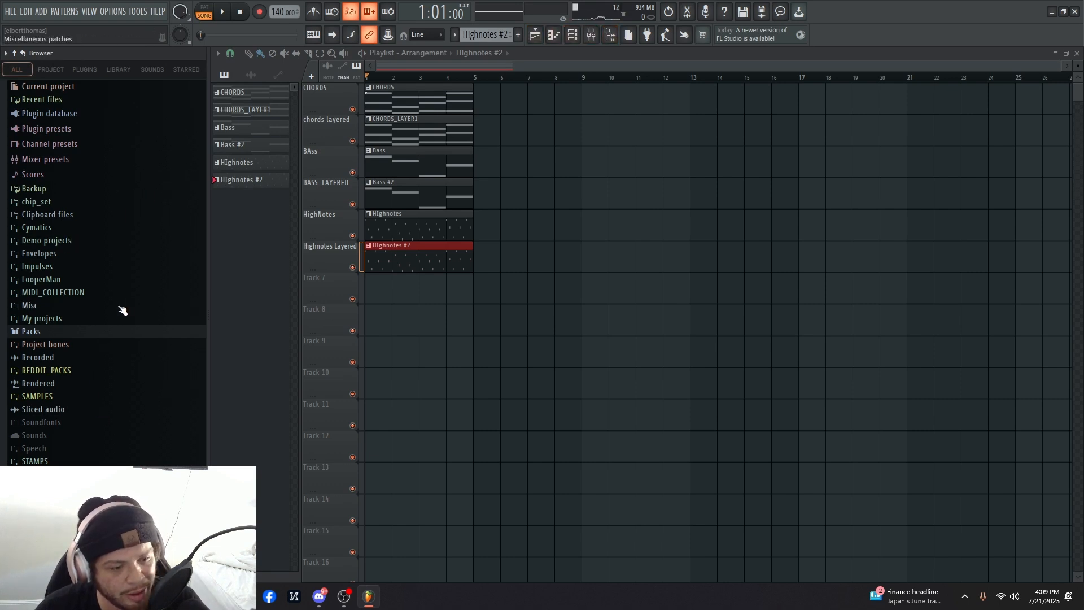
{"action": "left_click", "coordinate": [93, 334]}
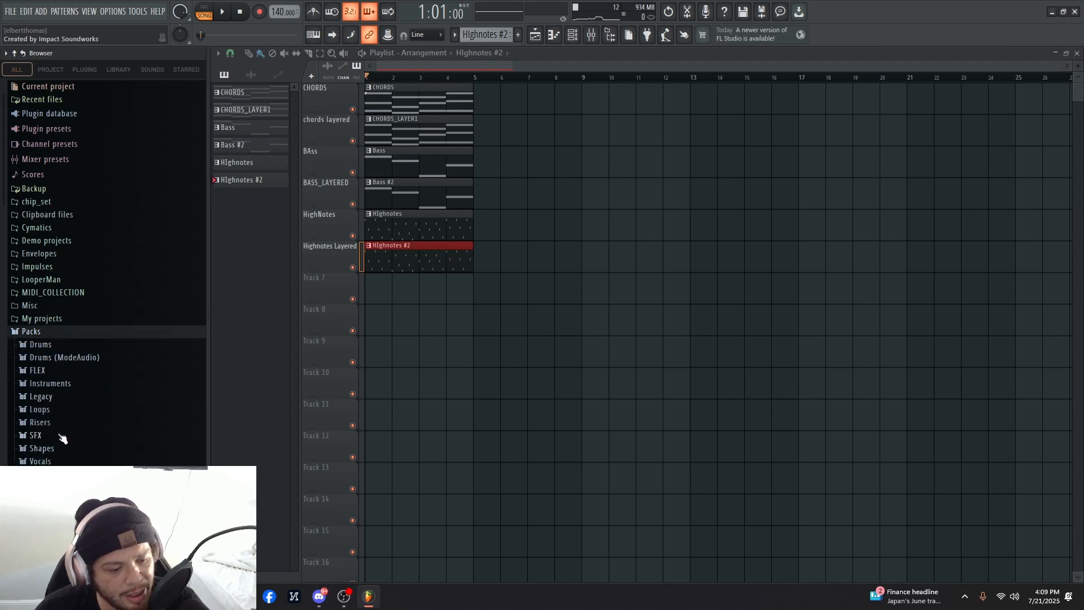
{"action": "left_click", "coordinate": [70, 435]}
{"action": "left_click", "coordinate": [94, 317]}
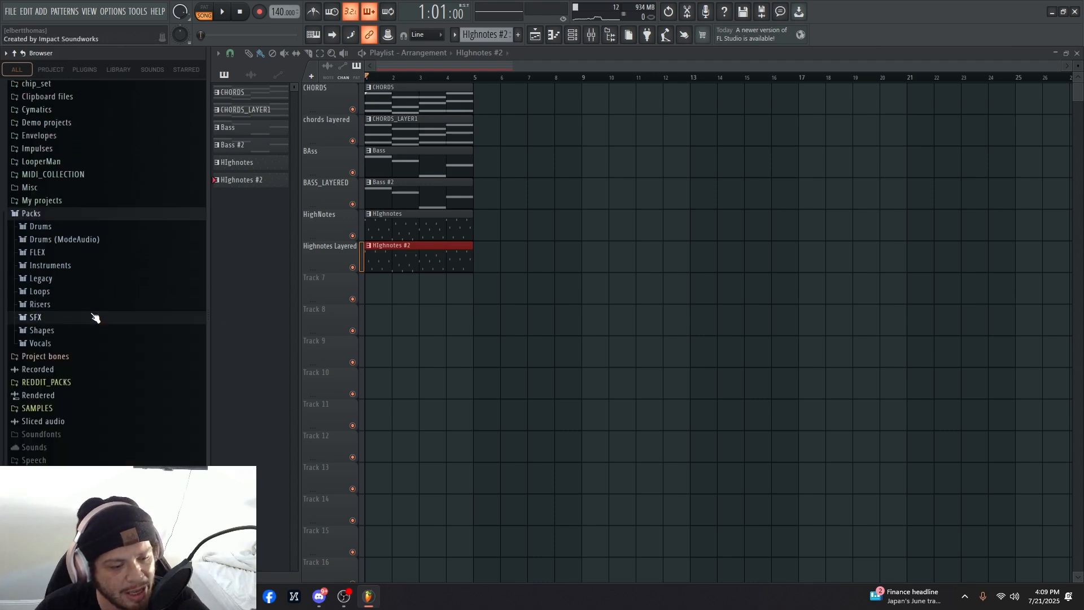
{"action": "left_click", "coordinate": [102, 227]}
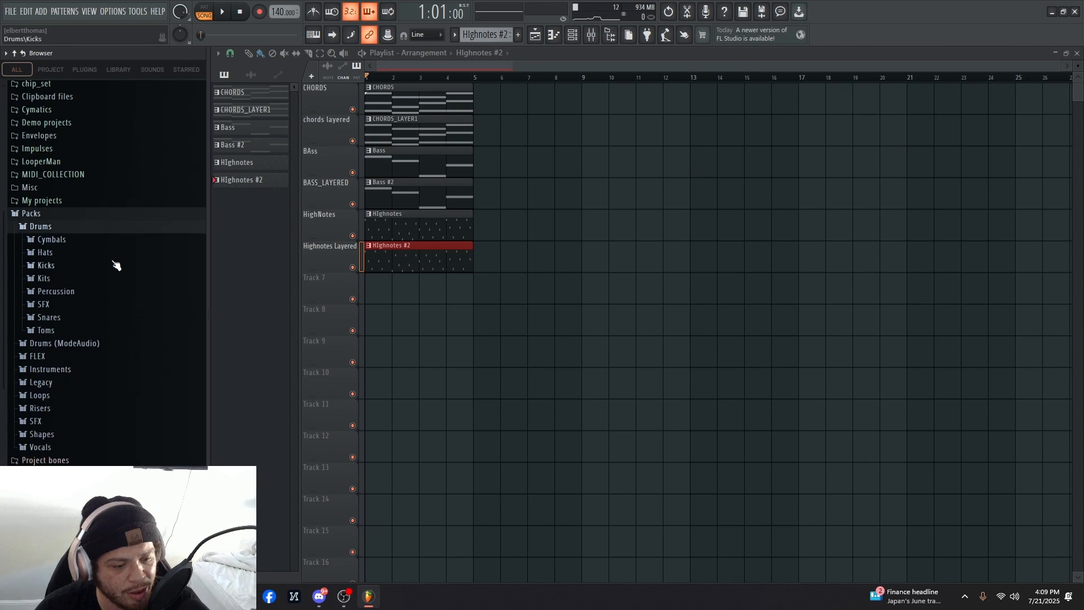
{"action": "left_click", "coordinate": [66, 253]}
{"action": "left_click", "coordinate": [114, 185]}
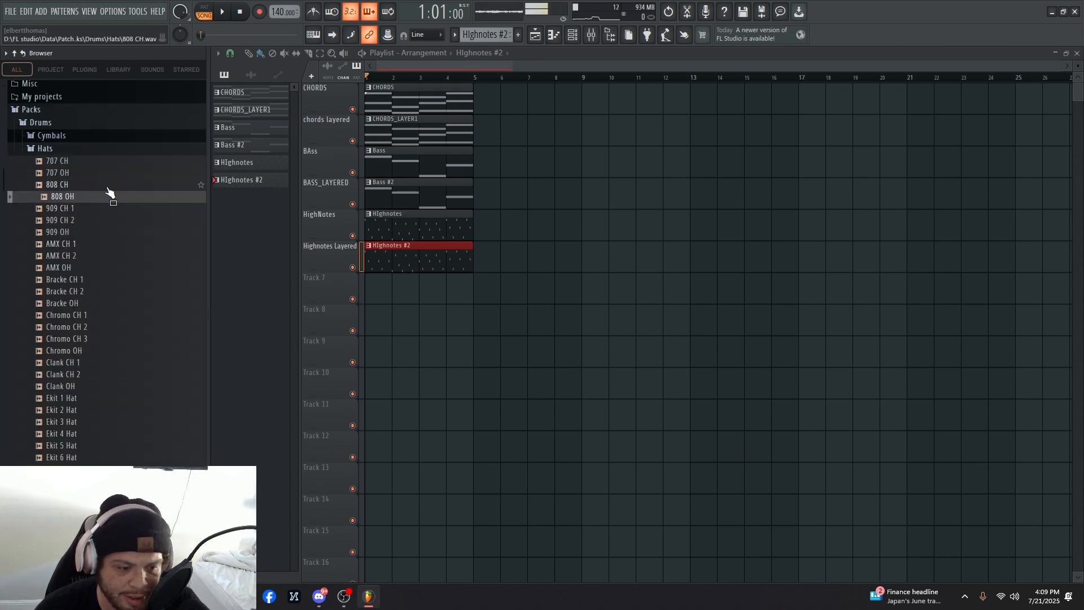
- Load the 808 CH and 808 OH hat samples into new channels and close their sampler windows
{"action": "right_click", "coordinate": [109, 181]}
{"action": "left_click", "coordinate": [211, 205]}
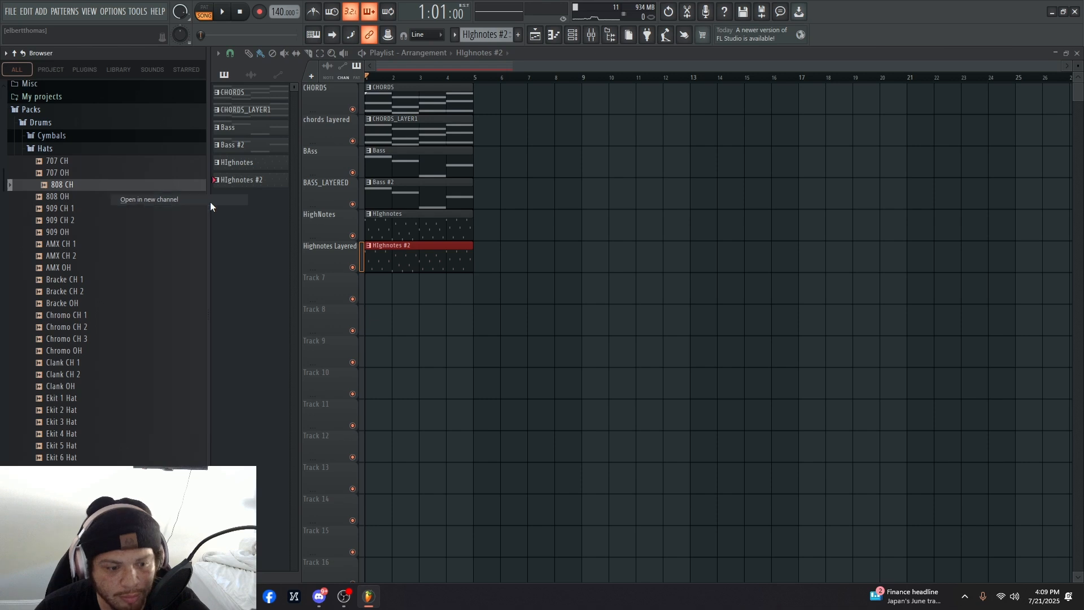
{"action": "right_click", "coordinate": [84, 196]}
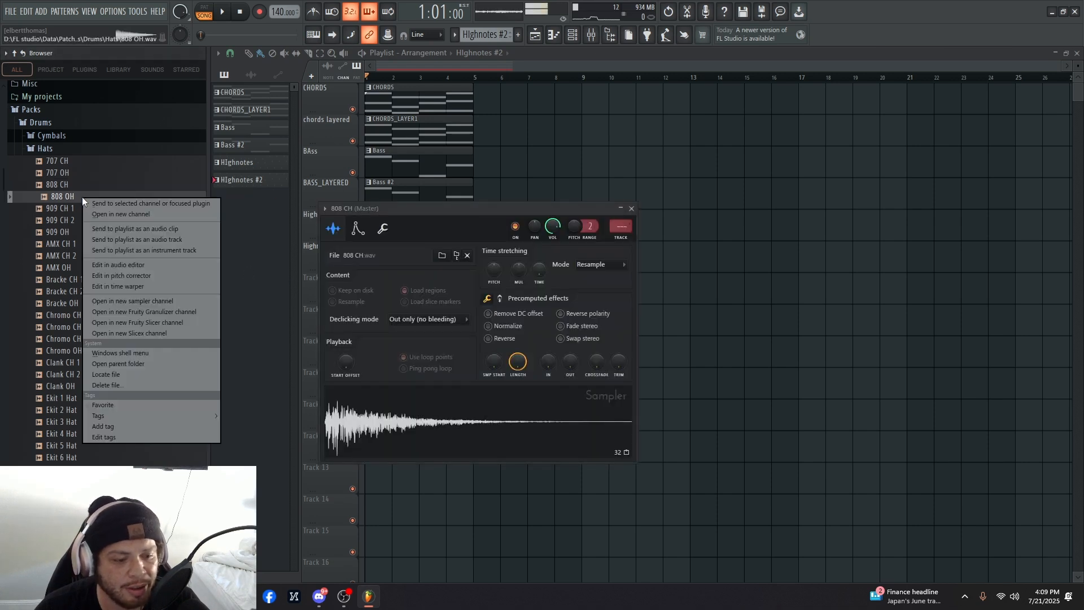
{"action": "left_click", "coordinate": [127, 215]}
{"action": "key", "text": "Escape"}
{"action": "key", "text": "Escape"}
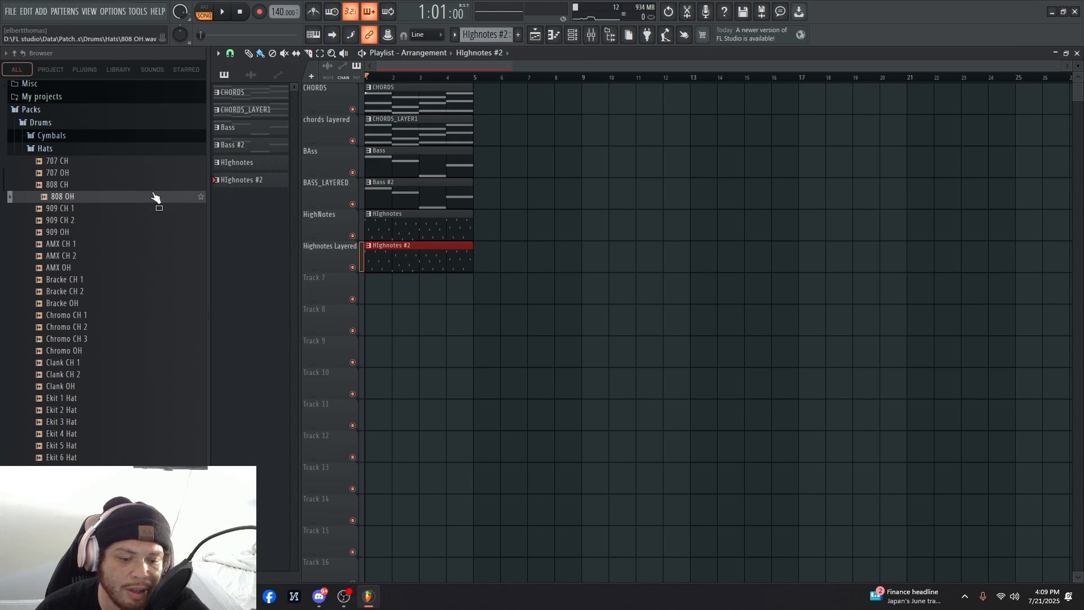
{"action": "right_click", "coordinate": [63, 184]}
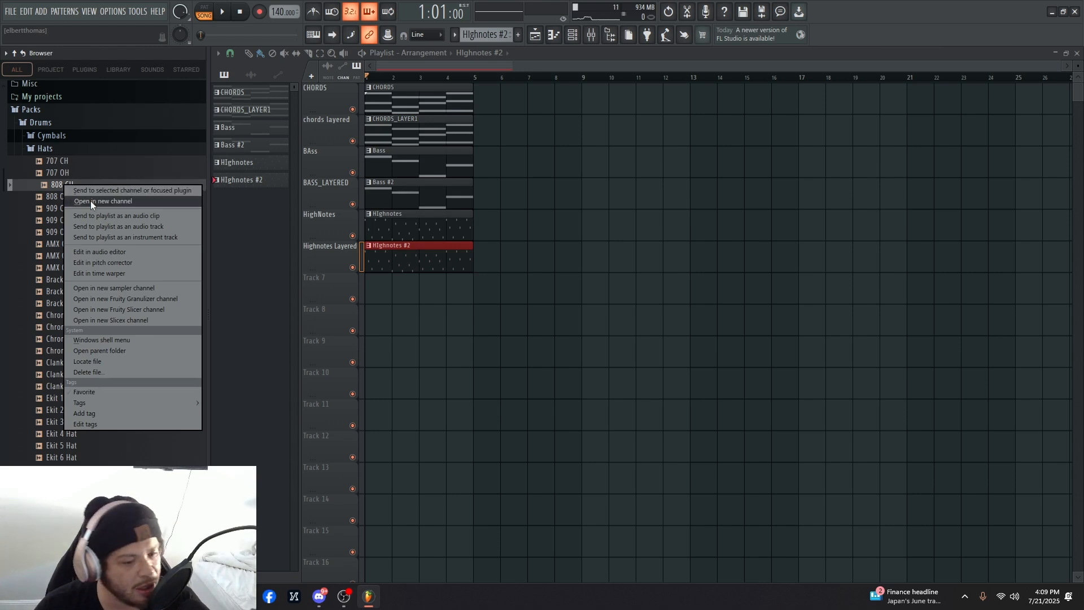
{"action": "left_click", "coordinate": [31, 192]}
{"action": "right_click", "coordinate": [41, 194]}
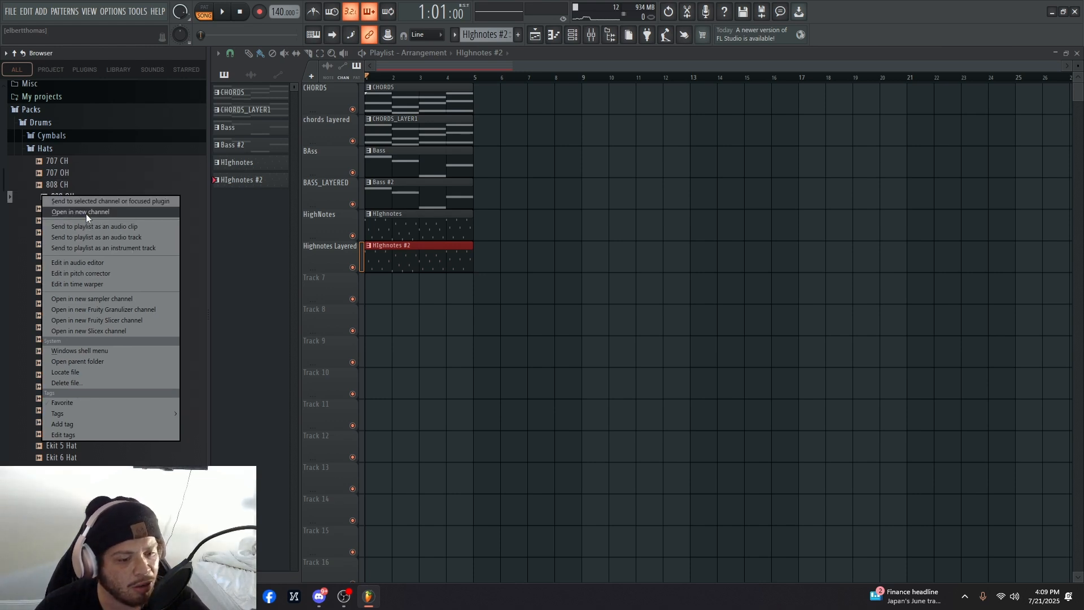
- Bring up the channel rack and create a new empty pattern named "hi hat"
{"action": "left_click", "coordinate": [568, 36]}
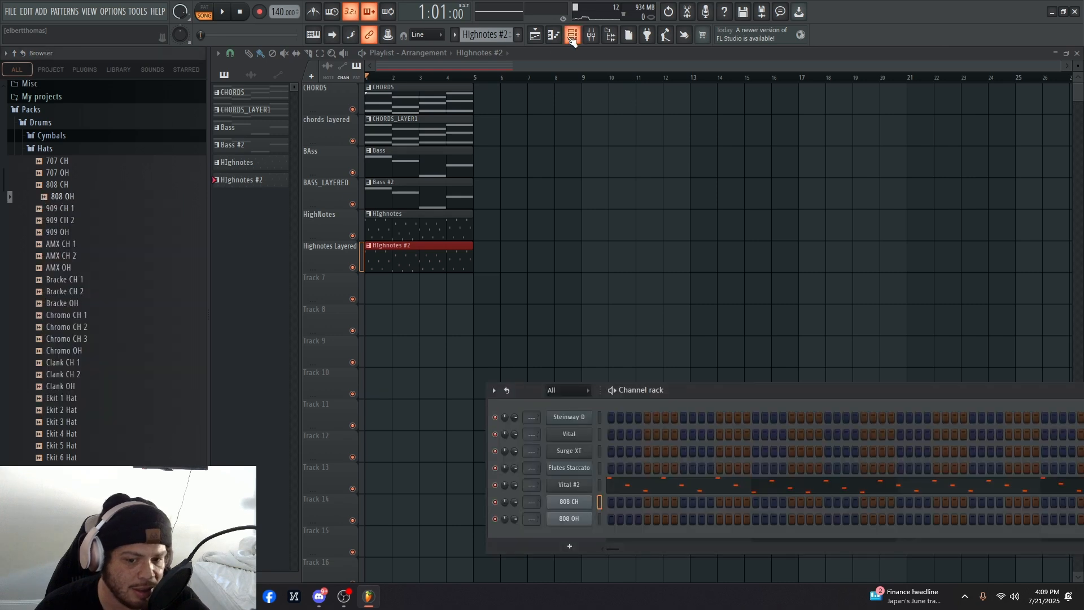
{"action": "left_click_drag", "start_coordinate": [808, 384], "coordinate": [726, 147]}
{"action": "left_click", "coordinate": [519, 36]}
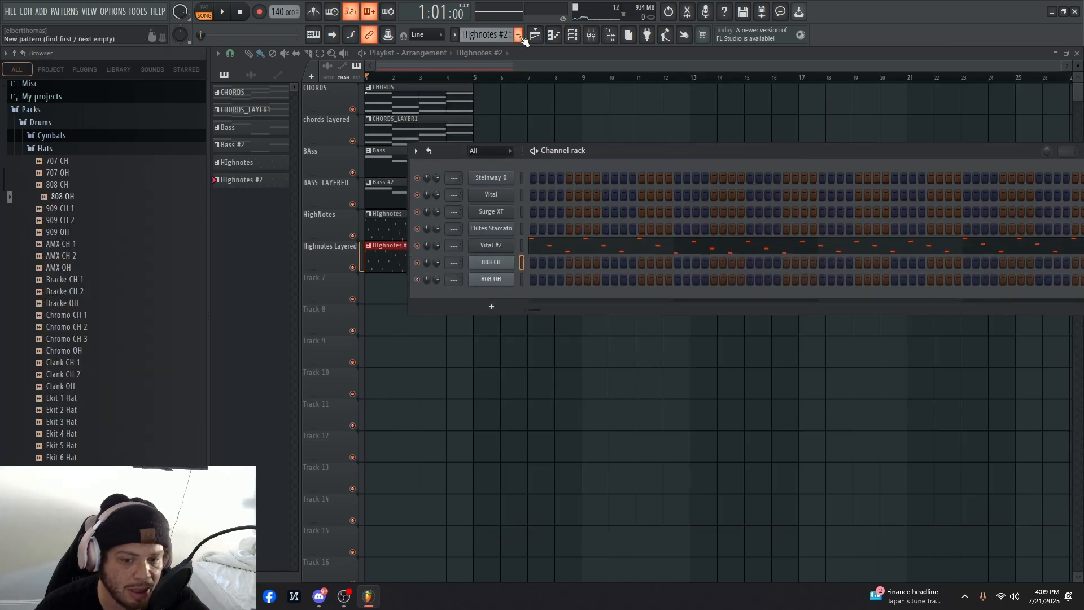
{"action": "left_click", "coordinate": [518, 36]}
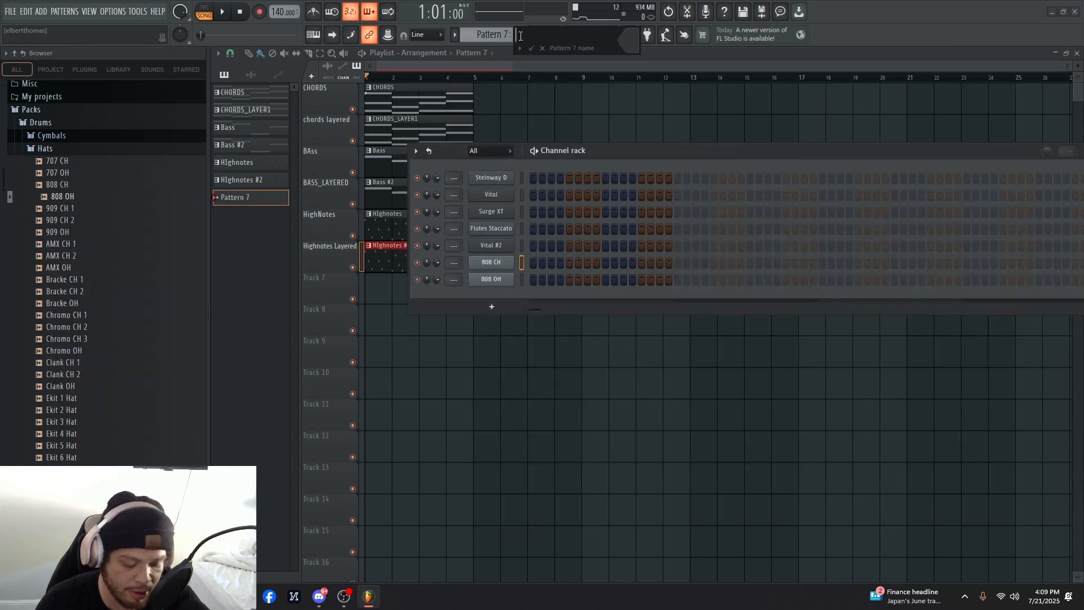
{"action": "key", "text": "BackSpace"}
{"action": "key", "text": "BackSpace"}
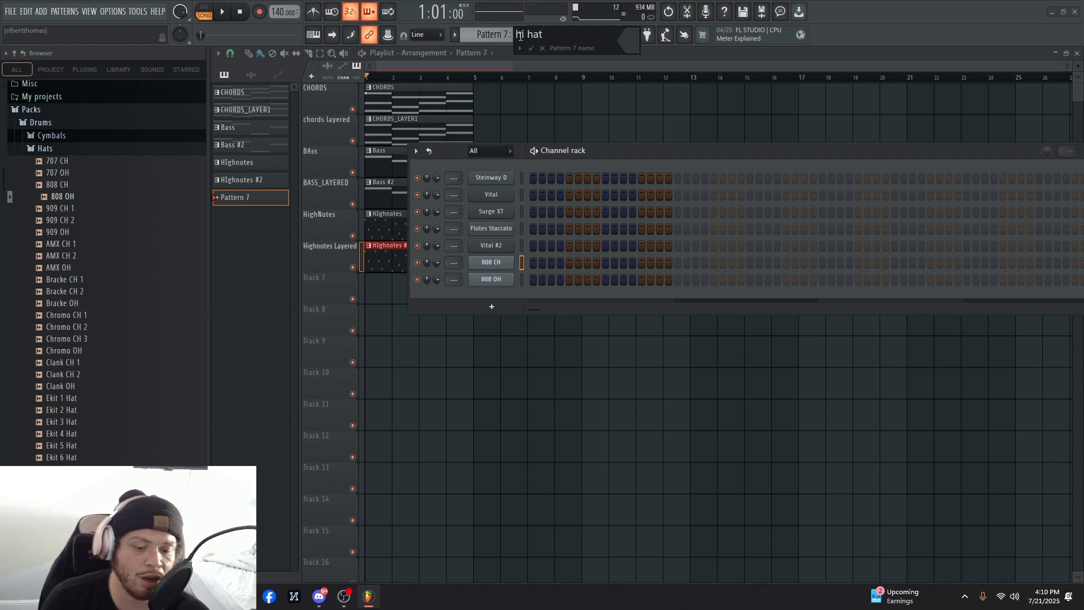
{"action": "key", "text": "Return"}
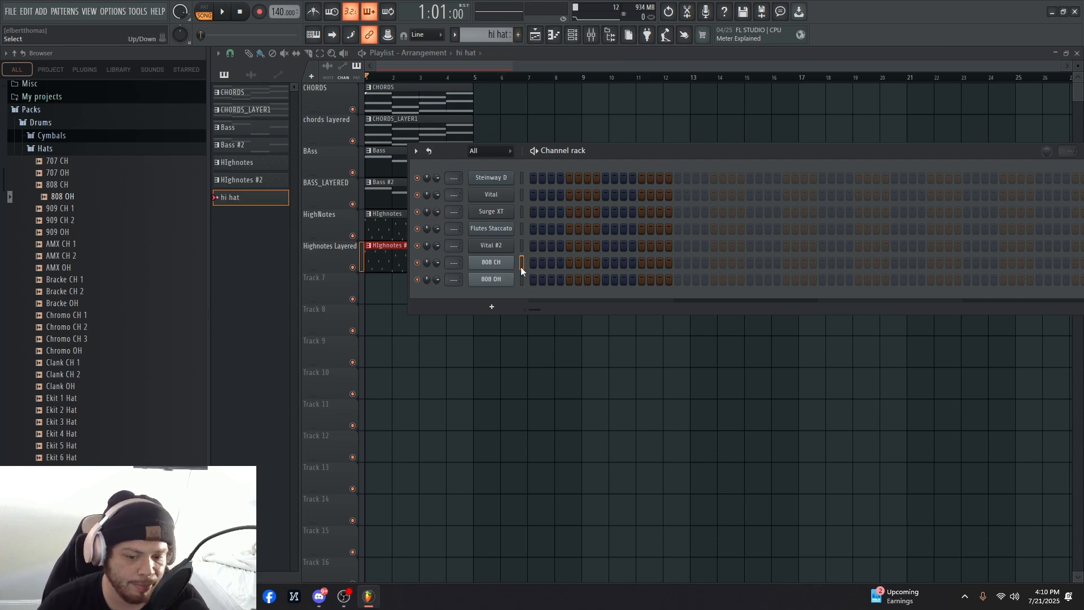
- Reposition the channel rack window over the middle of the playlist, below most of the pattern clips
{"action": "left_click_drag", "start_coordinate": [678, 157], "coordinate": [588, 171]}
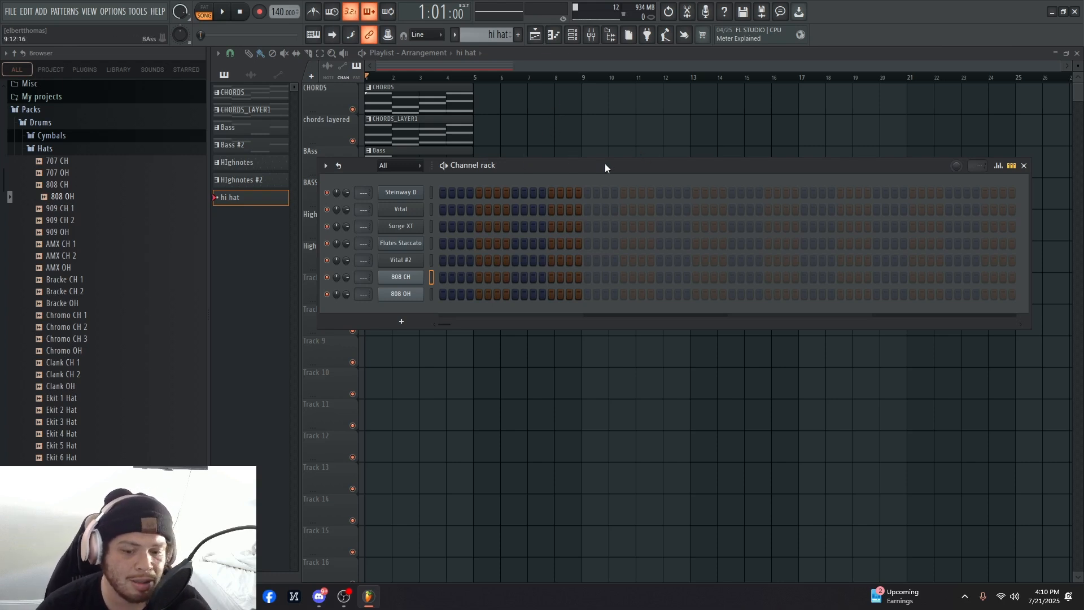
{"action": "left_click_drag", "start_coordinate": [604, 167], "coordinate": [592, 283]}
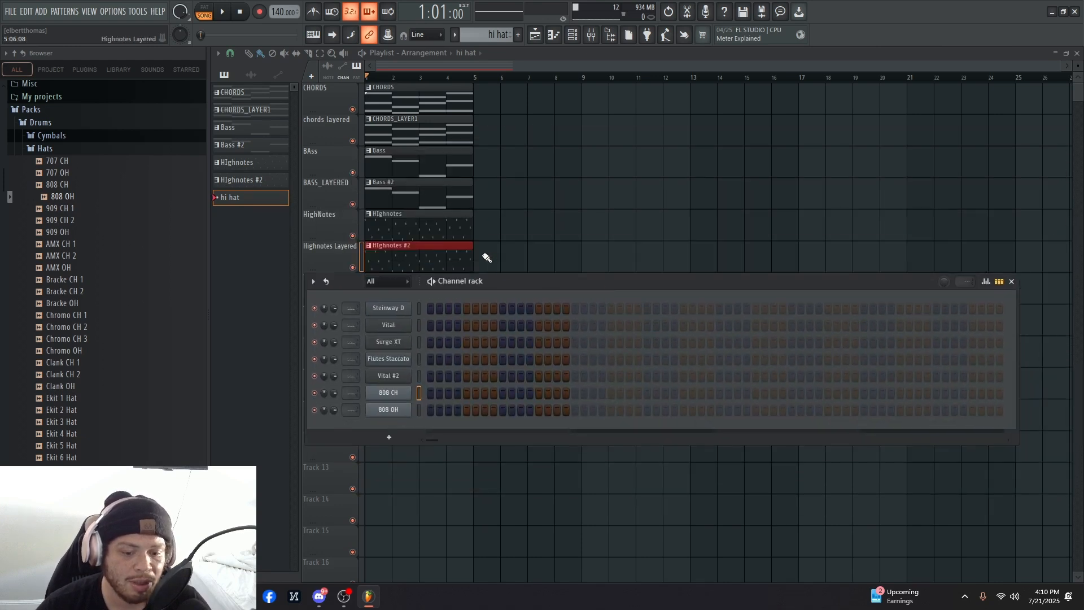
{"action": "left_click_drag", "start_coordinate": [510, 278], "coordinate": [563, 257]}
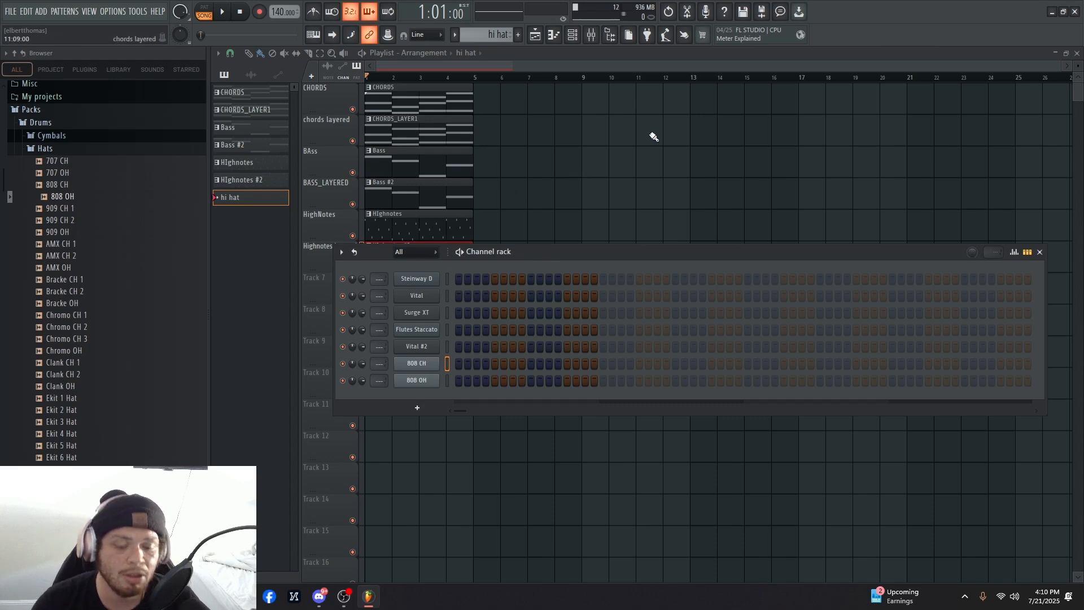
- Fill the 808 CH channel of the hi hat pattern with a hit every 2 steps and play it back briefly
{"action": "left_click", "coordinate": [998, 366]}
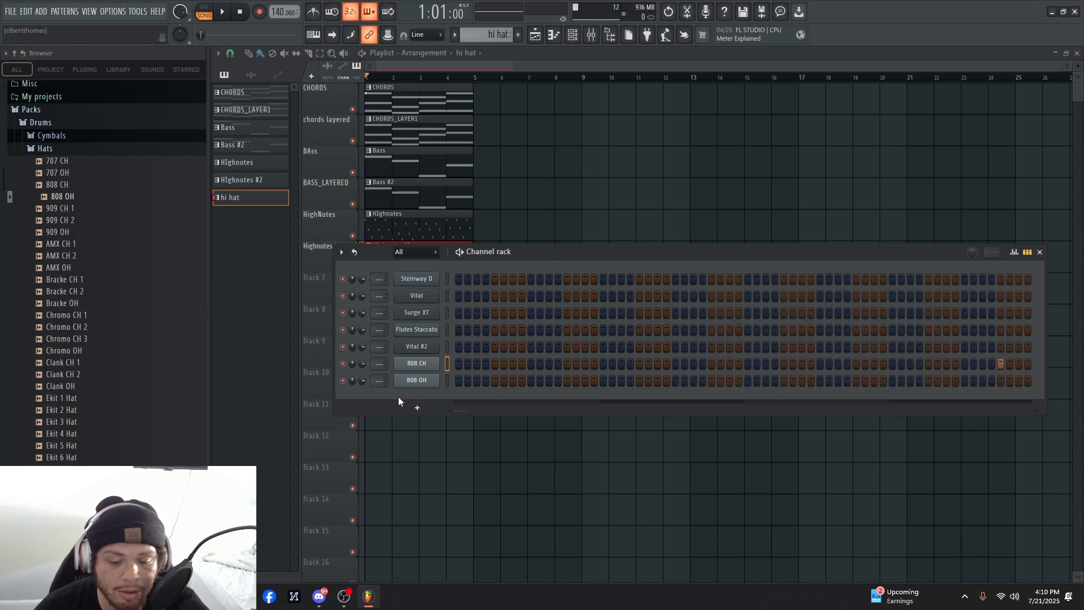
{"action": "right_click", "coordinate": [431, 366]}
{"action": "left_click", "coordinate": [576, 400]}
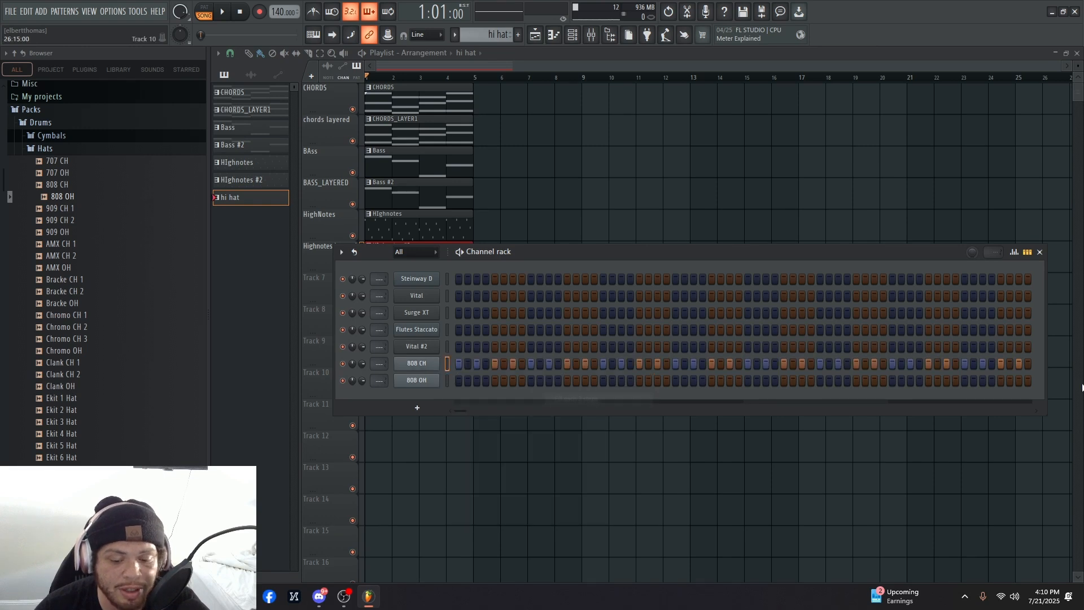
{"action": "right_click", "coordinate": [415, 365]}
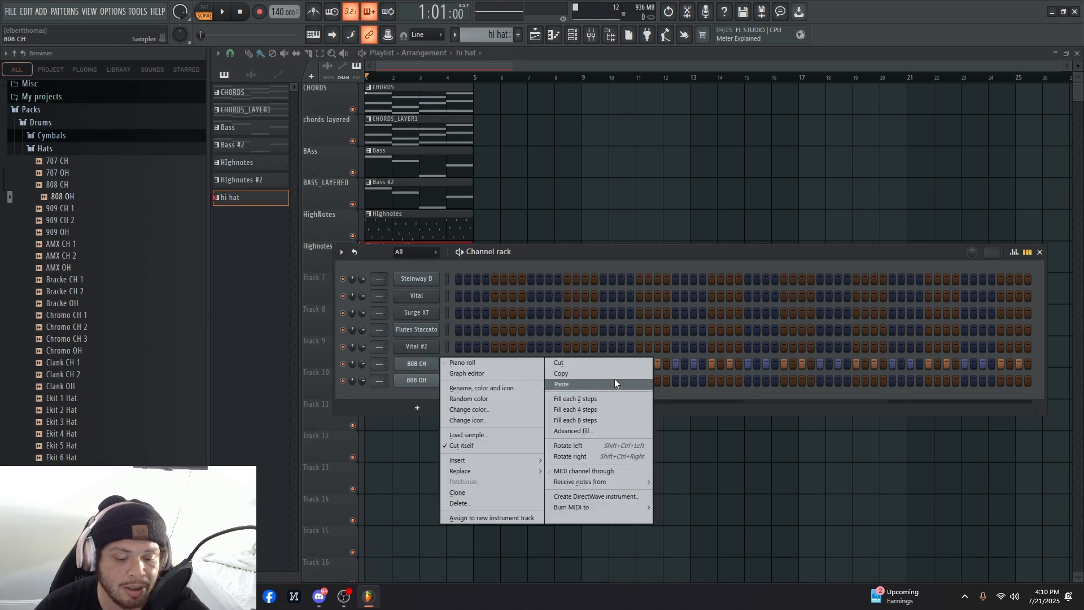
{"action": "left_click", "coordinate": [421, 368]}
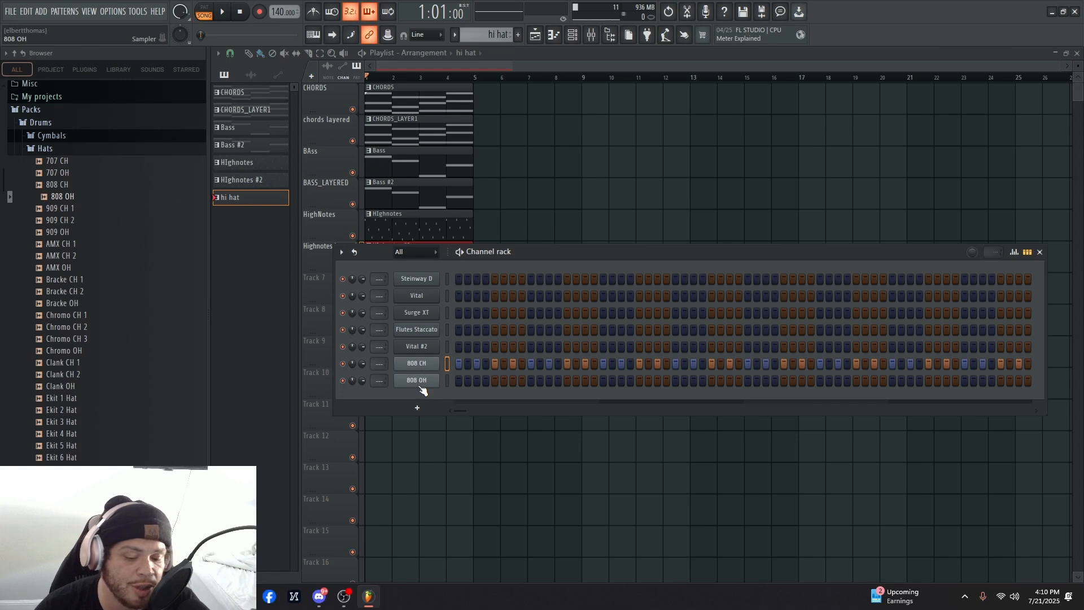
{"action": "left_click", "coordinate": [418, 368]}
{"action": "key", "text": "Escape"}
{"action": "right_click", "coordinate": [418, 363]}
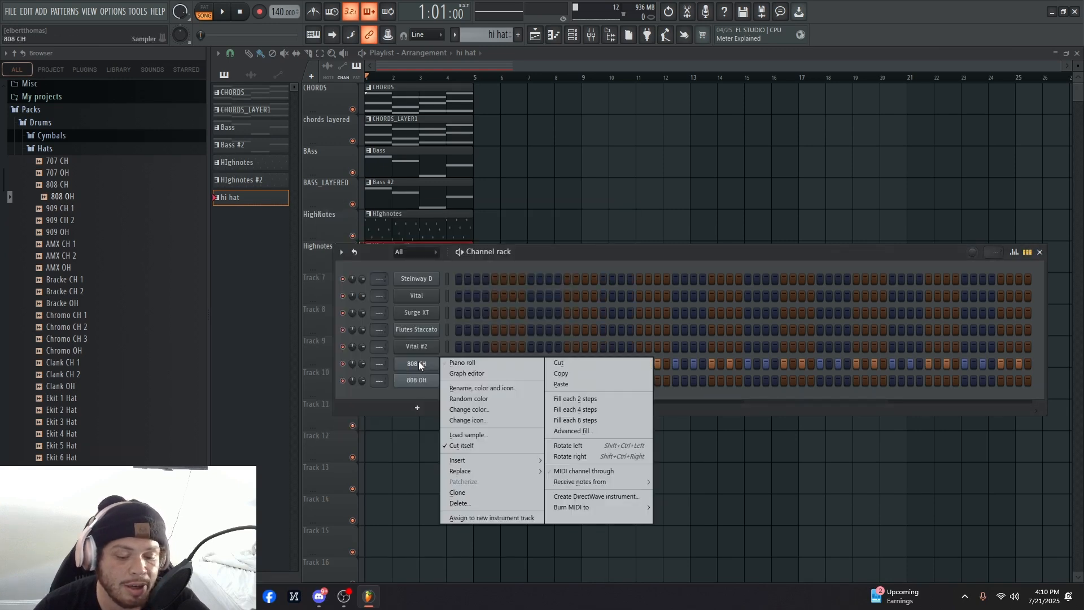
{"action": "left_click", "coordinate": [581, 400]}
{"action": "key", "text": "space"}
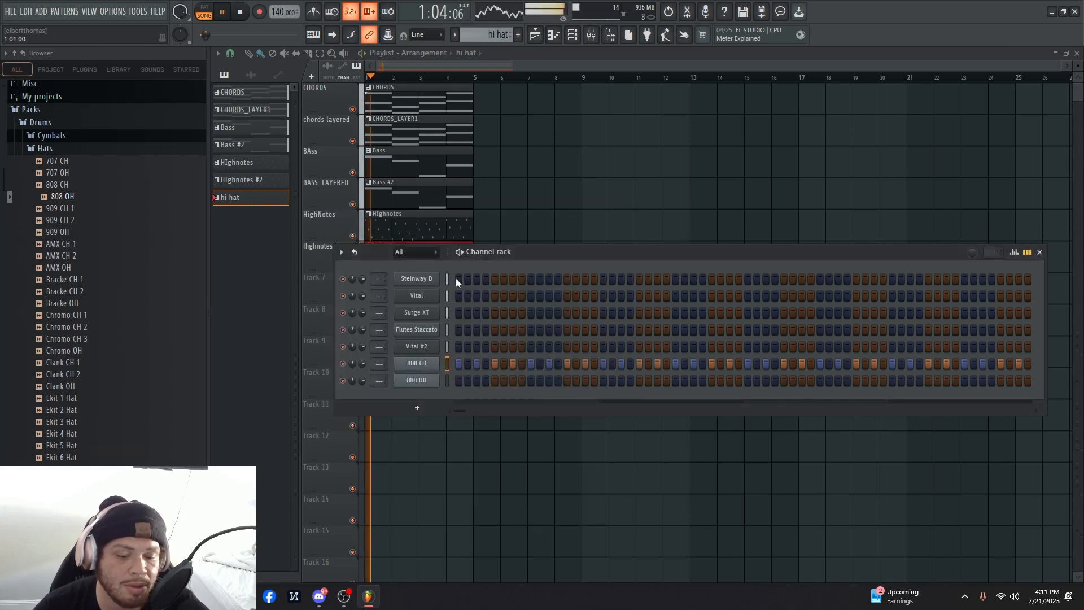
{"action": "key", "text": "space"}
- Hide the channel rack and rename playlist Track 7 as "hat"
{"action": "key", "text": "F6"}
{"action": "right_click", "coordinate": [324, 289]}
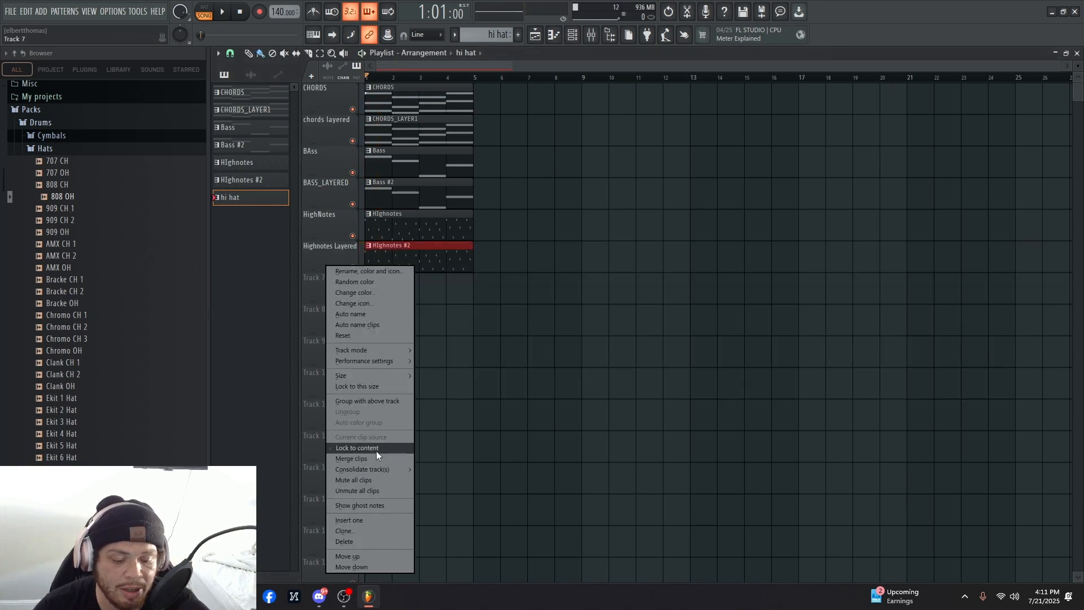
{"action": "key", "text": "F2"}
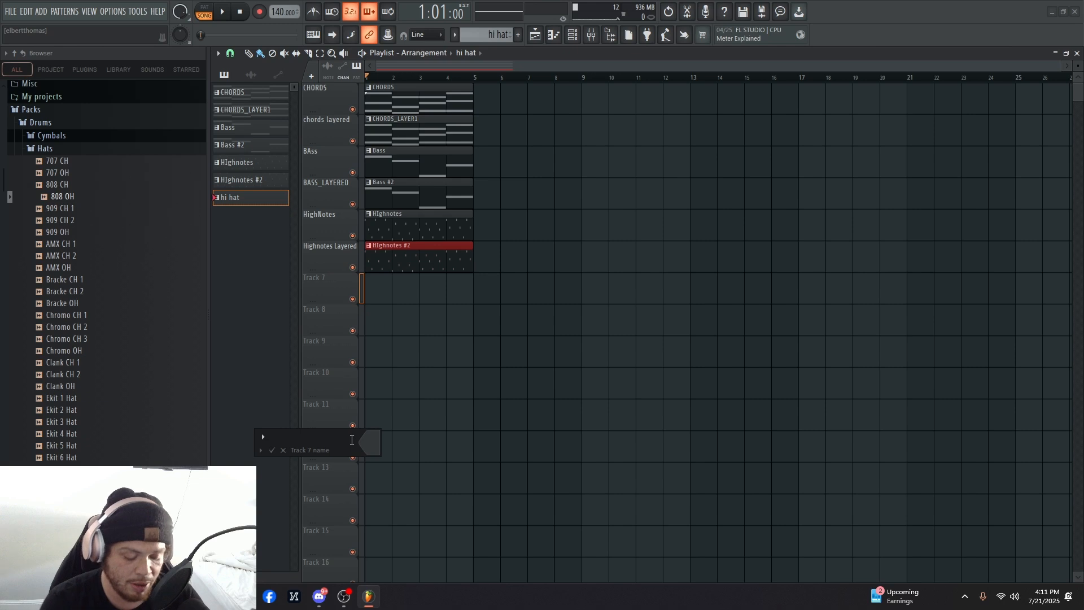
{"action": "type", "text": "hat"}
{"action": "key", "text": "Return"}
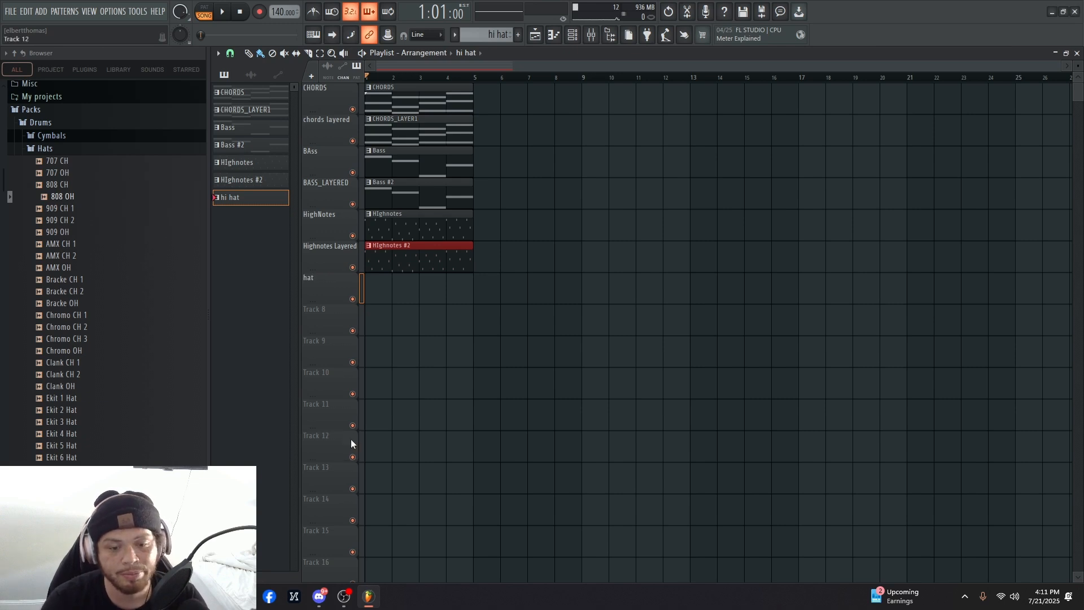
- Place the hi hat pattern on the hat track at bar 1, then listen to the arrangement with the channel rack shown
{"action": "left_click", "coordinate": [394, 285]}
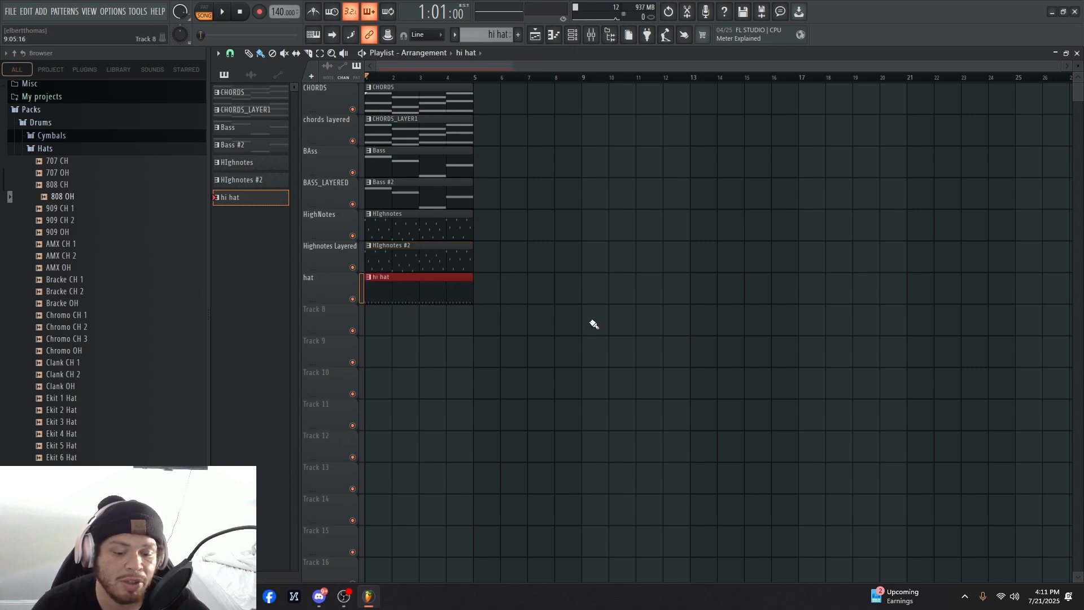
{"action": "key", "text": "space"}
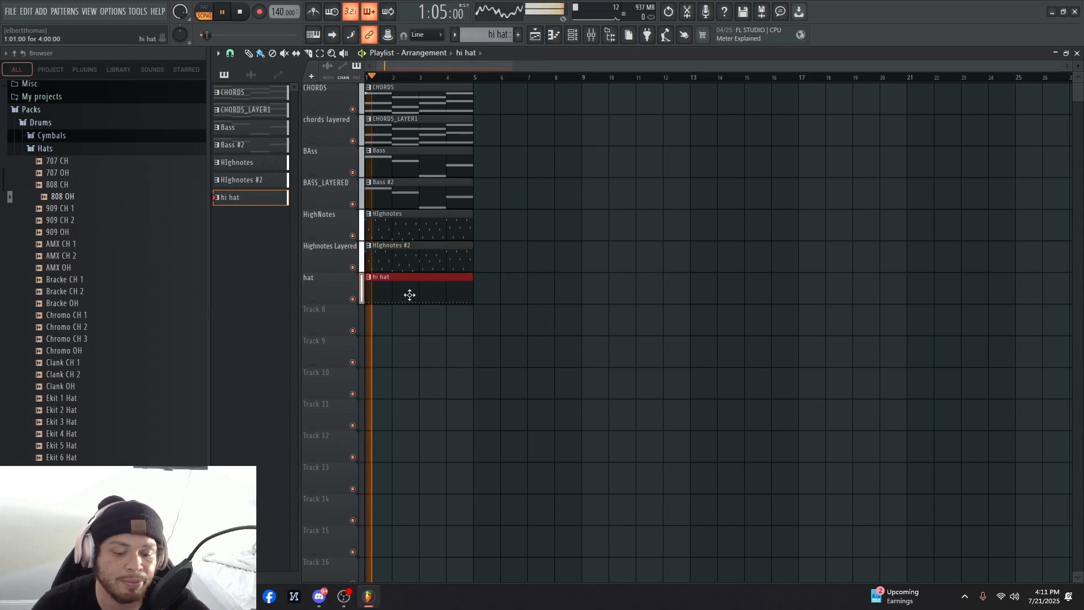
{"action": "left_click", "coordinate": [571, 36]}
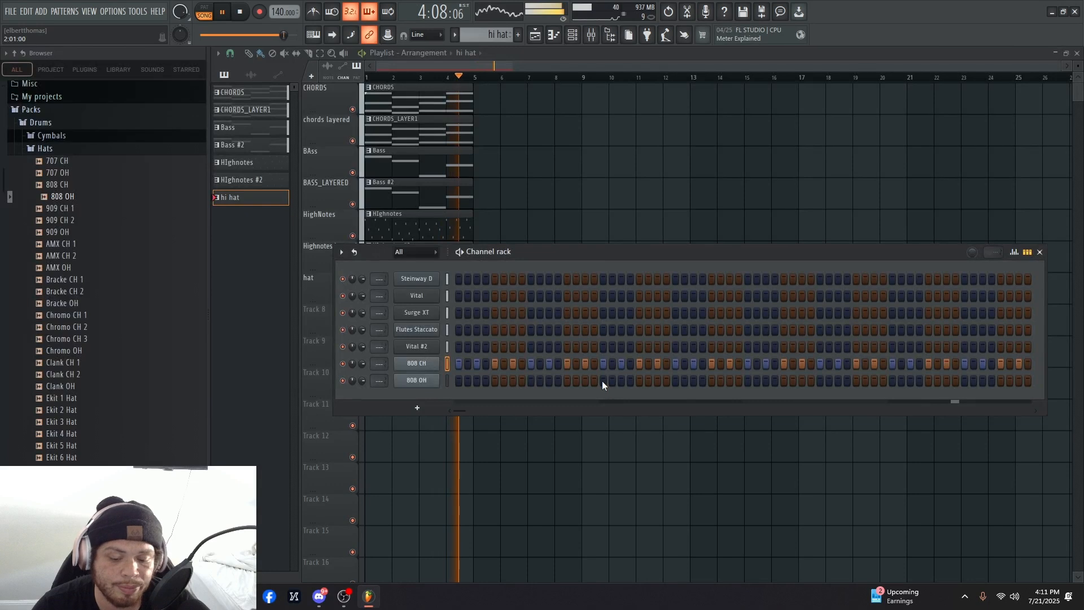
{"action": "key", "text": "space"}
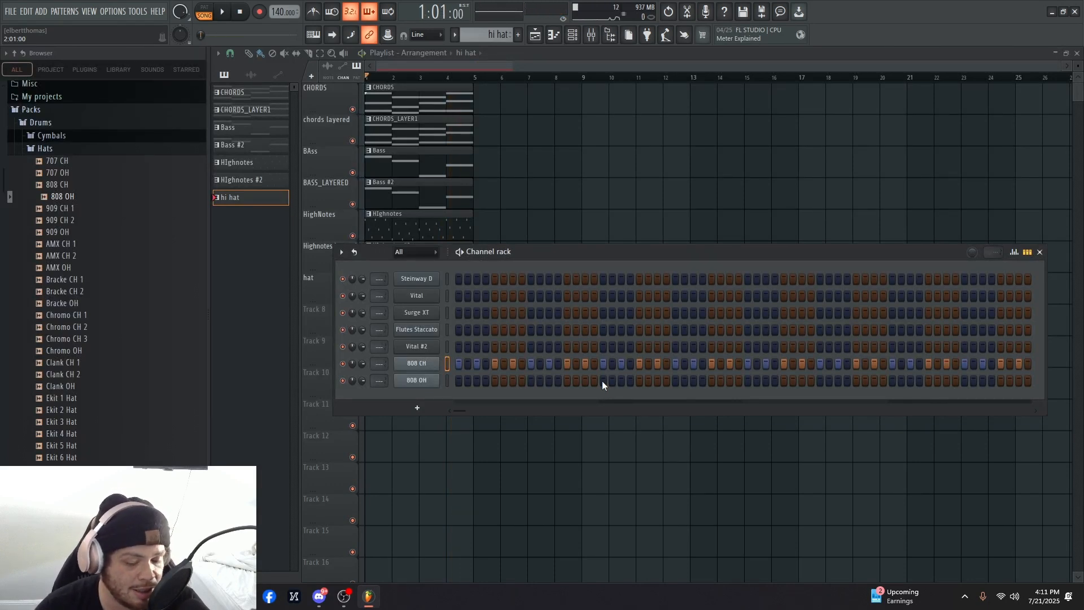
{"action": "left_click", "coordinate": [601, 381]}
{"action": "key", "text": "space"}
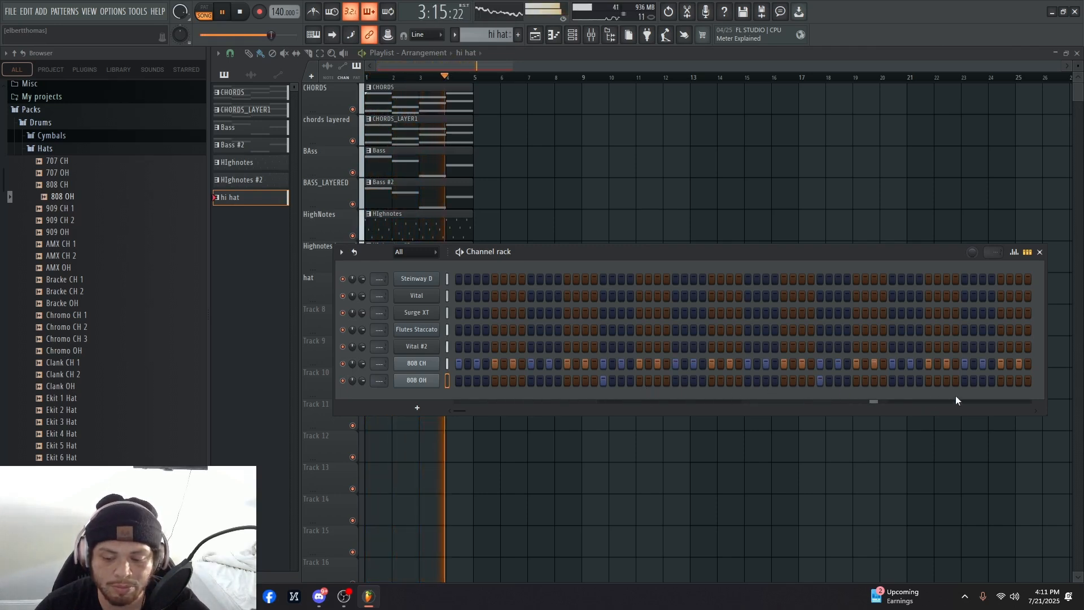
{"action": "left_click", "coordinate": [965, 380]}
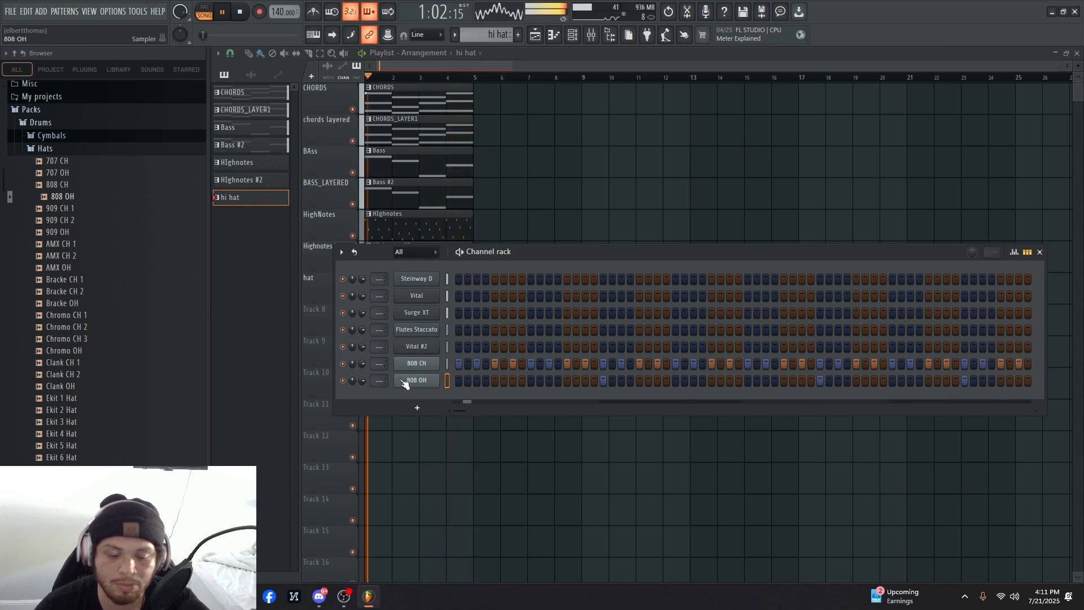
{"action": "left_click", "coordinate": [603, 381]}
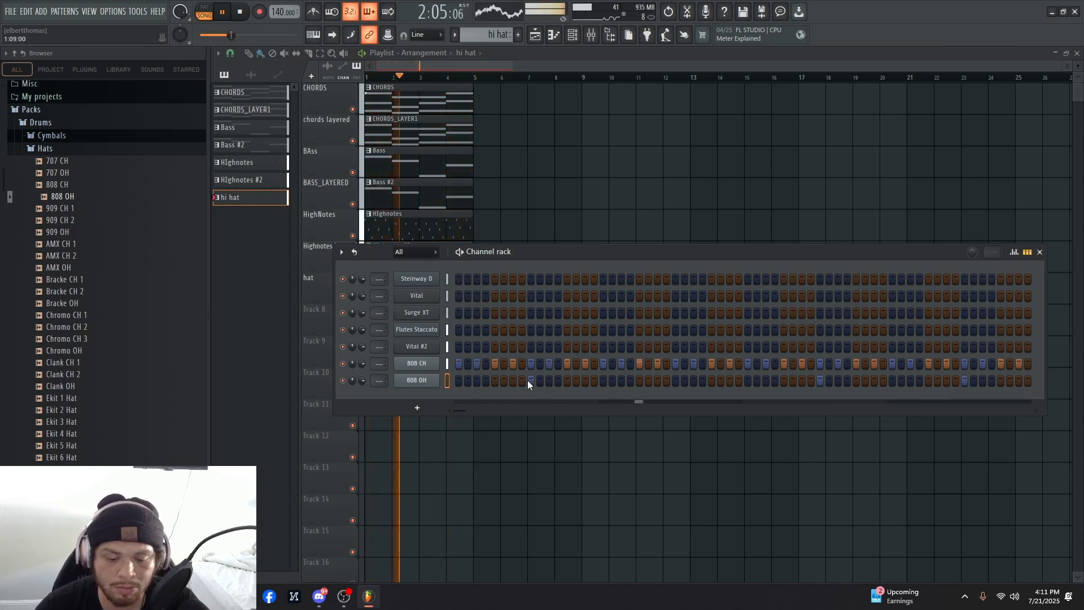
- Place 808 OH hits on steps 9, 25, 41, 57 and 58 of the hi hat pattern, leaving its other steps empty
{"action": "left_click", "coordinate": [530, 381]}
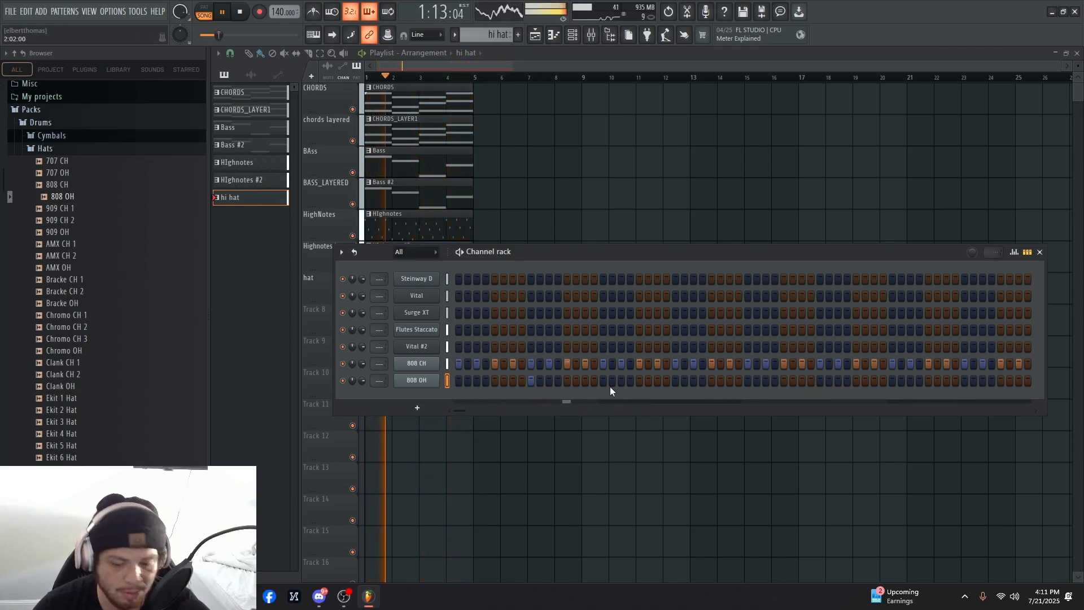
{"action": "left_click", "coordinate": [676, 383]}
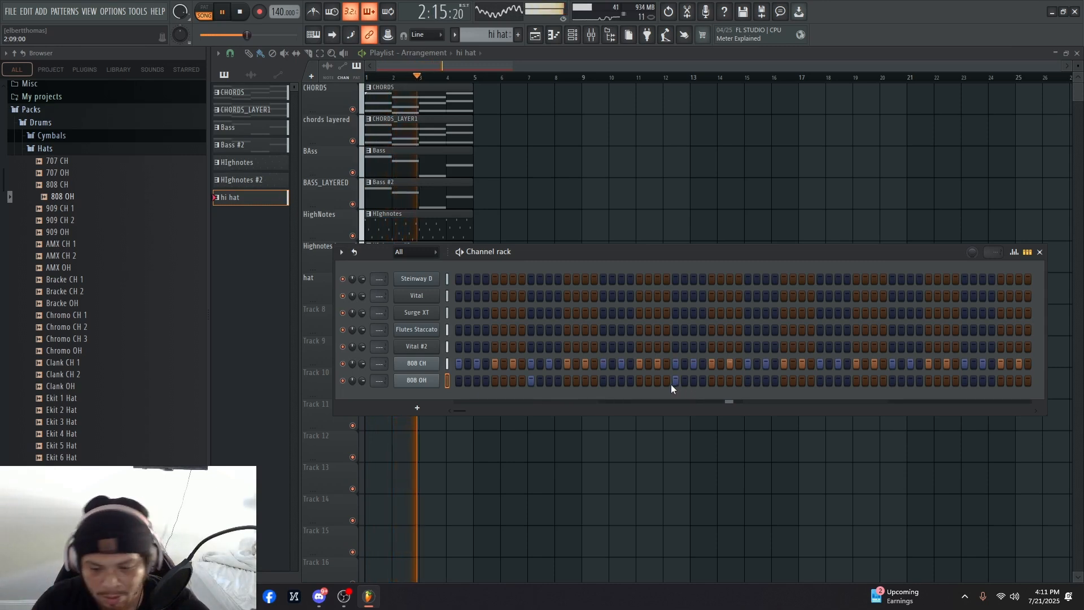
{"action": "left_click", "coordinate": [820, 381]}
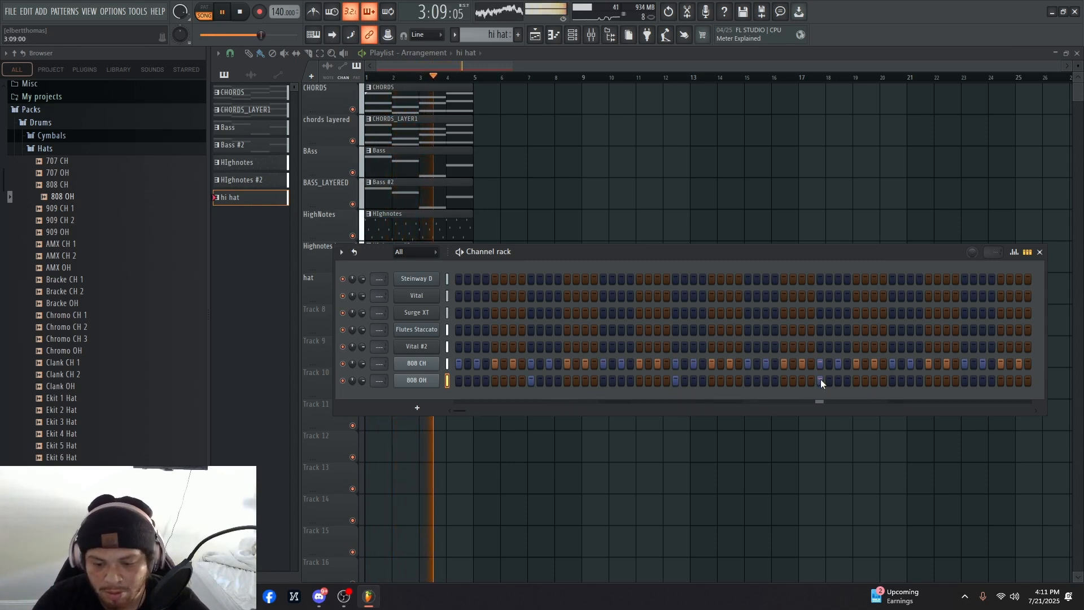
{"action": "left_click", "coordinate": [965, 381]}
{"action": "left_click", "coordinate": [974, 381]}
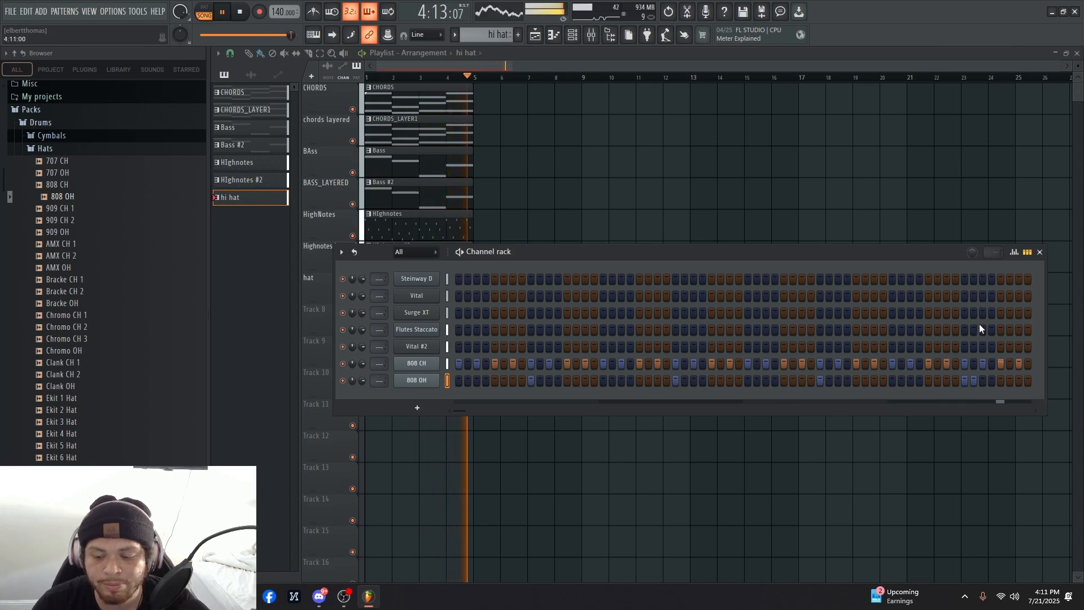
- Clone the hi hat pattern and replace the clip on the hat track with the clone, starting at bar 1
{"action": "key", "text": "F6"}
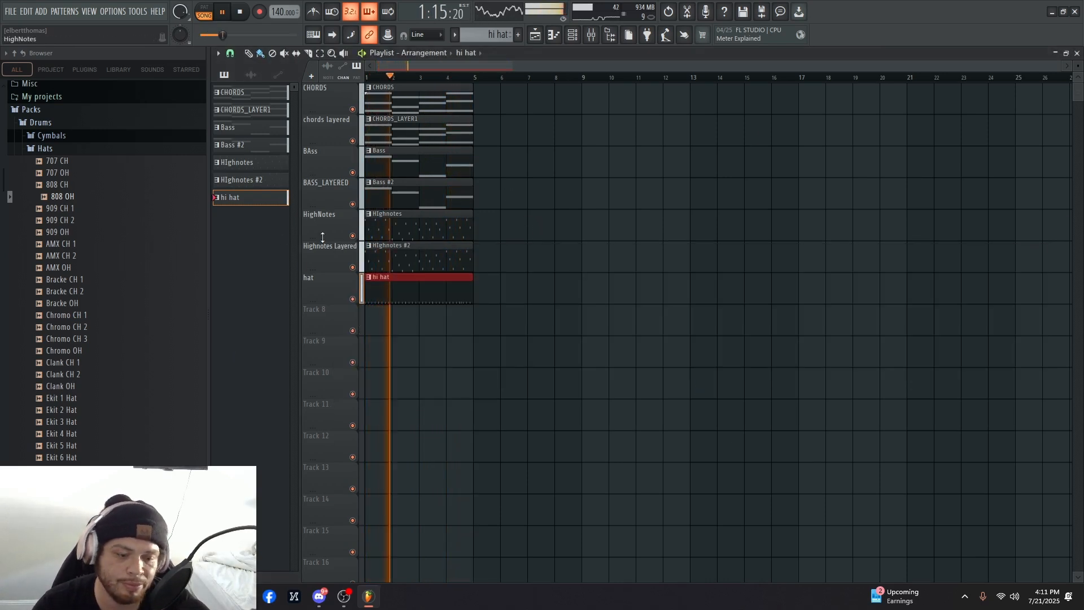
{"action": "right_click", "coordinate": [228, 197]}
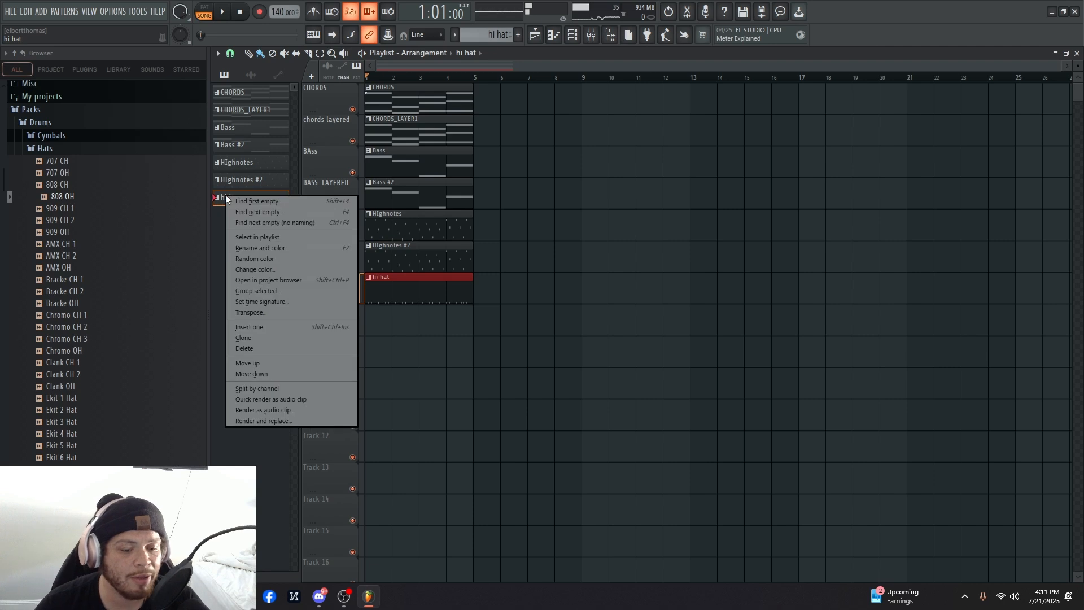
{"action": "left_click", "coordinate": [315, 337]}
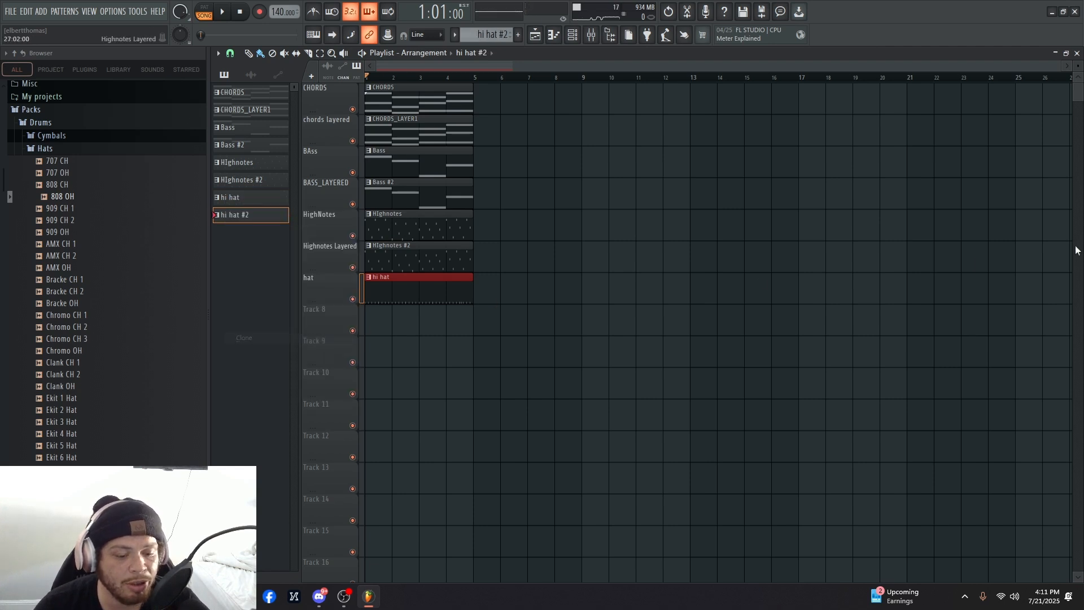
{"action": "right_click", "coordinate": [396, 295]}
{"action": "left_click", "coordinate": [396, 291]}
{"action": "left_click_drag", "start_coordinate": [398, 292], "coordinate": [421, 305]}
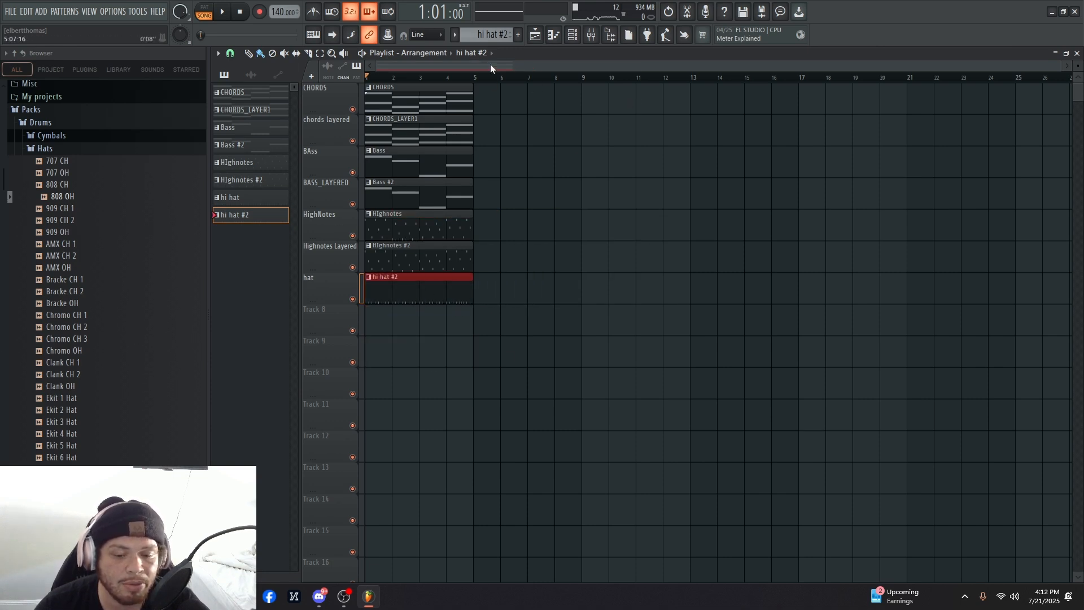
- Select the 808 CH channel in the channel rack and open its notes from the cloned pattern in the piano roll
{"action": "left_click", "coordinate": [587, 35]}
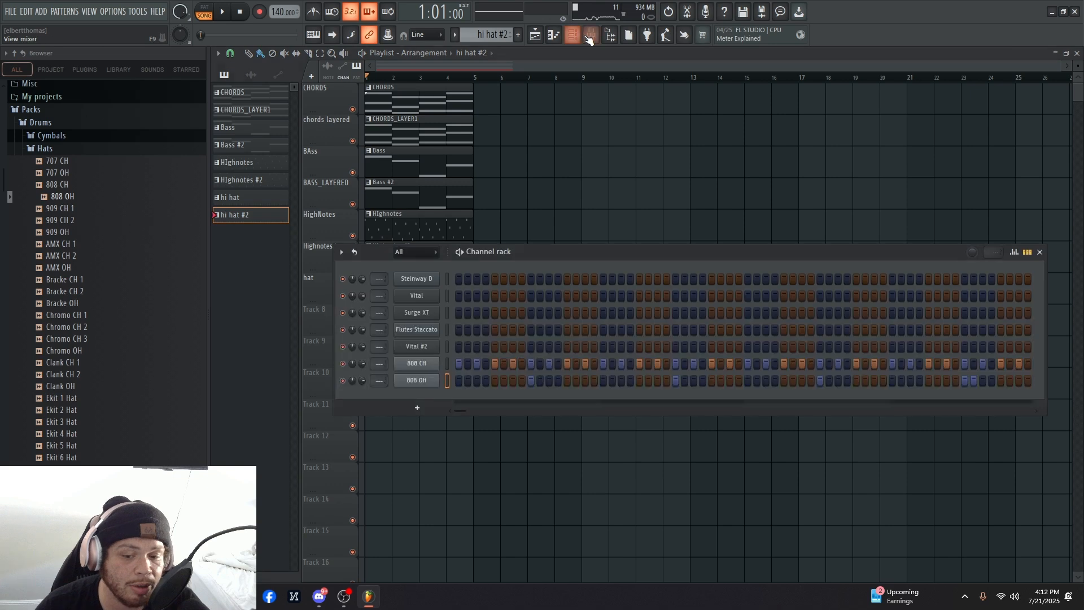
{"action": "left_click", "coordinate": [591, 35]}
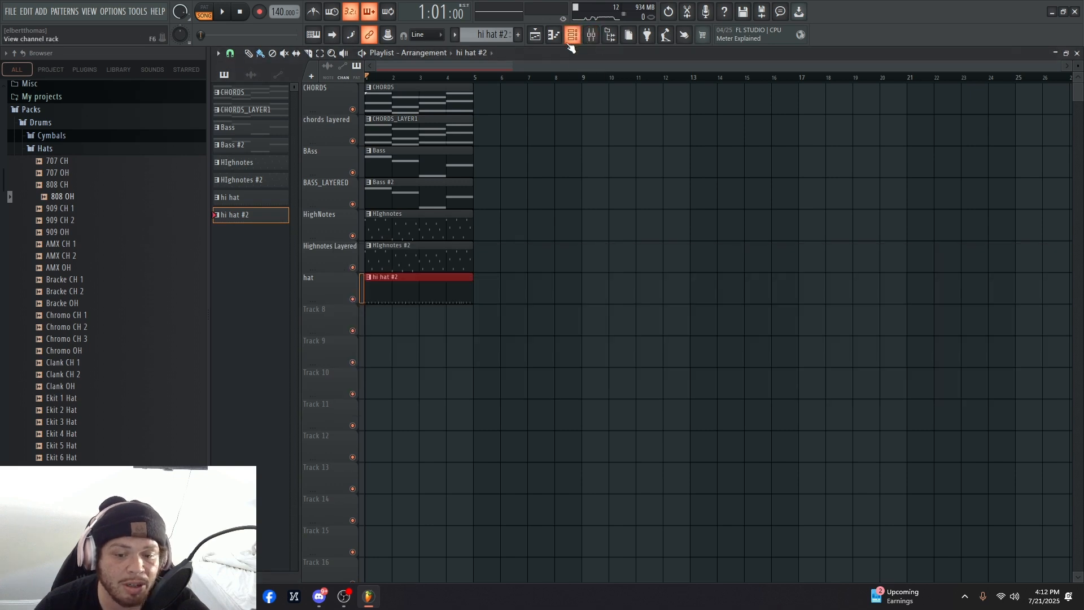
{"action": "left_click", "coordinate": [553, 35]}
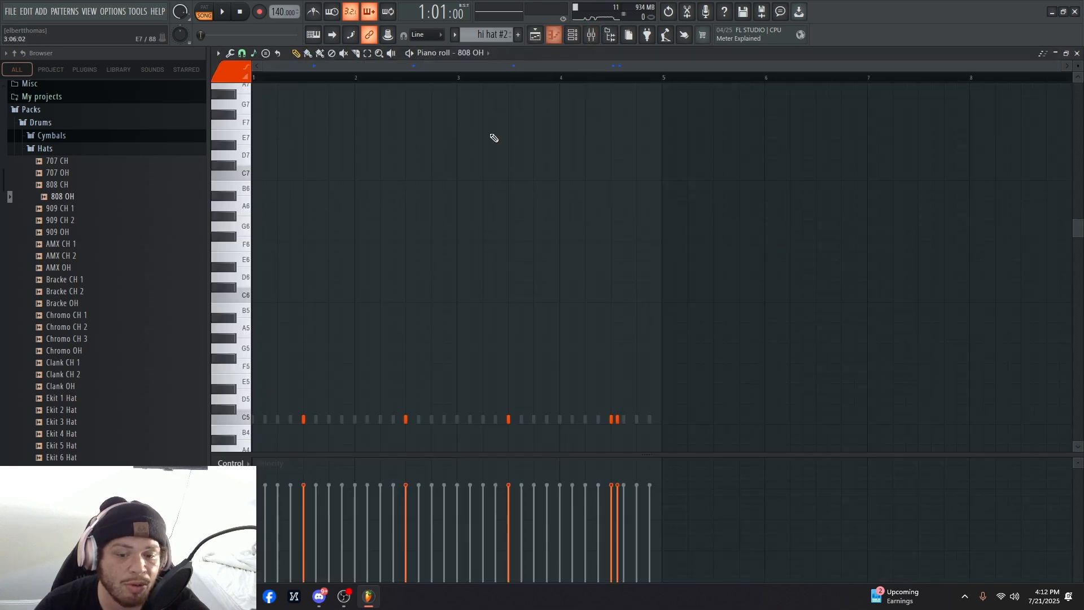
{"action": "left_click", "coordinate": [535, 35]}
{"action": "left_click", "coordinate": [572, 35]}
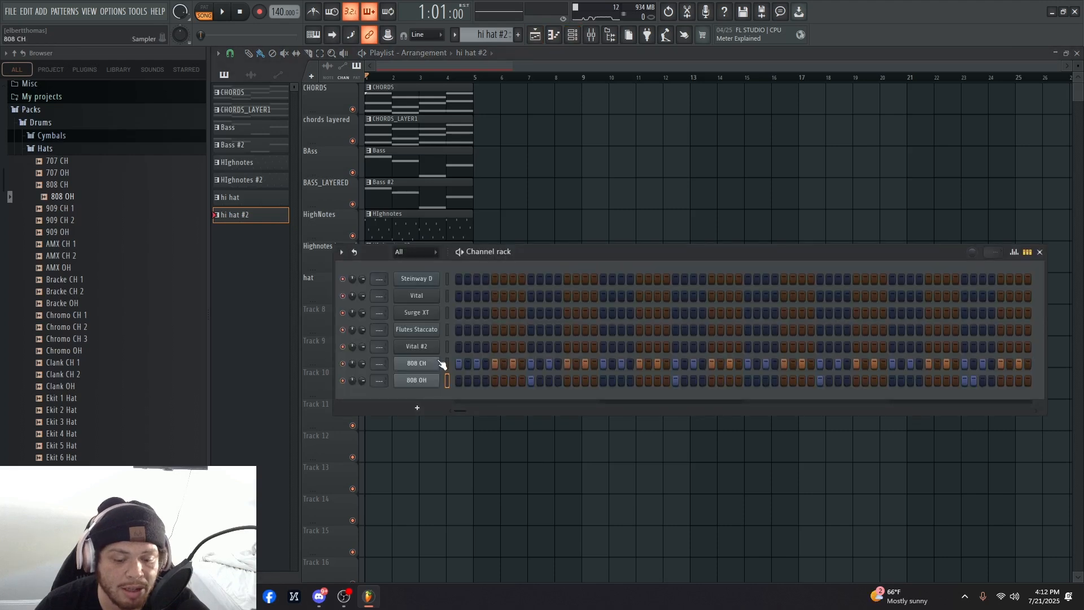
{"action": "left_click", "coordinate": [448, 361]}
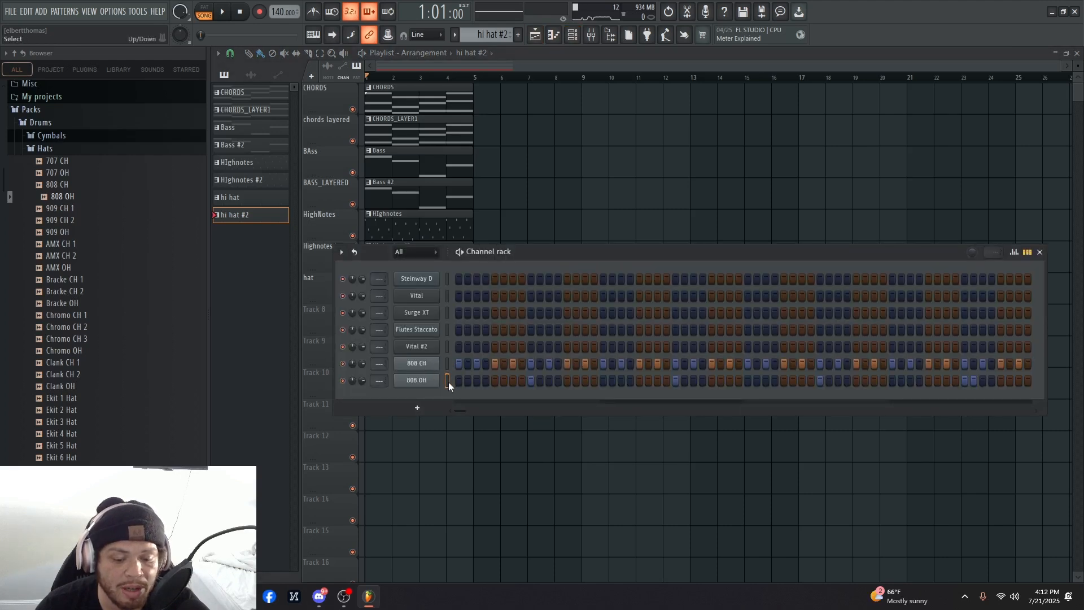
{"action": "key", "text": "F7"}
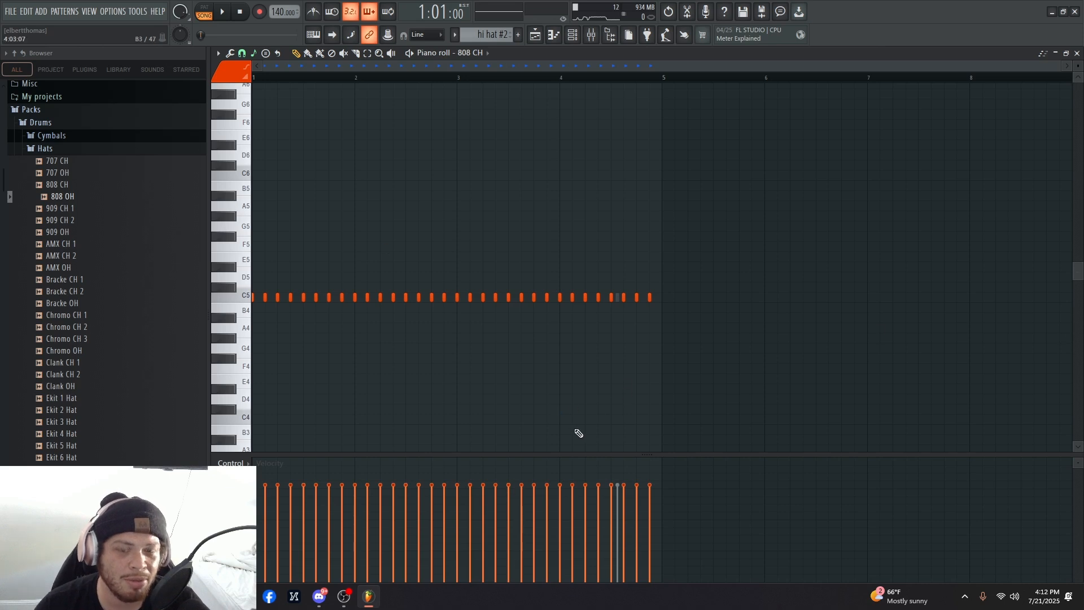
- Listen to the pattern from the start and delete the last 808 CH note before bar 2
{"action": "scroll", "coordinate": [558, 388], "scroll_direction": "up", "scroll_amount": 2, "text": "ctrl"}
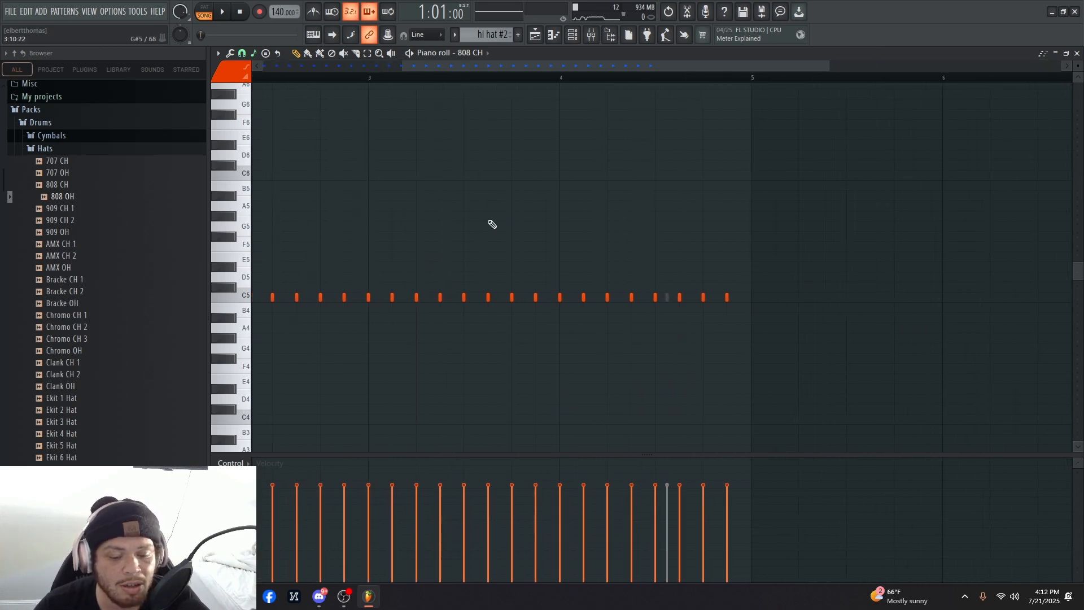
{"action": "left_click_drag", "start_coordinate": [510, 65], "coordinate": [138, 72]}
{"action": "key", "text": "space"}
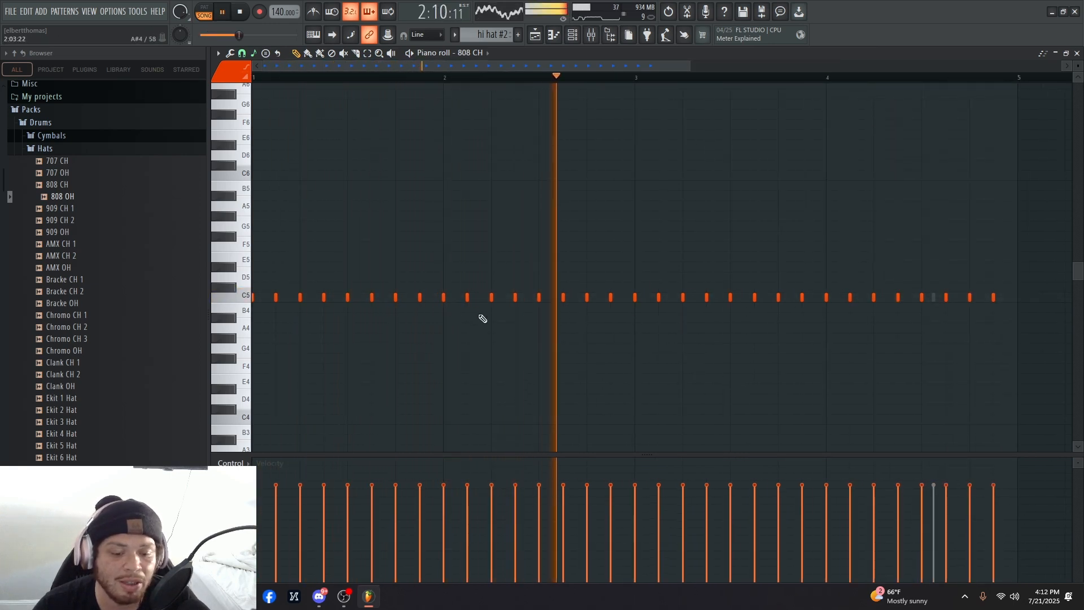
{"action": "key", "text": "space"}
{"action": "right_click", "coordinate": [418, 298]}
- Select the last 808 CH note before bar 2 and extend it to the start of bar 2 with quick legato
{"action": "left_click_drag", "start_coordinate": [397, 316], "coordinate": [355, 247]}
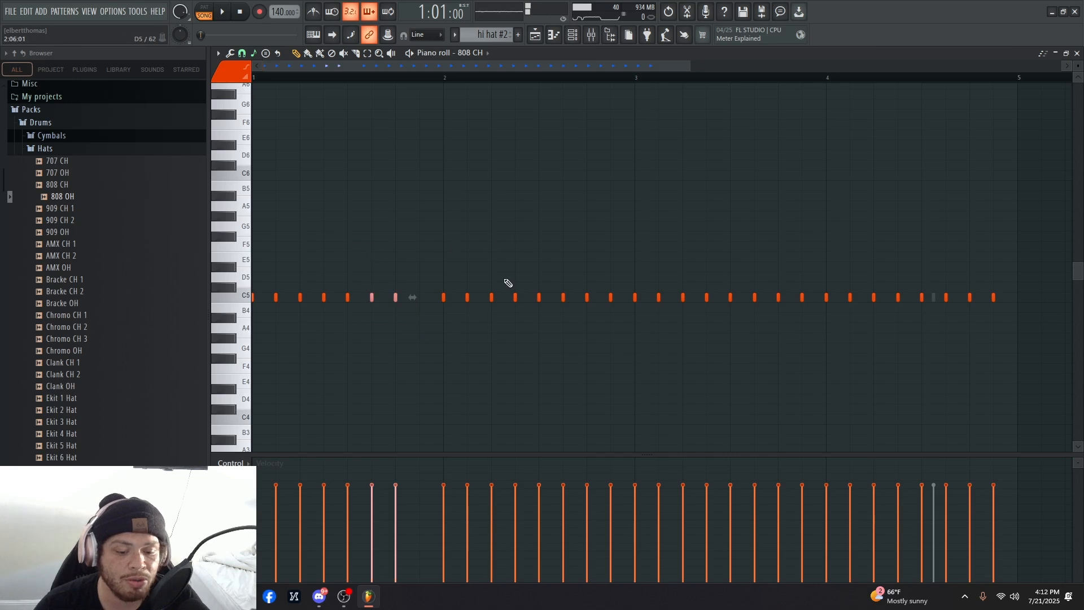
{"action": "left_click", "coordinate": [504, 280], "text": "ctrl"}
{"action": "left_click_drag", "start_coordinate": [414, 303], "coordinate": [393, 292]}
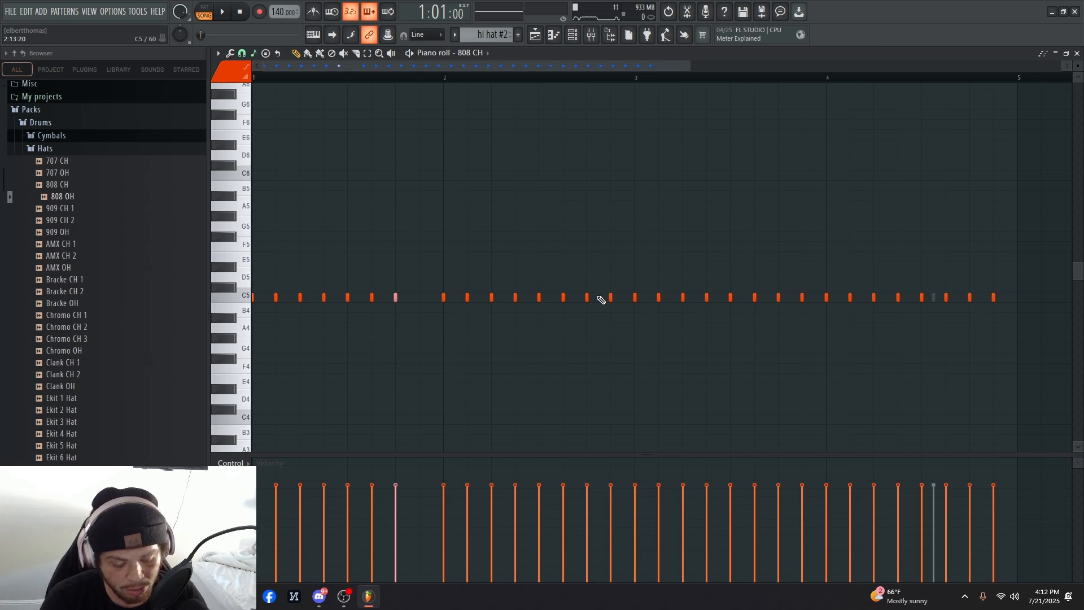
{"action": "left_click_drag", "start_coordinate": [440, 330], "coordinate": [391, 296]}
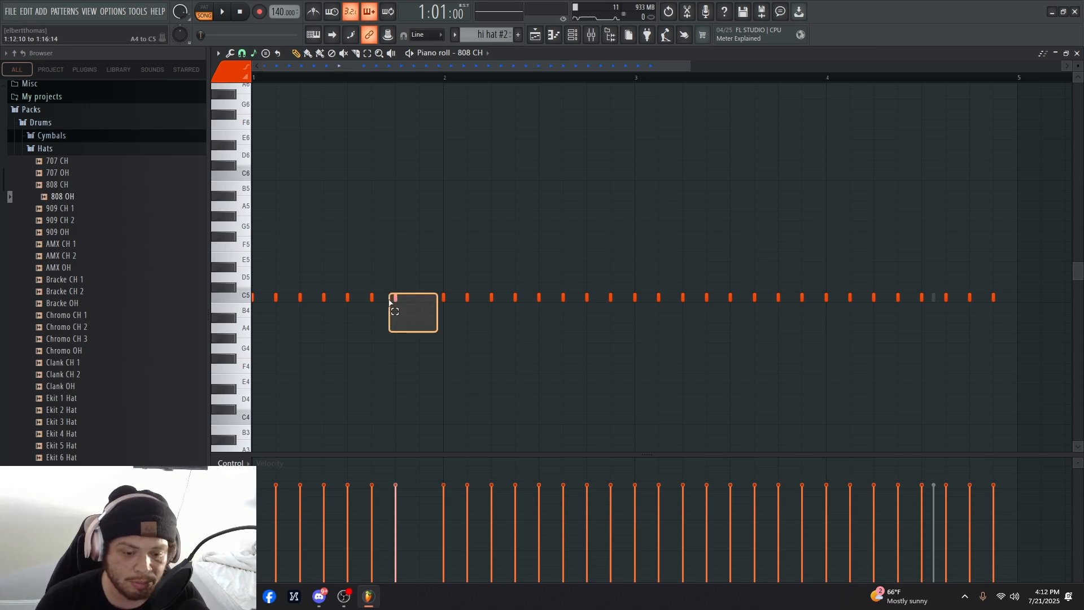
{"action": "key", "text": "ctrl+l"}
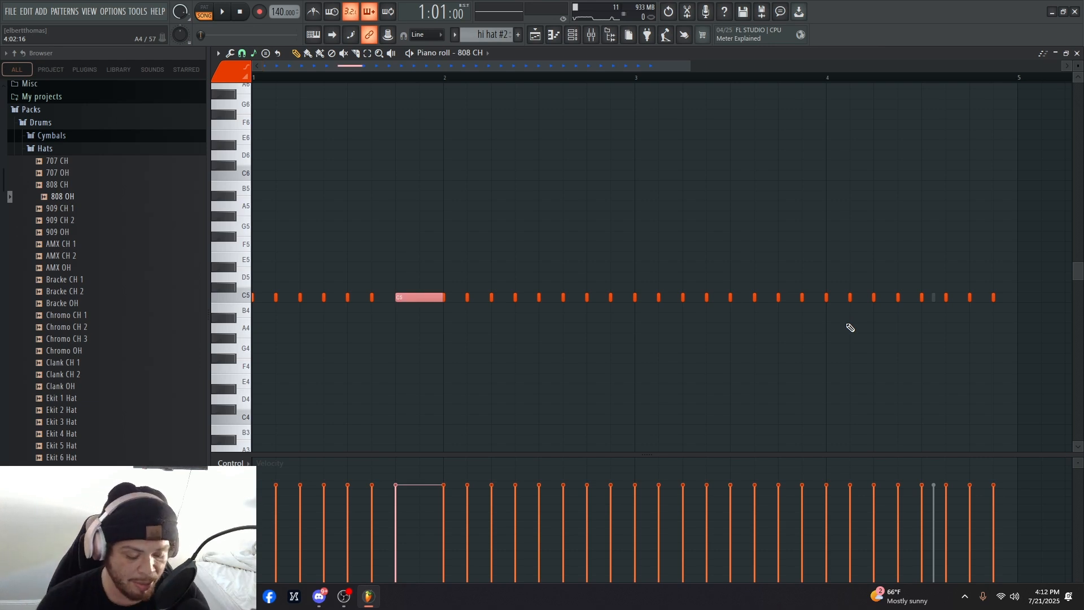
- Chop the extended note into eight equal slices using the Chopper's time multiplier, auditioning the pattern before accepting
{"action": "key", "text": "ctrl+u"}
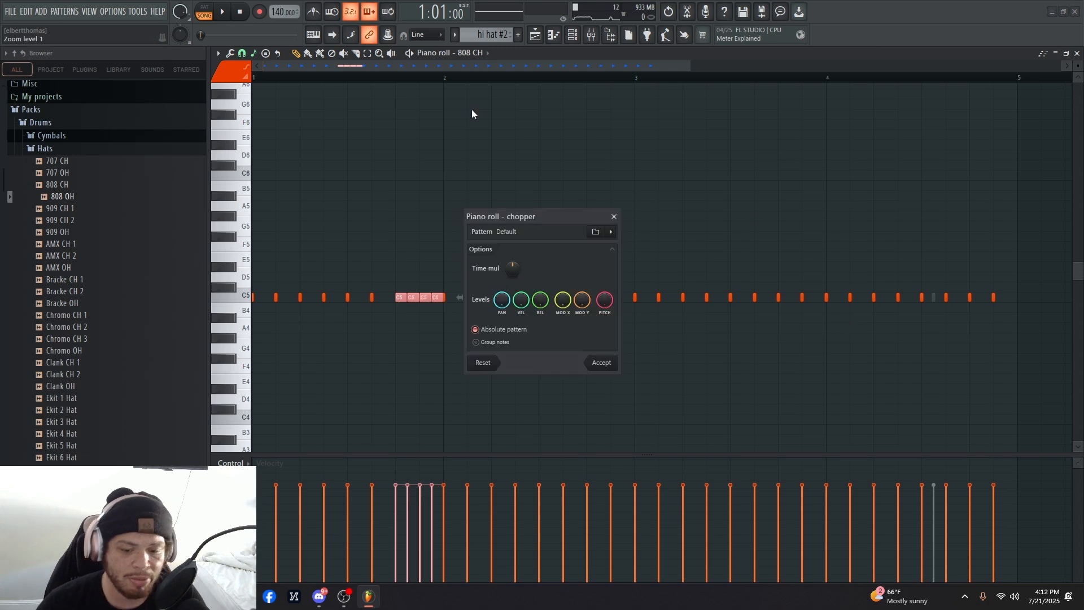
{"action": "left_click_drag", "start_coordinate": [546, 218], "coordinate": [620, 153]}
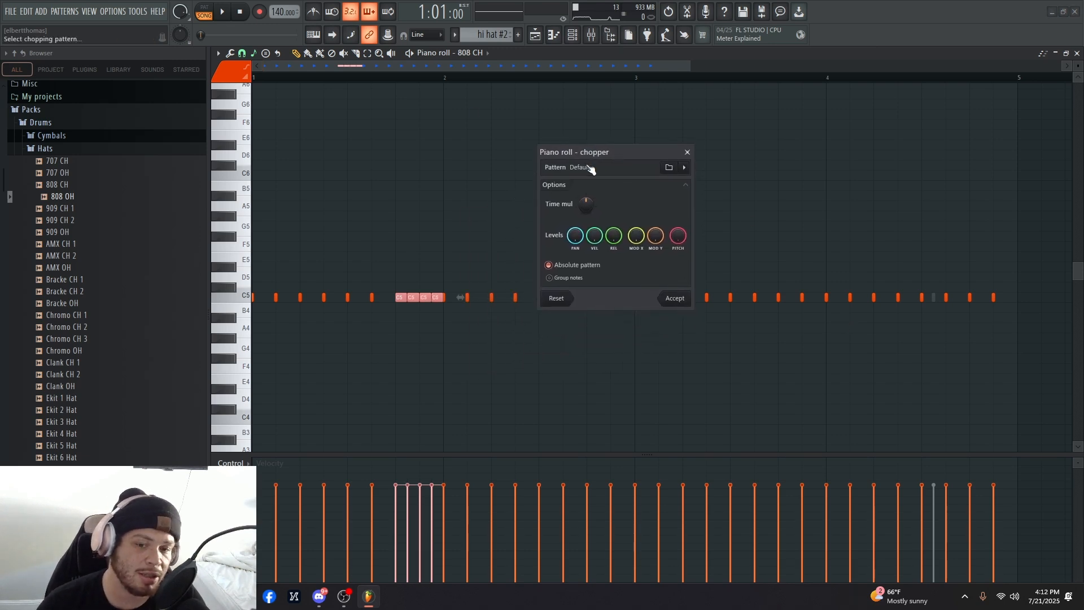
{"action": "key", "text": "space"}
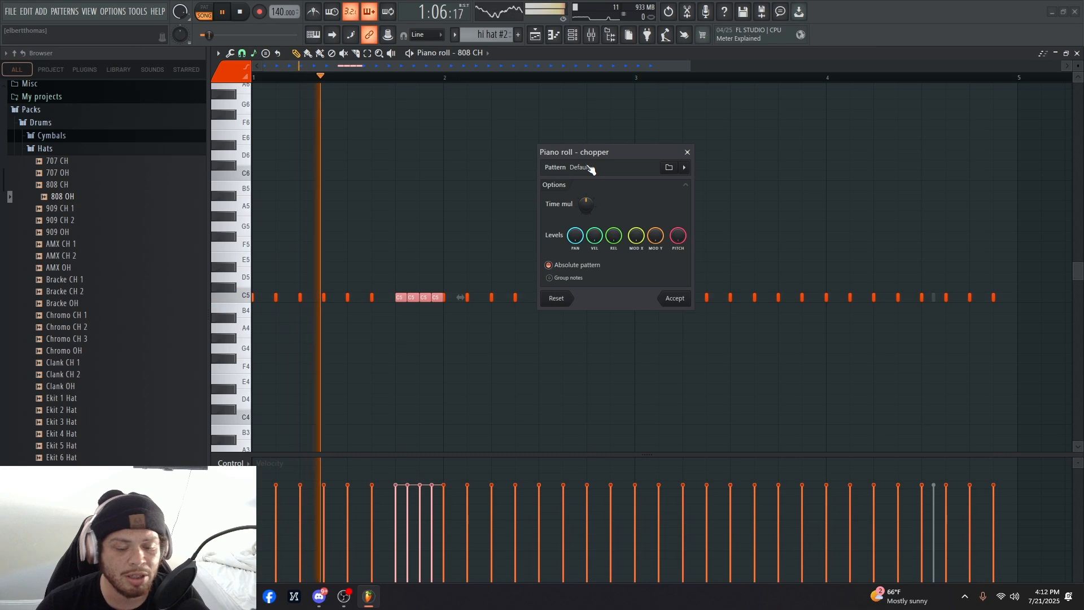
{"action": "key", "text": "space"}
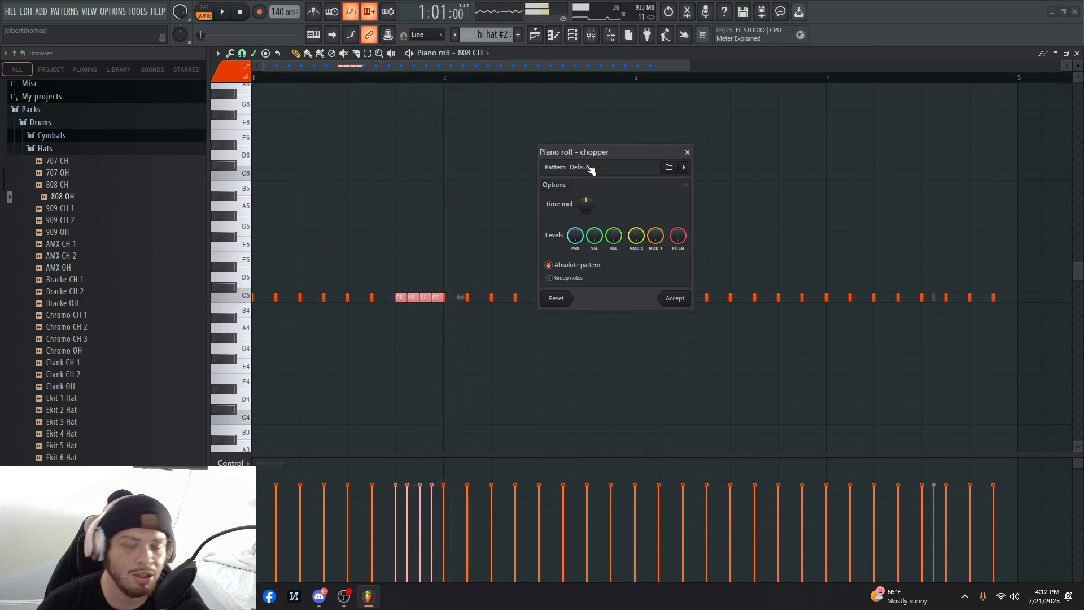
{"action": "key", "text": "space"}
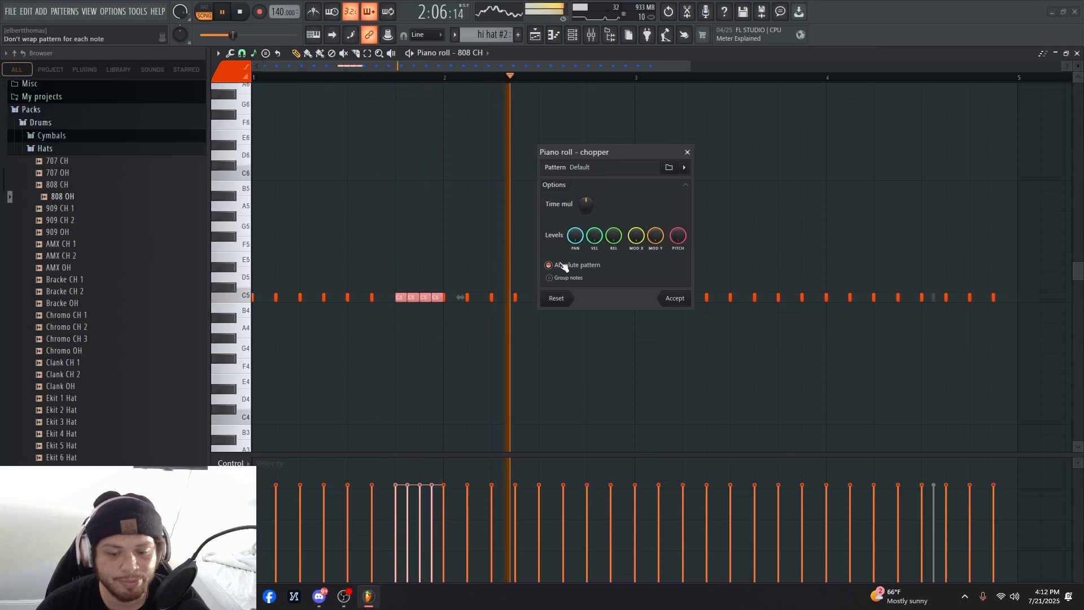
{"action": "key", "text": "space"}
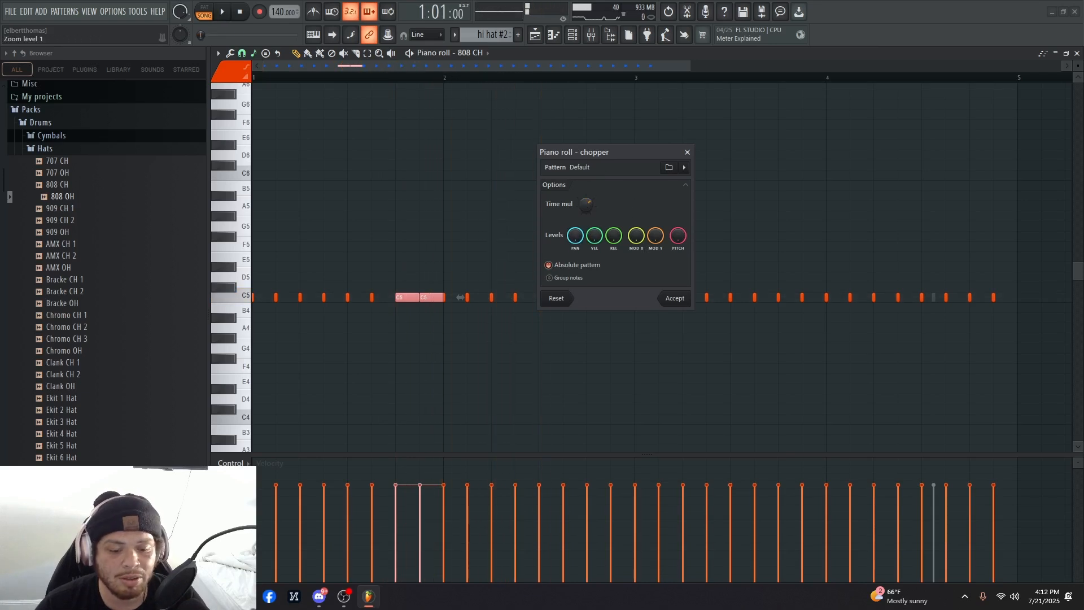
{"action": "left_click_drag", "start_coordinate": [597, 206], "coordinate": [598, 198]}
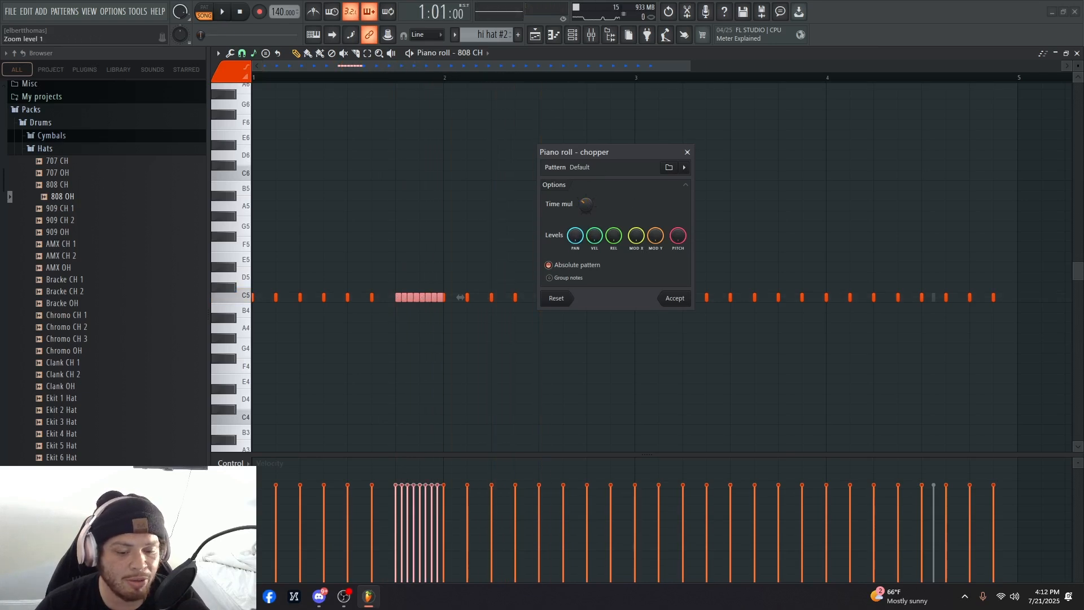
{"action": "key", "text": "space"}
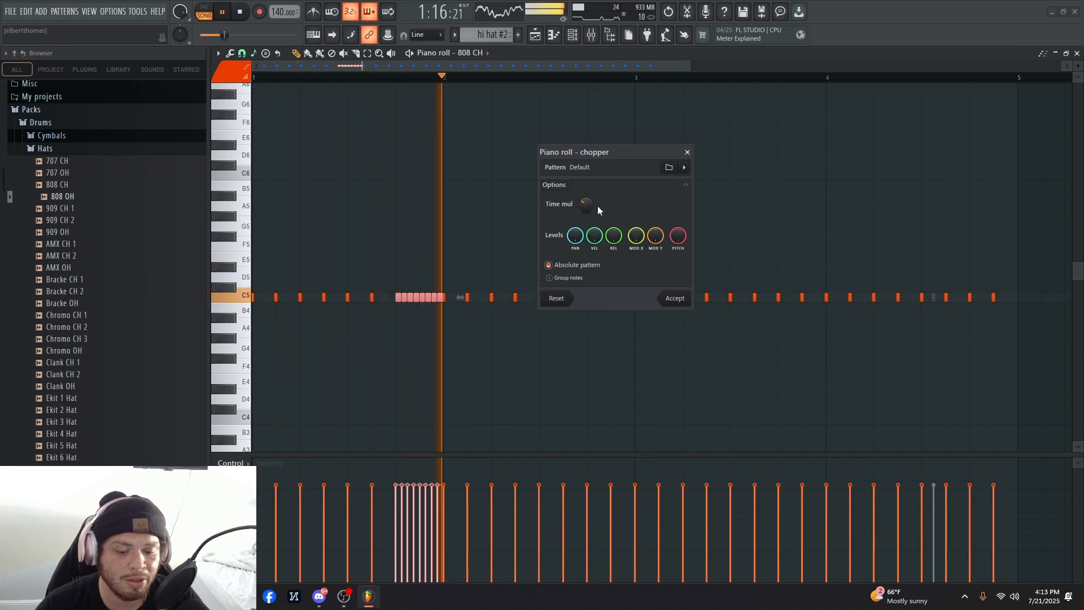
{"action": "left_click", "coordinate": [677, 299]}
{"action": "key", "text": "space"}
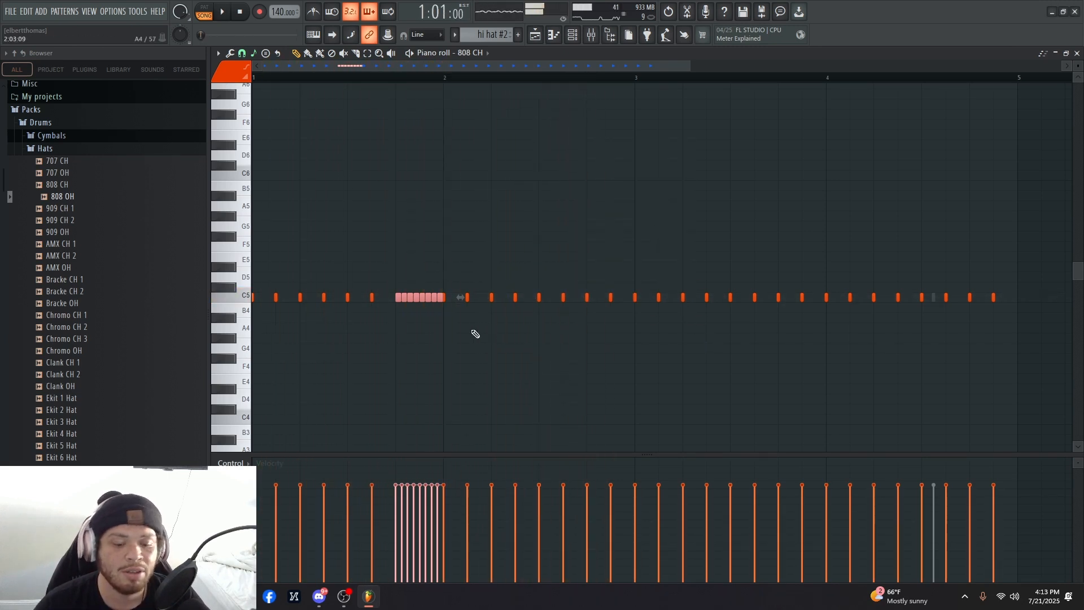
- Move the first four chopped notes to G#5, G5, F#5 and F5 as a descending run and play back the pattern
{"action": "left_click", "coordinate": [513, 342], "text": "ctrl"}
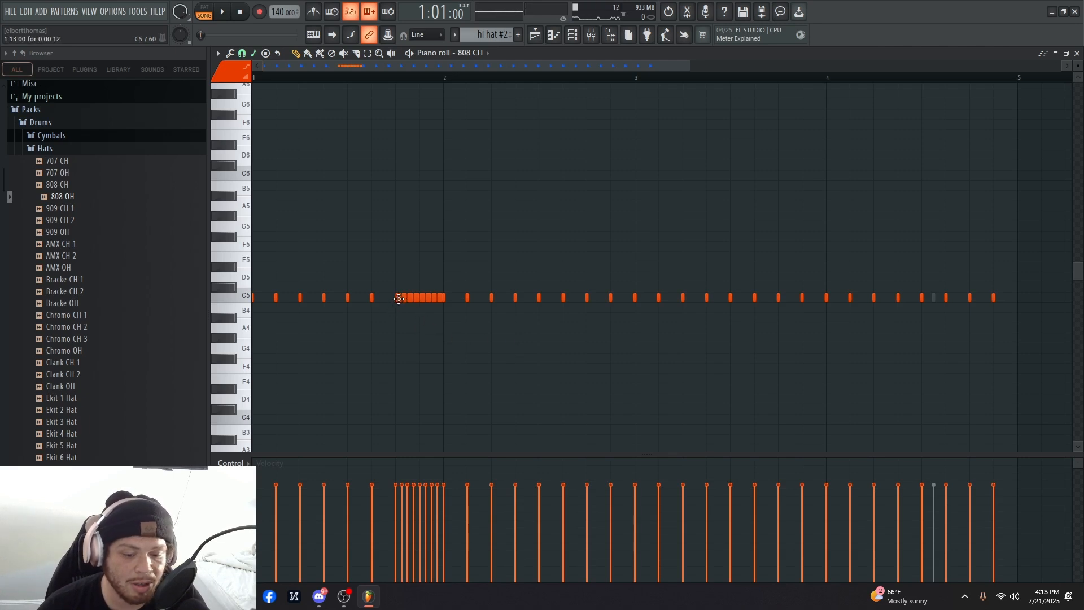
{"action": "left_click_drag", "start_coordinate": [398, 298], "coordinate": [398, 217]}
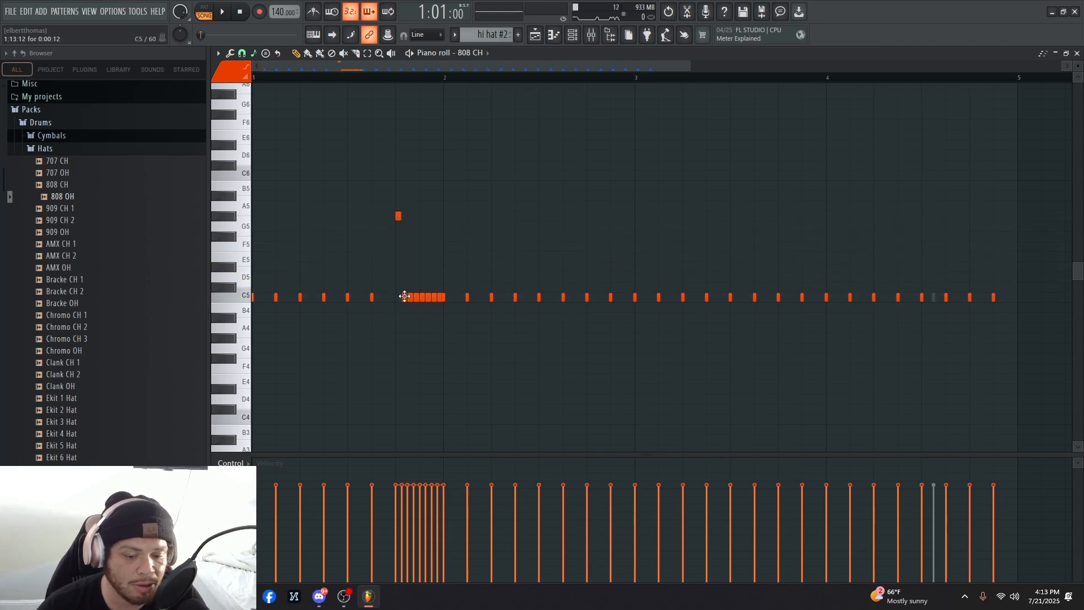
{"action": "left_click_drag", "start_coordinate": [405, 296], "coordinate": [404, 225]}
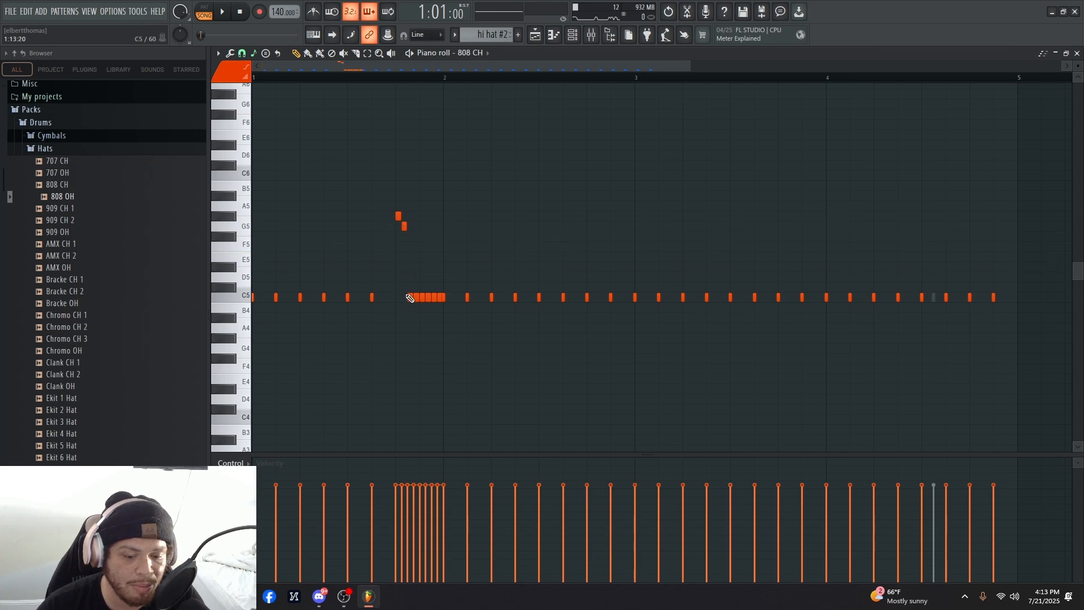
{"action": "left_click_drag", "start_coordinate": [410, 297], "coordinate": [421, 246]}
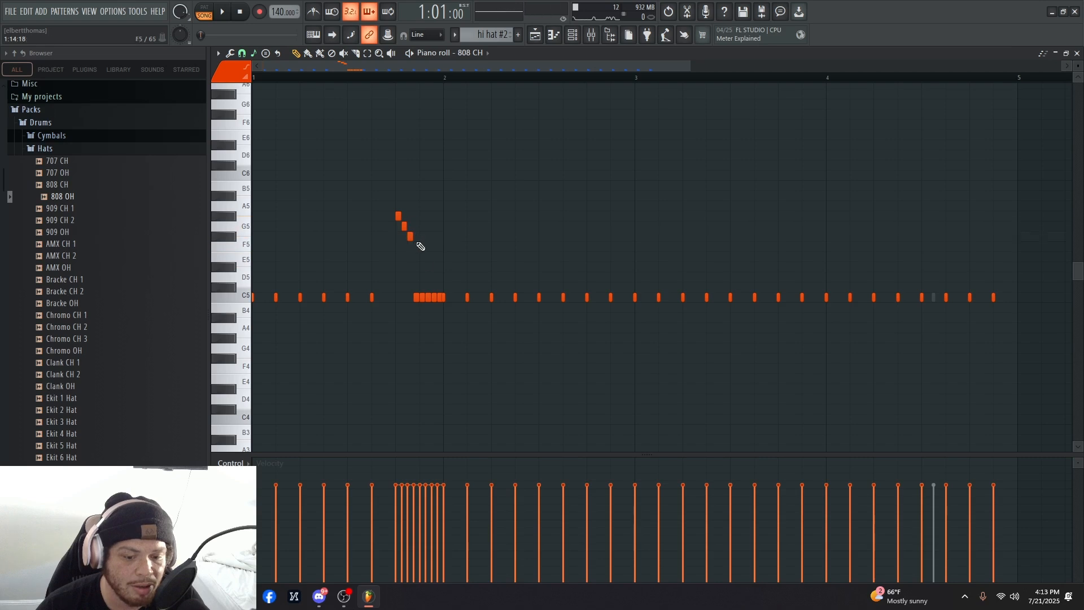
{"action": "mouse_move", "coordinate": [415, 294]}
{"action": "left_mouse_down"}
{"action": "mouse_move", "coordinate": [412, 232]}
{"action": "mouse_move", "coordinate": [417, 247]}
{"action": "left_mouse_up"}
{"action": "left_click_drag", "start_coordinate": [429, 257], "coordinate": [406, 258]}
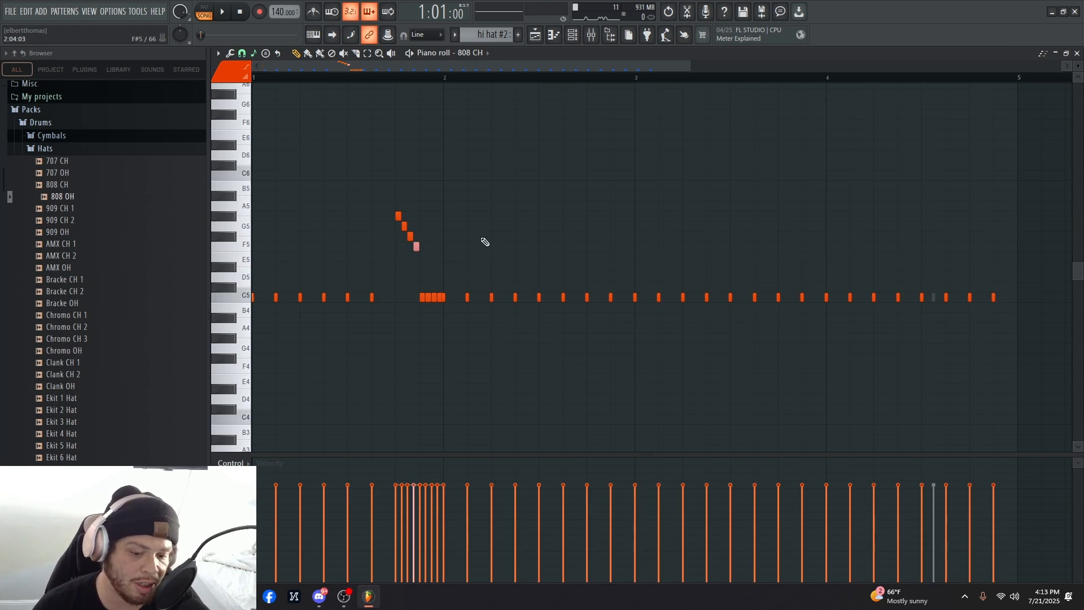
{"action": "key", "text": "space"}
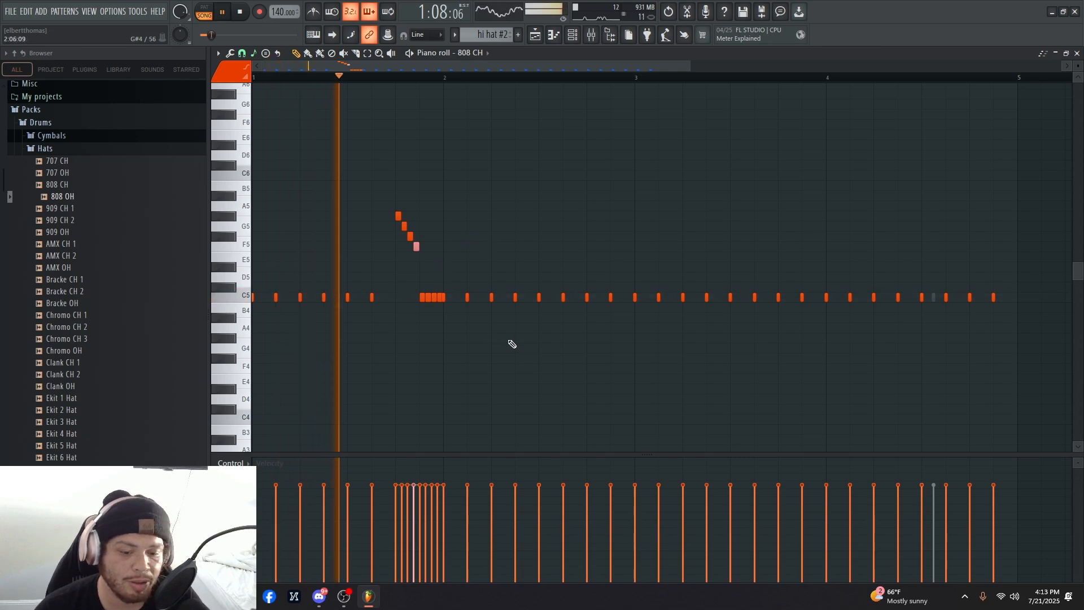
{"action": "key", "text": "space"}
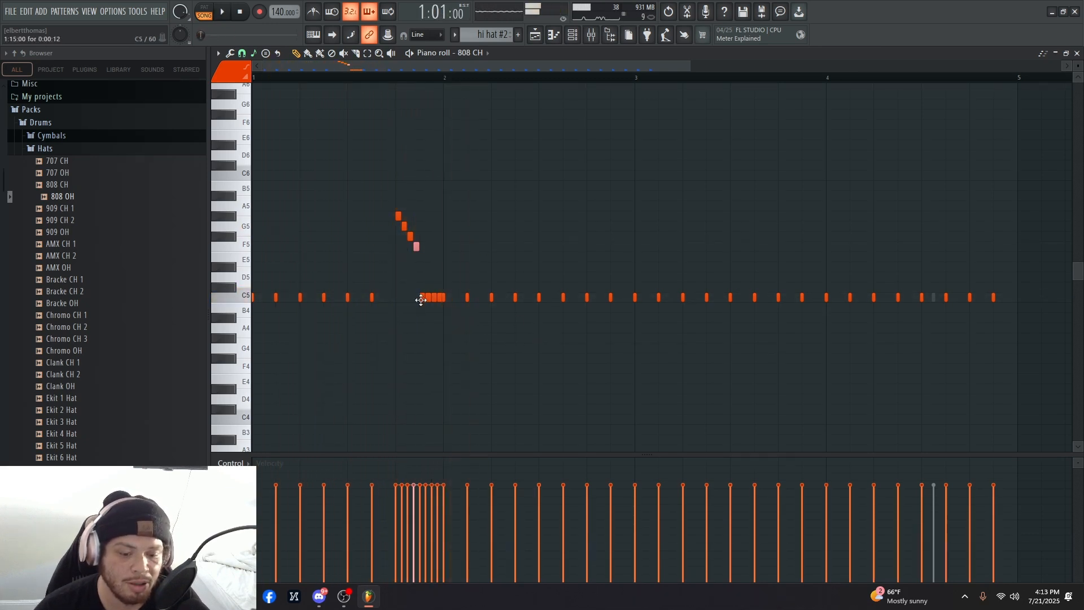
- Move the remaining four chopped notes to A4, A#4, B4 and D5, and listen to the pattern through bar 4
{"action": "mouse_move", "coordinate": [421, 299]}
{"action": "left_mouse_down"}
{"action": "mouse_move", "coordinate": [420, 331]}
{"action": "mouse_move", "coordinate": [428, 318]}
{"action": "left_mouse_up"}
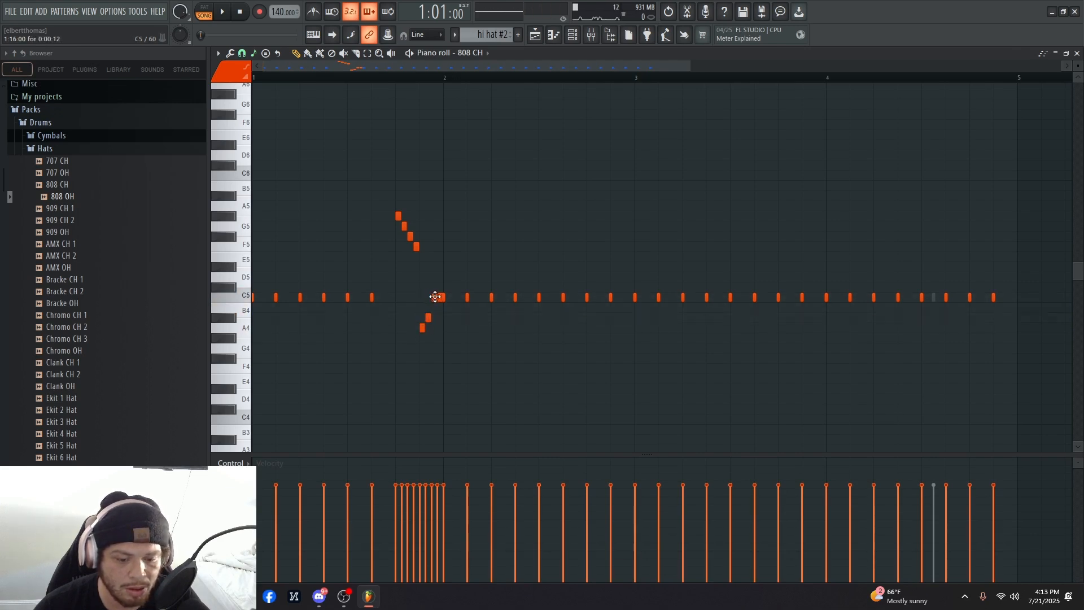
{"action": "mouse_move", "coordinate": [434, 297]}
{"action": "left_mouse_down"}
{"action": "mouse_move", "coordinate": [434, 307]}
{"action": "mouse_move", "coordinate": [440, 277]}
{"action": "left_mouse_up"}
{"action": "key", "text": "space"}
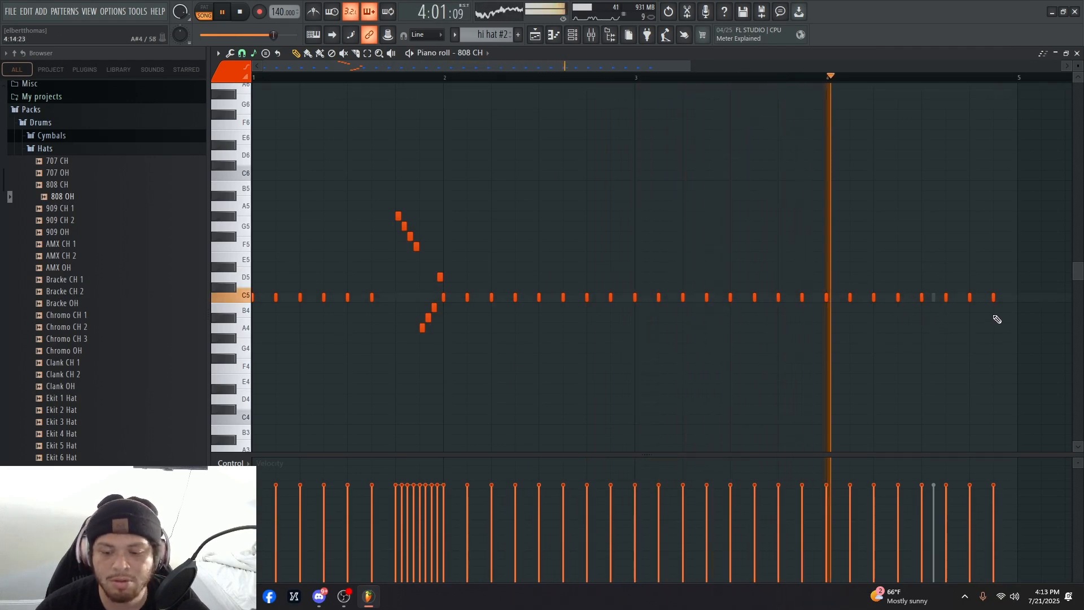
{"action": "key", "text": "space"}
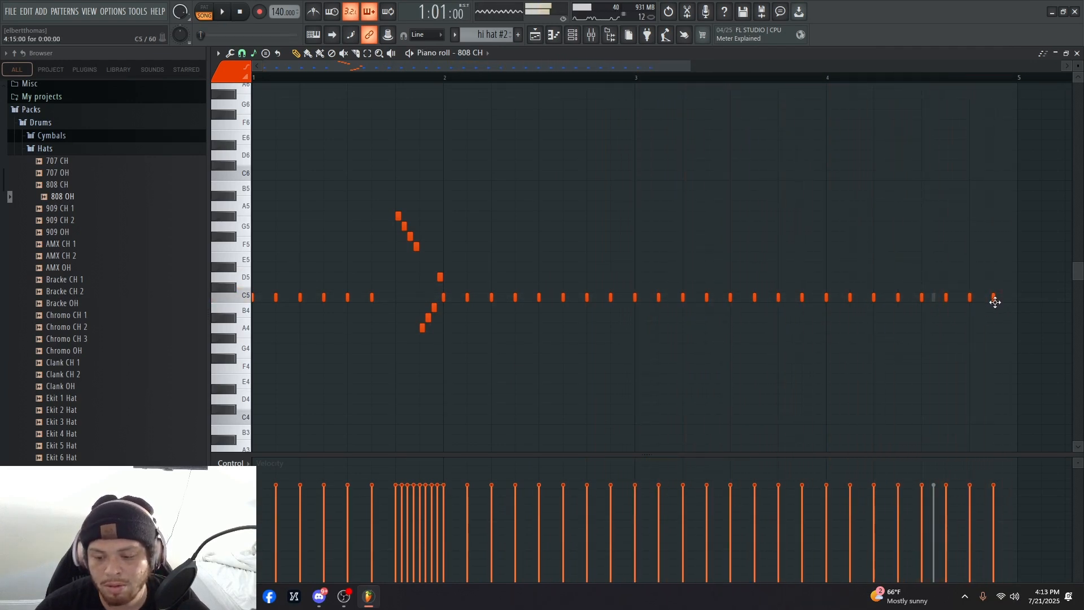
{"action": "left_click_drag", "start_coordinate": [992, 312], "coordinate": [951, 293]}
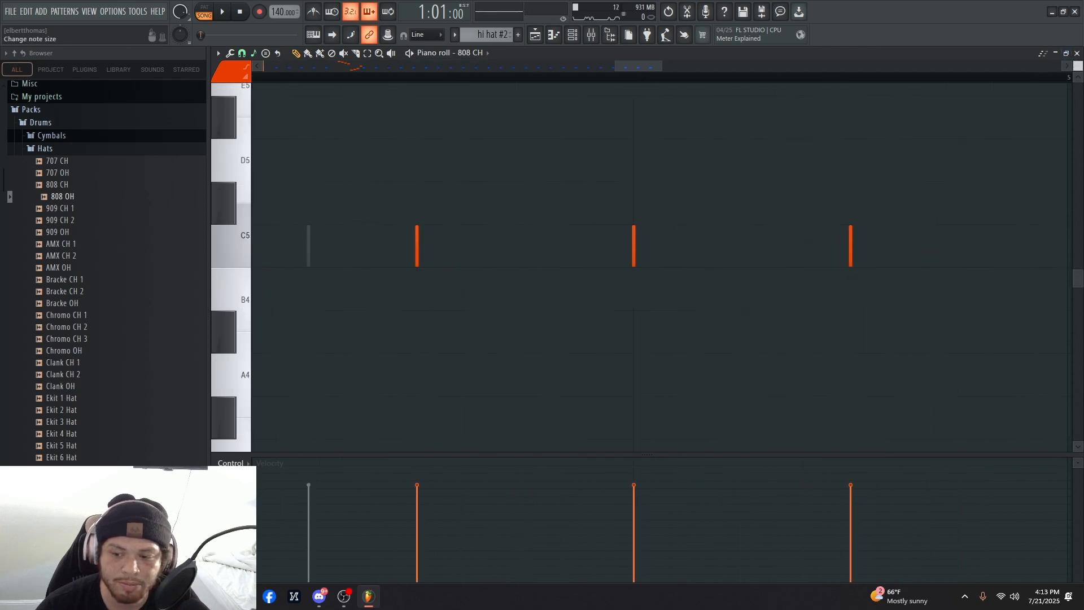
{"action": "scroll", "coordinate": [1077, 66], "scroll_direction": "down", "scroll_amount": 2}
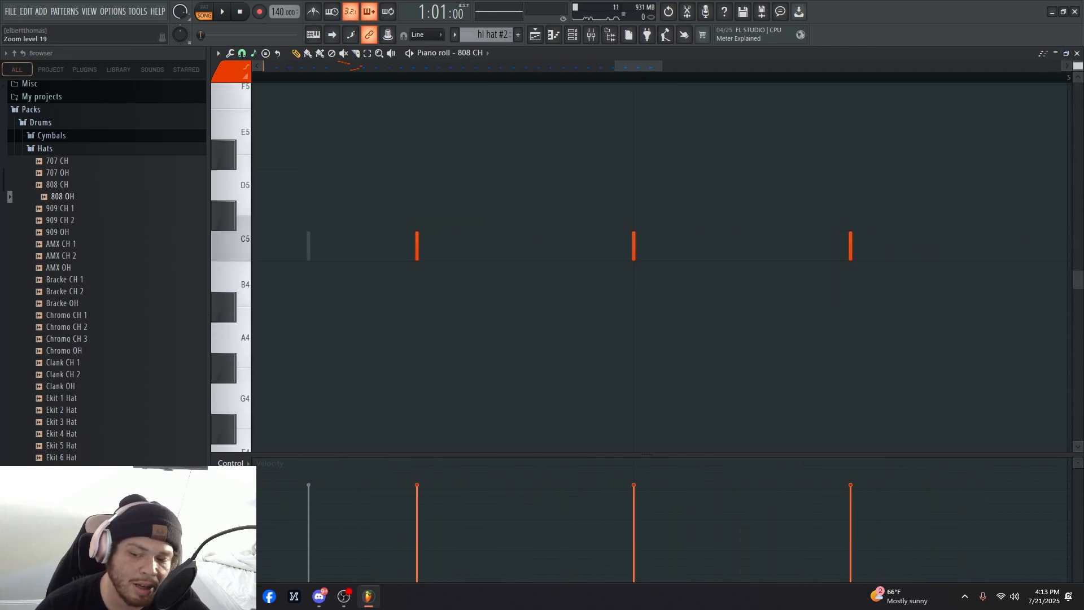
{"action": "scroll", "coordinate": [1077, 66], "scroll_direction": "down", "scroll_amount": 5}
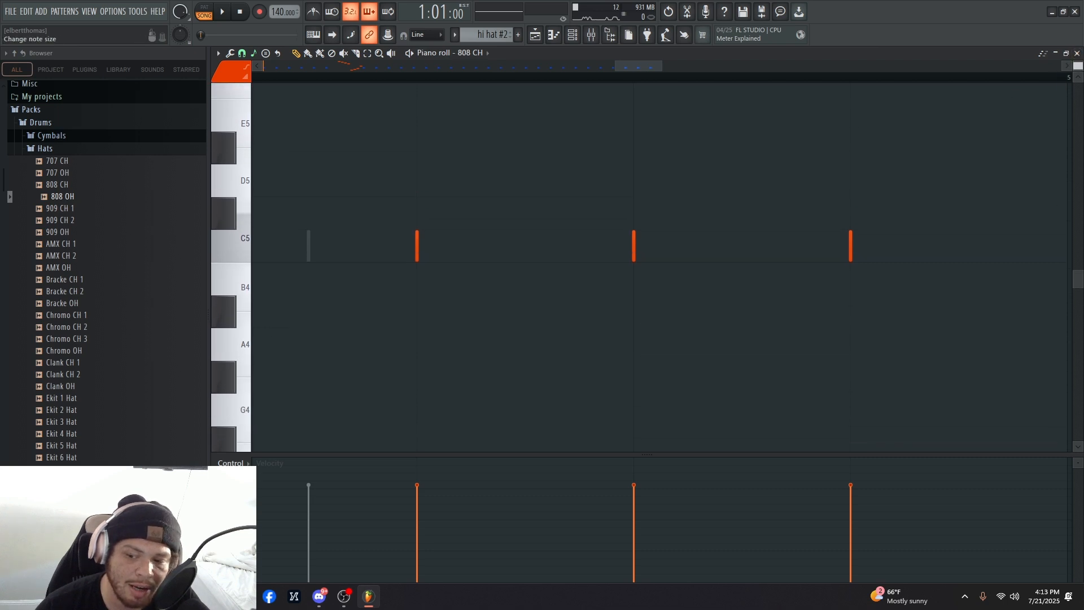
{"action": "scroll", "coordinate": [1077, 66], "scroll_direction": "down", "scroll_amount": 2}
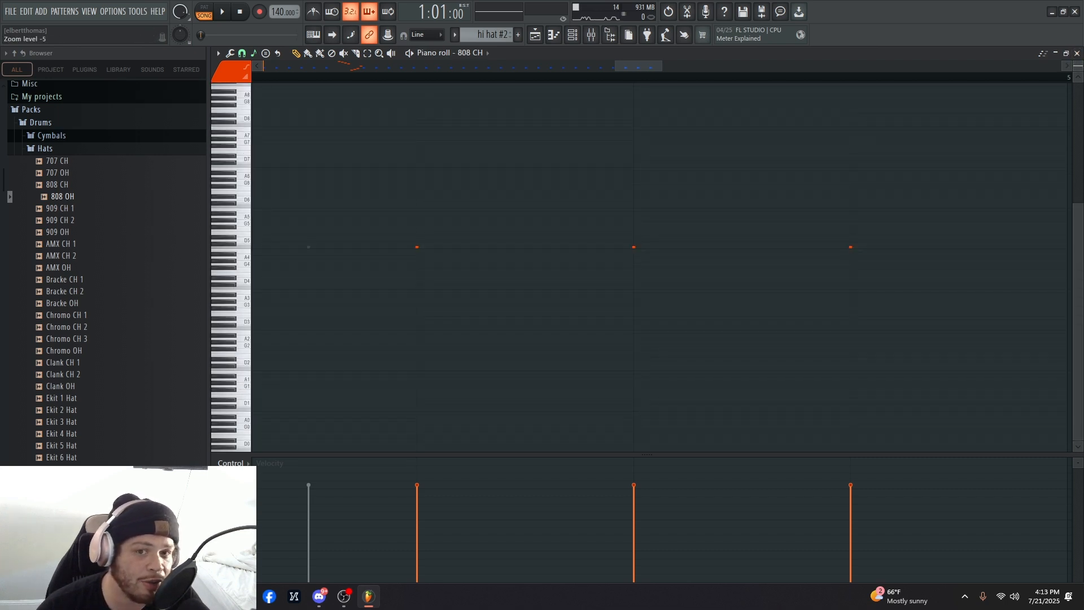
{"action": "scroll", "coordinate": [1077, 65], "scroll_direction": "up", "scroll_amount": 7}
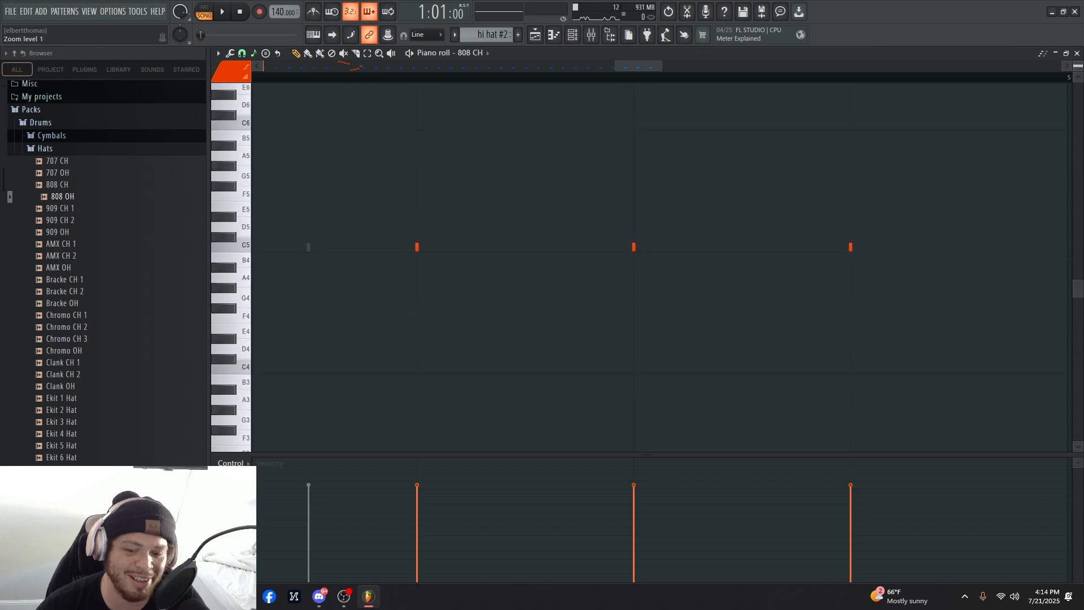
{"action": "scroll", "coordinate": [1077, 65], "scroll_direction": "up", "scroll_amount": 20}
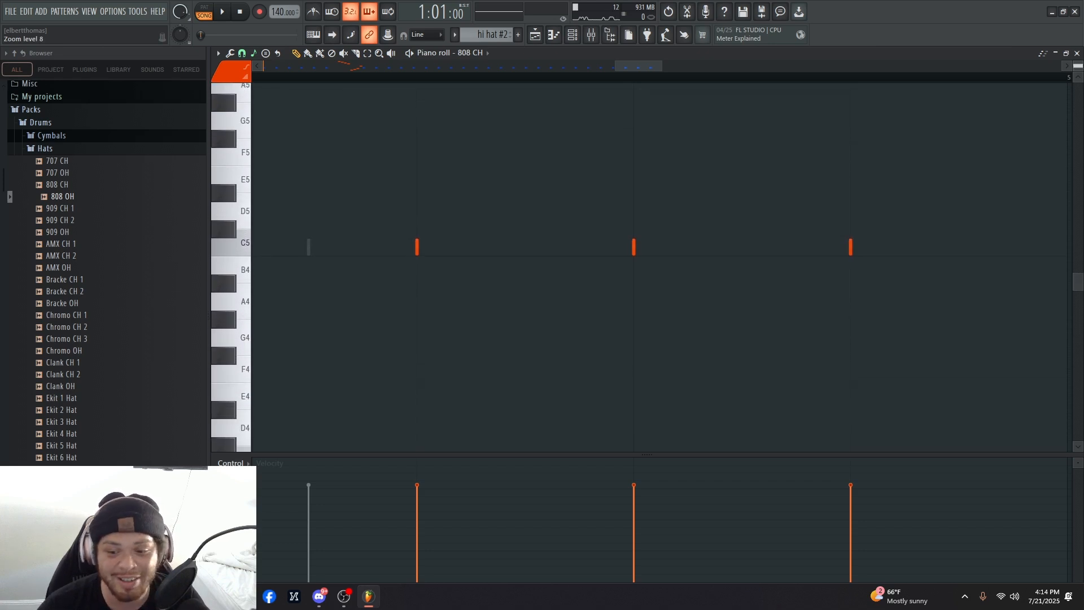
{"action": "scroll", "coordinate": [1077, 65], "scroll_direction": "down", "scroll_amount": 20}
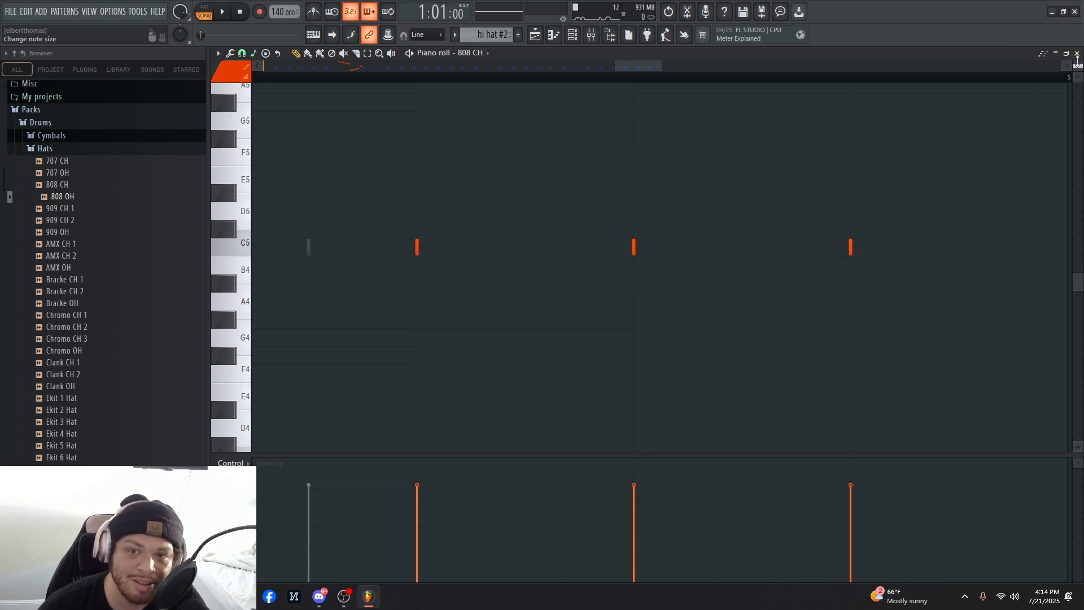
{"action": "left_click_drag", "start_coordinate": [1077, 66], "coordinate": [1077, 69]}
- Replace the second-to-last 808 CH note in bar 4, at step 13, with a half-step-long C5 note
{"action": "scroll", "coordinate": [798, 241], "scroll_direction": "down", "scroll_amount": 8}
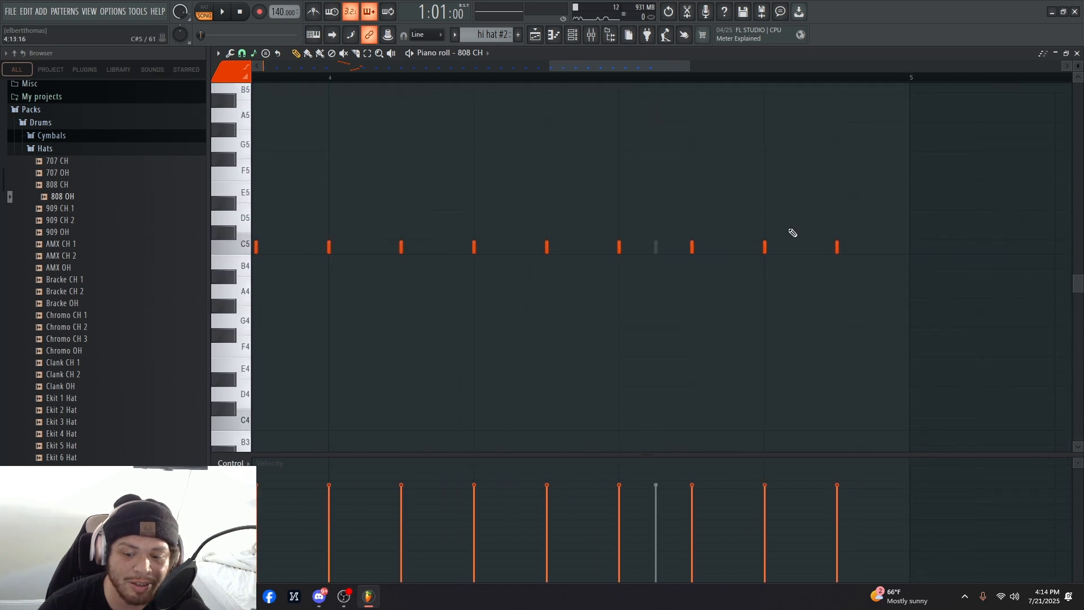
{"action": "scroll", "coordinate": [591, 224], "scroll_direction": "up", "scroll_amount": 4}
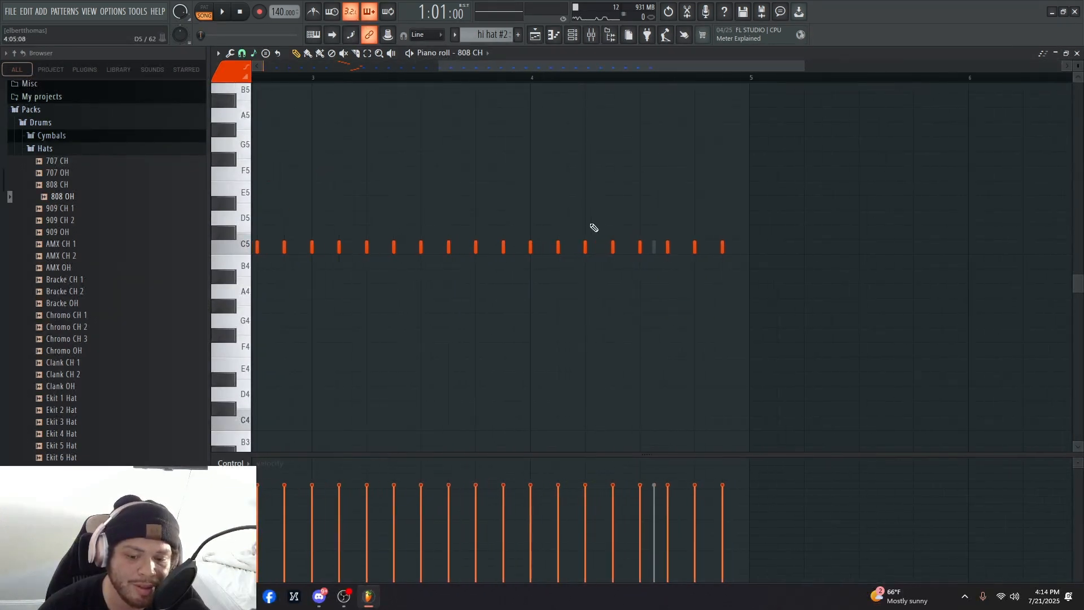
{"action": "scroll", "coordinate": [584, 209], "scroll_direction": "up", "scroll_amount": 3}
{"action": "scroll", "coordinate": [558, 209], "scroll_direction": "down", "scroll_amount": 6}
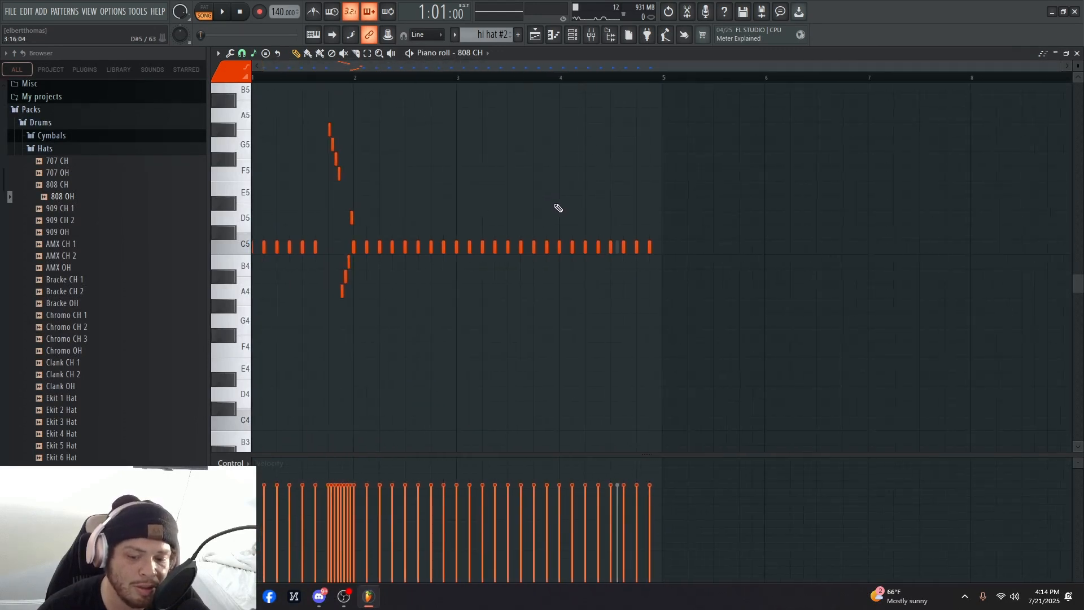
{"action": "scroll", "coordinate": [677, 264], "scroll_direction": "up", "scroll_amount": 4}
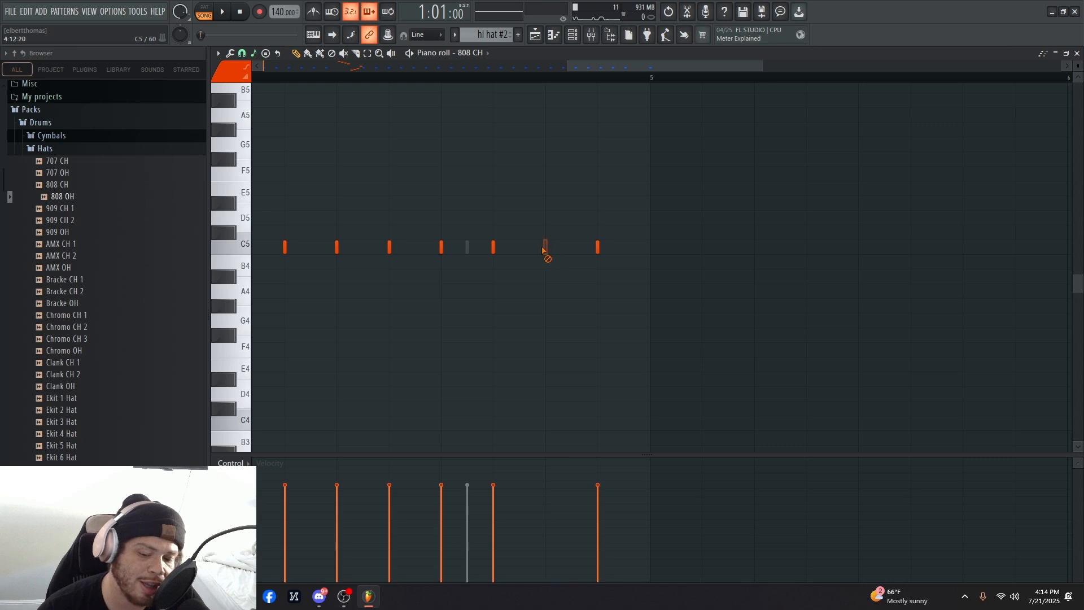
{"action": "left_click", "coordinate": [548, 250]}
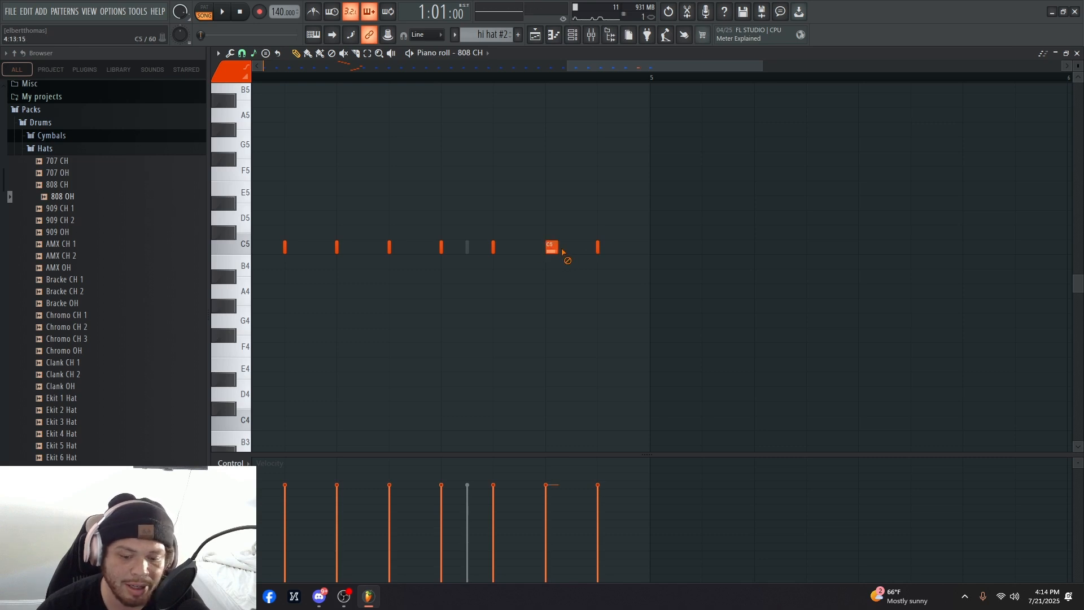
- Delete the C5 note at step 13 of bar 4 and extend the step 11 note to the last note with quick legato
{"action": "right_click", "coordinate": [561, 250]}
{"action": "left_click_drag", "start_coordinate": [533, 251], "coordinate": [469, 251]}
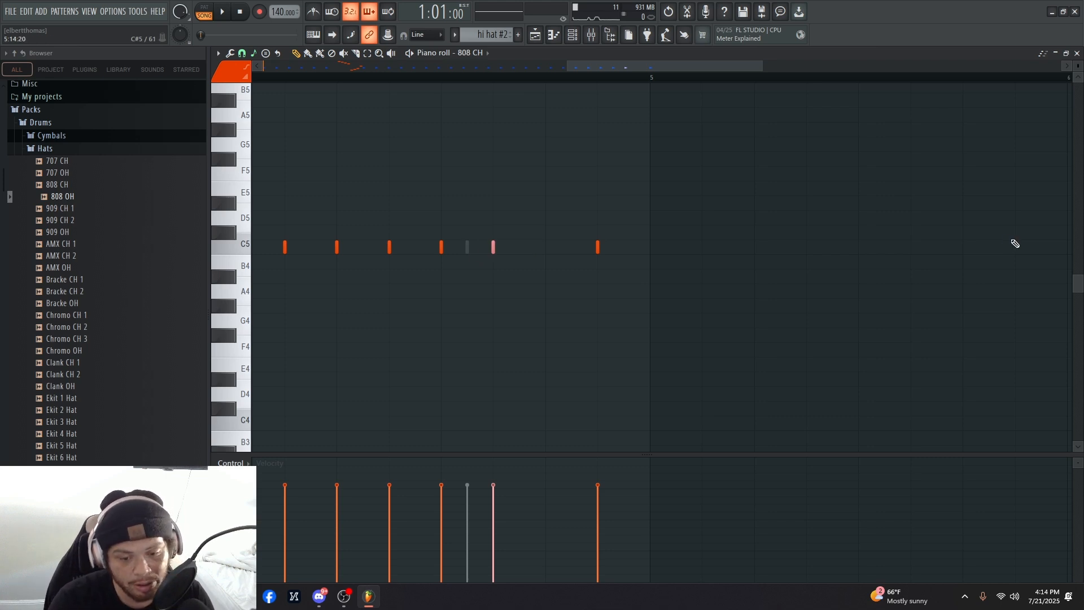
{"action": "key", "text": "ctrl+l"}
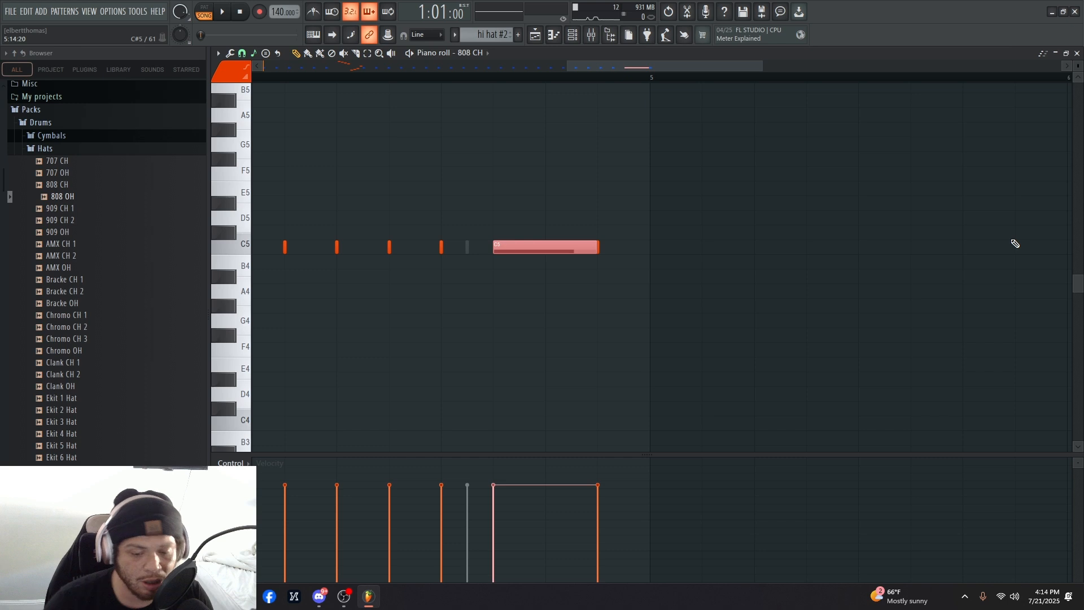
- Chop the extended bar 4 note into four equal slices with the Chopper's time multiplier, auditioning the roll before accepting
{"action": "key", "text": "ctrl+u"}
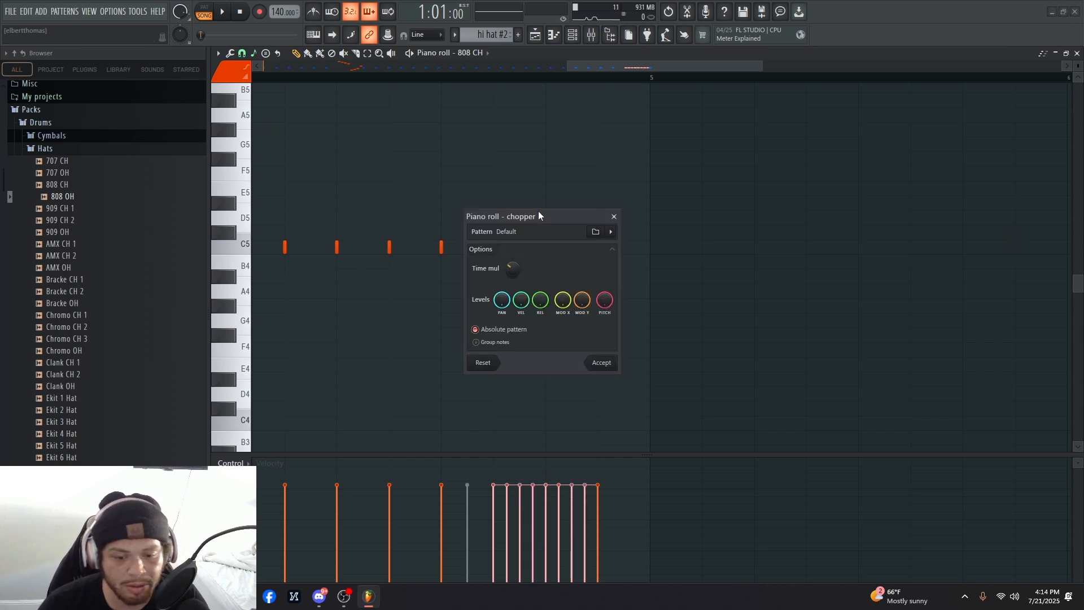
{"action": "left_click_drag", "start_coordinate": [539, 216], "coordinate": [737, 188]}
{"action": "left_click_drag", "start_coordinate": [699, 247], "coordinate": [699, 228]}
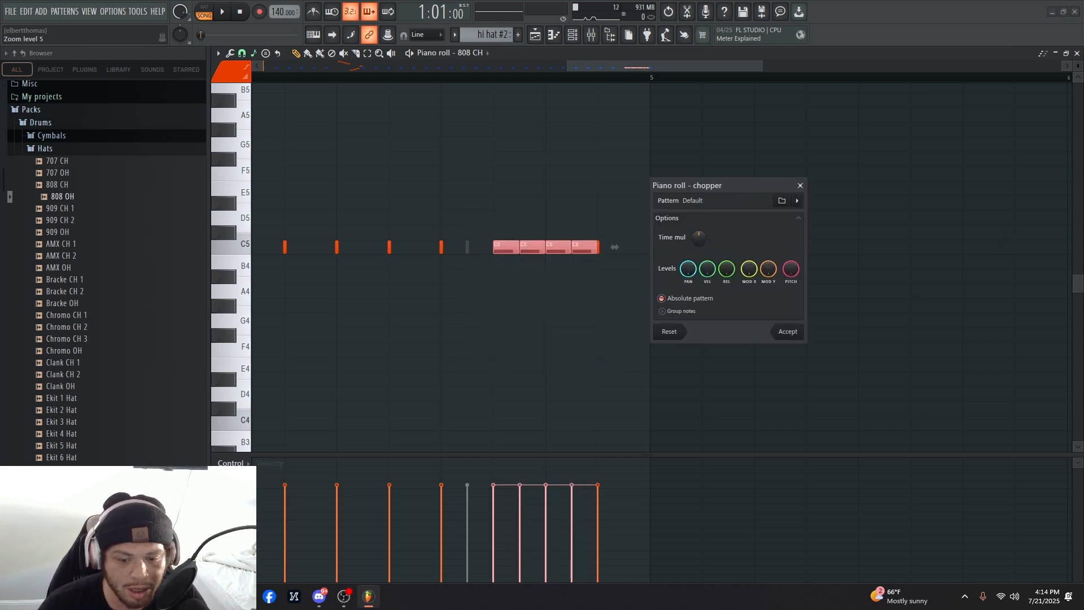
{"action": "key", "text": "space"}
{"action": "left_click_drag", "start_coordinate": [706, 185], "coordinate": [705, 207]}
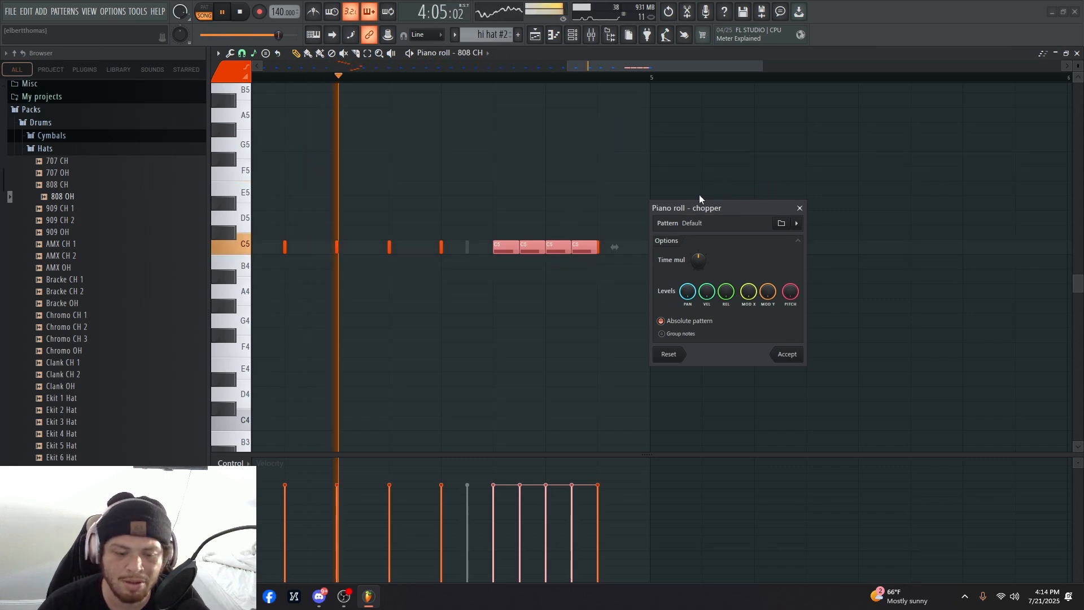
{"action": "left_click", "coordinate": [787, 354]}
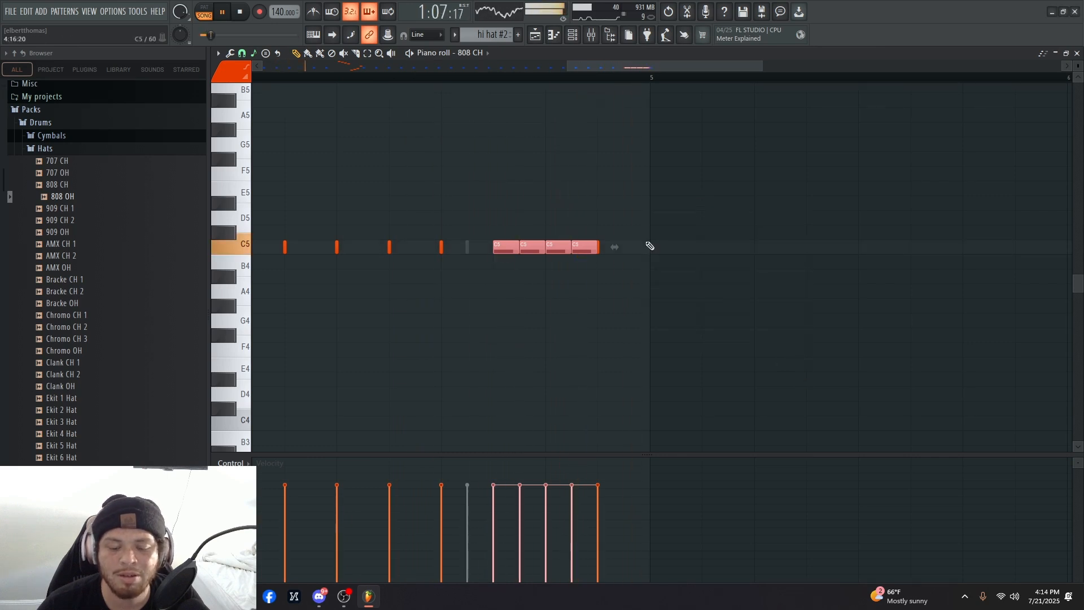
- Replace the hi hat #2 clip on the playlist's hat track with the original hi hat pattern at bar 1 and play it
{"action": "key", "text": "space"}
{"action": "left_click", "coordinate": [535, 35]}
{"action": "right_click", "coordinate": [424, 292]}
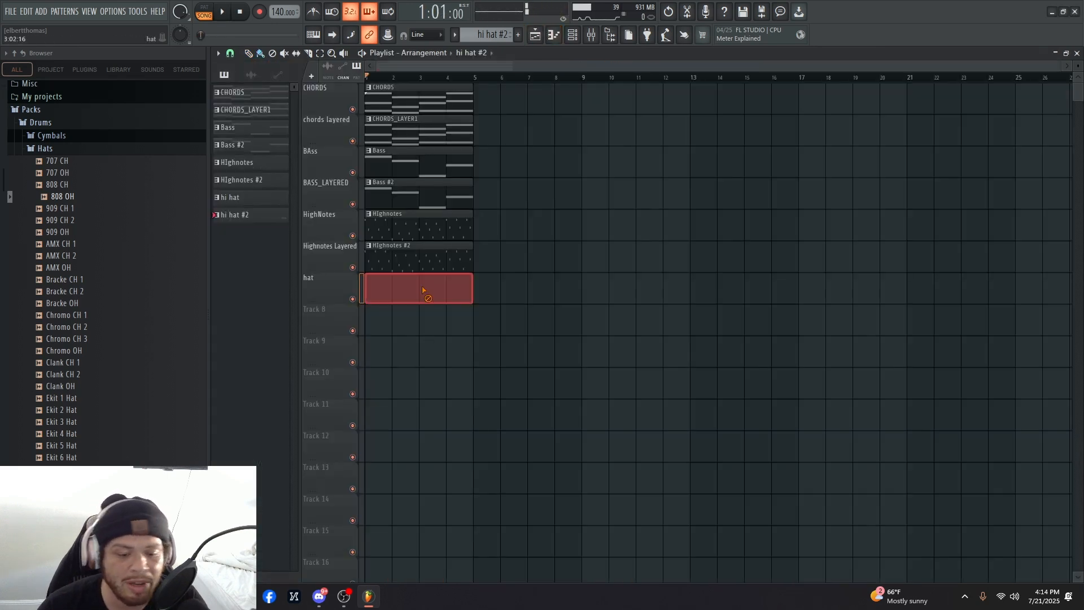
{"action": "left_click", "coordinate": [251, 200]}
{"action": "left_click_drag", "start_coordinate": [401, 289], "coordinate": [378, 298]}
{"action": "key", "text": "space"}
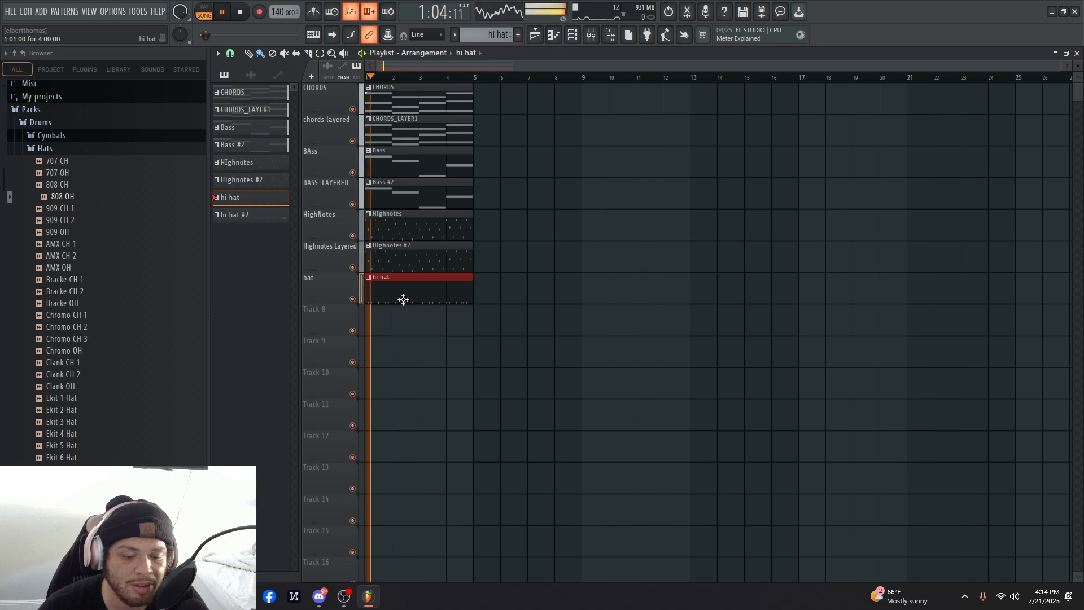
- Replace the hi hat clip on the hat track with the hi hat #2 pattern at bar 1 and listen to the arrangement
{"action": "left_click", "coordinate": [234, 218]}
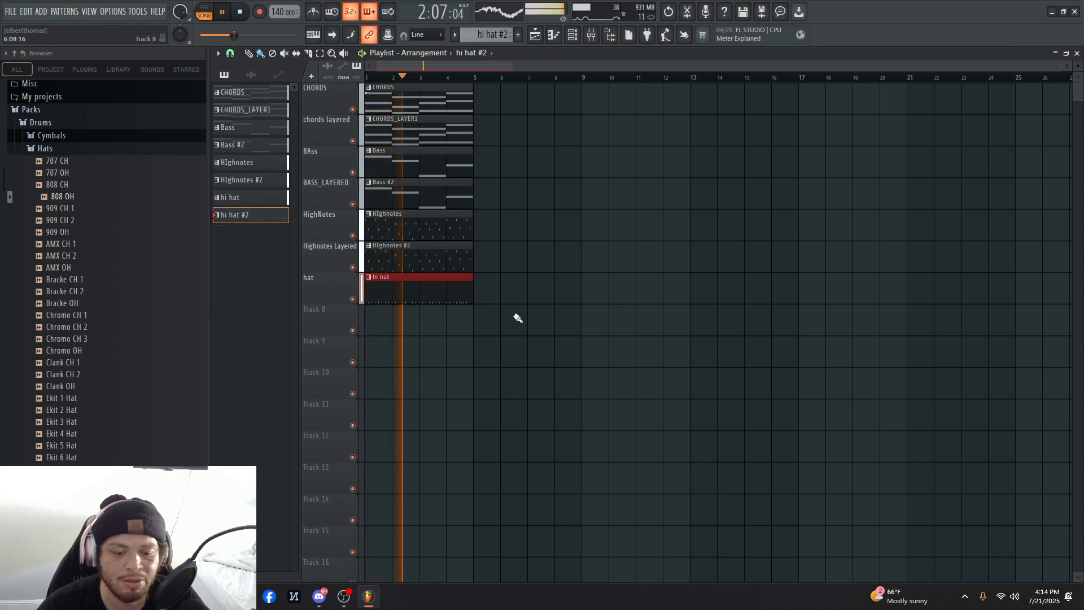
{"action": "key", "text": "space"}
{"action": "right_click", "coordinate": [393, 290]}
{"action": "left_click_drag", "start_coordinate": [405, 297], "coordinate": [379, 296]}
{"action": "key", "text": "space"}
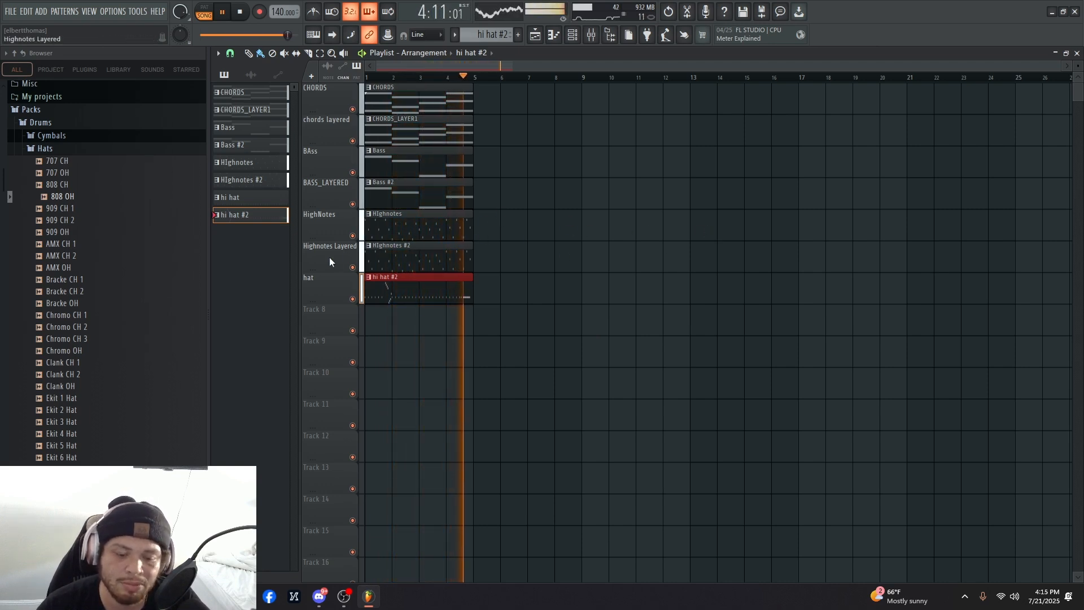
{"action": "key", "text": "space"}
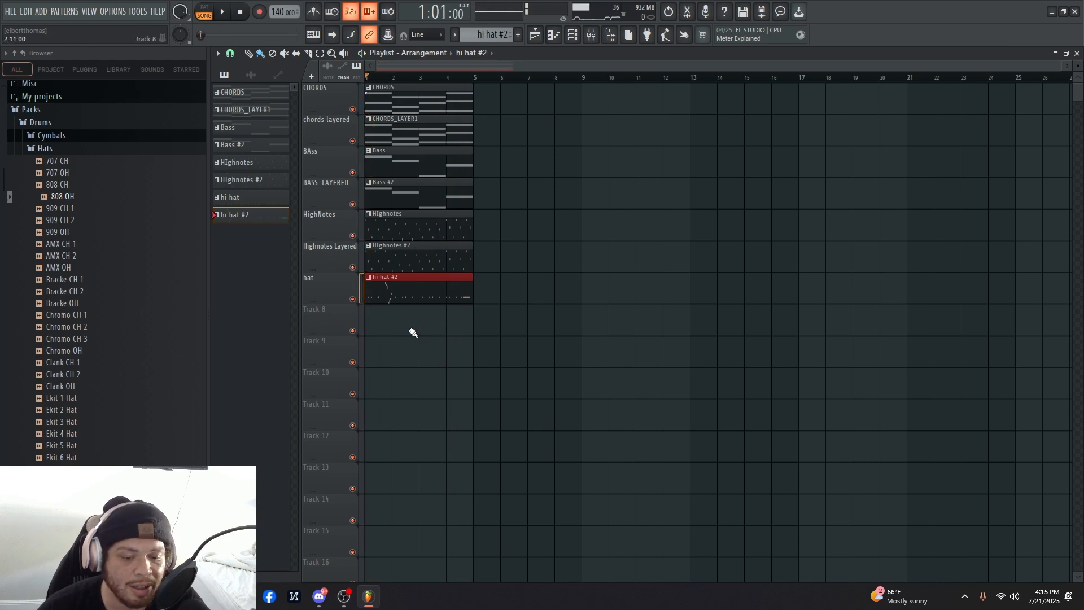
- Collapse the Hats folder in the browser and open the Snares folder of the Drums pack
{"action": "left_click", "coordinate": [57, 149]}
{"action": "scroll", "coordinate": [68, 129], "scroll_direction": "up", "scroll_amount": 3}
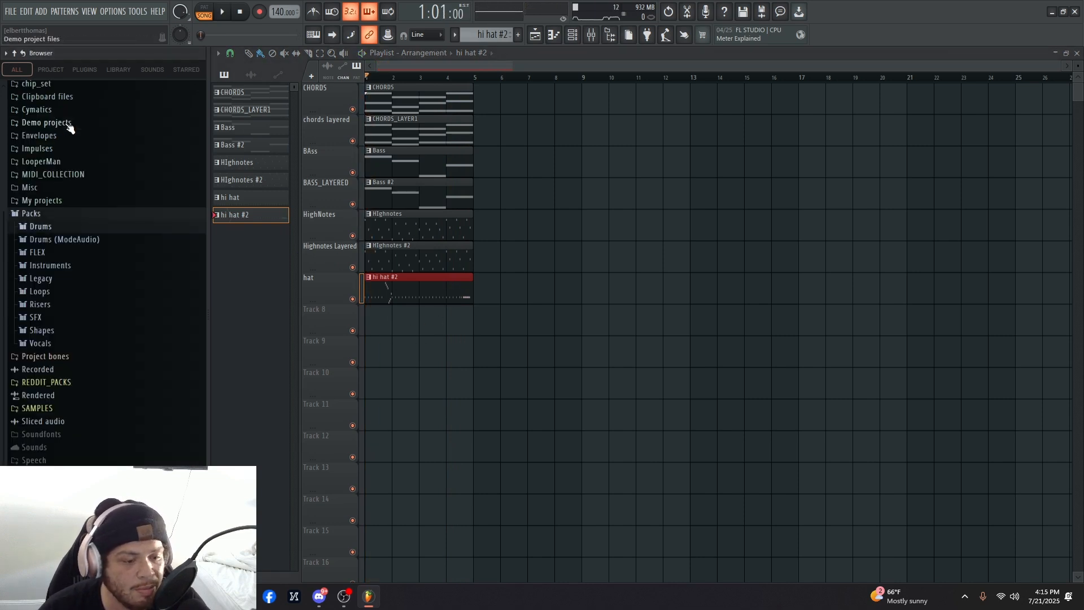
{"action": "left_click", "coordinate": [51, 227]}
{"action": "scroll", "coordinate": [51, 237], "scroll_direction": "up", "scroll_amount": 3}
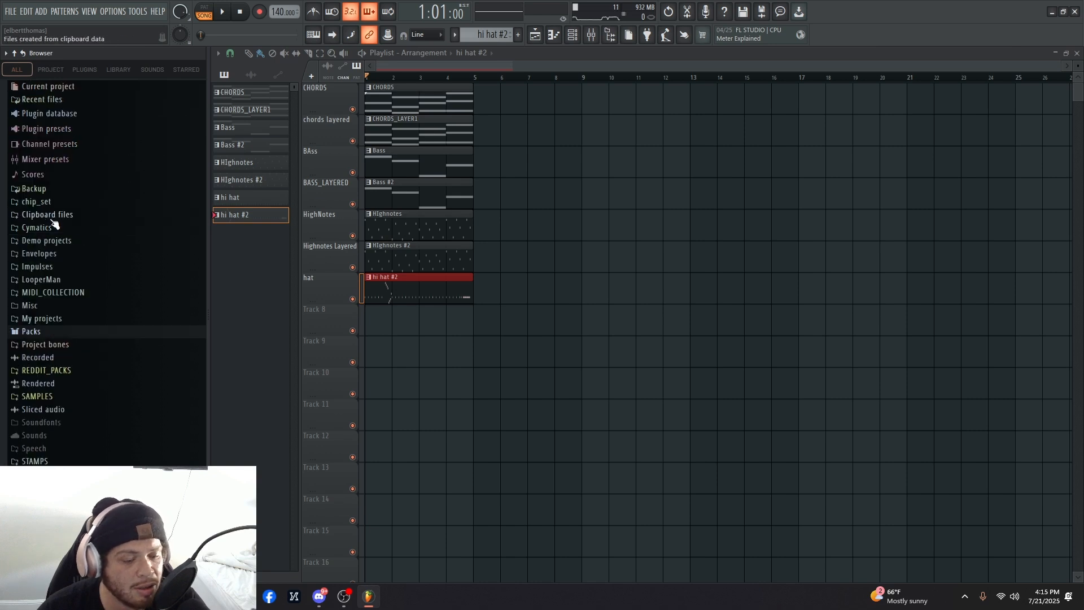
{"action": "scroll", "coordinate": [41, 342], "scroll_direction": "down", "scroll_amount": 2}
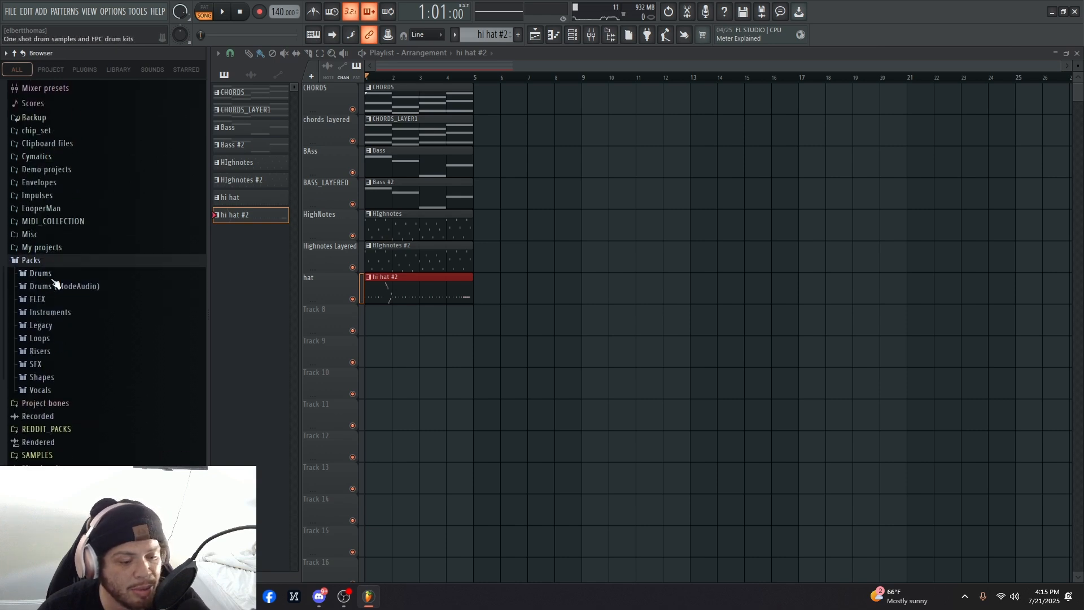
{"action": "left_click", "coordinate": [42, 275]}
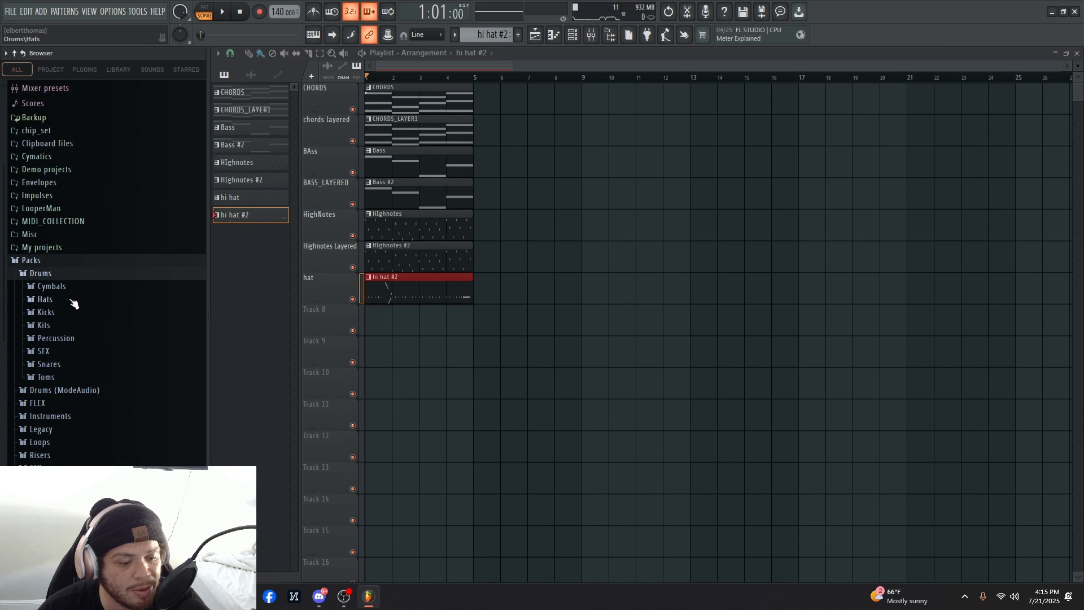
{"action": "left_click", "coordinate": [66, 367]}
- Audition Alum Snare 1, 909 Snare and 808 Snare, and open 808 Snare in a new channel
{"action": "left_click", "coordinate": [114, 297]}
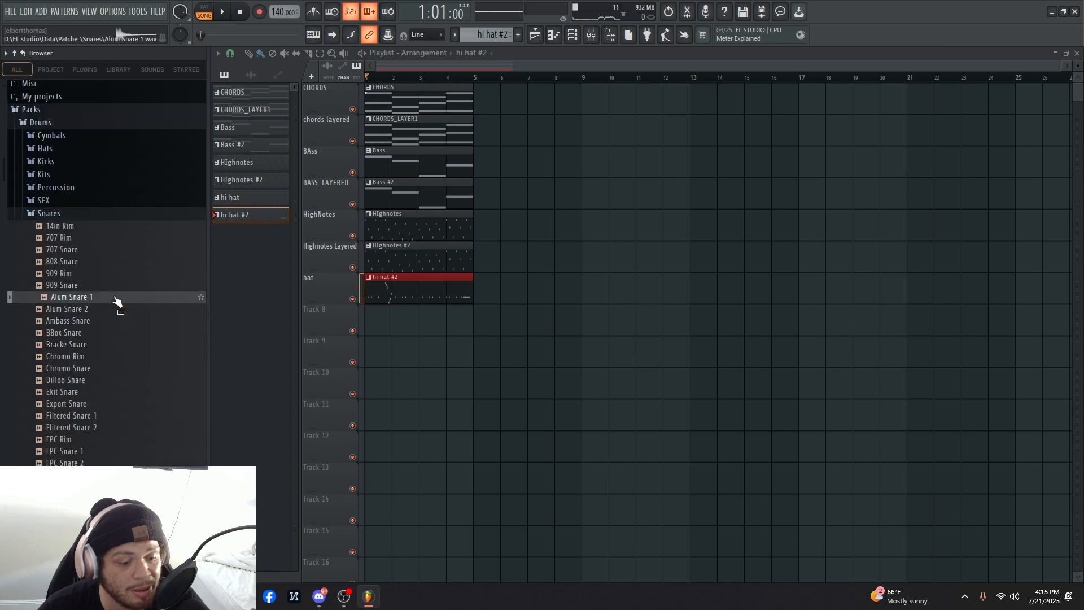
{"action": "left_click", "coordinate": [106, 283]}
{"action": "left_click", "coordinate": [98, 260]}
{"action": "left_click", "coordinate": [79, 265]}
{"action": "right_click", "coordinate": [81, 268]}
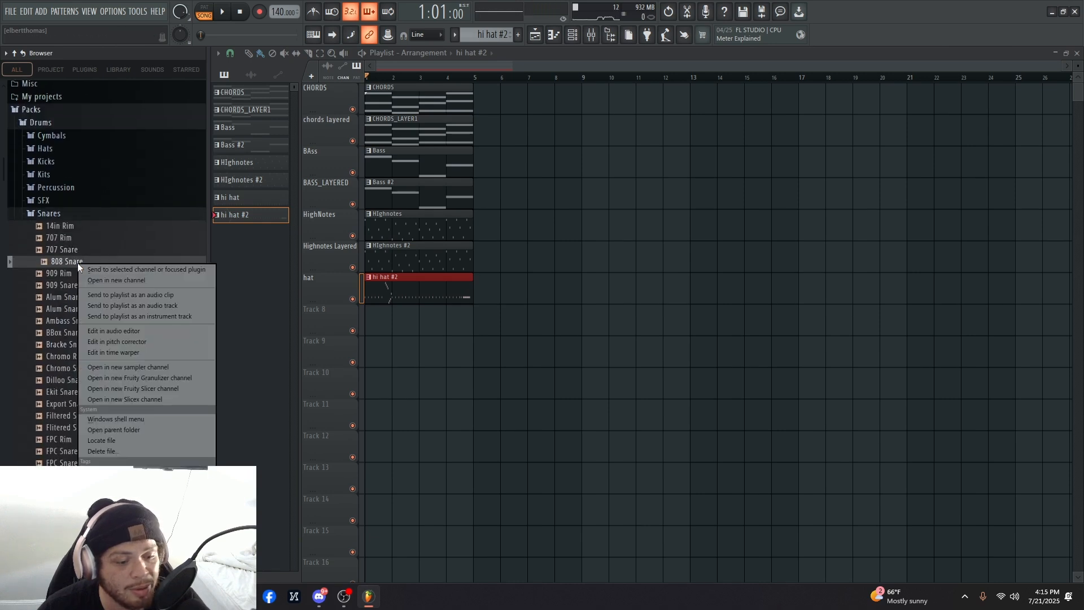
{"action": "left_click", "coordinate": [96, 274]}
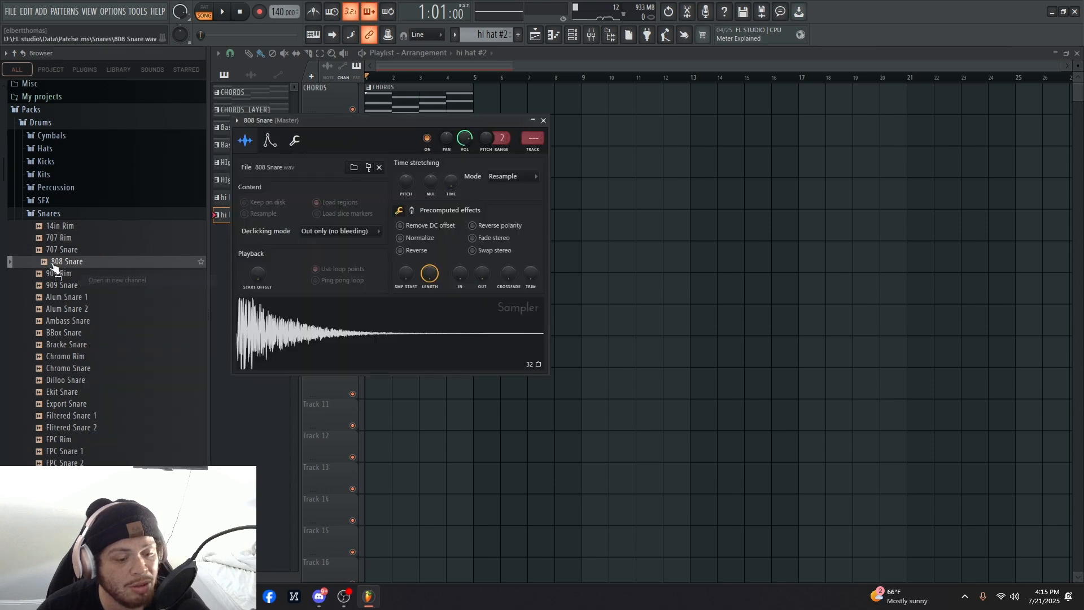
- Switch from the Snares to the Kicks folder and audition kick samples down the list to select Grv Kick 12
{"action": "left_click", "coordinate": [67, 215]}
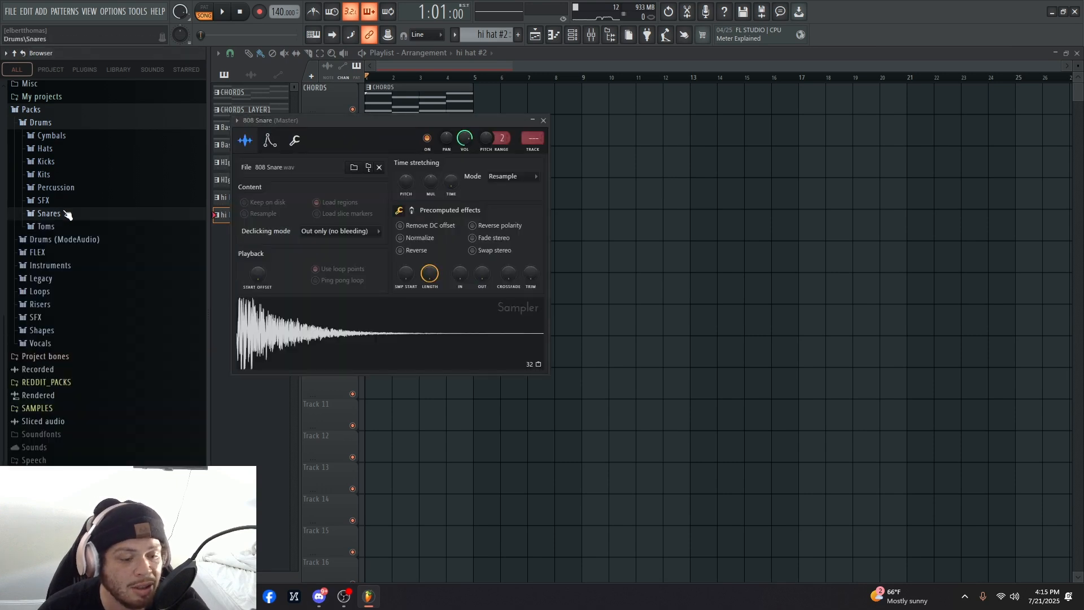
{"action": "left_click", "coordinate": [59, 163]}
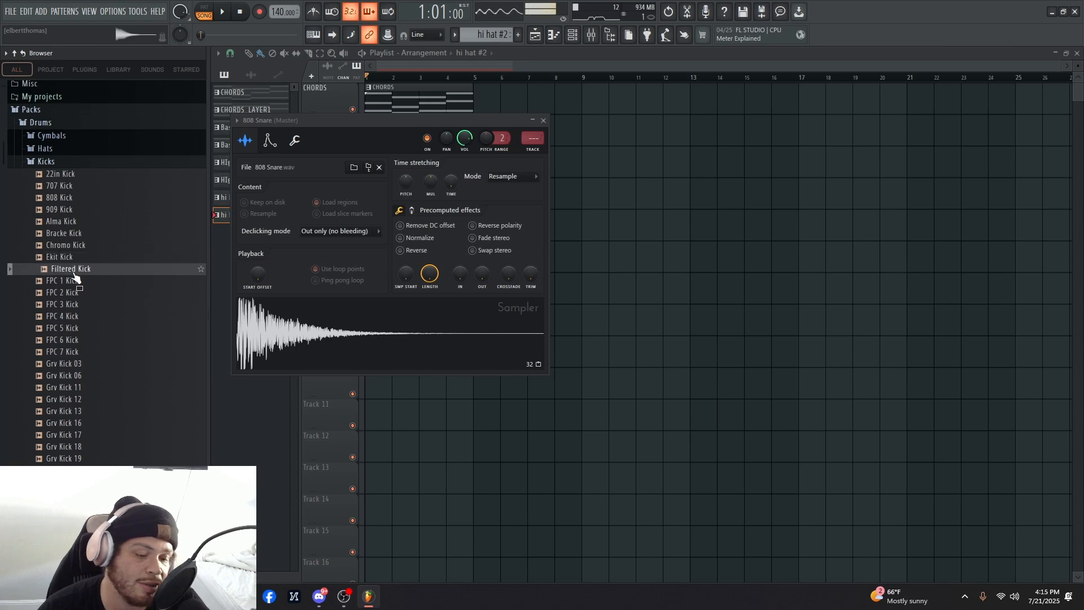
{"action": "left_click", "coordinate": [68, 317]}
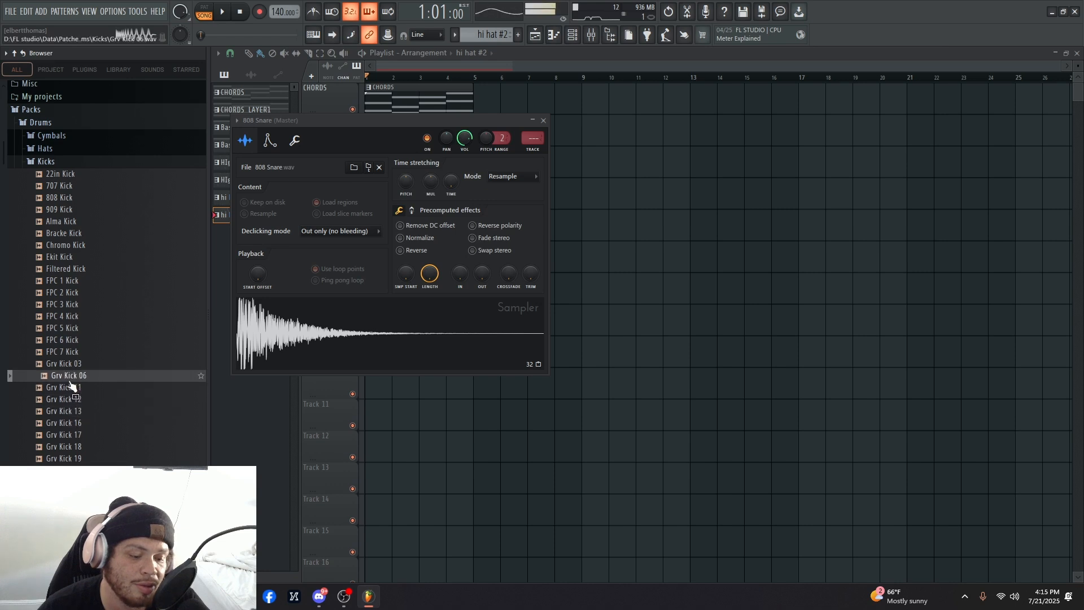
{"action": "scroll", "coordinate": [72, 379], "scroll_direction": "down", "scroll_amount": 4}
{"action": "key", "text": "Down"}
{"action": "key", "text": "Down"}
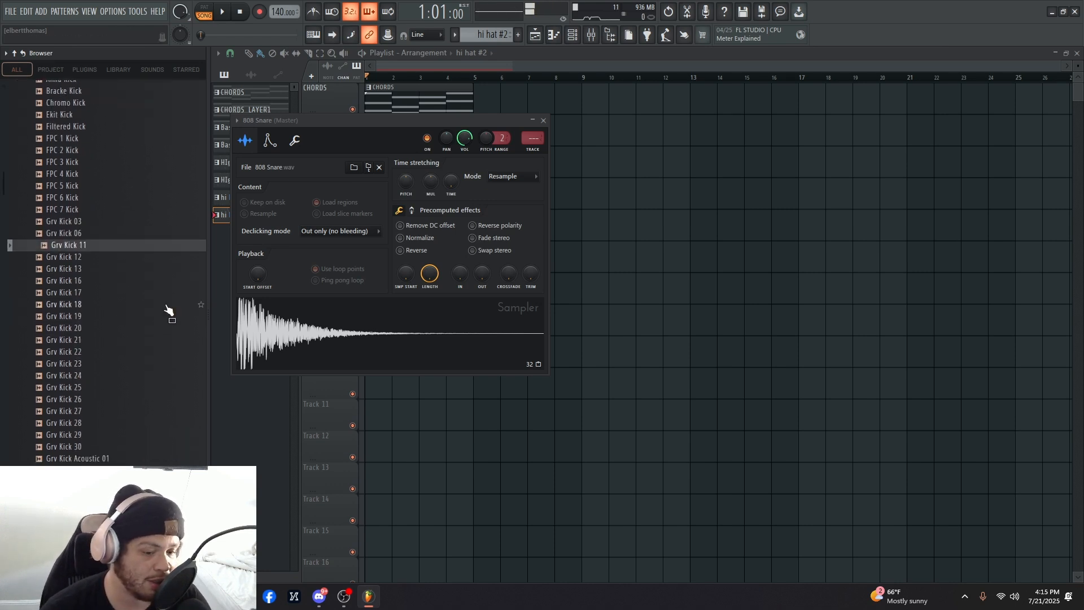
{"action": "key", "text": "Down"}
{"action": "key", "text": "Up"}
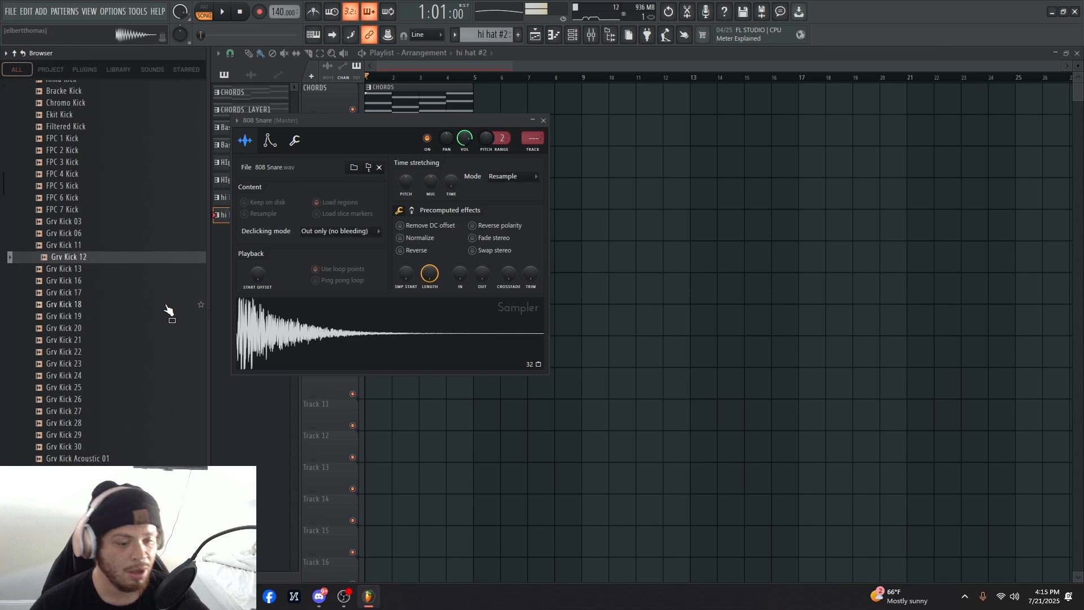
{"action": "key", "text": "Down"}
{"action": "key", "text": "Up"}
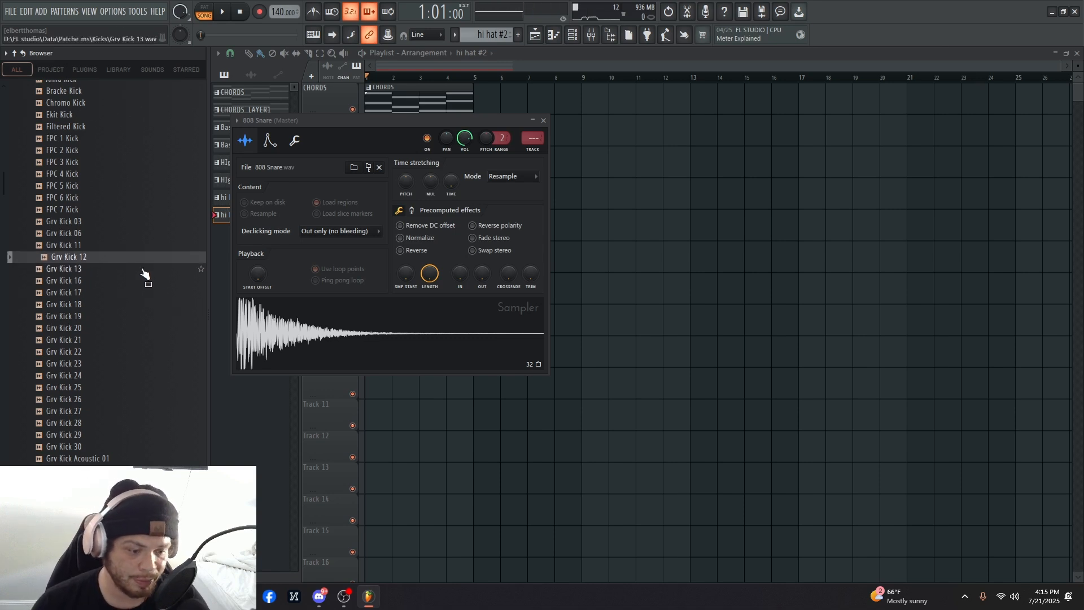
- Open Grv Kick 12 in a new channel and close the sampler windows of both new drum channels
{"action": "right_click", "coordinate": [68, 257]}
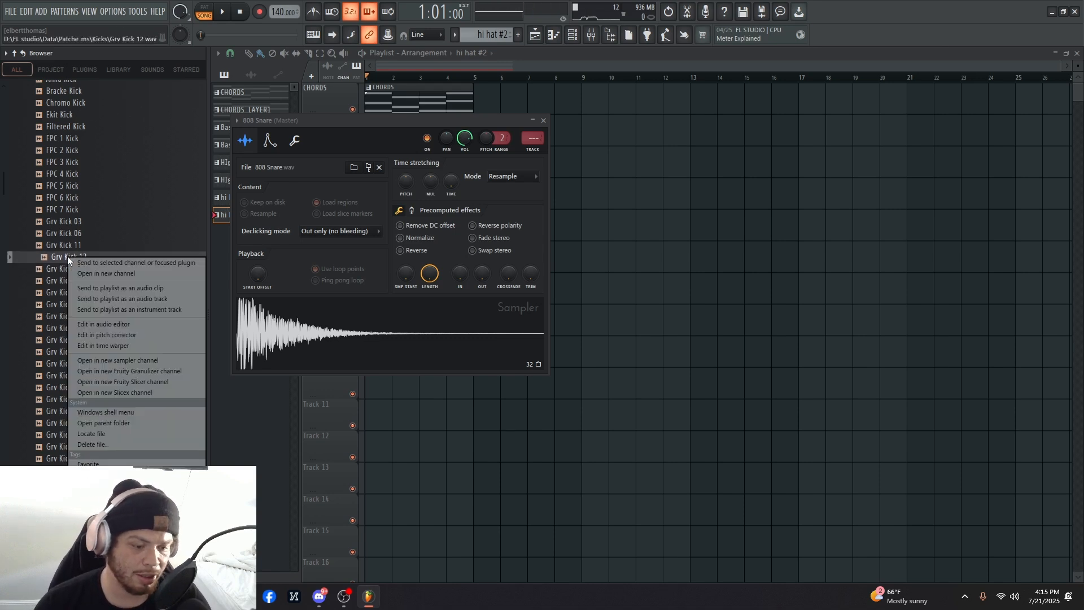
{"action": "left_click", "coordinate": [140, 274]}
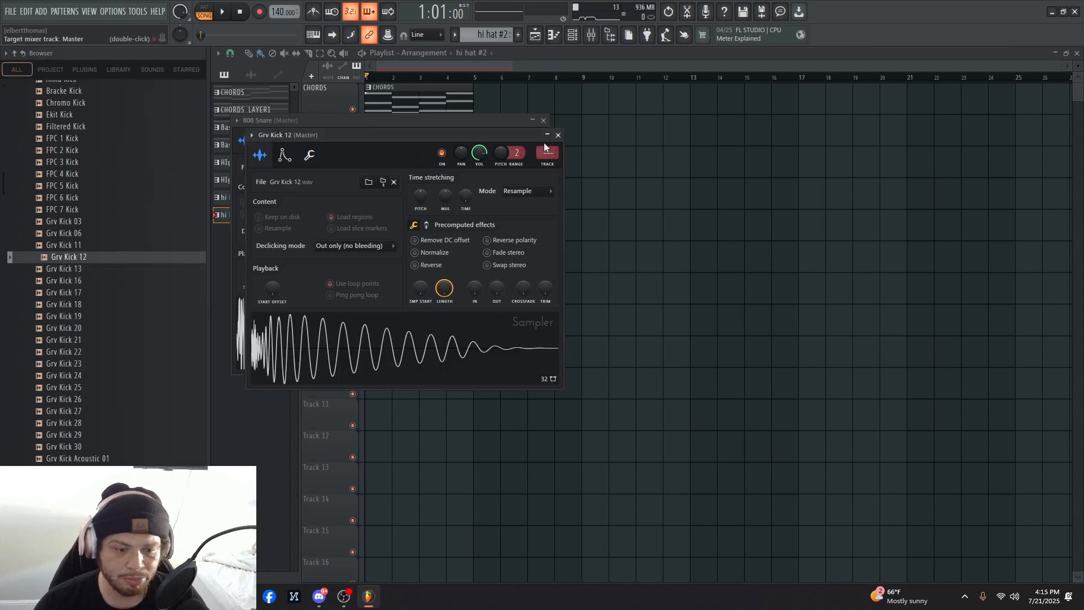
{"action": "left_click", "coordinate": [558, 134]}
{"action": "left_click", "coordinate": [543, 120]}
- Show the channel rack and move the Grv Kick 12 channel above 808 Snare
{"action": "left_click", "coordinate": [572, 35]}
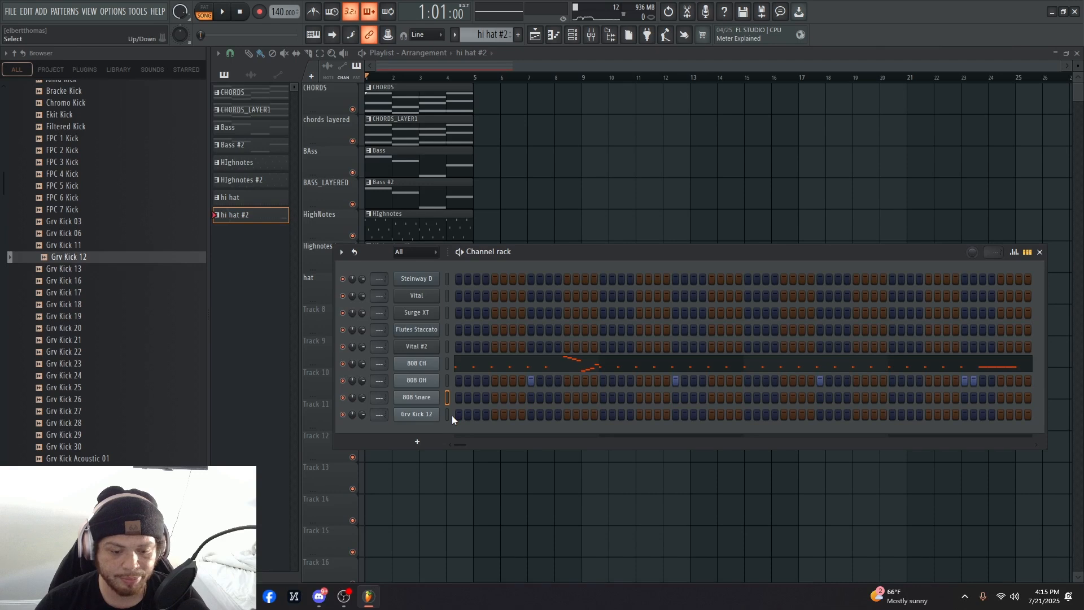
{"action": "key", "text": "space"}
{"action": "key", "text": "space"}
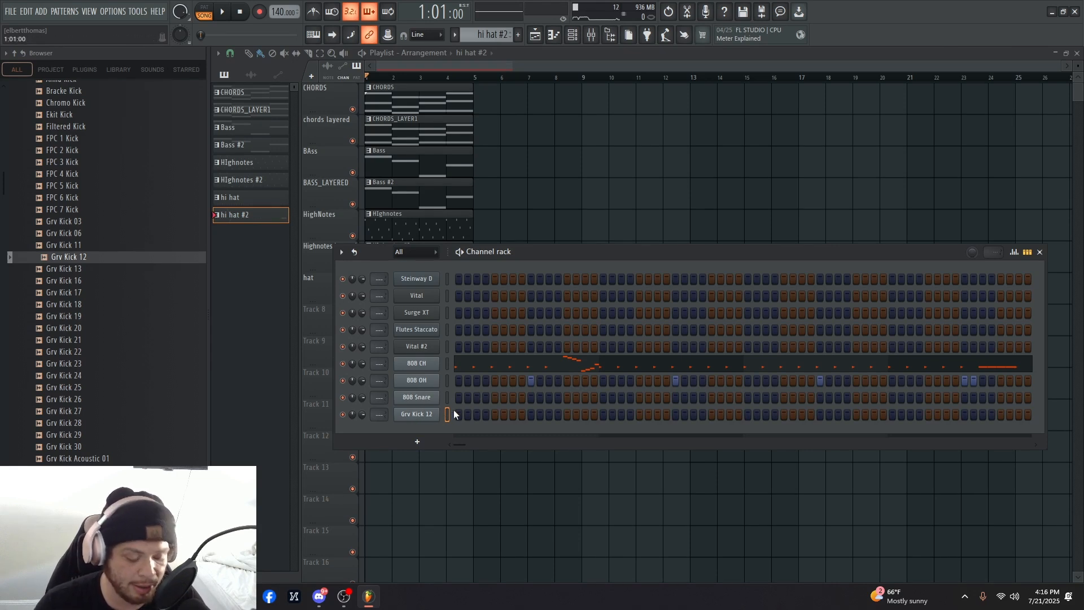
{"action": "key", "text": "alt+Up"}
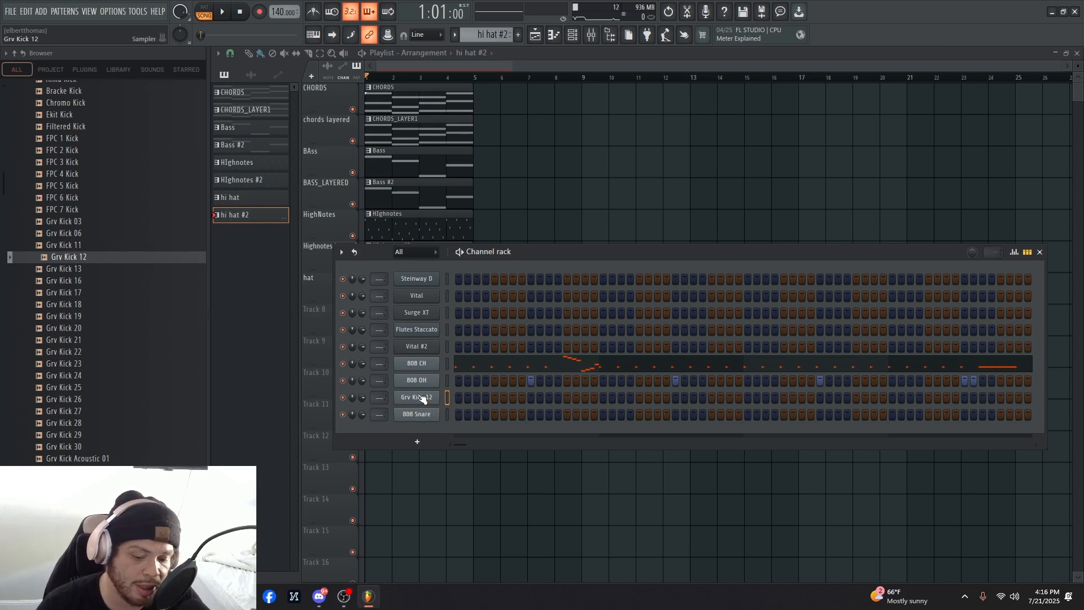
- Move the Grv Kick 12 channel up through the channel rack and back down to just below 808 OH
{"action": "key", "text": "alt+Up"}
{"action": "key", "text": "alt+Up"}
{"action": "key", "text": "alt+Up"}
{"action": "key", "text": "alt+Up"}
{"action": "key", "text": "alt+Up"}
{"action": "key", "text": "alt+Up"}
{"action": "key", "text": "alt+Up"}
{"action": "key", "text": "alt+Down"}
{"action": "key", "text": "alt+Down"}
{"action": "key", "text": "alt+Down"}
{"action": "key", "text": "alt+Down"}
{"action": "key", "text": "alt+Down"}
{"action": "key", "text": "alt+Down"}
{"action": "key", "text": "alt+Down"}
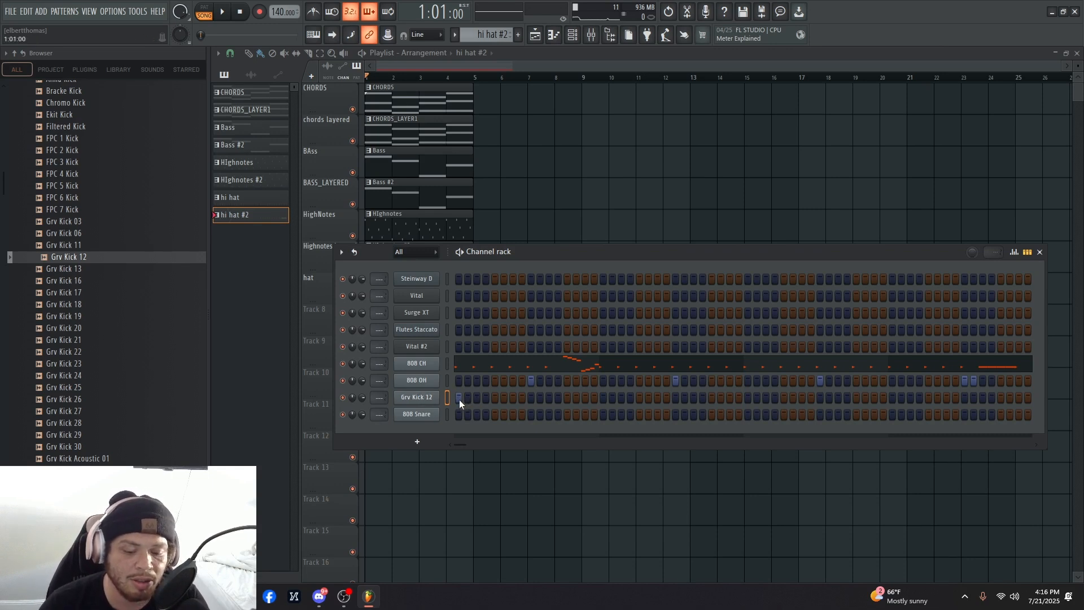
- Create a new pattern named "beat" and place it on Track 8 as a four-bar clip starting at bar 1
{"action": "left_click", "coordinate": [526, 34]}
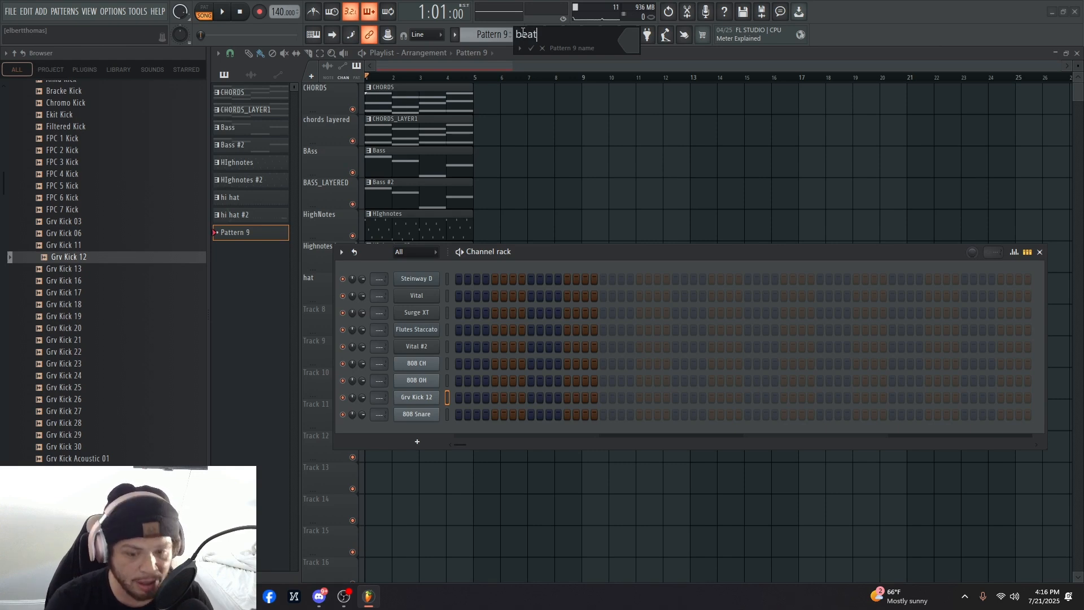
{"action": "key", "text": "Return"}
{"action": "key", "text": "F6"}
{"action": "left_click", "coordinate": [426, 333]}
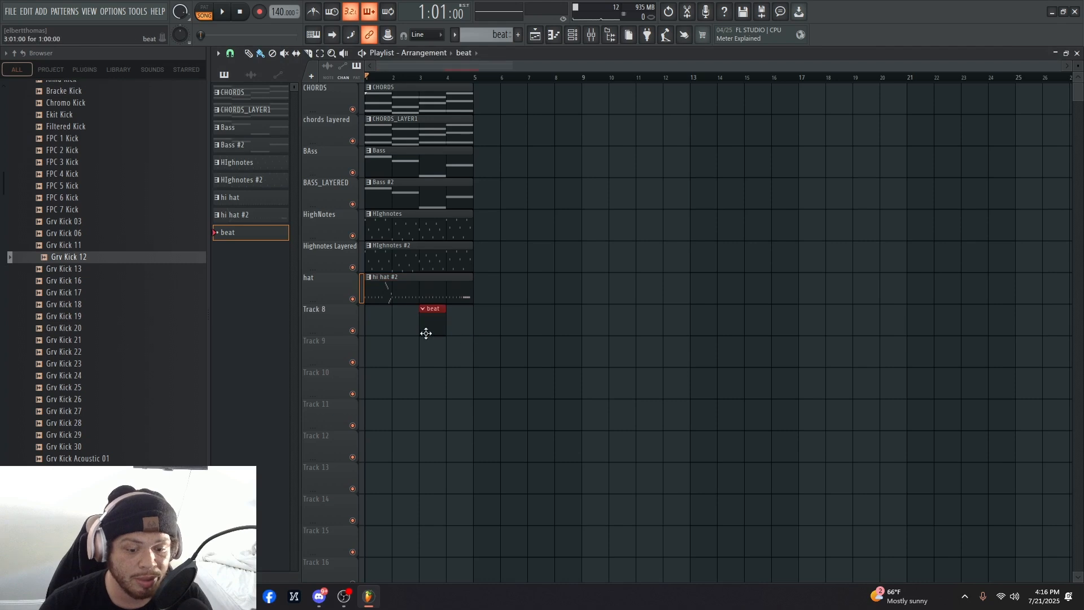
{"action": "left_click_drag", "start_coordinate": [426, 333], "coordinate": [473, 319]}
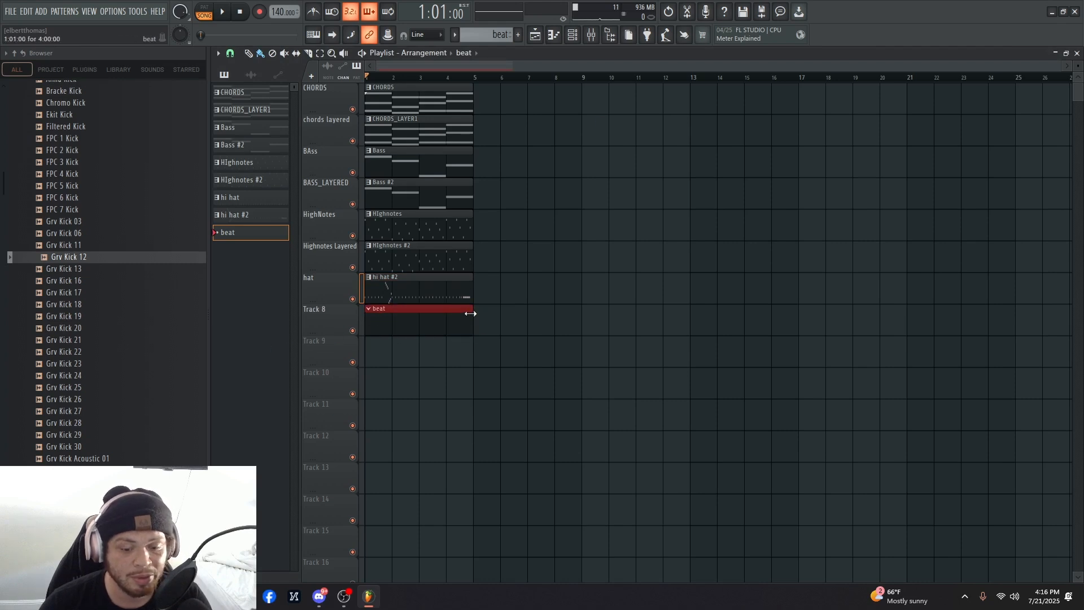
- Open the channel rack and program the beat pattern with Grv Kick 12 on step 1 and 808 Snare on step 9
{"action": "left_click", "coordinate": [572, 35]}
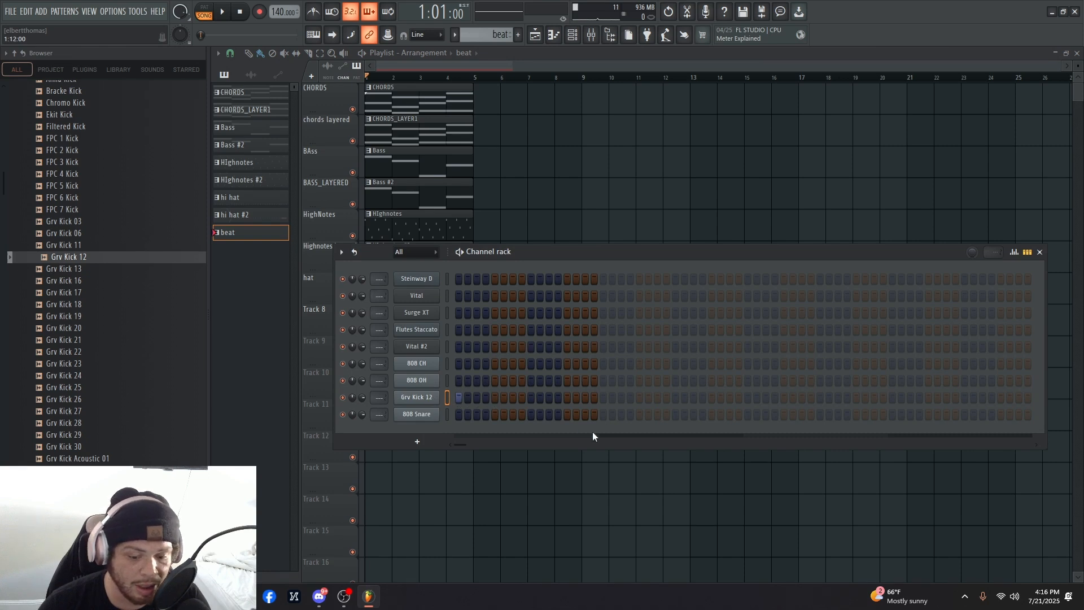
{"action": "key", "text": "space"}
{"action": "left_click", "coordinate": [520, 416]}
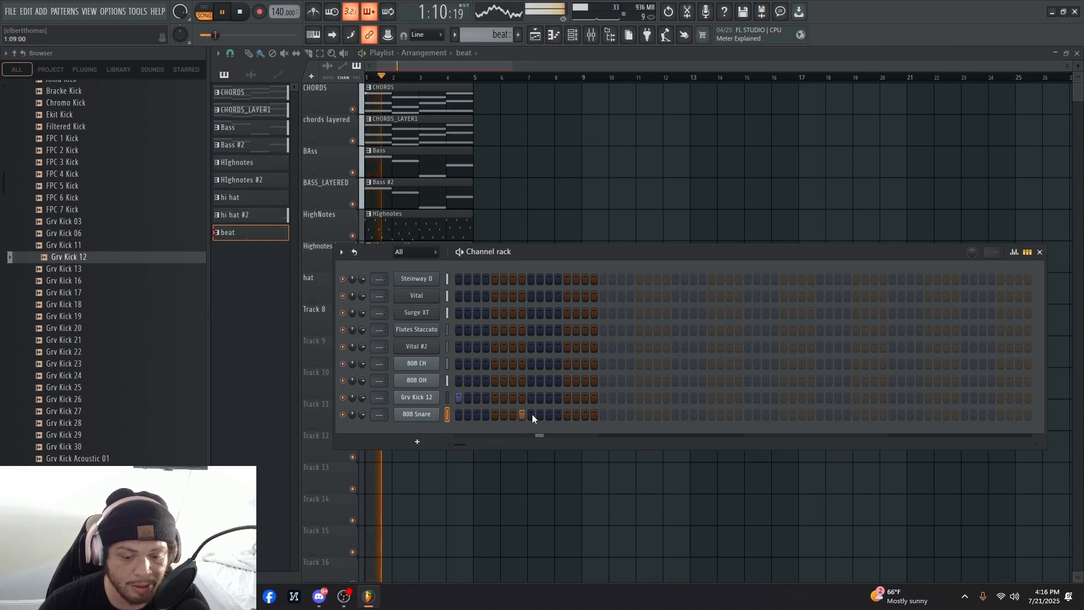
{"action": "left_click", "coordinate": [523, 414]}
{"action": "left_click", "coordinate": [532, 414]}
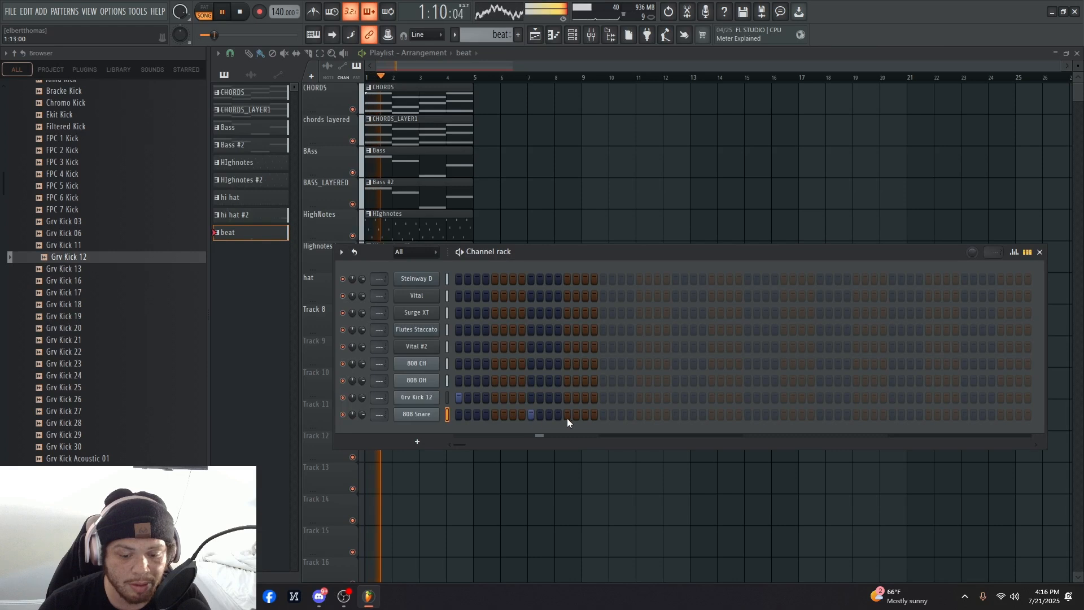
{"action": "key", "text": "space"}
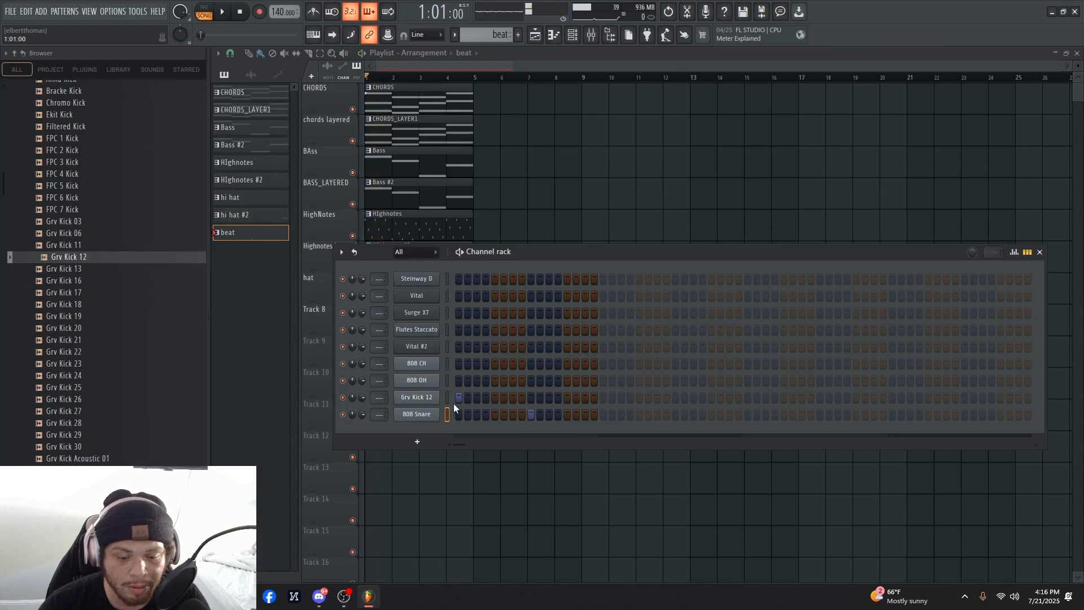
- Try Grv Kick 12 hits on steps 16 and 17 during playback, and remove both
{"action": "key", "text": "space"}
{"action": "left_click", "coordinate": [594, 397]}
{"action": "left_click", "coordinate": [603, 398]}
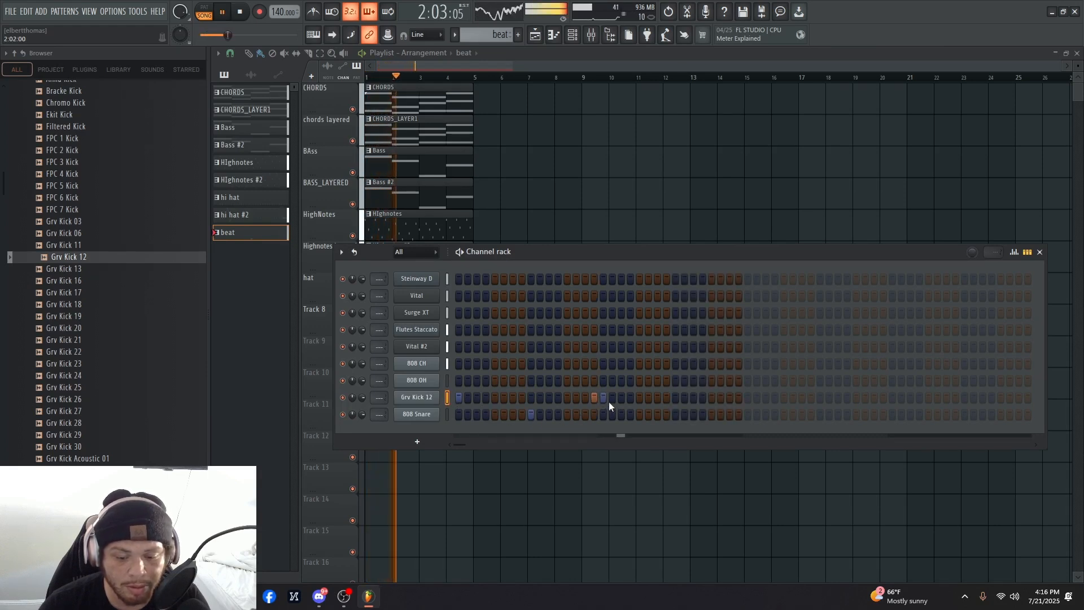
{"action": "right_click", "coordinate": [603, 399]}
{"action": "right_click", "coordinate": [596, 399]}
{"action": "key", "text": "space"}
- Collapse the Kicks, Drums and Packs folders in the sample browser
{"action": "scroll", "coordinate": [107, 296], "scroll_direction": "up", "scroll_amount": 6}
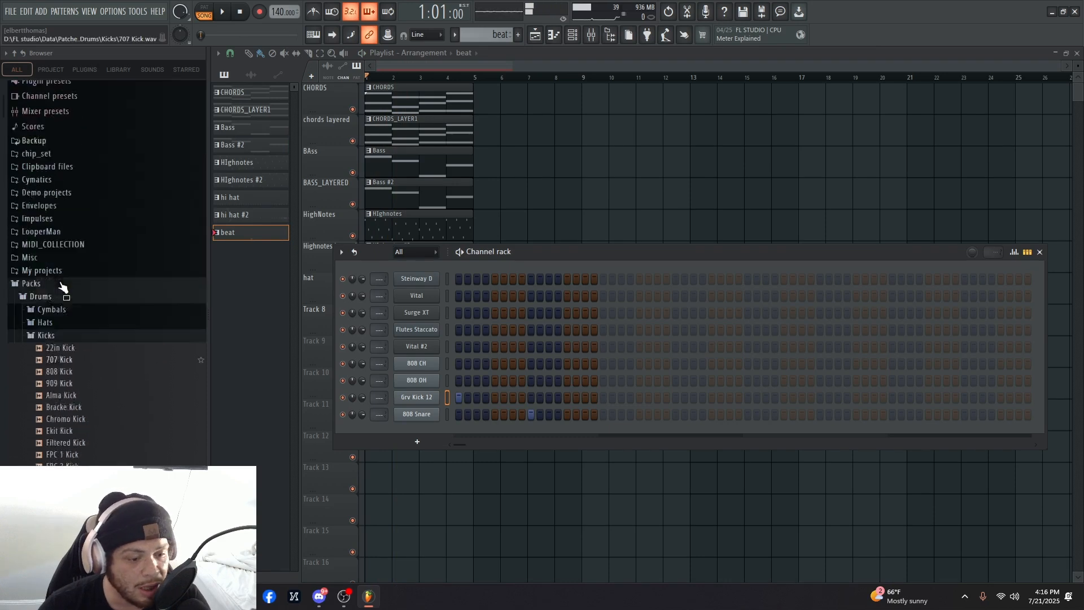
{"action": "scroll", "coordinate": [63, 288], "scroll_direction": "up", "scroll_amount": 3}
{"action": "left_click", "coordinate": [72, 373]}
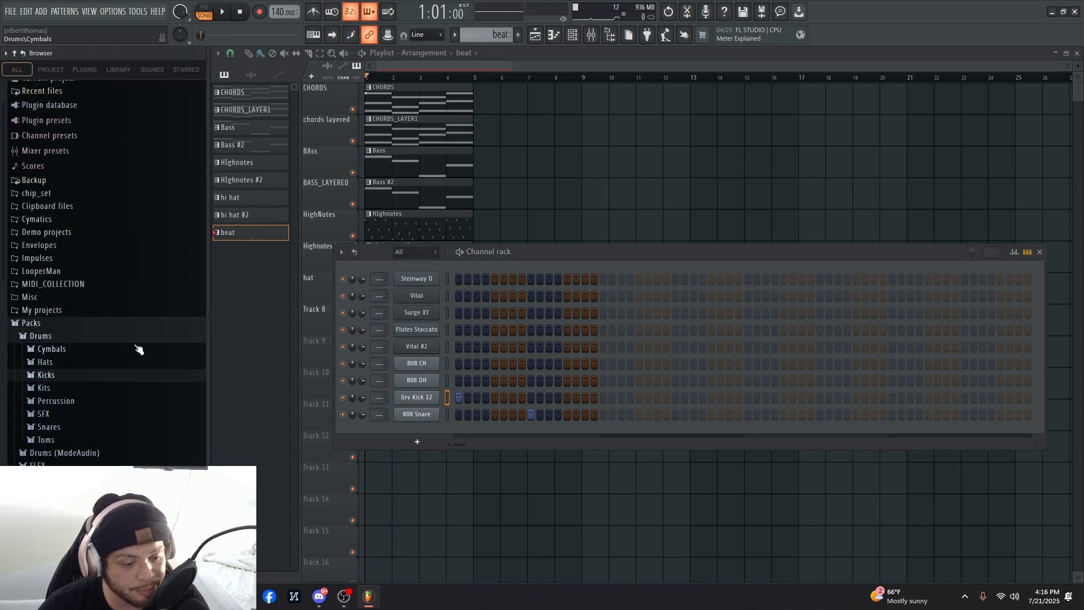
{"action": "scroll", "coordinate": [138, 349], "scroll_direction": "up", "scroll_amount": 1}
{"action": "left_click", "coordinate": [41, 346]}
{"action": "left_click", "coordinate": [31, 332]}
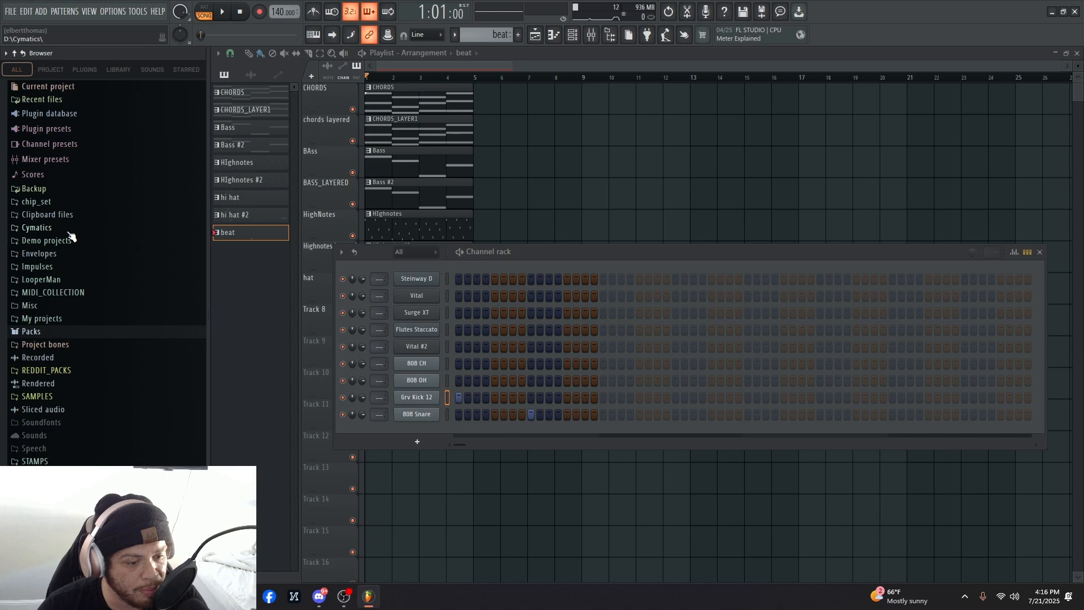
- Browse the Cymatics sample packs and expand the 808s folder of the Bang Hip-Hop Drum Kit
{"action": "left_click", "coordinate": [48, 228]}
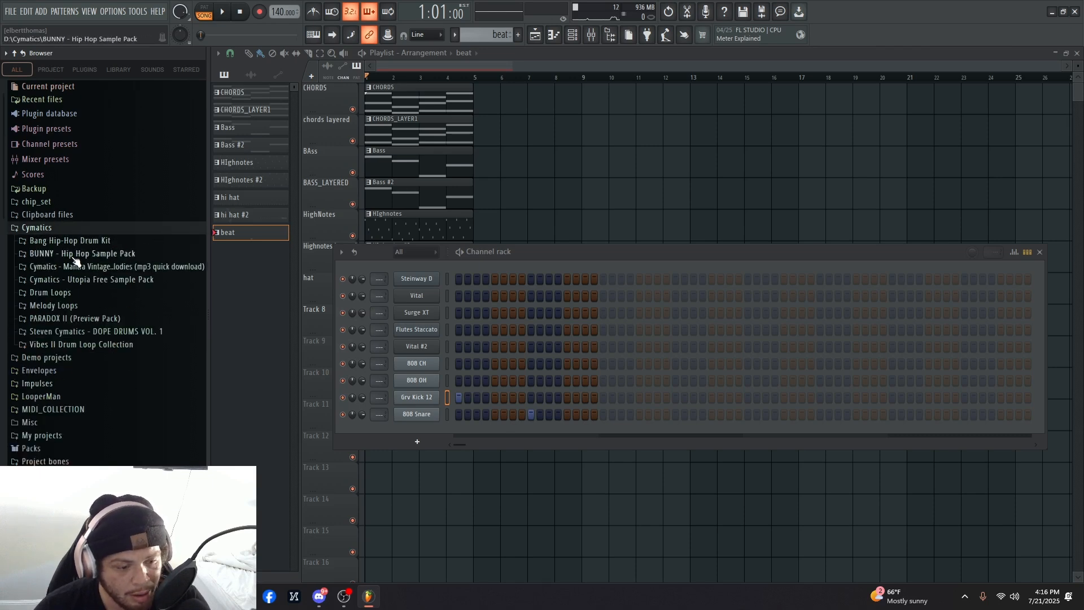
{"action": "left_click", "coordinate": [101, 278]}
{"action": "scroll", "coordinate": [109, 265], "scroll_direction": "down", "scroll_amount": 2}
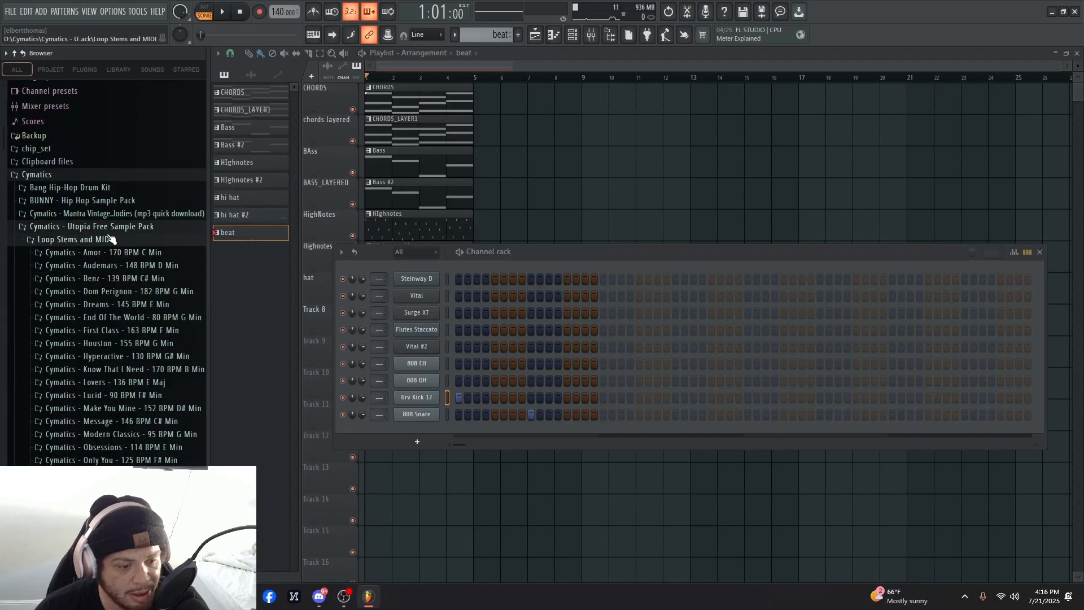
{"action": "left_click", "coordinate": [108, 205]}
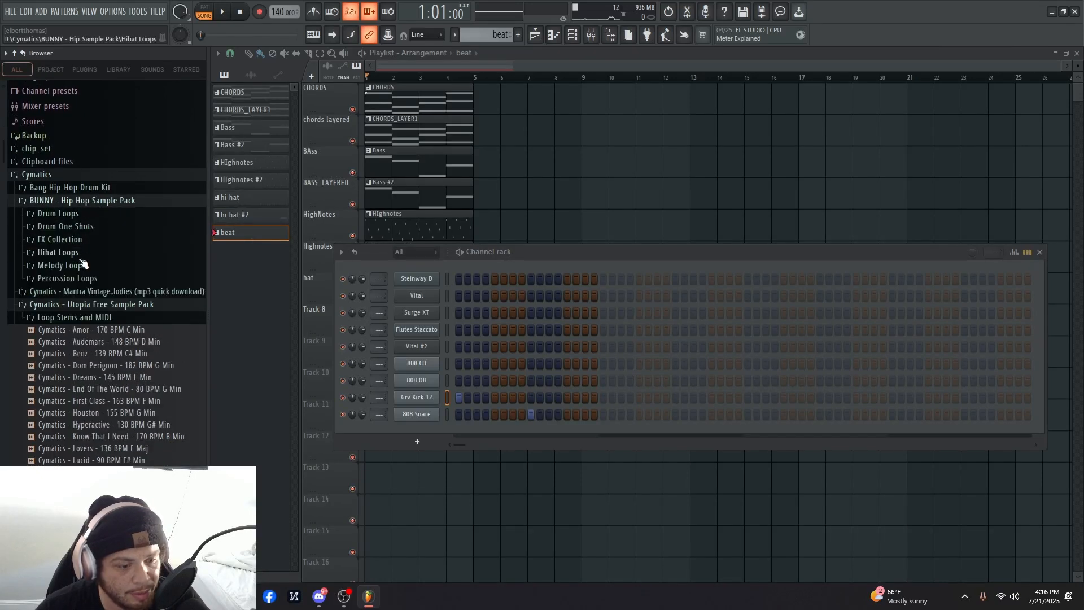
{"action": "left_click", "coordinate": [76, 187]}
{"action": "left_click", "coordinate": [68, 201]}
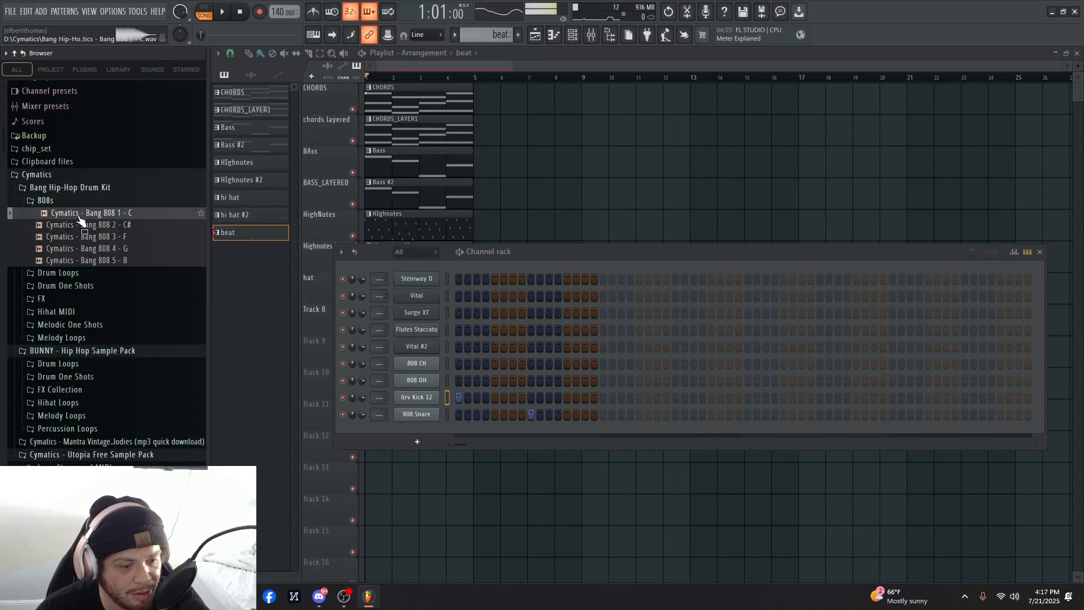
- Add Cymatics - Bang 808 1 - C as a separate channel above Grv Kick 12, and delete that channel
{"action": "left_click_drag", "start_coordinate": [104, 212], "coordinate": [477, 398]}
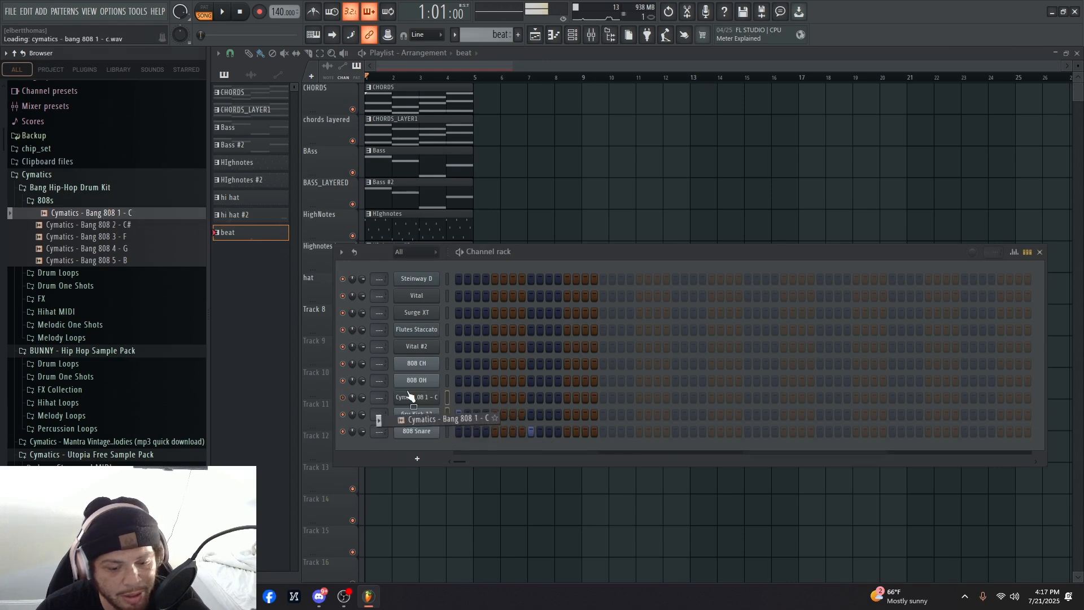
{"action": "right_click", "coordinate": [439, 402]}
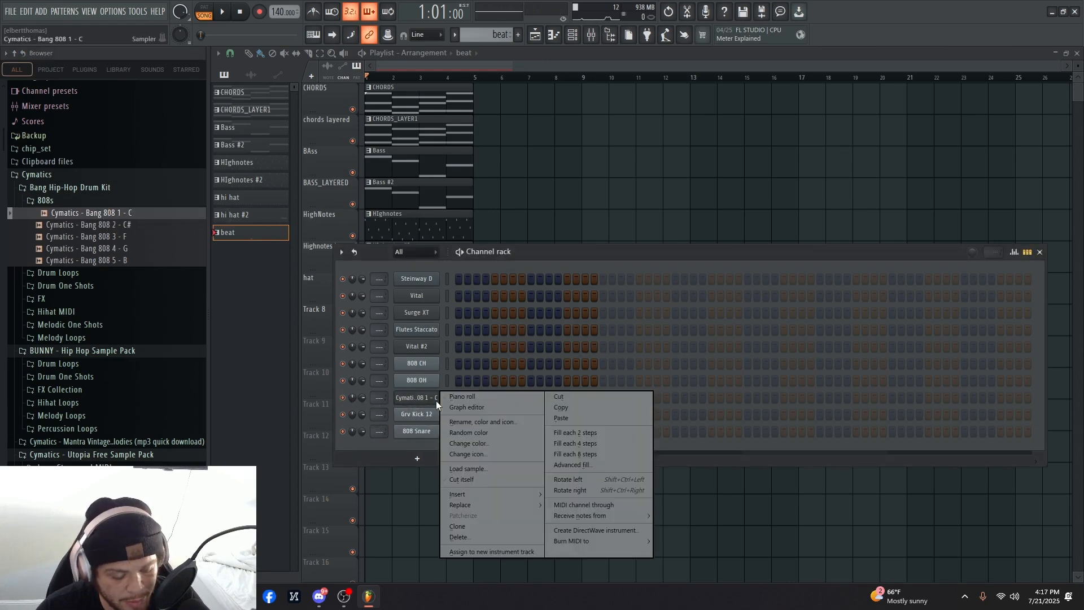
{"action": "left_click", "coordinate": [479, 536]}
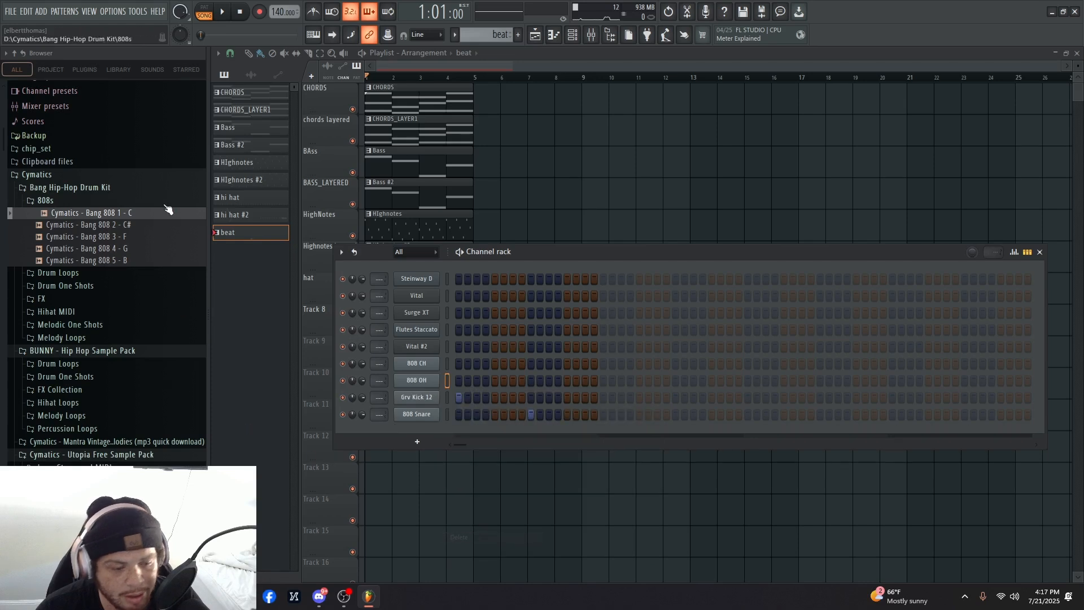
- Replace the Grv Kick 12 sample with Cymatics - Bang 808 1 - C and add a hit on step 17
{"action": "left_click_drag", "start_coordinate": [84, 217], "coordinate": [416, 397]}
{"action": "key", "text": "space"}
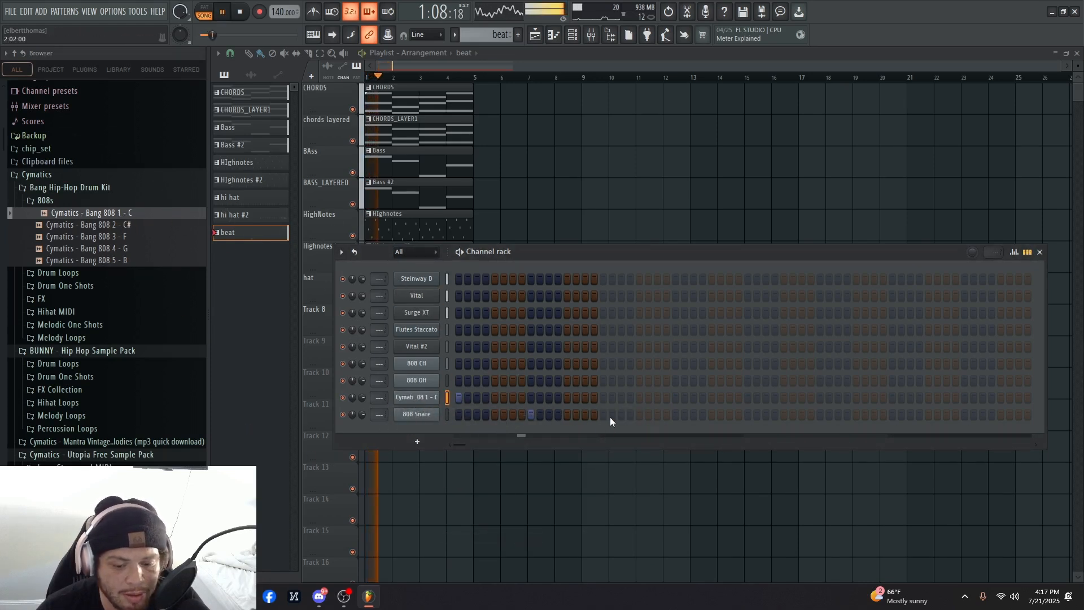
{"action": "left_click", "coordinate": [612, 397]}
{"action": "right_click", "coordinate": [609, 399]}
{"action": "key", "text": "space"}
{"action": "left_click", "coordinate": [606, 399]}
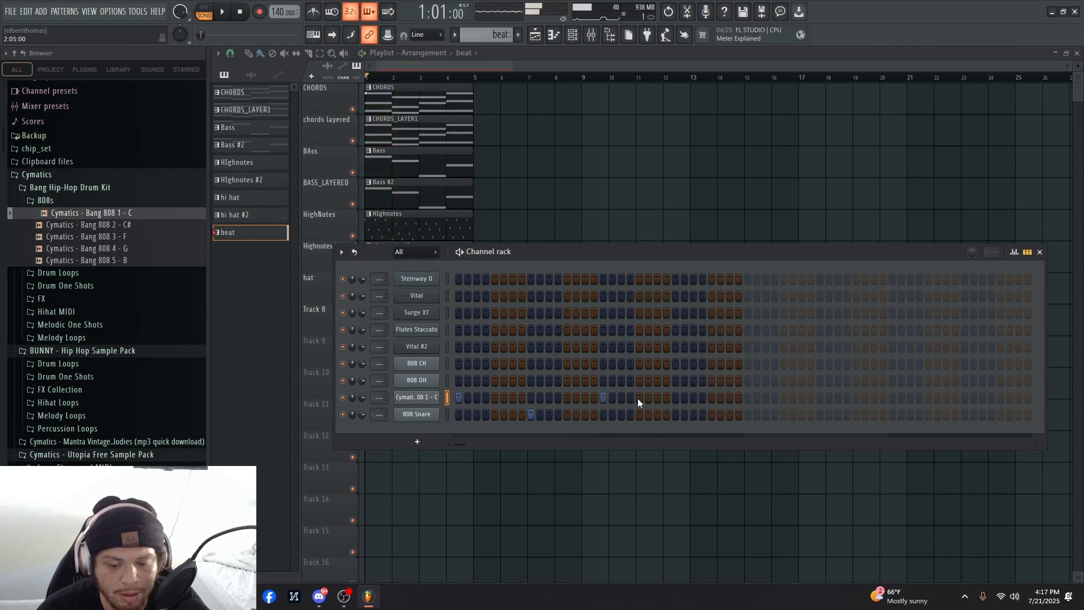
- Add Bang 808 hits on steps 15, 33, 49, 55 and 61 and 808 Snare hits on steps 25 and 41, and play the beat
{"action": "key", "text": "space"}
{"action": "left_click", "coordinate": [585, 399]}
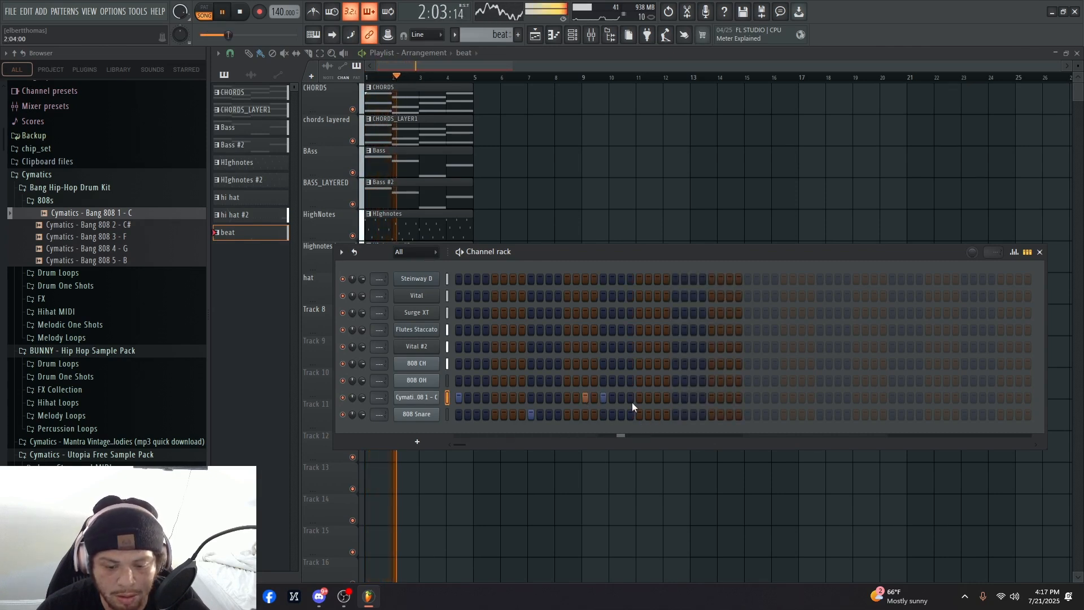
{"action": "left_click", "coordinate": [677, 415]}
{"action": "left_click", "coordinate": [748, 398]}
{"action": "left_click", "coordinate": [820, 414]}
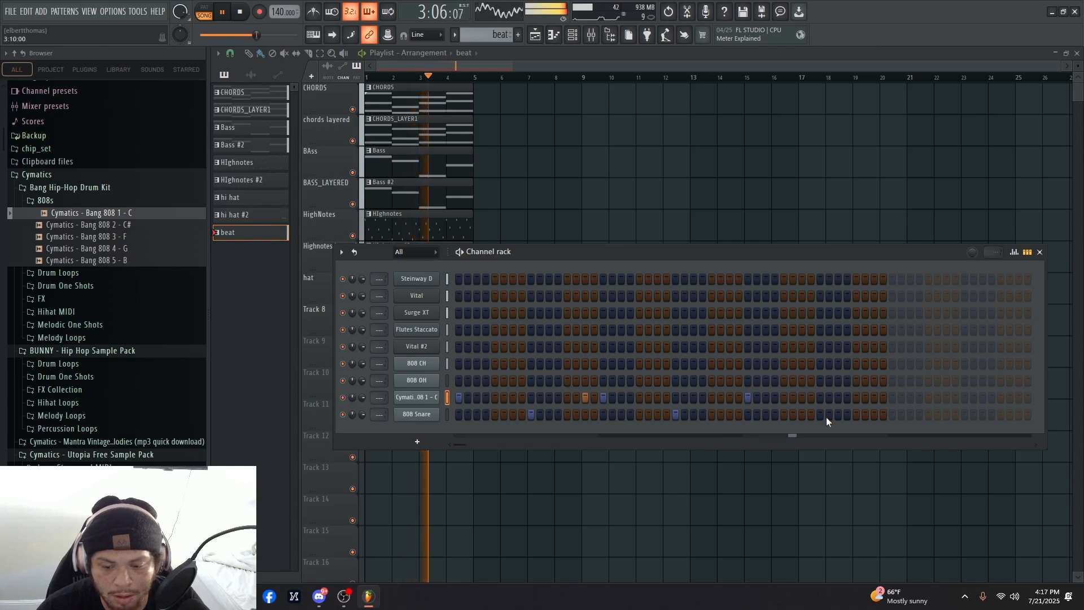
{"action": "key", "text": "space"}
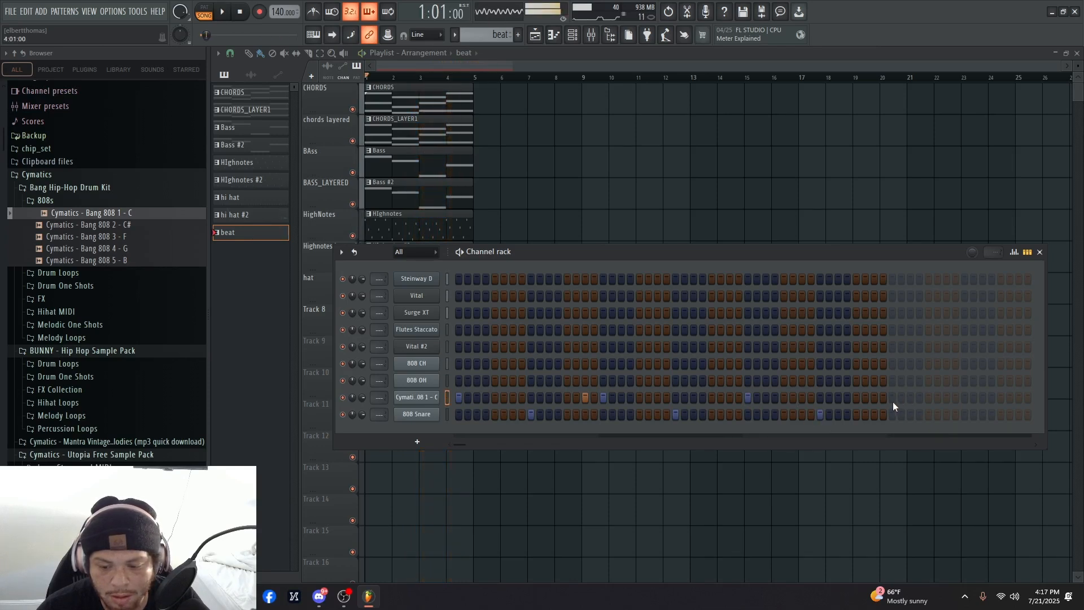
{"action": "left_click", "coordinate": [892, 398]}
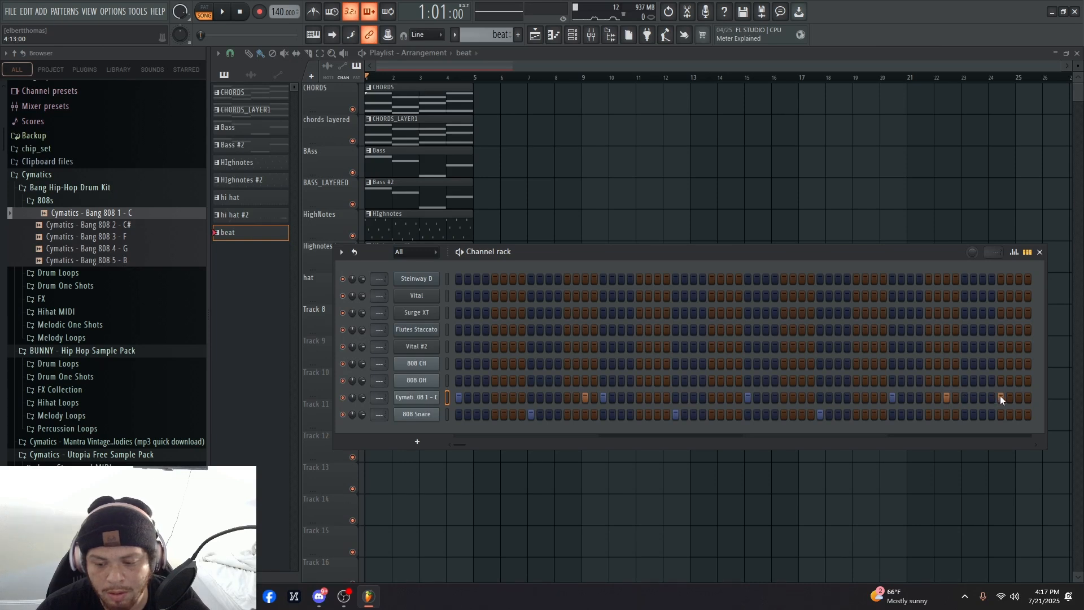
{"action": "key", "text": "space"}
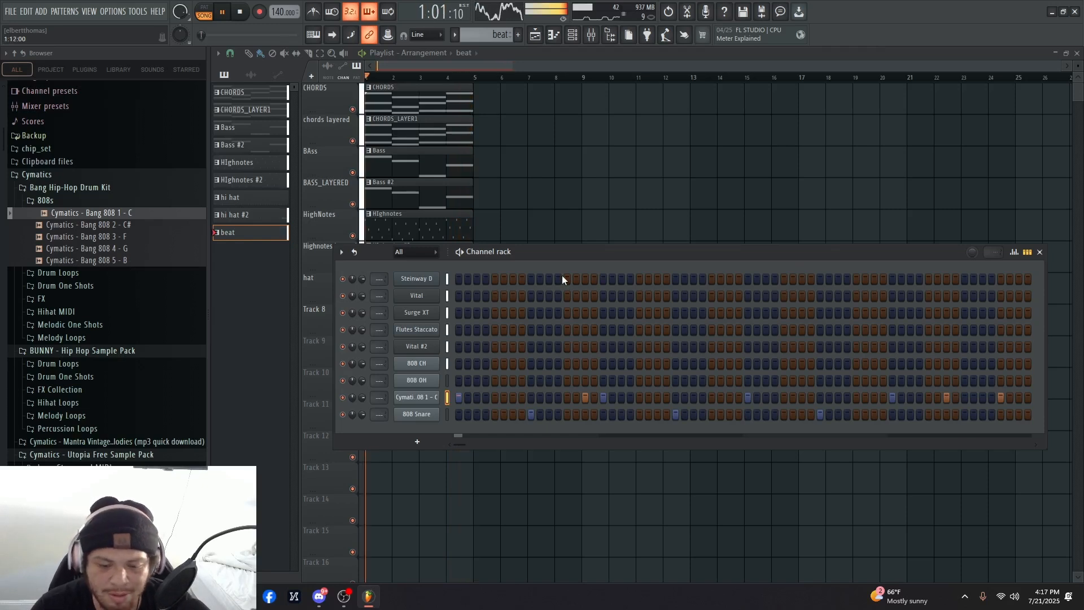
{"action": "key", "text": "space"}
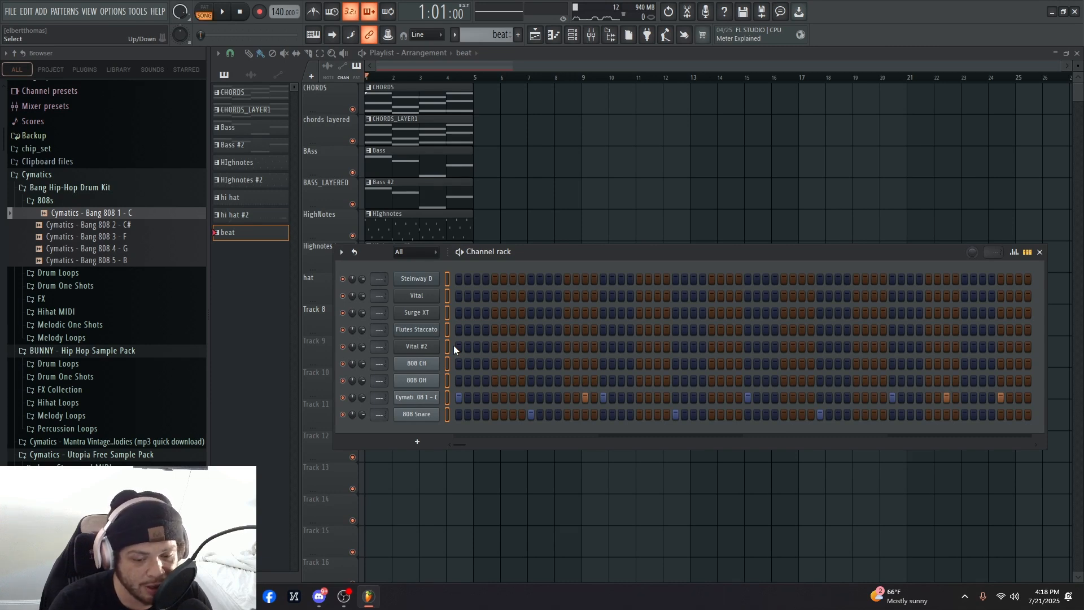
- Route all nine selected channels to their own mixer tracks 1 to 9 and show the mixer
{"action": "key", "text": "ctrl+l"}
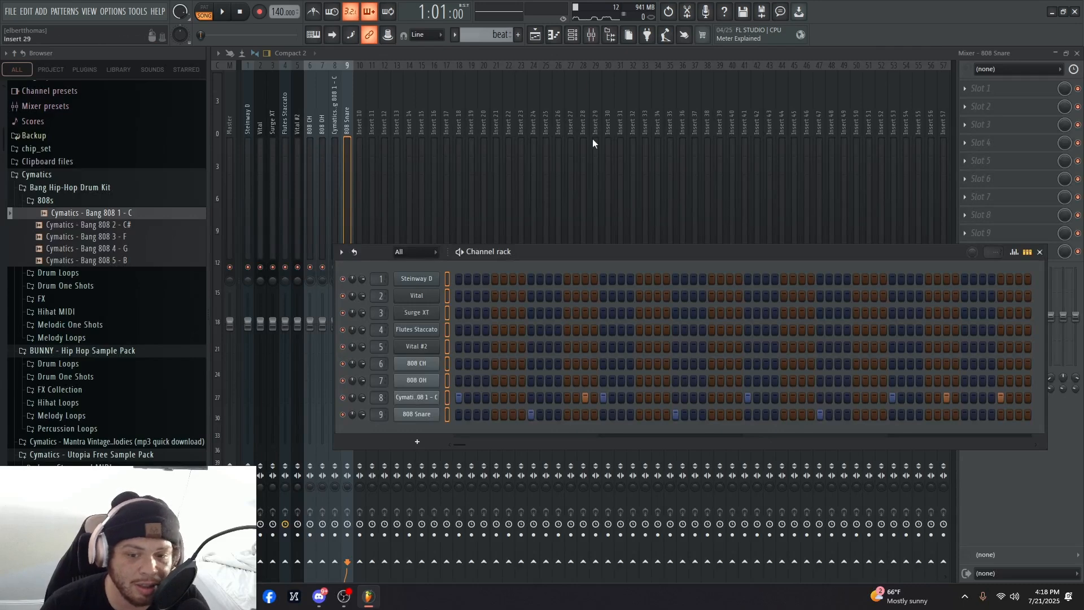
{"action": "left_click", "coordinate": [591, 35]}
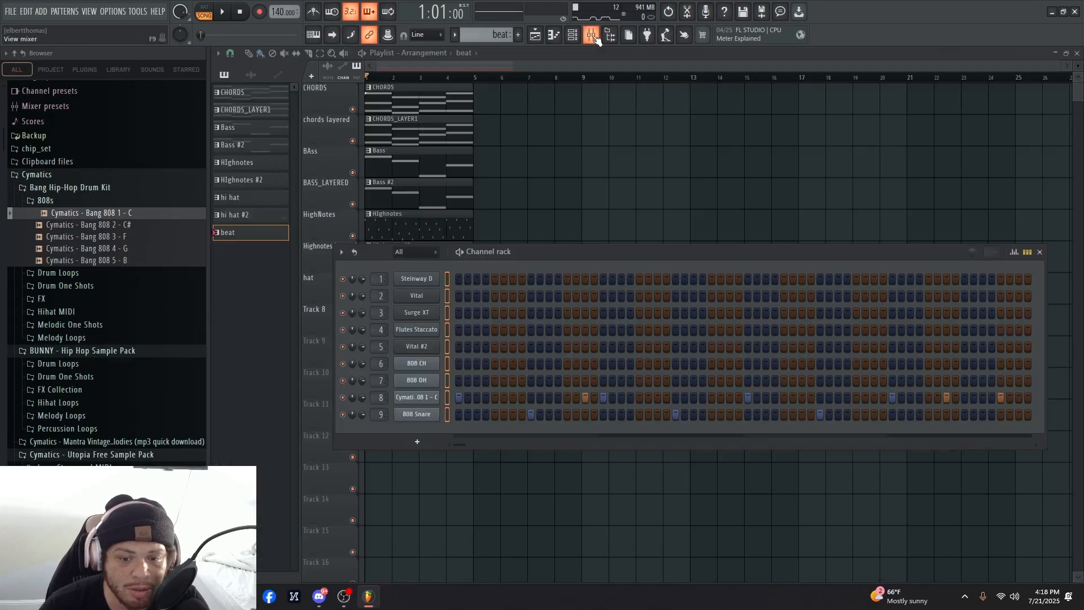
{"action": "left_click", "coordinate": [591, 36]}
- Lower the Surge XT mixer volume to 36% during playback, and reduce the Vital #2 and Steinway D volumes less strongly
{"action": "key", "text": "space"}
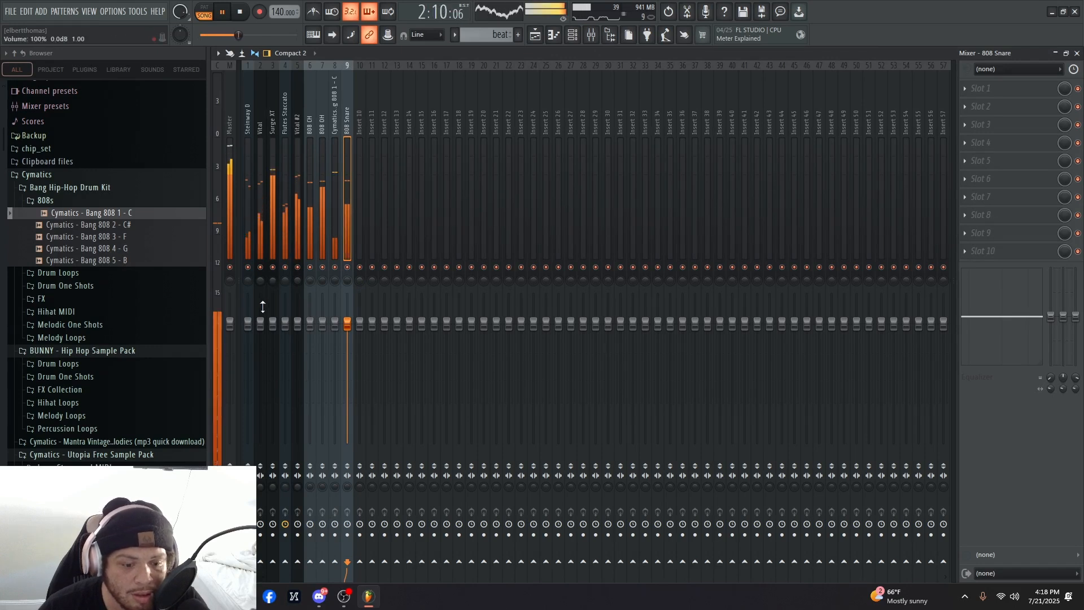
{"action": "left_click", "coordinate": [273, 323]}
{"action": "left_click_drag", "start_coordinate": [272, 322], "coordinate": [273, 400]}
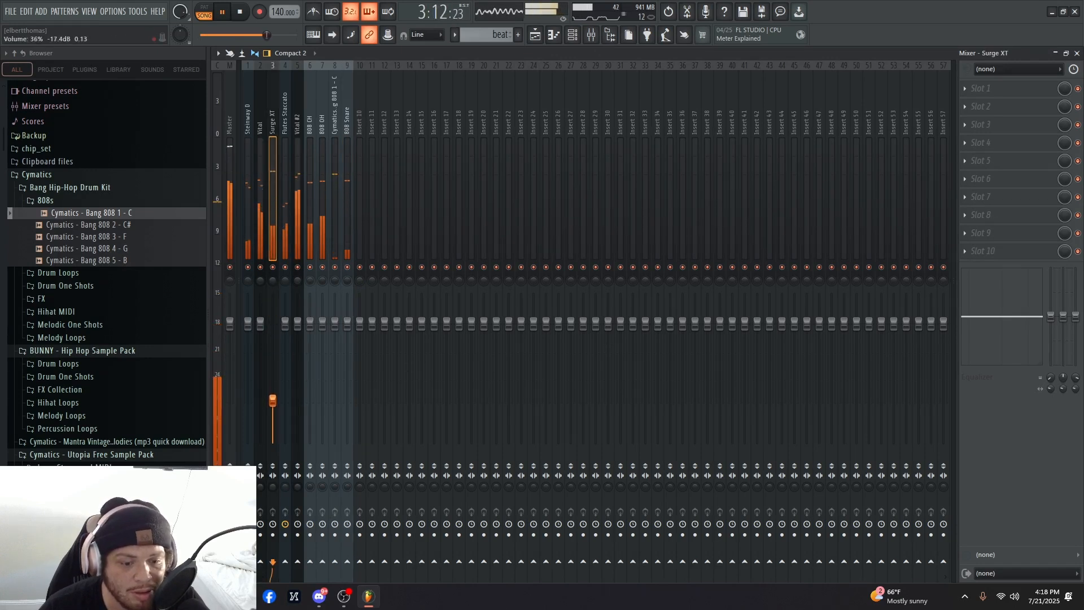
{"action": "left_click_drag", "start_coordinate": [302, 322], "coordinate": [303, 360]}
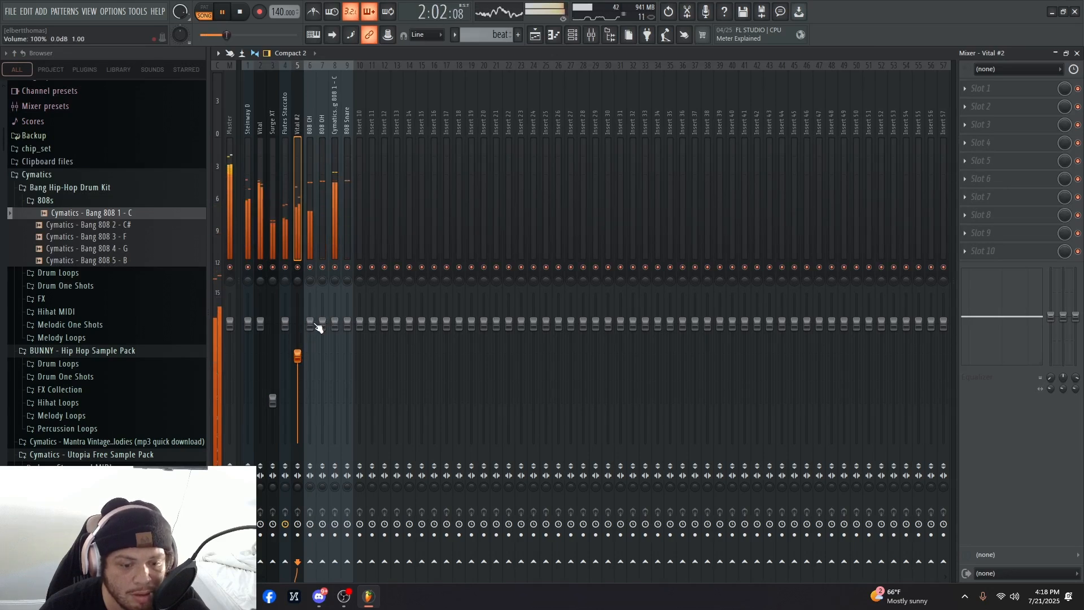
{"action": "left_click_drag", "start_coordinate": [252, 325], "coordinate": [253, 347]}
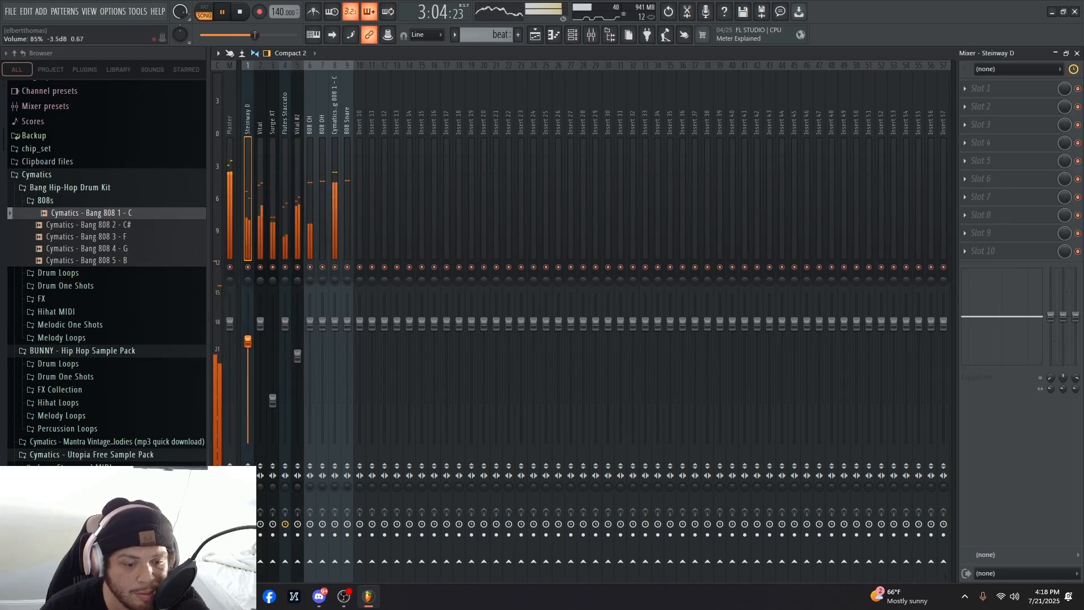
{"action": "key", "text": "space"}
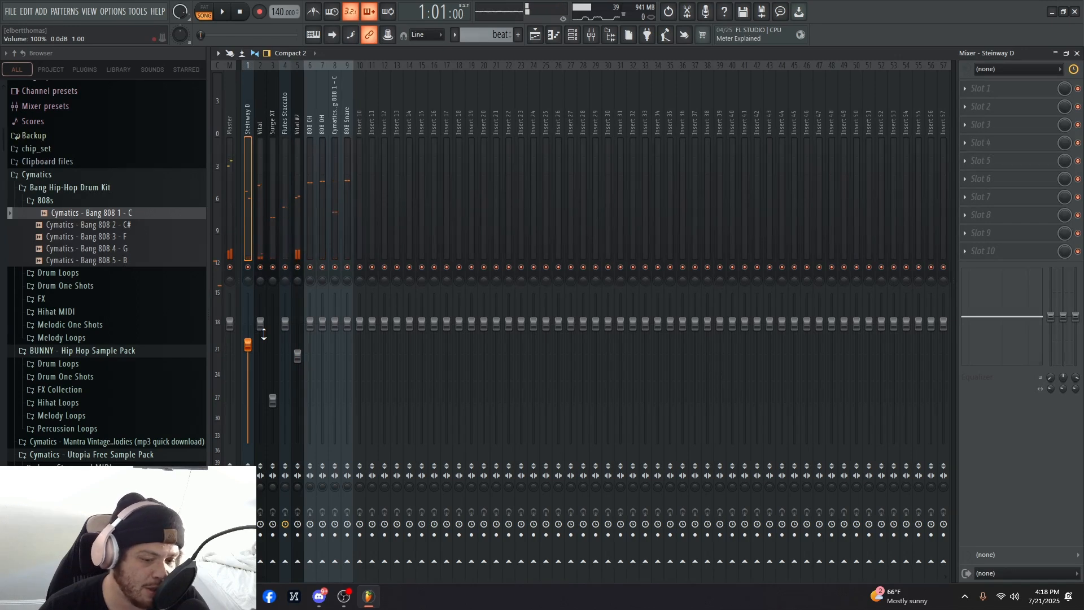
- Slightly lower the Vital, Bang 808, 808 CH and 808 OH mixer volumes, raise Steinway D a little, and set the Master to 92%
{"action": "key", "text": "space"}
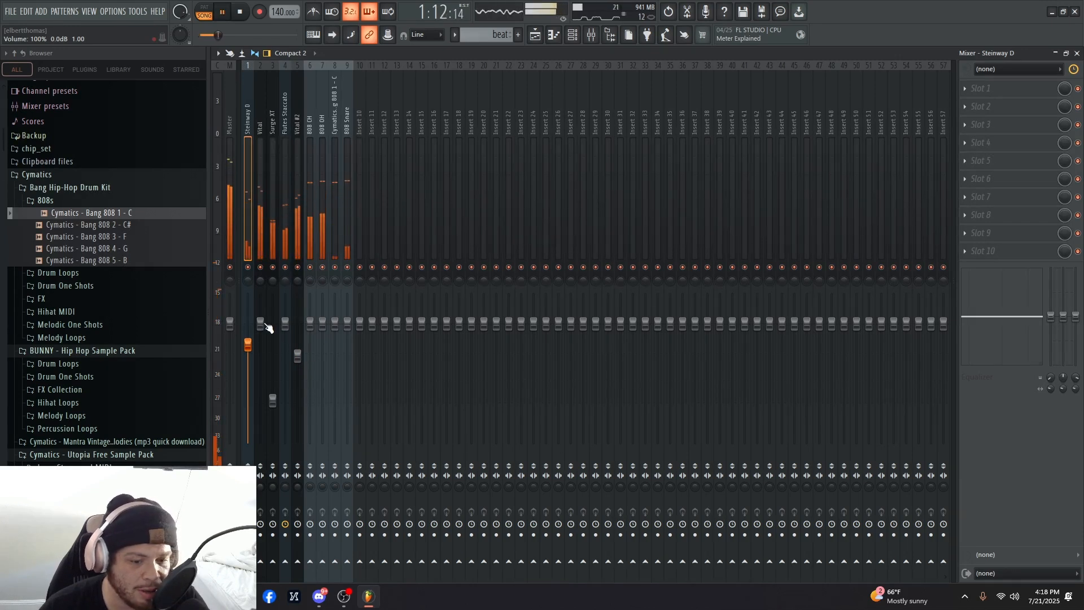
{"action": "mouse_move", "coordinate": [260, 324]}
{"action": "left_mouse_down"}
{"action": "mouse_move", "coordinate": [261, 344]}
{"action": "mouse_move", "coordinate": [248, 329]}
{"action": "left_mouse_up"}
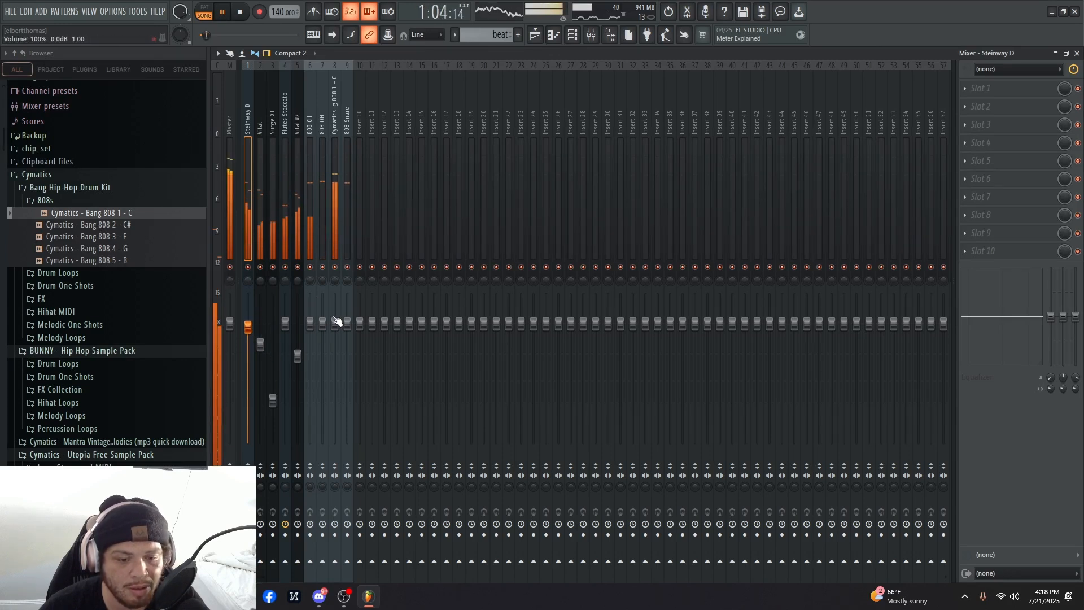
{"action": "left_click_drag", "start_coordinate": [334, 323], "coordinate": [334, 341]}
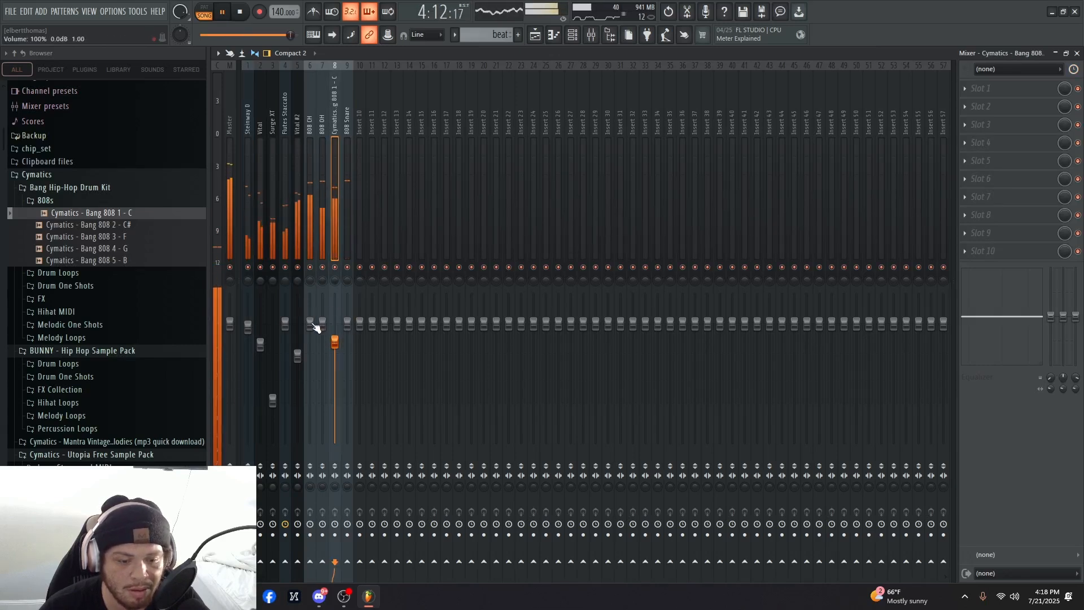
{"action": "mouse_move", "coordinate": [310, 323]}
{"action": "left_mouse_down"}
{"action": "mouse_move", "coordinate": [310, 336]}
{"action": "mouse_move", "coordinate": [322, 335]}
{"action": "left_mouse_up"}
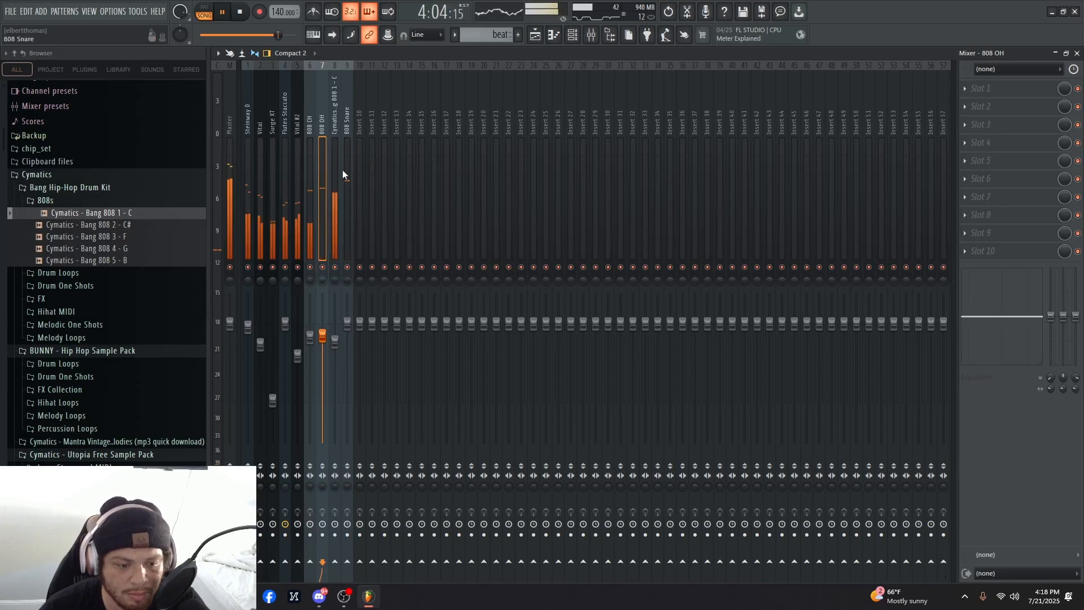
{"action": "mouse_move", "coordinate": [224, 341]}
{"action": "left_mouse_down"}
{"action": "mouse_move", "coordinate": [229, 299]}
{"action": "mouse_move", "coordinate": [230, 331]}
{"action": "left_mouse_up"}
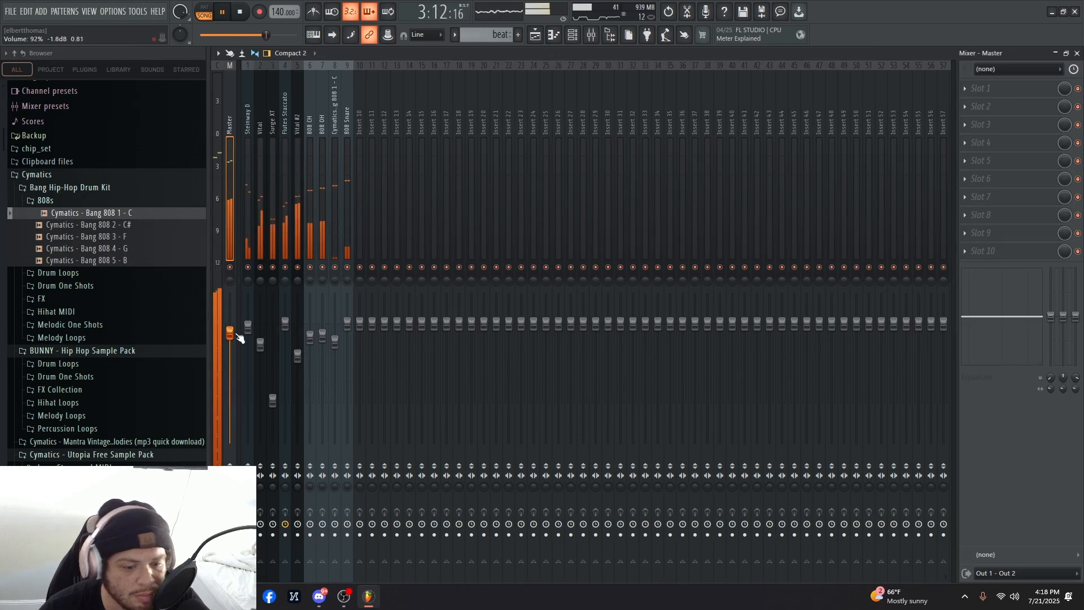
- Stop playback and go through the mixer tracks one by one from Steinway D to 808 Snare, checking their effect slots and levels
{"action": "key", "text": "space"}
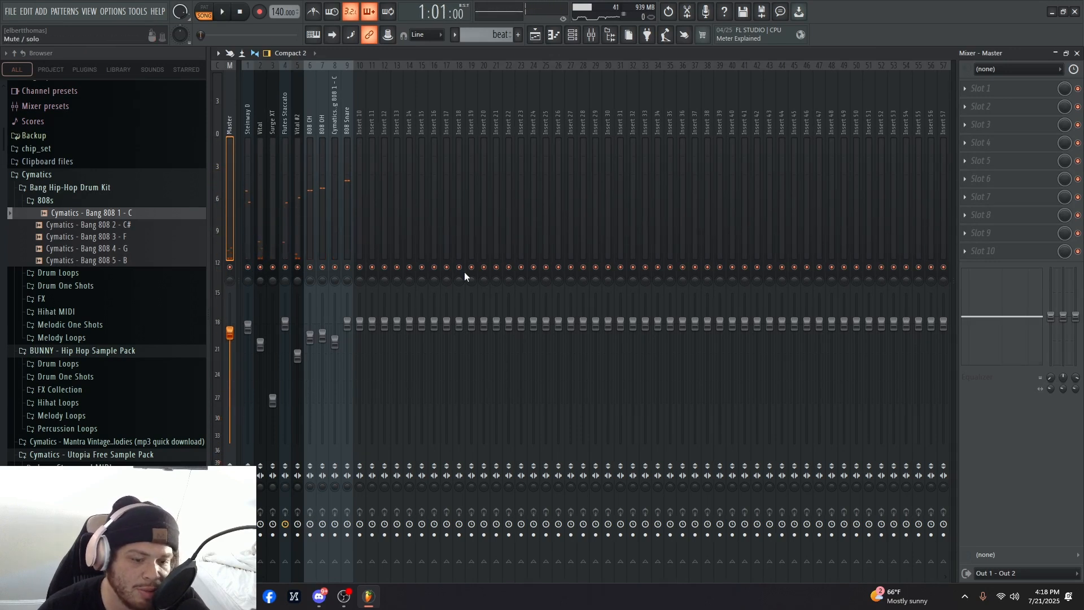
{"action": "left_click", "coordinate": [252, 116]}
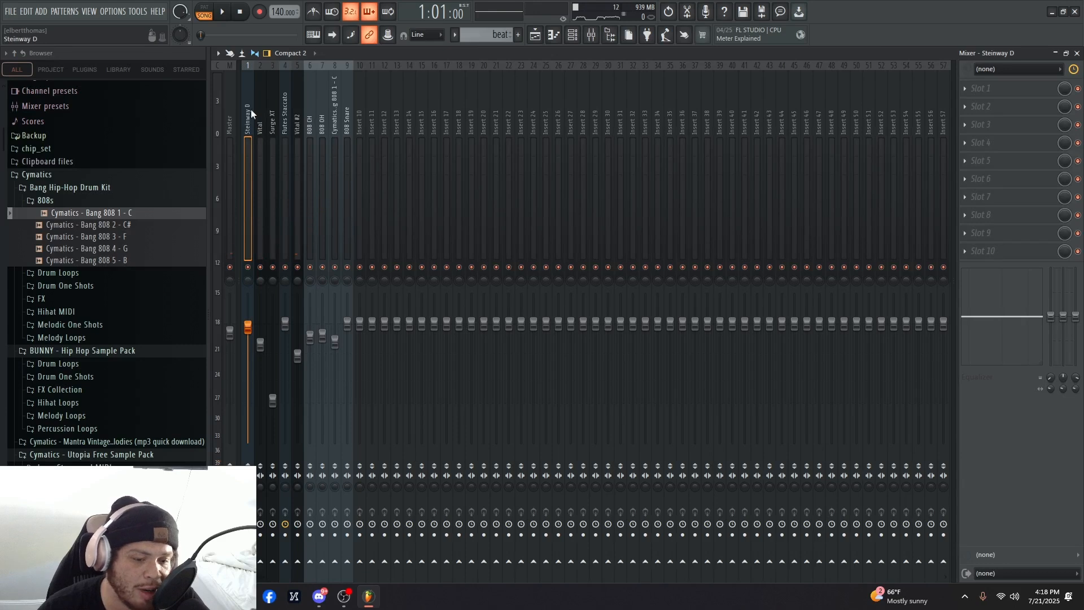
{"action": "left_click", "coordinate": [265, 127]}
{"action": "left_click", "coordinate": [271, 123]}
{"action": "left_click", "coordinate": [265, 136]}
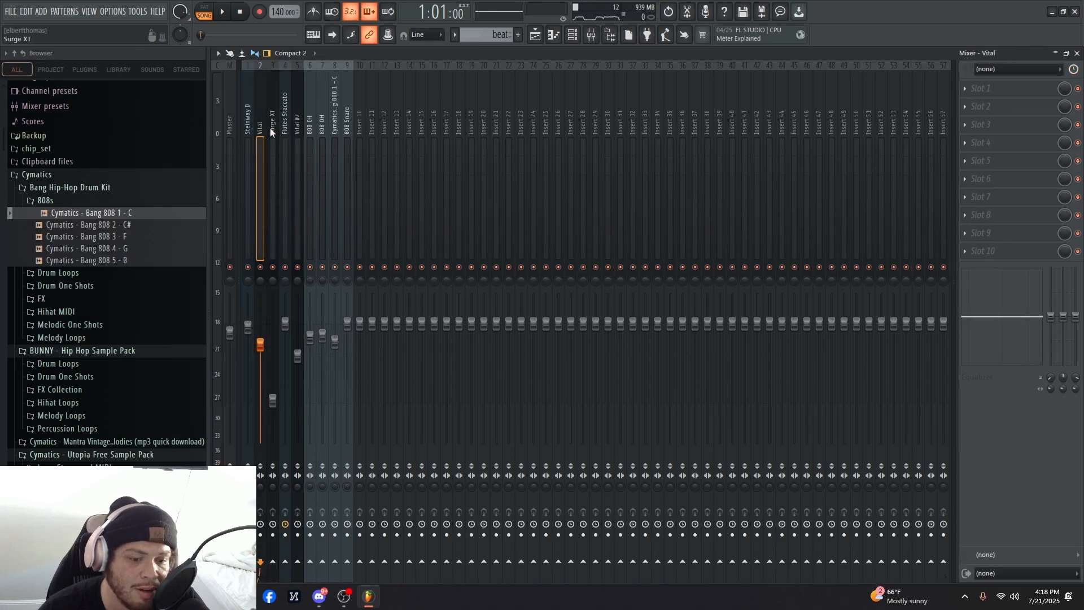
{"action": "left_click", "coordinate": [272, 122]}
{"action": "left_click", "coordinate": [289, 121]}
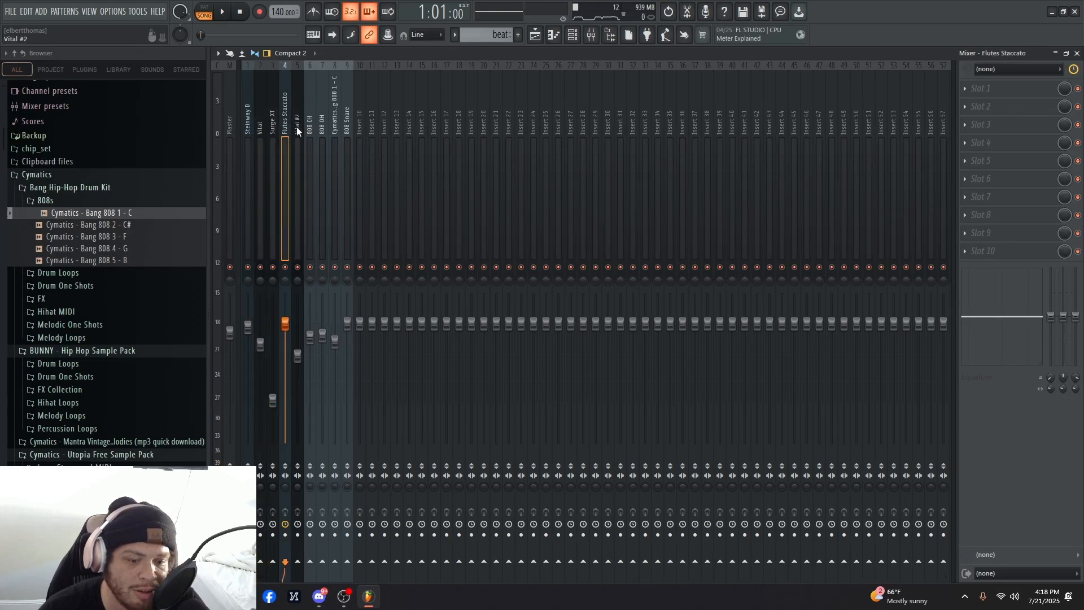
{"action": "left_click", "coordinate": [296, 127]}
{"action": "left_click", "coordinate": [290, 127]}
{"action": "left_click", "coordinate": [311, 126]}
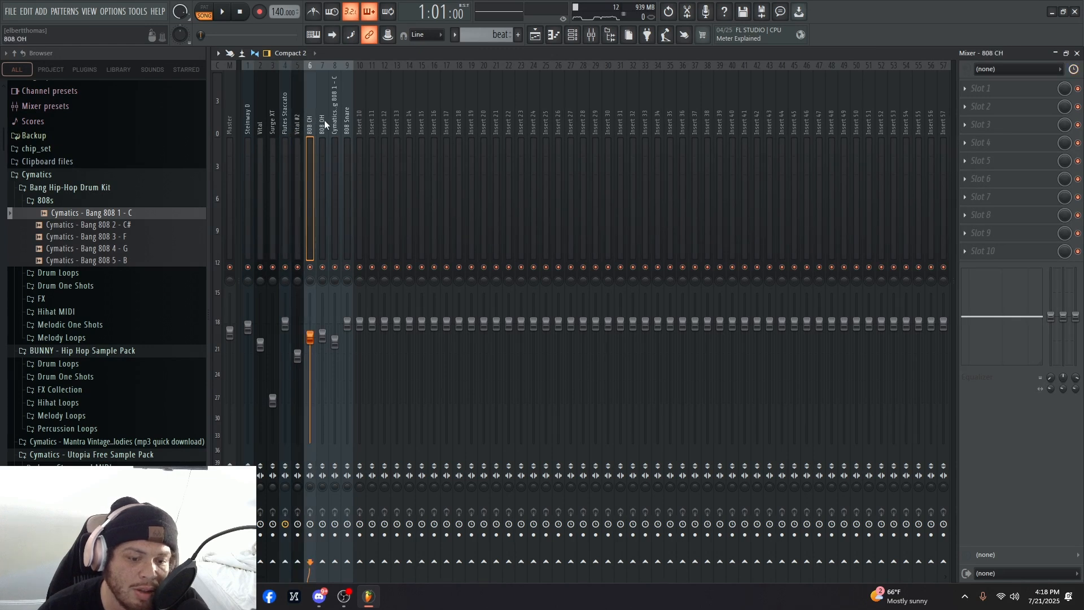
{"action": "left_click", "coordinate": [323, 124]}
{"action": "left_click", "coordinate": [336, 116]}
{"action": "left_click", "coordinate": [346, 115]}
{"action": "left_click", "coordinate": [313, 111]}
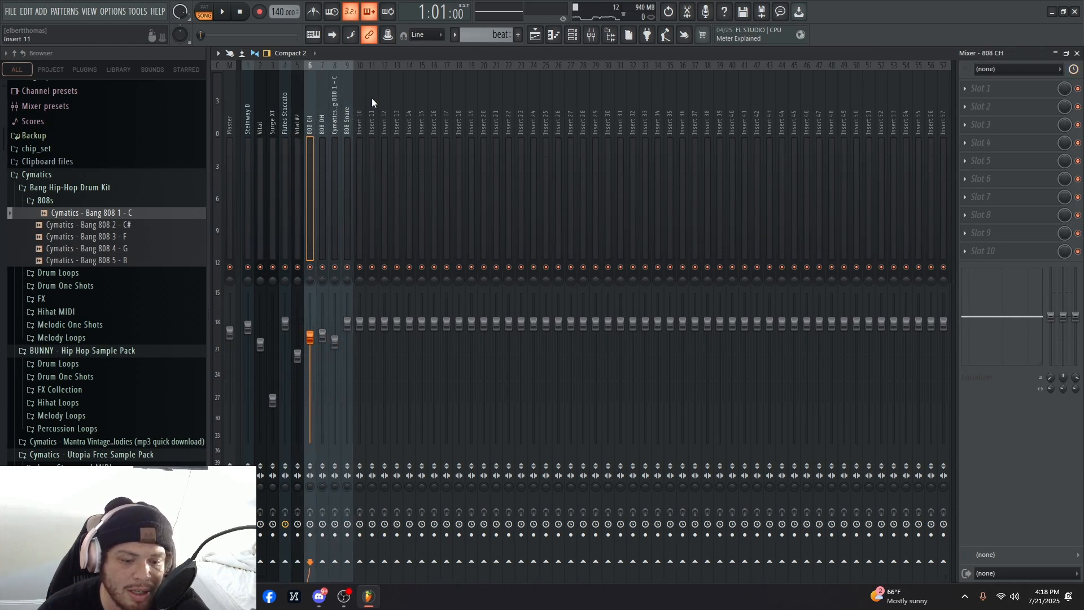
{"action": "left_click", "coordinate": [324, 120]}
{"action": "left_click", "coordinate": [340, 116]}
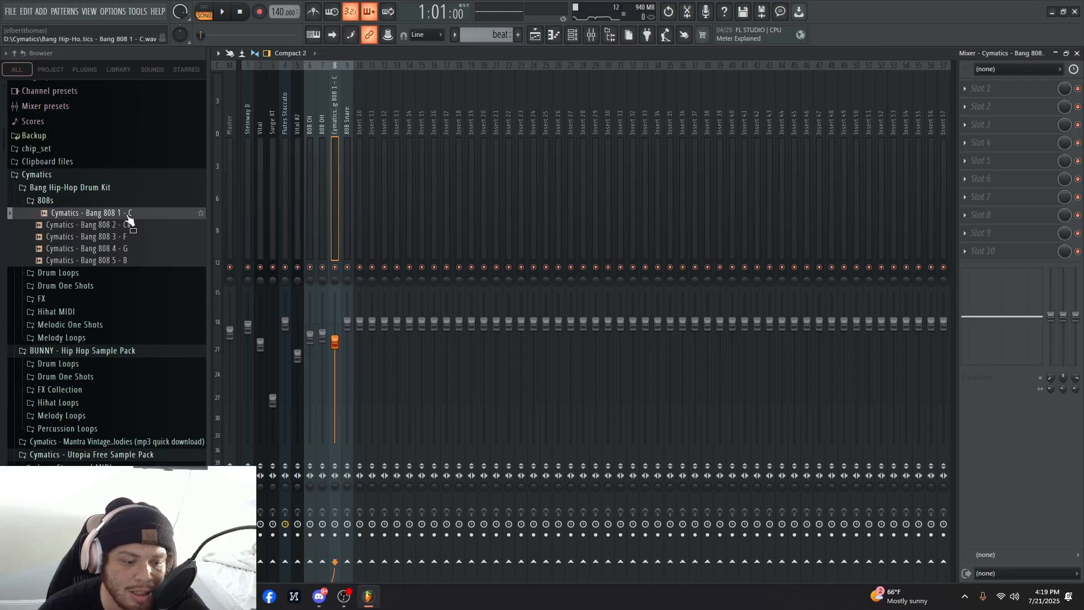
- Open the Bang 808 channel's notes in the piano roll and transpose all its hits to D5 while listening to the beat
{"action": "key", "text": "space"}
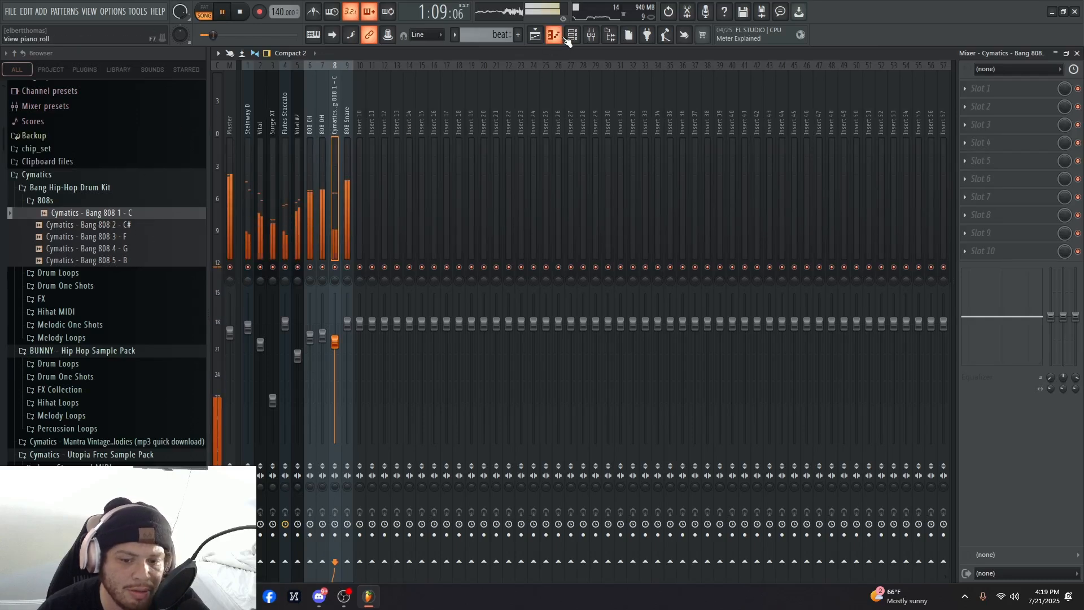
{"action": "key", "text": "space"}
{"action": "left_click", "coordinate": [571, 35]}
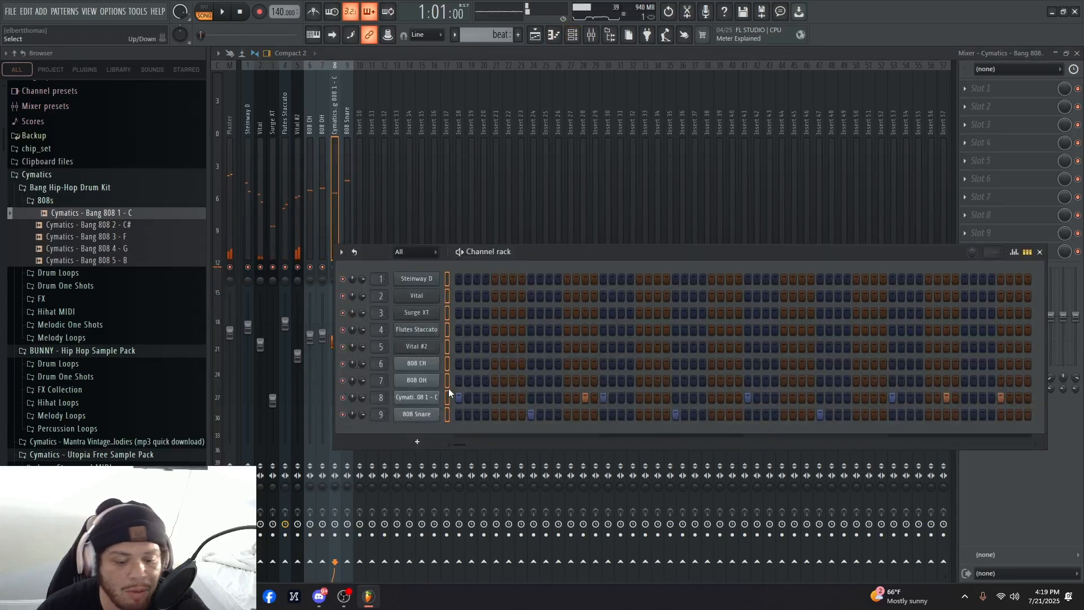
{"action": "left_click", "coordinate": [565, 36]}
{"action": "left_click_drag", "start_coordinate": [820, 310], "coordinate": [8, 187]}
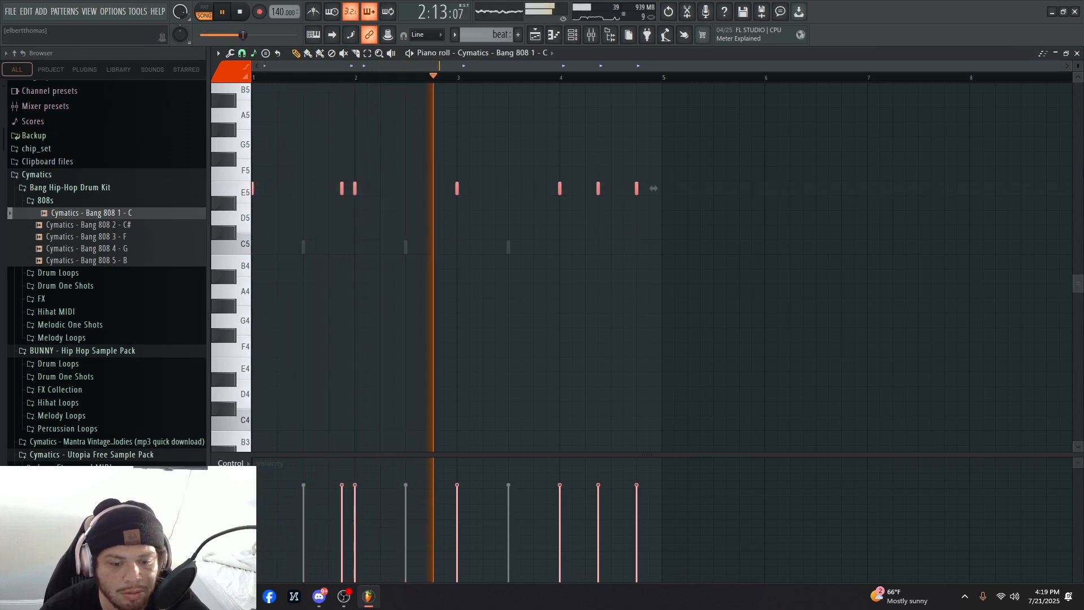
{"action": "key", "text": "Down"}
{"action": "key", "text": "Down"}
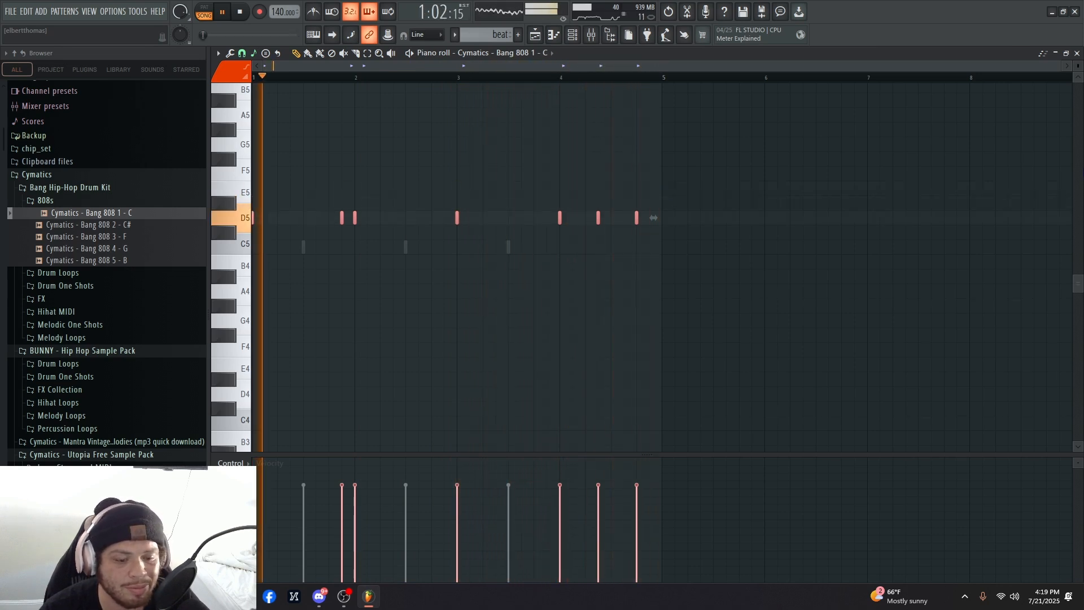
{"action": "key", "text": "space"}
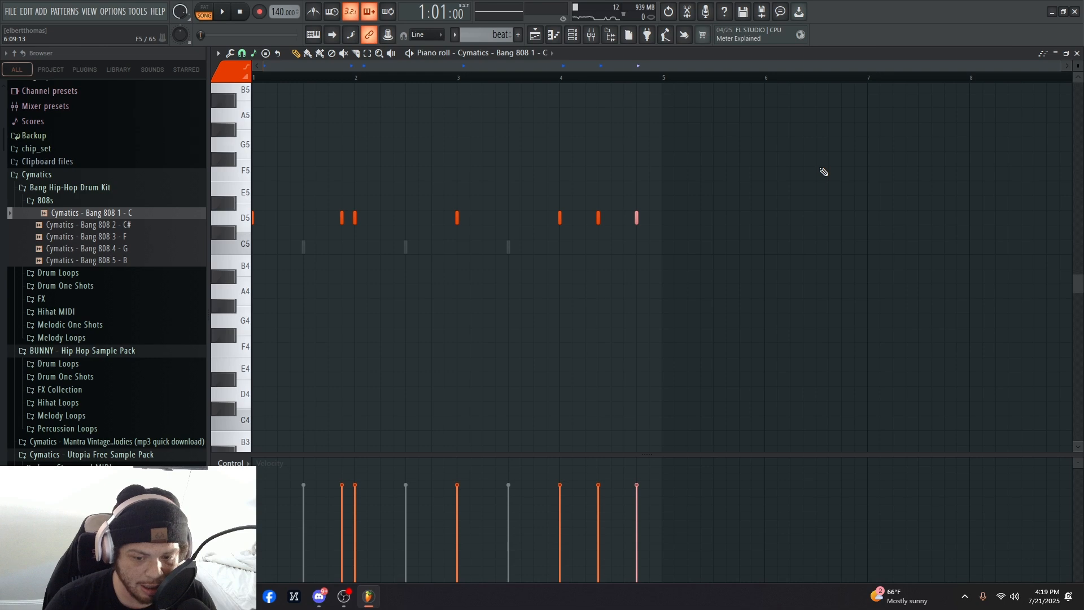
- Raise the last Bang 808 note in bar 4 by one octave to D6 and play the beat briefly
{"action": "key", "text": "ctrl+Up"}
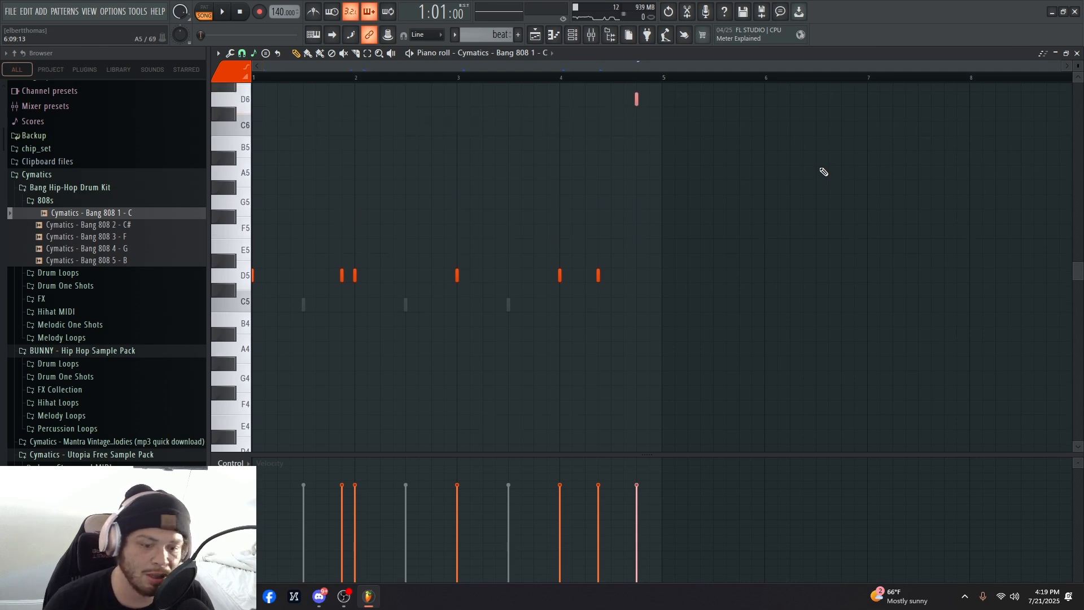
{"action": "key", "text": "space"}
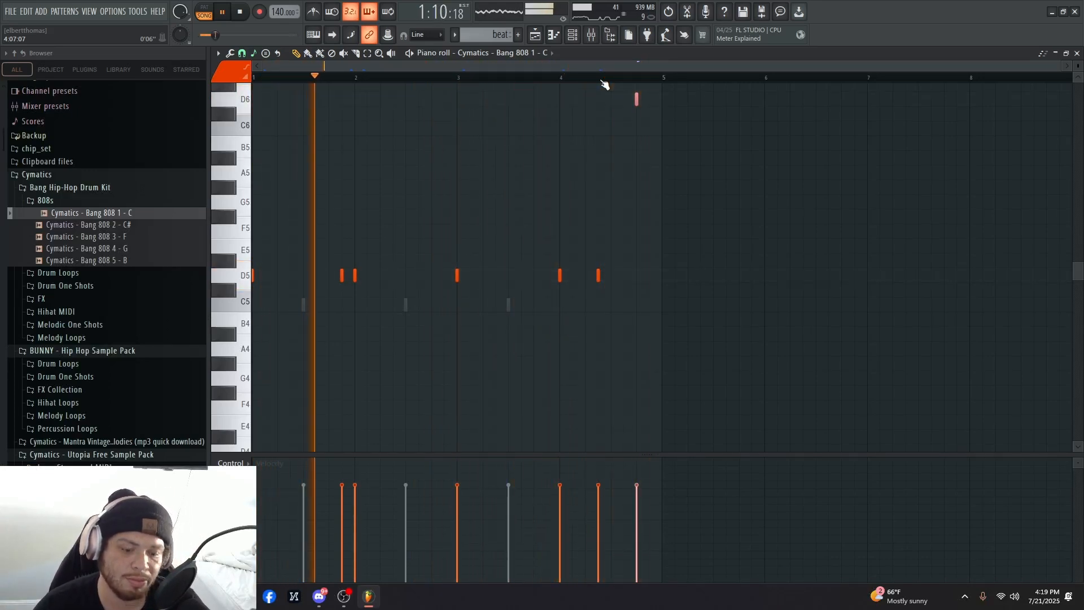
{"action": "key", "text": "space"}
- Lengthen the Bang 808 note before bar 2 up to the bar line, chop it into four notes and give them rising velocities
{"action": "scroll", "coordinate": [379, 314], "scroll_direction": "up", "scroll_amount": 4}
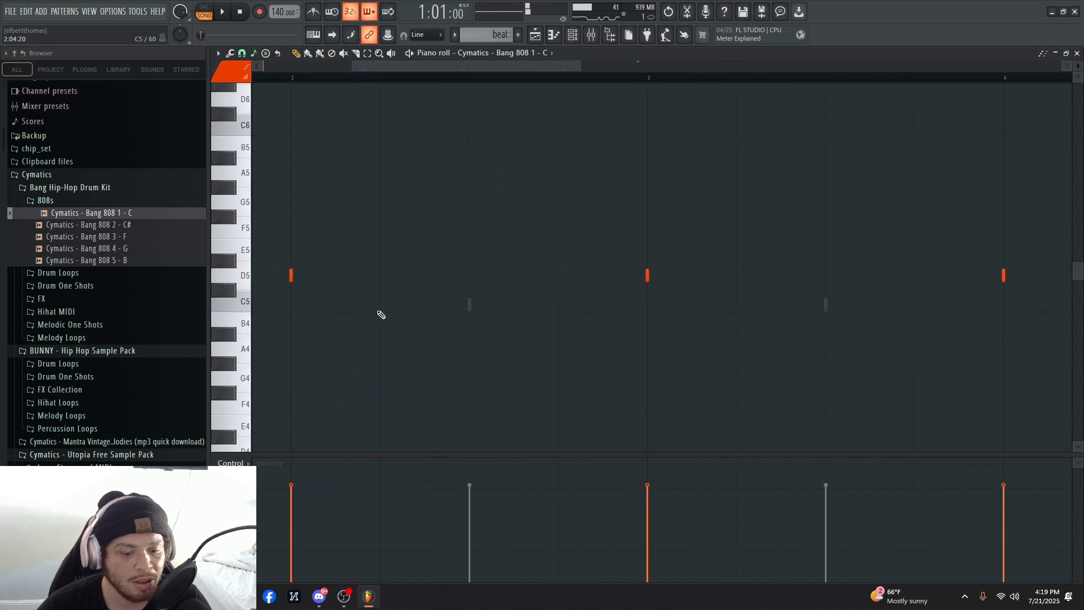
{"action": "left_click_drag", "start_coordinate": [468, 62], "coordinate": [432, 74]}
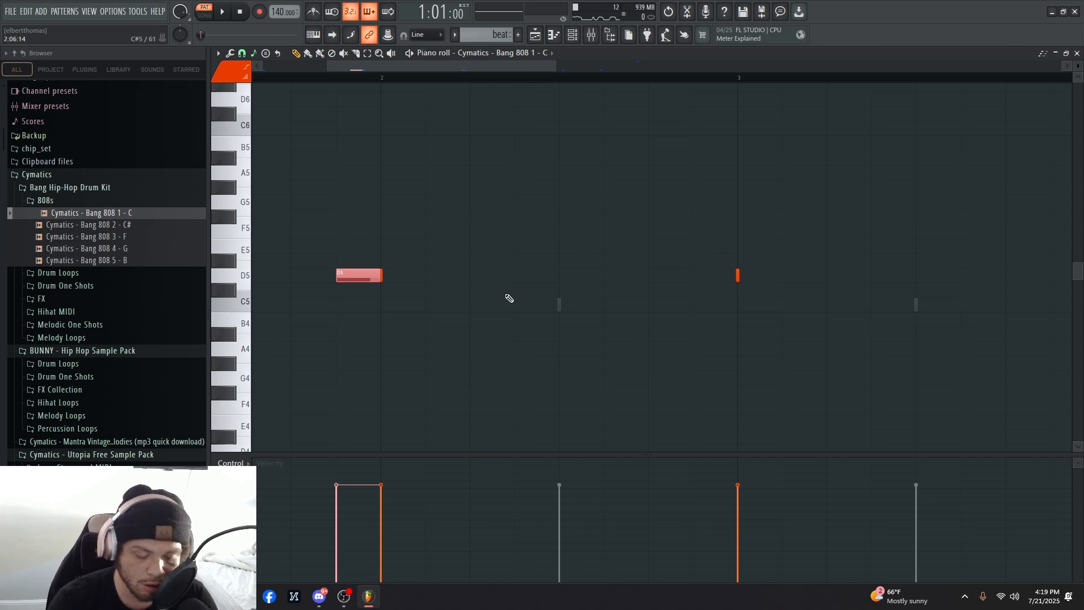
{"action": "key", "text": "alt+u"}
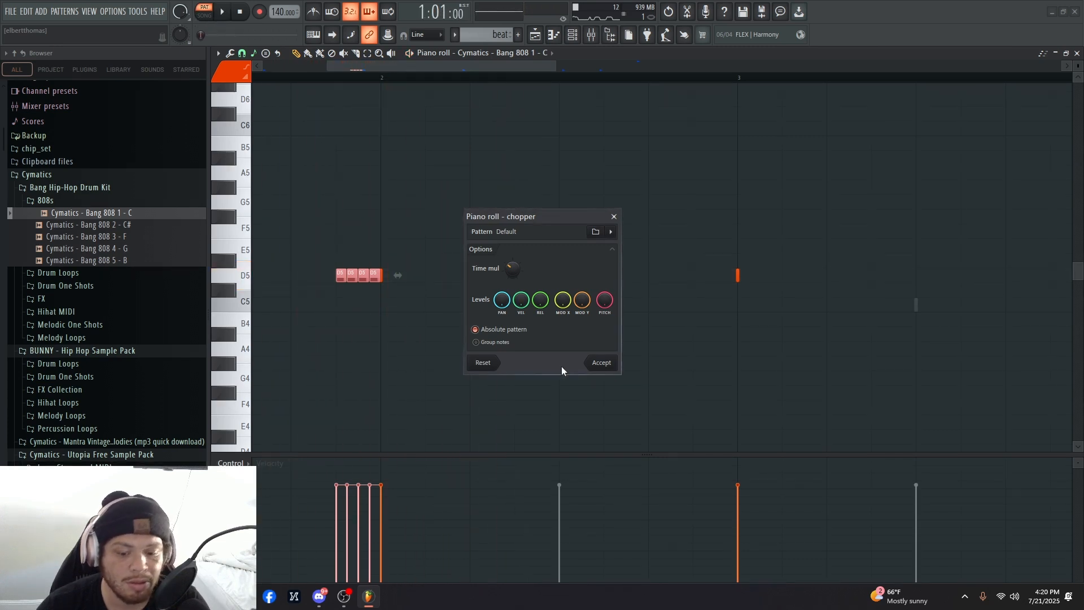
{"action": "left_click", "coordinate": [600, 362]}
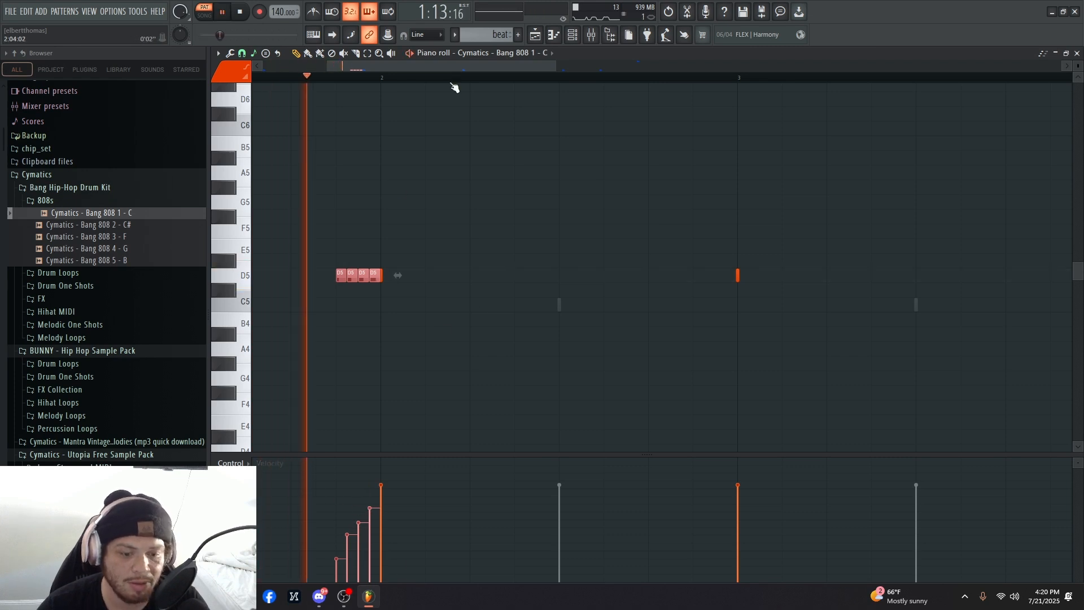
- Show the playlist and delete all pattern clips from the arrangement
{"action": "left_click", "coordinate": [543, 36]}
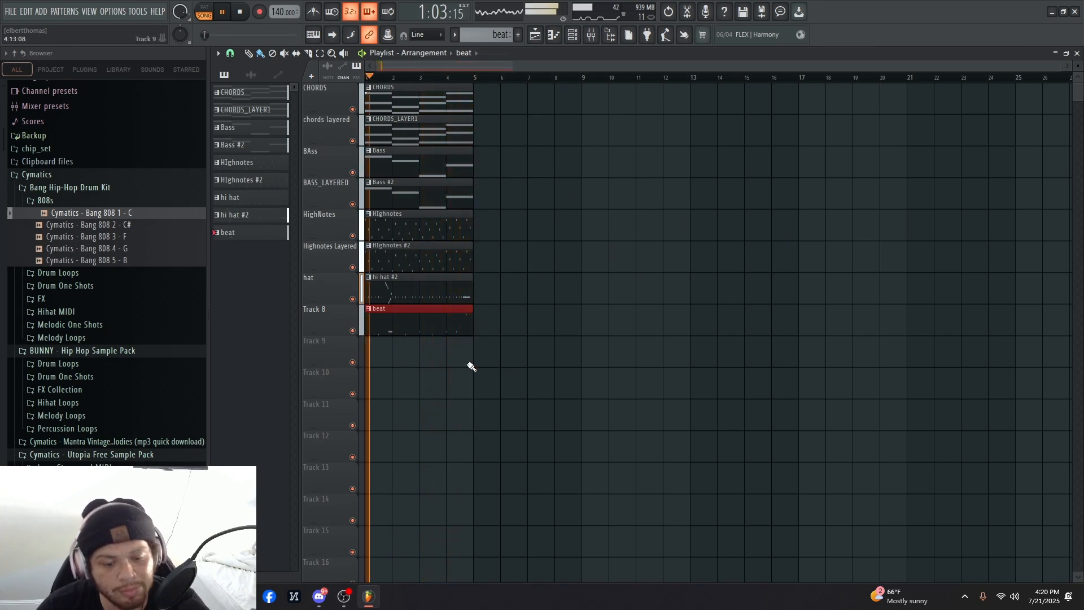
{"action": "key", "text": "ctrl+a"}
{"action": "key", "text": "Delete"}
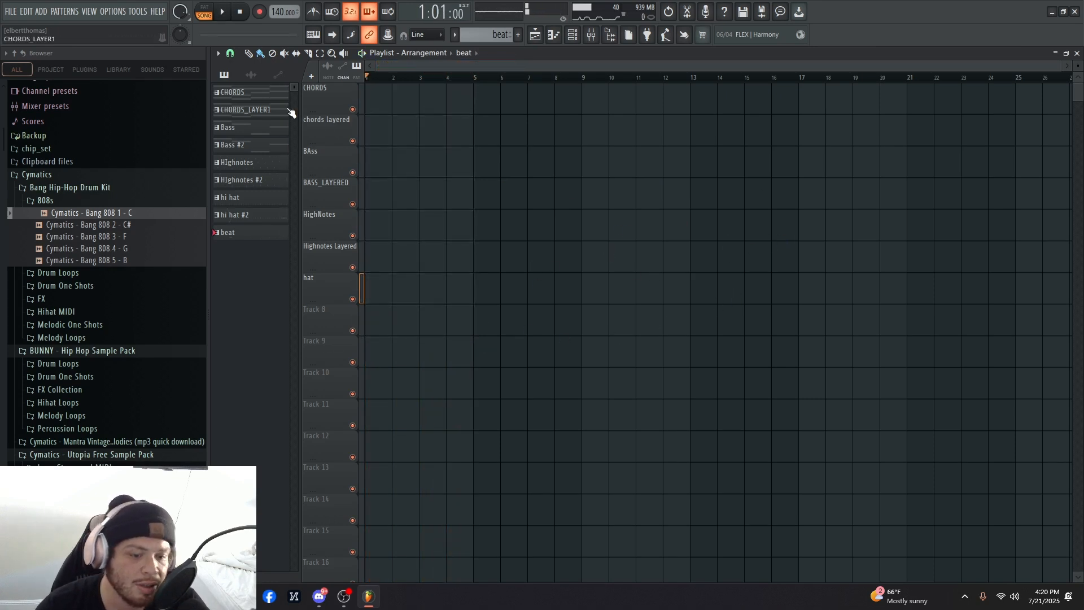
- Place CHORDS clips at bars 1 and 5 on the CHORDS track and a CHORDS_LAYER1 clip at bar 5 on the chords layered track
{"action": "left_click_drag", "start_coordinate": [414, 122], "coordinate": [414, 90]}
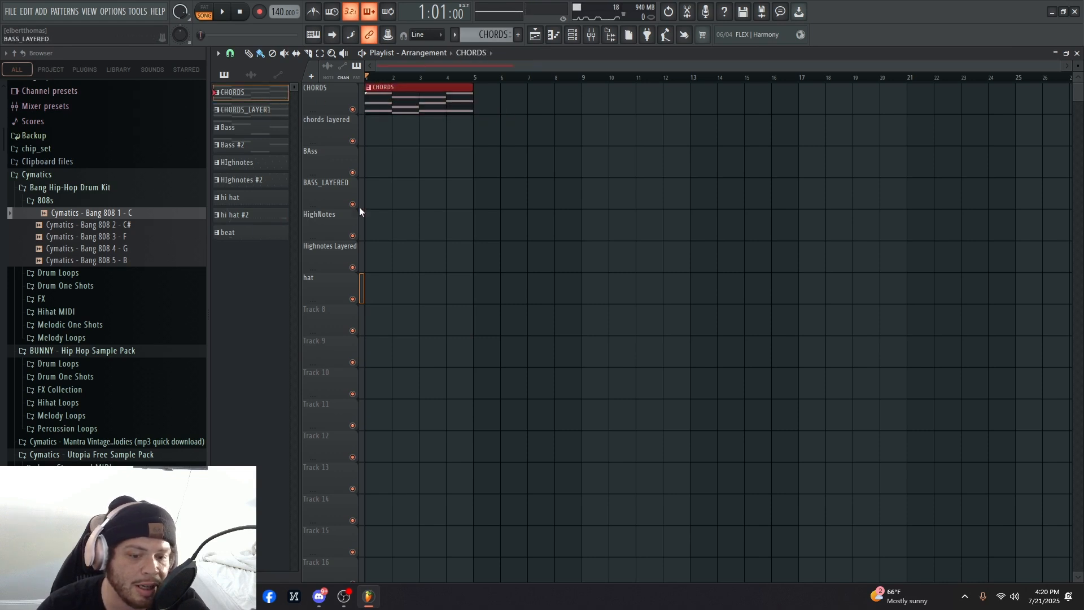
{"action": "left_click", "coordinate": [246, 110]}
{"action": "left_click", "coordinate": [480, 122]}
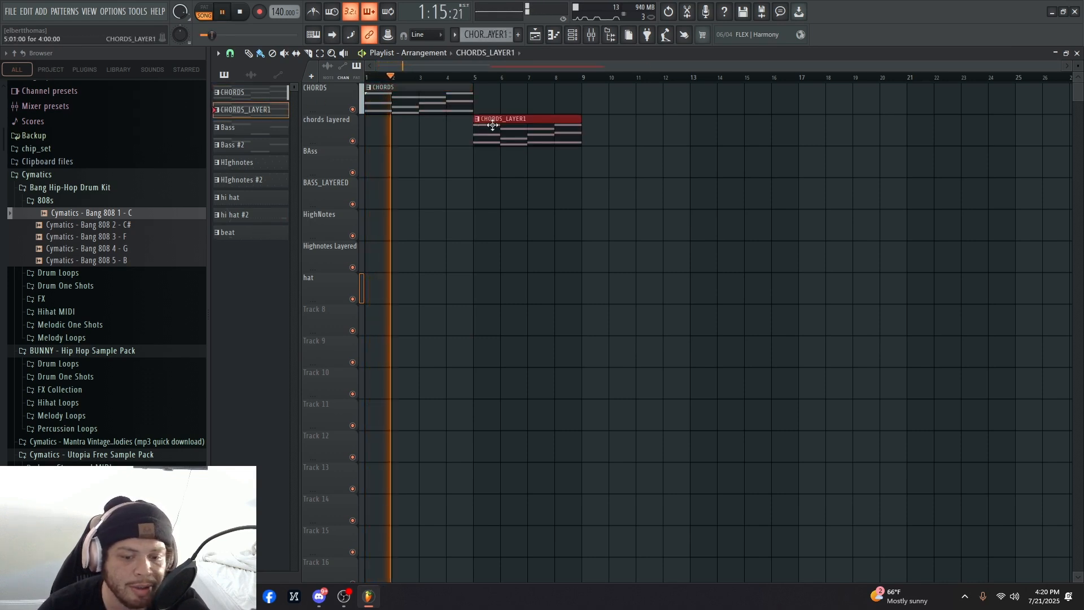
{"action": "left_click", "coordinate": [232, 92]}
{"action": "left_click_drag", "start_coordinate": [535, 91], "coordinate": [480, 91]}
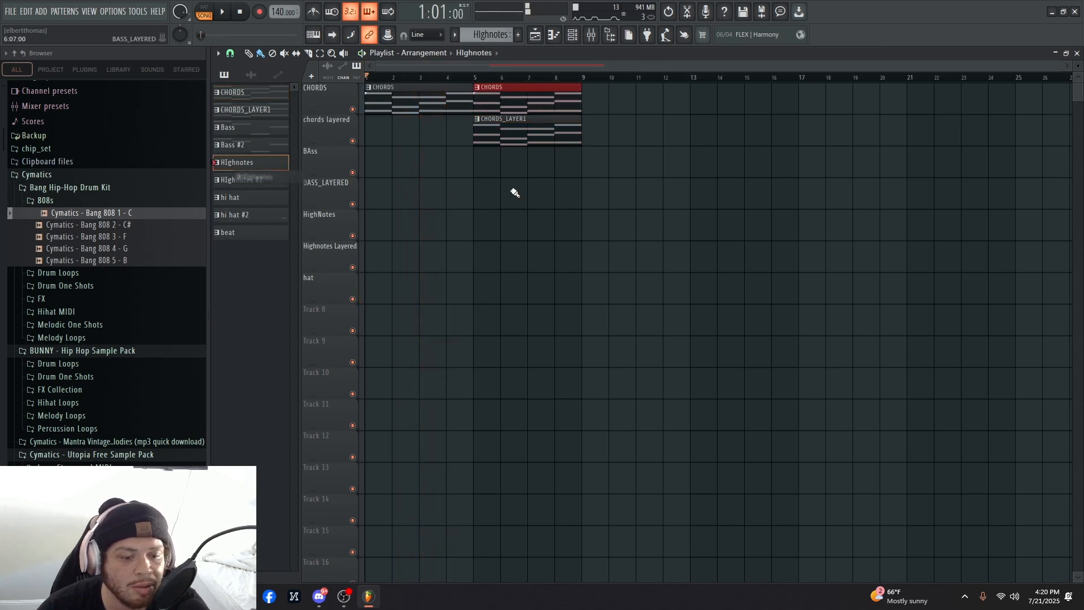
- Add one-bar HIghnotes clips at bars 1, 3, 5 and 7 and a full HIghnotes #2 clip at bar 9
{"action": "left_click_drag", "start_coordinate": [514, 192], "coordinate": [464, 133]}
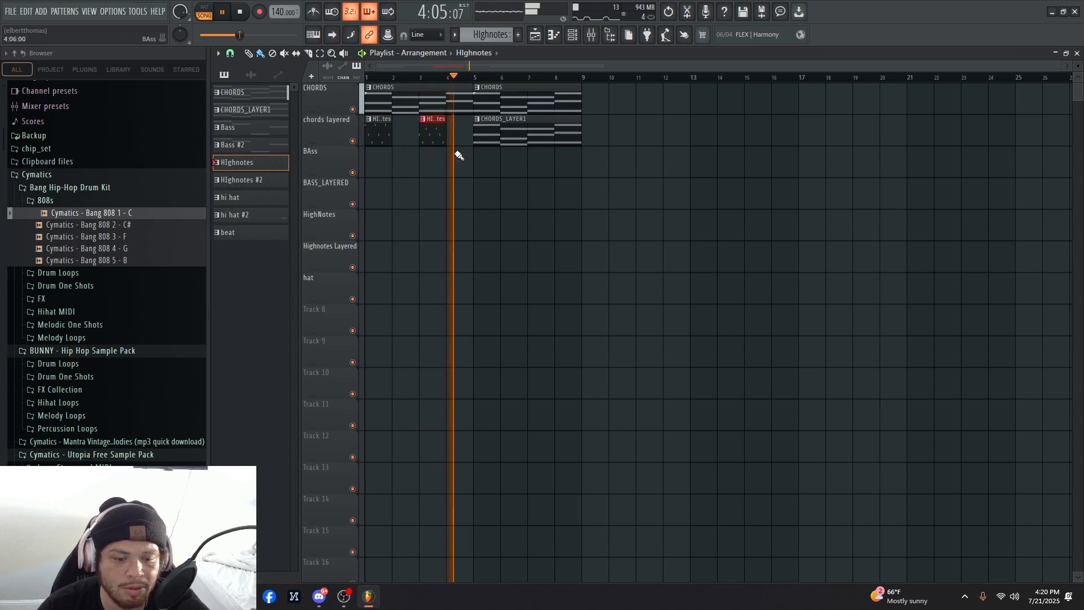
{"action": "left_click_drag", "start_coordinate": [457, 152], "coordinate": [484, 164]}
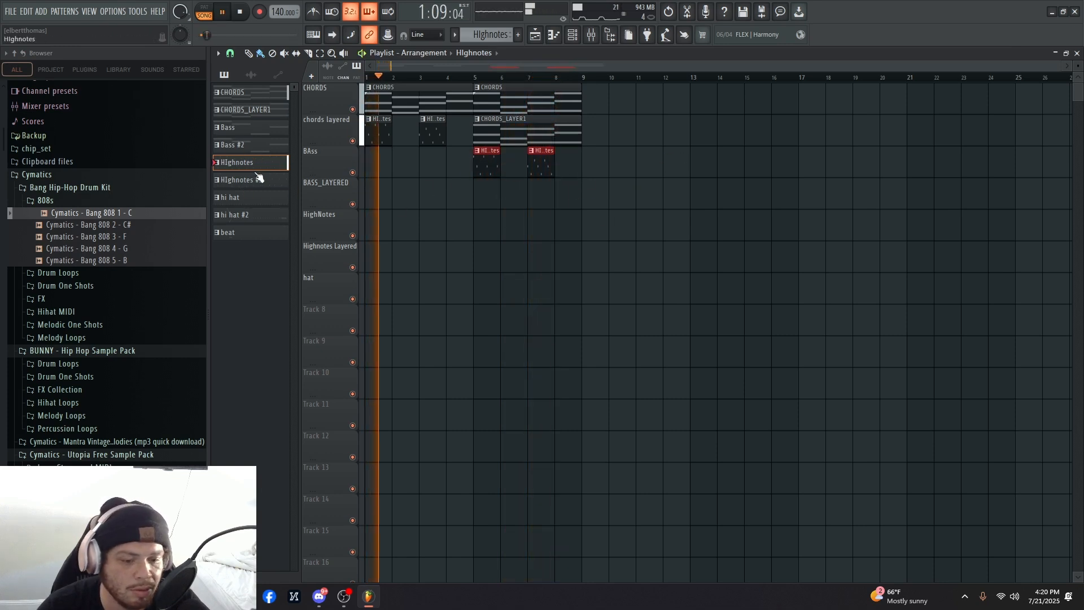
{"action": "left_click", "coordinate": [263, 188]}
{"action": "left_click_drag", "start_coordinate": [561, 206], "coordinate": [637, 205]}
- Add a hi hat #2 clip shortened to one bar at bar 8 on the HighNotes track
{"action": "left_click", "coordinate": [239, 215]}
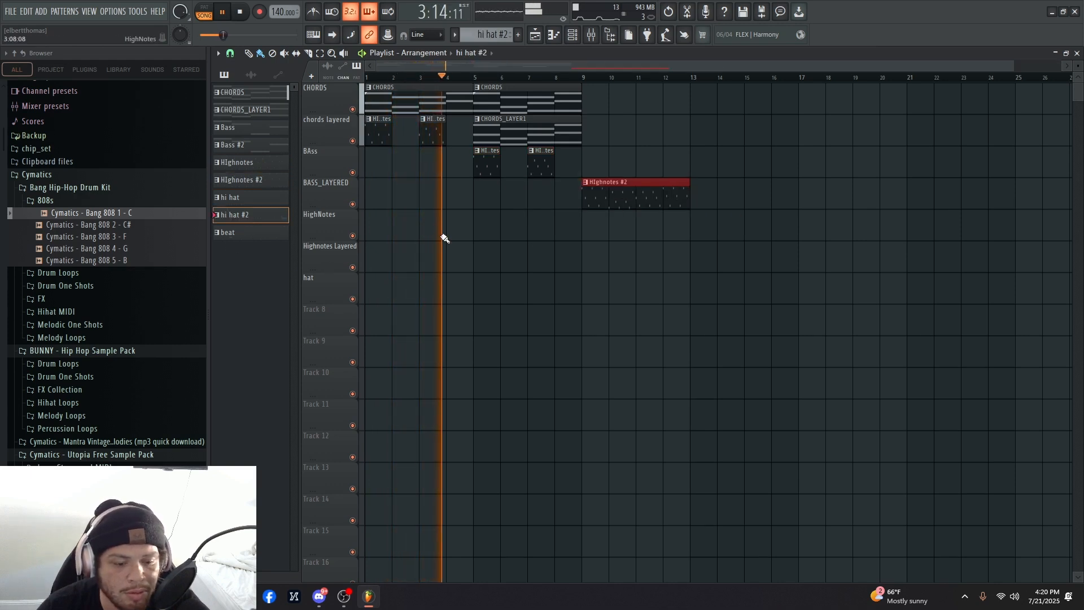
{"action": "left_click", "coordinate": [622, 263]}
{"action": "left_click_drag", "start_coordinate": [611, 264], "coordinate": [574, 240]}
- Add a third CHORDS clip, move it to bar 10 on the CHORDS track and stop playback
{"action": "left_click", "coordinate": [231, 92]}
{"action": "left_click", "coordinate": [718, 108]}
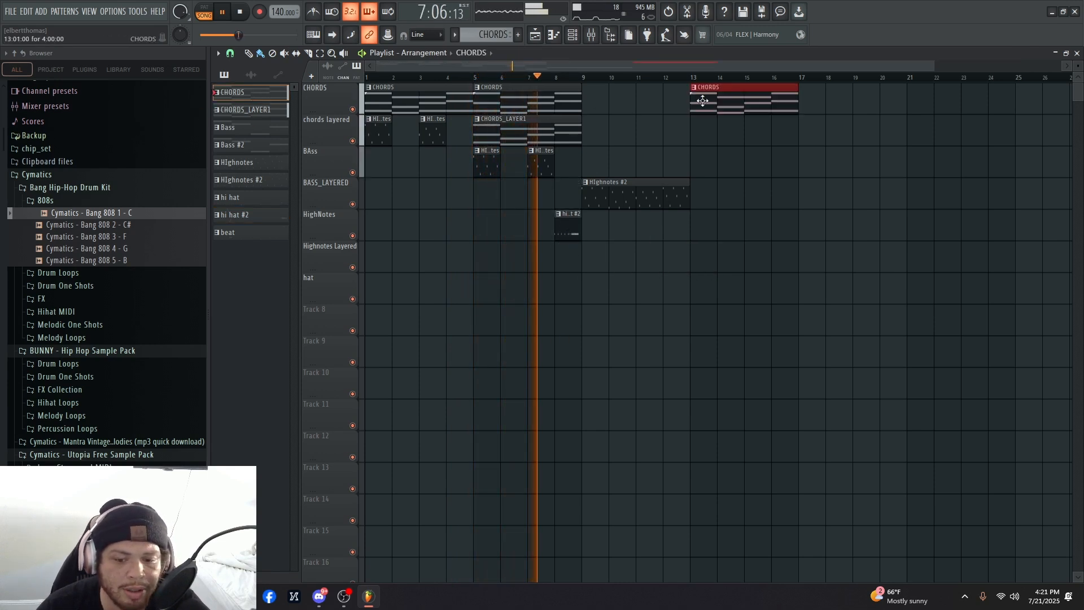
{"action": "left_click_drag", "start_coordinate": [718, 108], "coordinate": [637, 108]}
{"action": "key", "text": "space"}
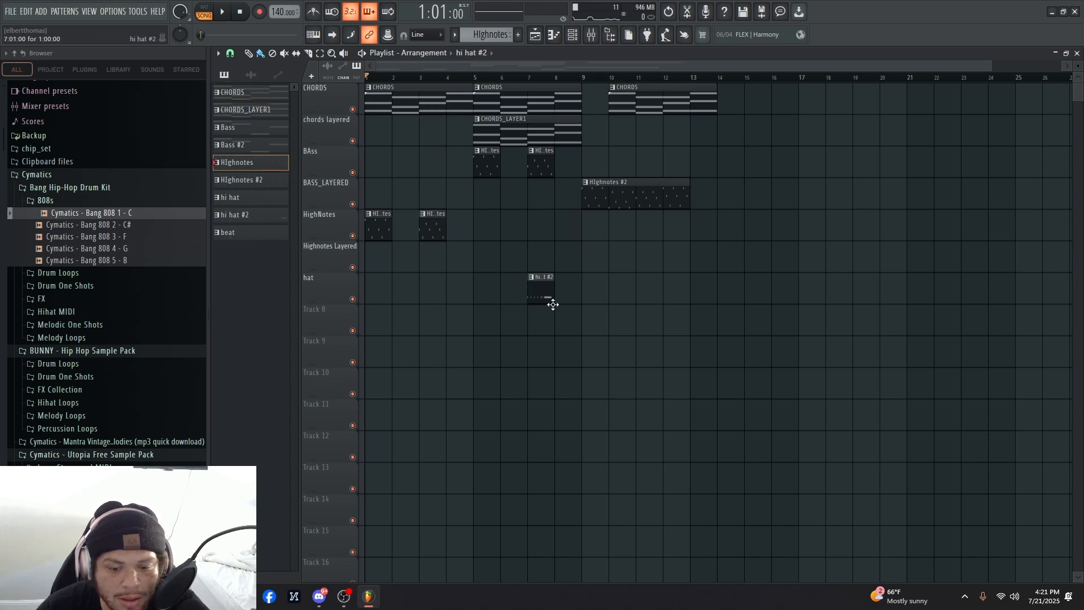
- Move the HIghnotes #2 clip to the Highnotes Layered track and the hi hat #2 clip to the hat track, and remove the trial beat clips
{"action": "left_click_drag", "start_coordinate": [630, 190], "coordinate": [637, 256]}
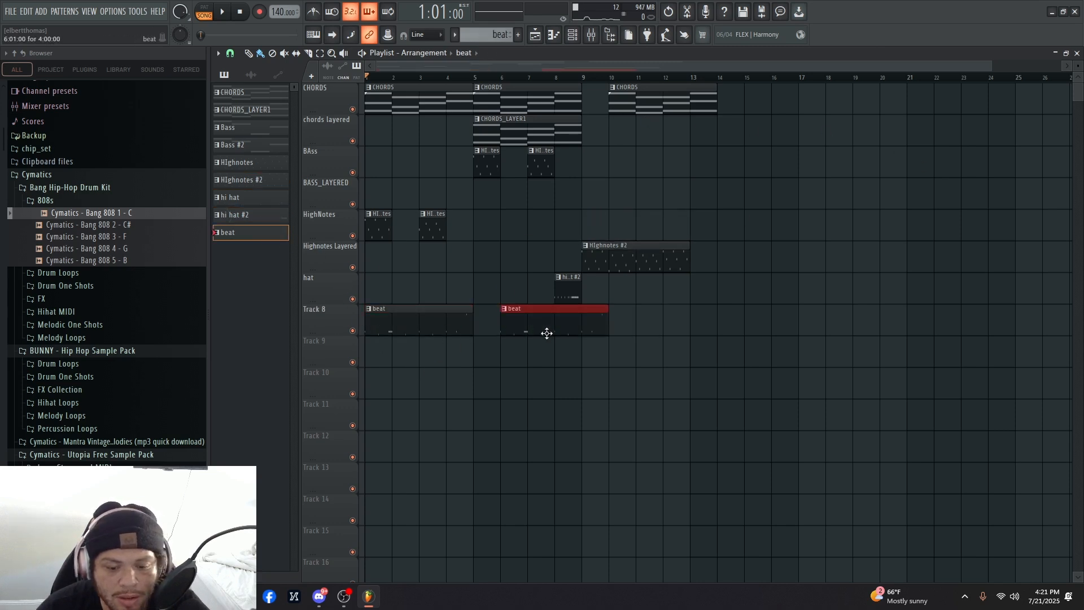
{"action": "right_click", "coordinate": [491, 323]}
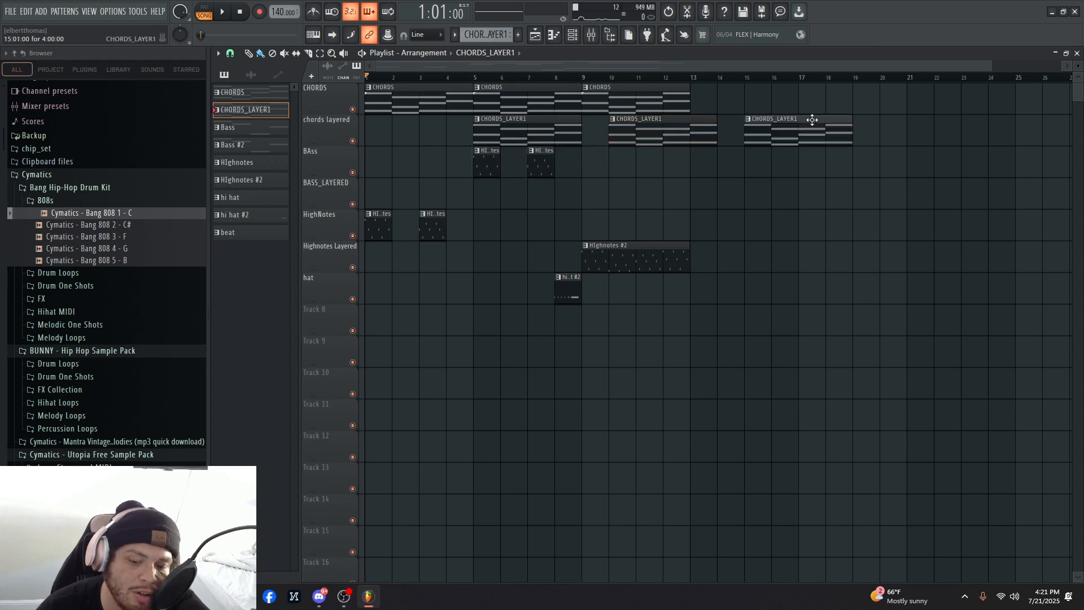
- Align a second CHORDS_LAYER1 clip at bar 9, delete the extra one, and move the HIghnotes clips at bars 5 and 7 to the HighNotes track
{"action": "left_click_drag", "start_coordinate": [812, 120], "coordinate": [903, 143]}
{"action": "right_click", "coordinate": [903, 141]}
{"action": "left_click_drag", "start_coordinate": [685, 134], "coordinate": [666, 121]}
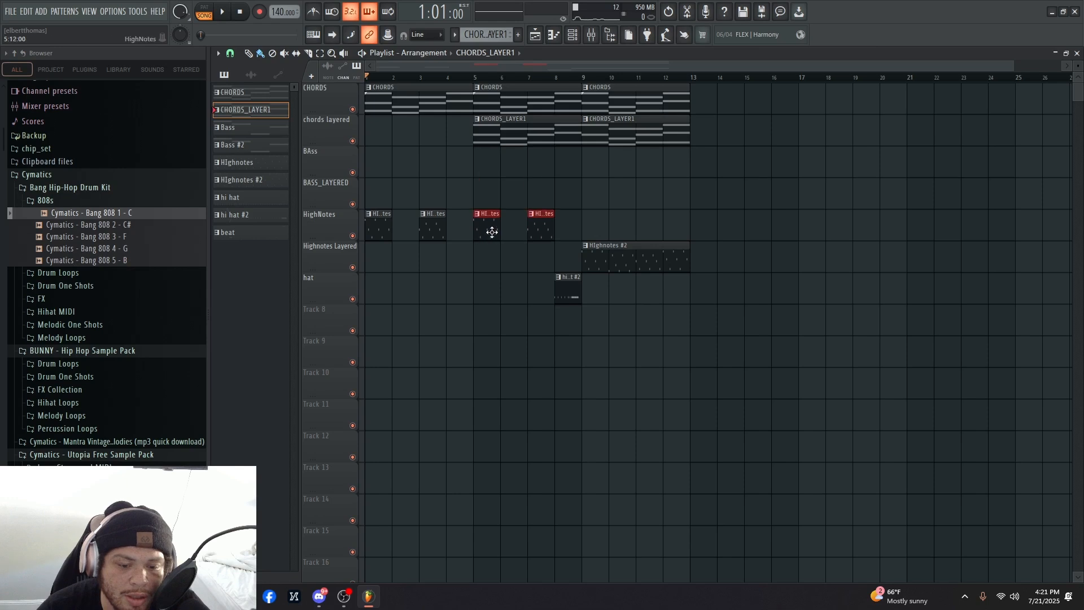
{"action": "key", "text": "space"}
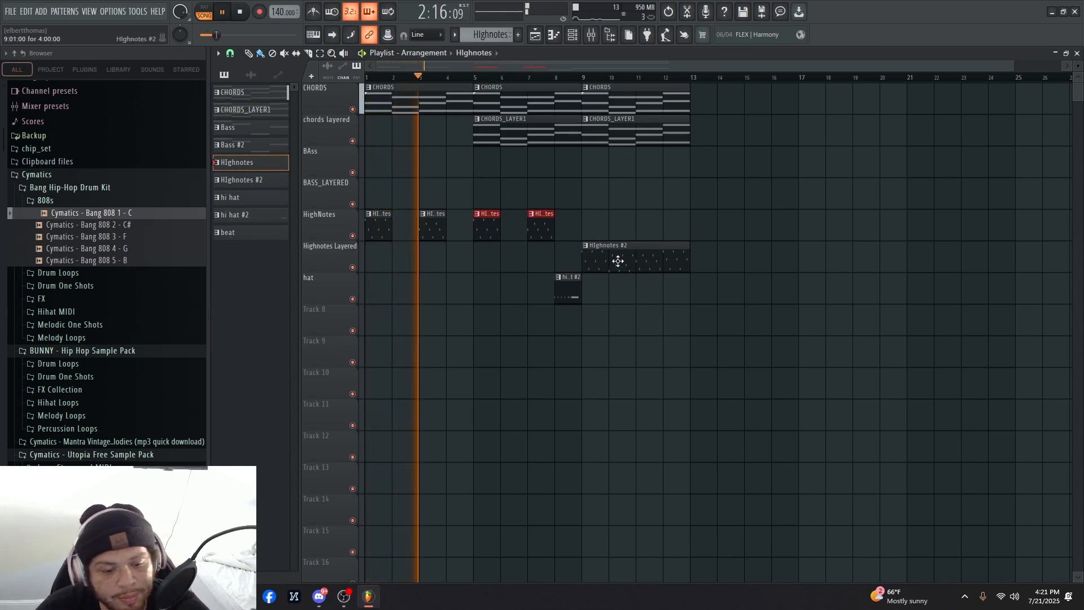
- Add a four-bar hi hat #2 clip on the hat track and a beat clip on Track 8, both at bar 9
{"action": "left_click", "coordinate": [252, 218]}
{"action": "left_click_drag", "start_coordinate": [682, 293], "coordinate": [620, 287]}
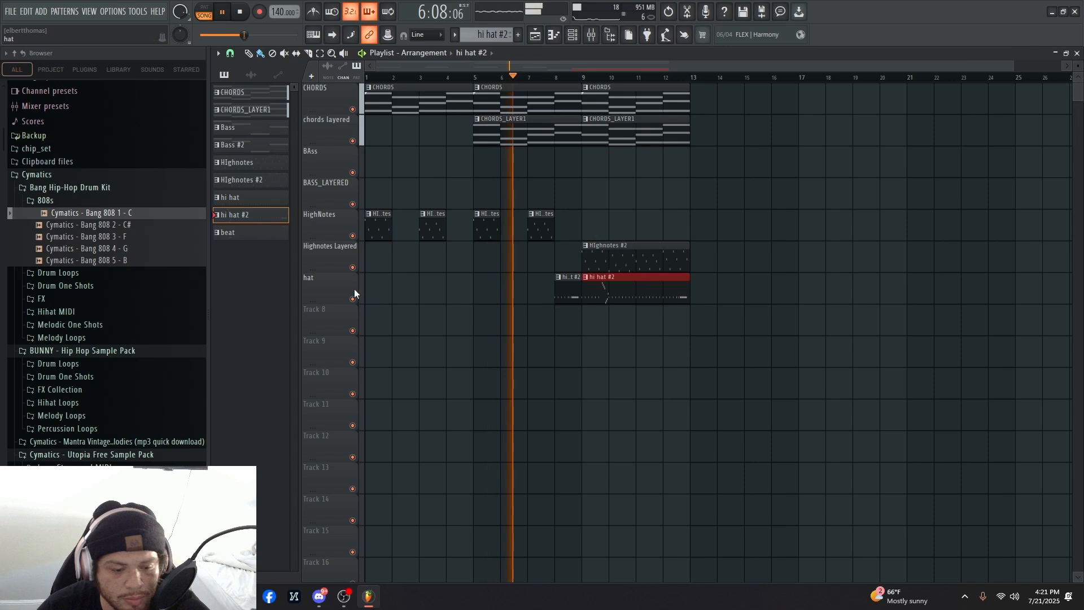
{"action": "left_click", "coordinate": [253, 234]}
{"action": "left_click", "coordinate": [604, 322]}
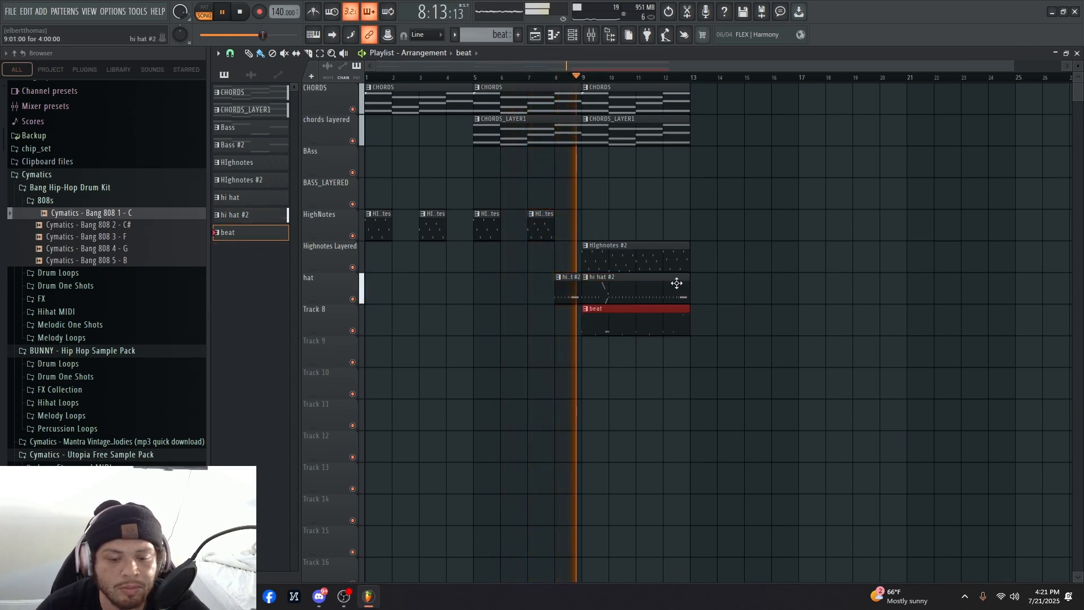
- Place a Bass #2 clip at bar 9 on the BASS_LAYERED track and another at bar 5 on the BAss track
{"action": "left_click", "coordinate": [249, 146]}
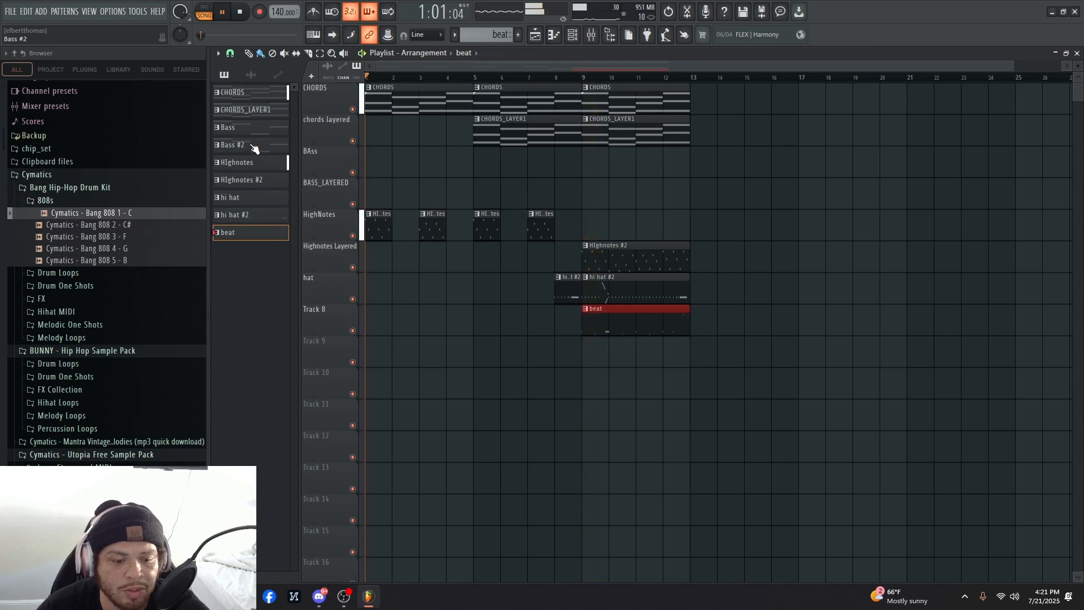
{"action": "left_click", "coordinate": [476, 192]}
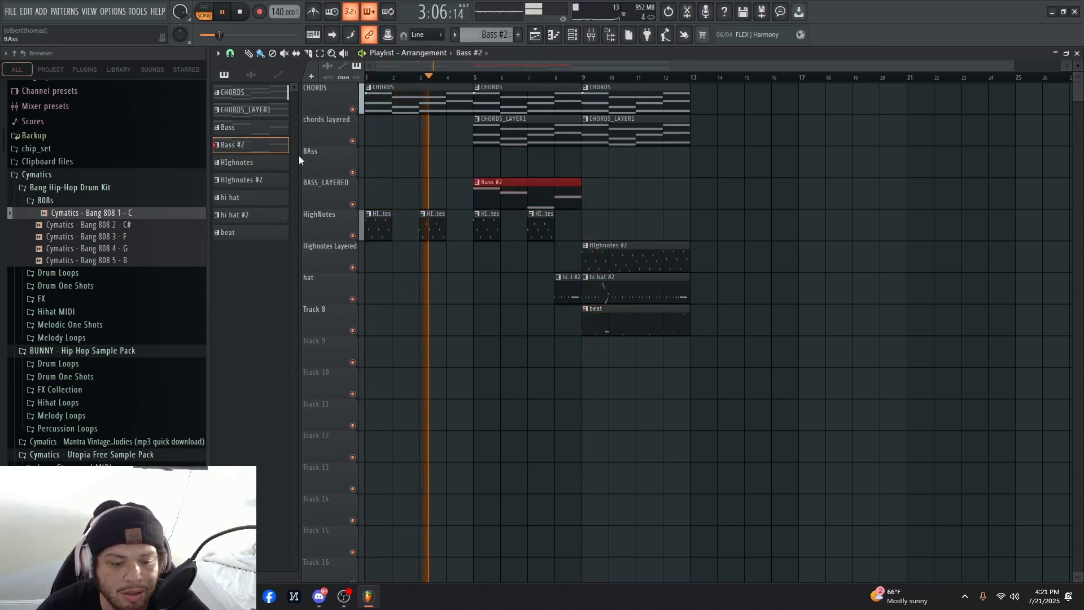
{"action": "left_click", "coordinate": [265, 133]}
{"action": "left_click_drag", "start_coordinate": [530, 193], "coordinate": [635, 195]}
{"action": "left_click", "coordinate": [513, 165]}
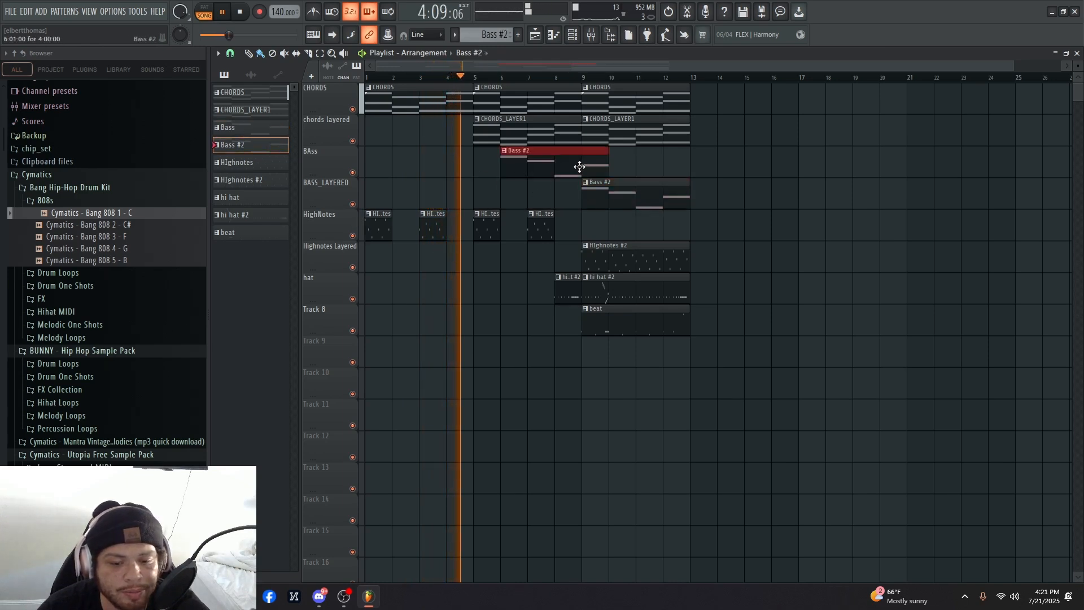
{"action": "left_click_drag", "start_coordinate": [578, 167], "coordinate": [559, 169]}
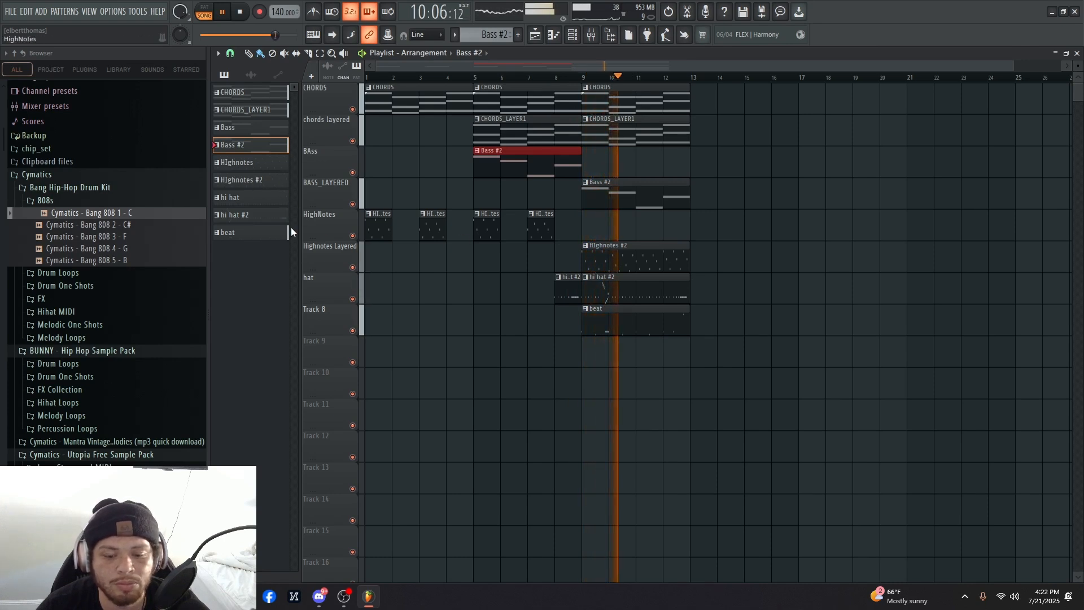
- Add a HIghnotes #2 clip at bar 9 on the HighNotes track and copy all the bar 9 clips to bar 13
{"action": "left_click", "coordinate": [249, 180]}
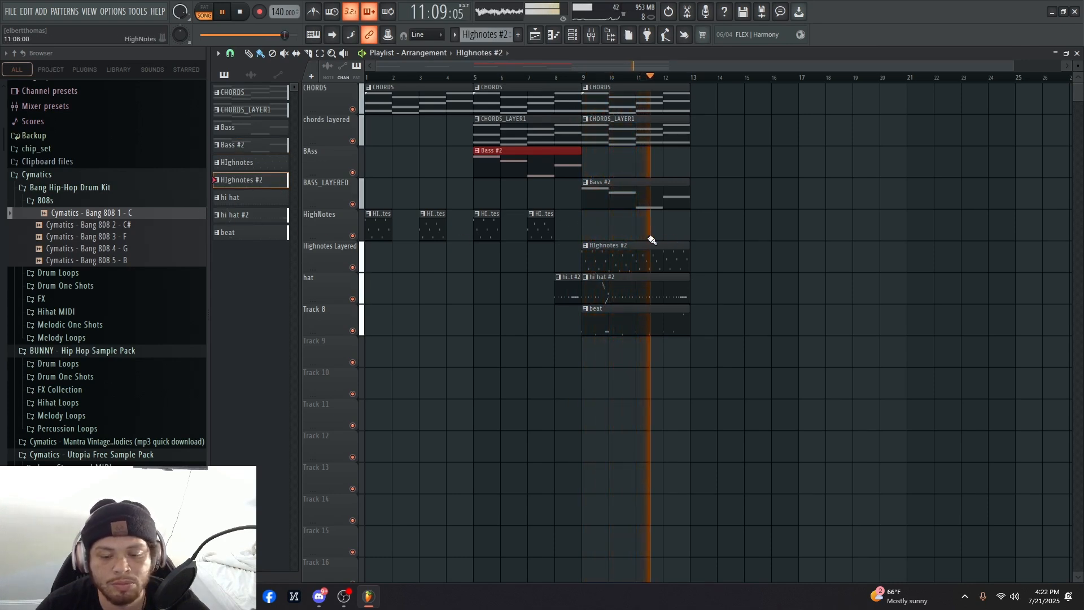
{"action": "left_click", "coordinate": [623, 230]}
{"action": "right_click", "coordinate": [678, 231]}
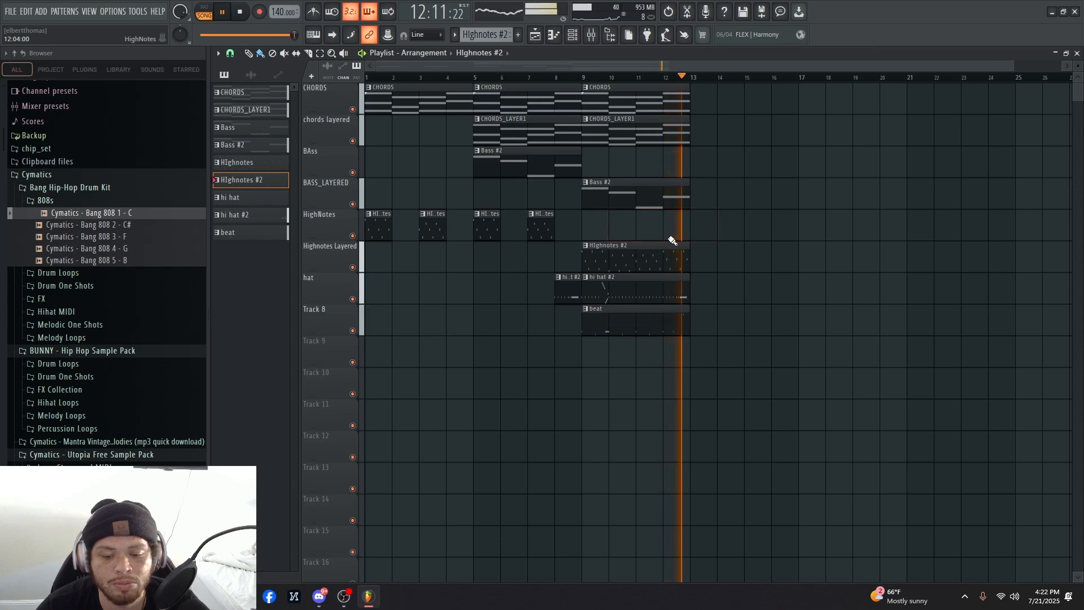
{"action": "left_click", "coordinate": [603, 234]}
{"action": "left_click_drag", "start_coordinate": [685, 404], "coordinate": [681, 105]}
{"action": "left_click_drag", "start_coordinate": [648, 106], "coordinate": [769, 110]}
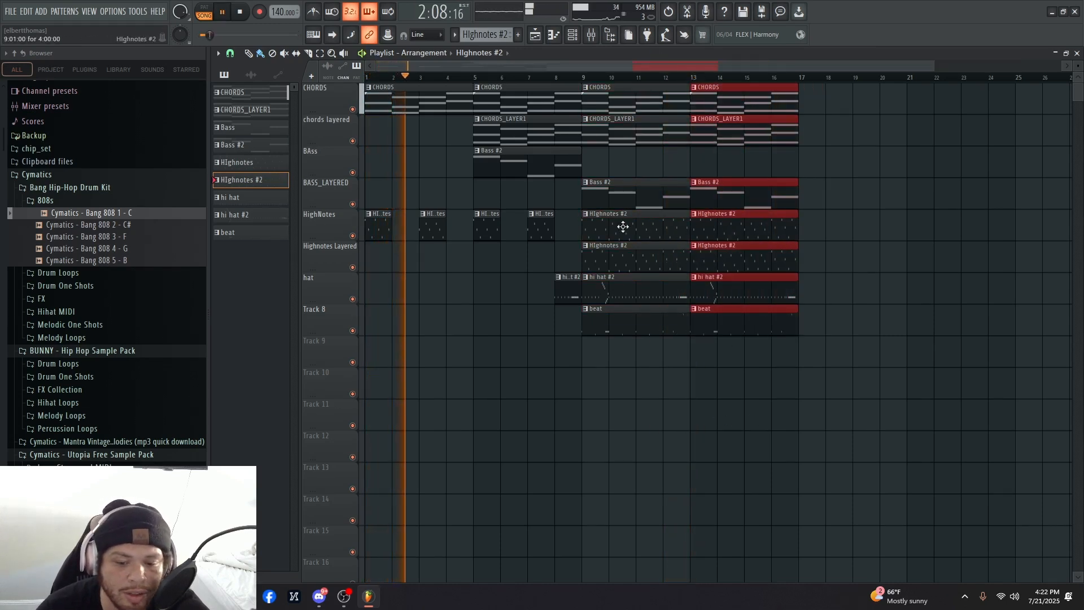
- Delete the bar 9 Bass #2 clip, move the bar 5 one to the BASS_LAYERED track, and add a Bass clip at bar 5 on the BAss track
{"action": "right_click", "coordinate": [598, 200]}
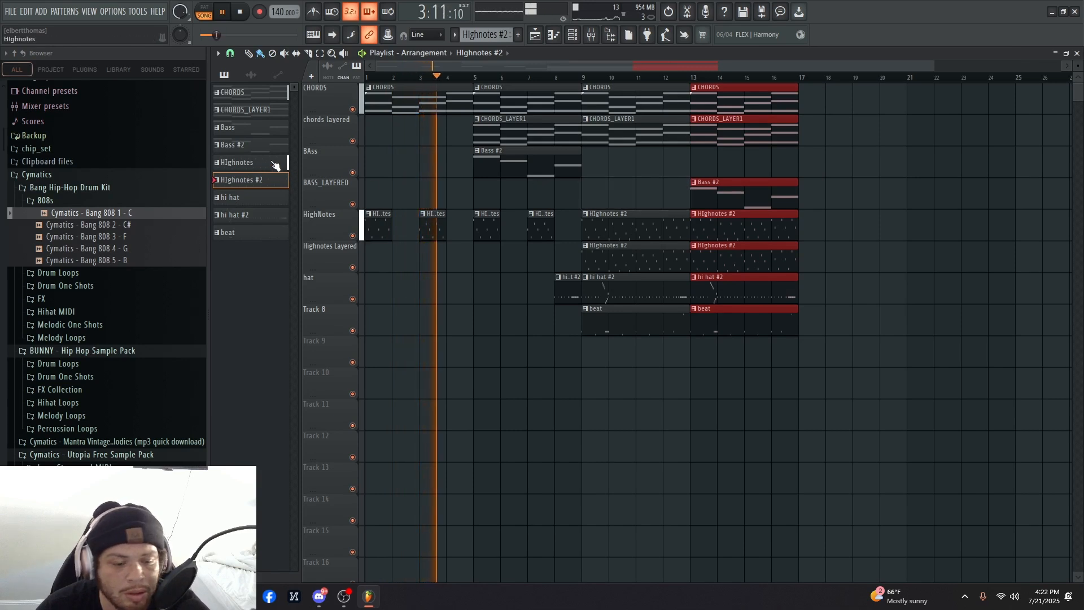
{"action": "left_click_drag", "start_coordinate": [545, 172], "coordinate": [545, 203]}
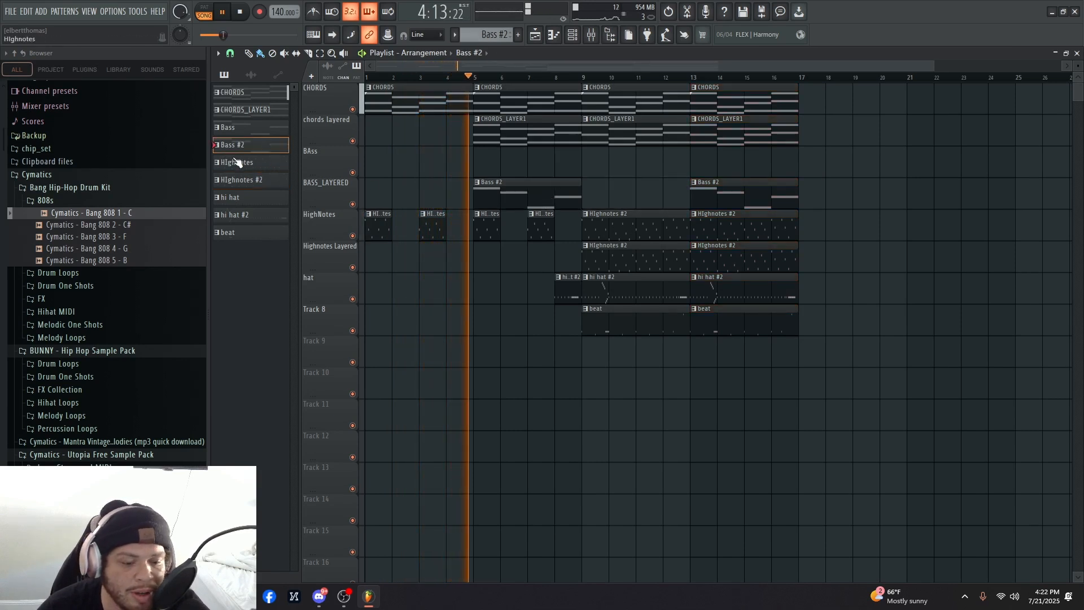
{"action": "left_click", "coordinate": [230, 128]}
{"action": "left_click_drag", "start_coordinate": [561, 161], "coordinate": [482, 161]}
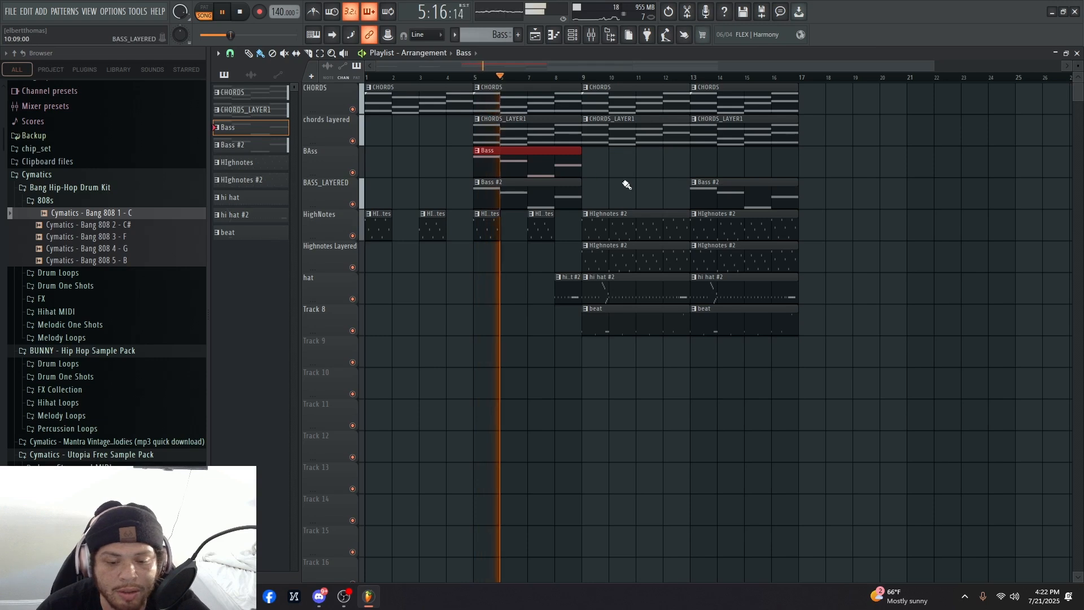
- Duplicate the bar 5 Bass and Bass #2 clips to bar 9 and add a Bass clip at bar 13 on the BAss track
{"action": "left_click_drag", "start_coordinate": [643, 179], "coordinate": [531, 155]}
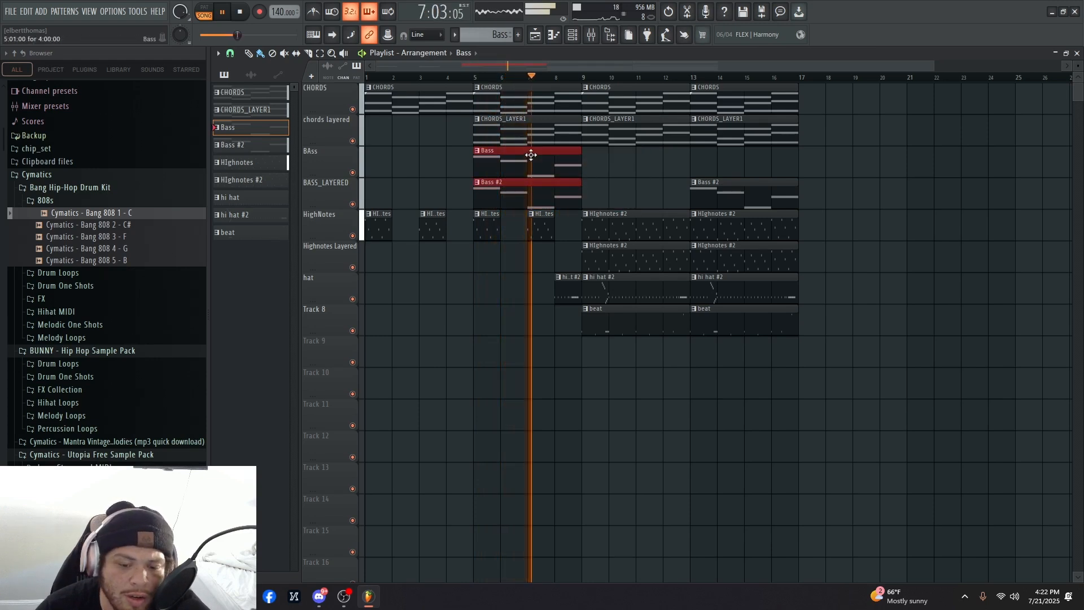
{"action": "key", "text": "ctrl+b"}
{"action": "right_click", "coordinate": [905, 162]}
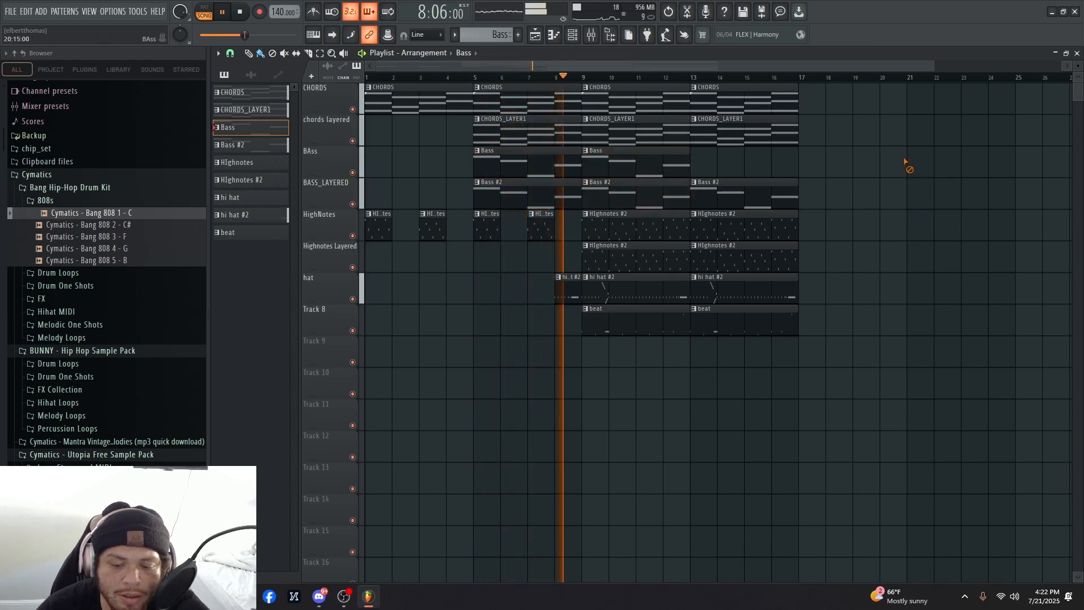
{"action": "left_click", "coordinate": [675, 161]}
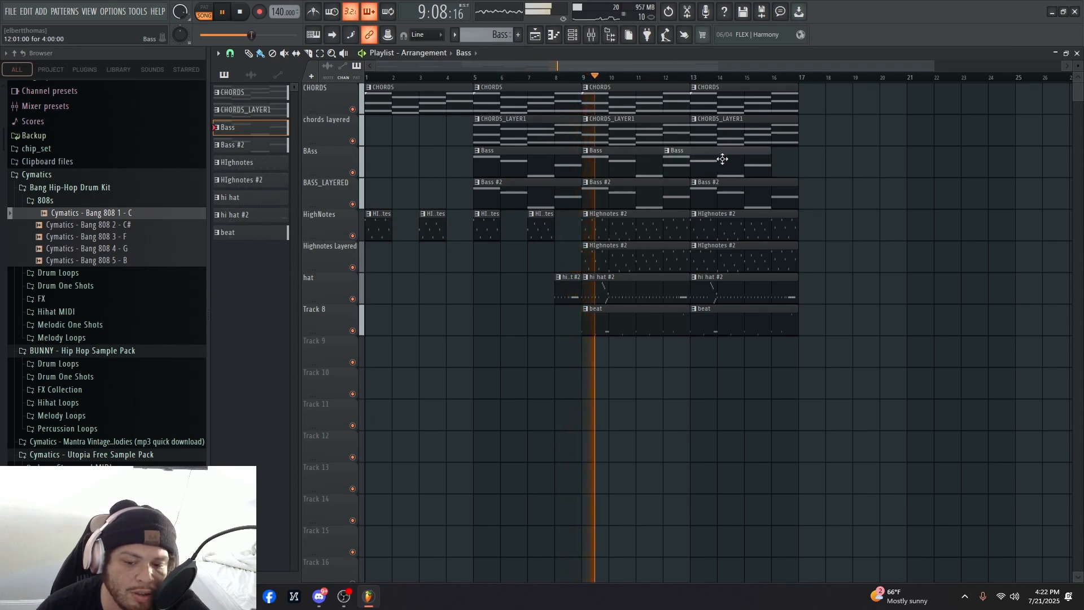
{"action": "left_click_drag", "start_coordinate": [723, 159], "coordinate": [736, 159]}
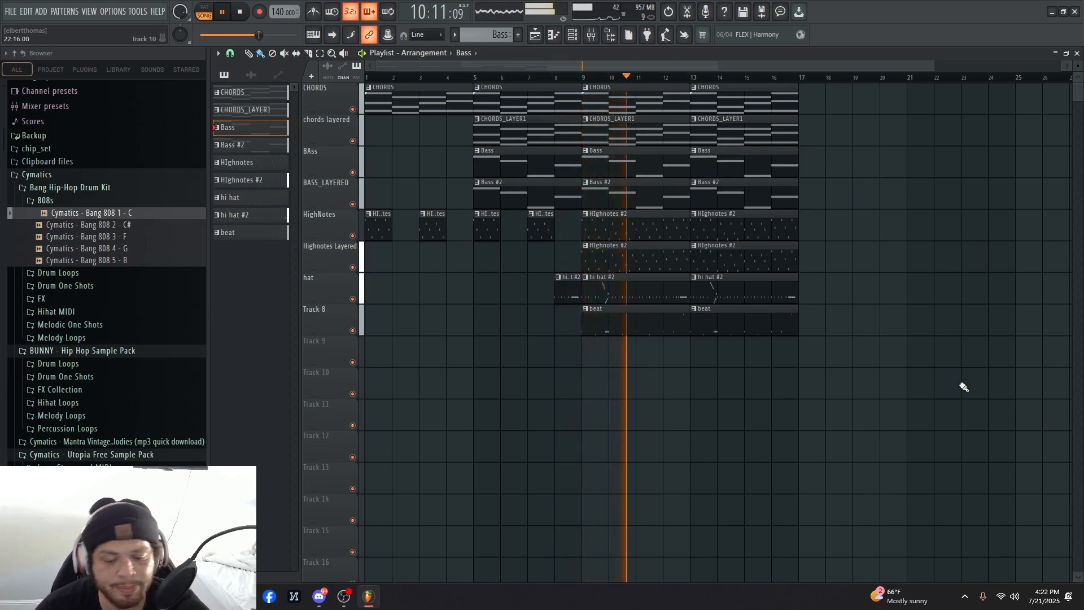
- Replace the HIghnotes #2 clips on the HighNotes track with HIghnotes clips at bars 9 and 13, and start playback
{"action": "left_click_drag", "start_coordinate": [930, 390], "coordinate": [593, 105]}
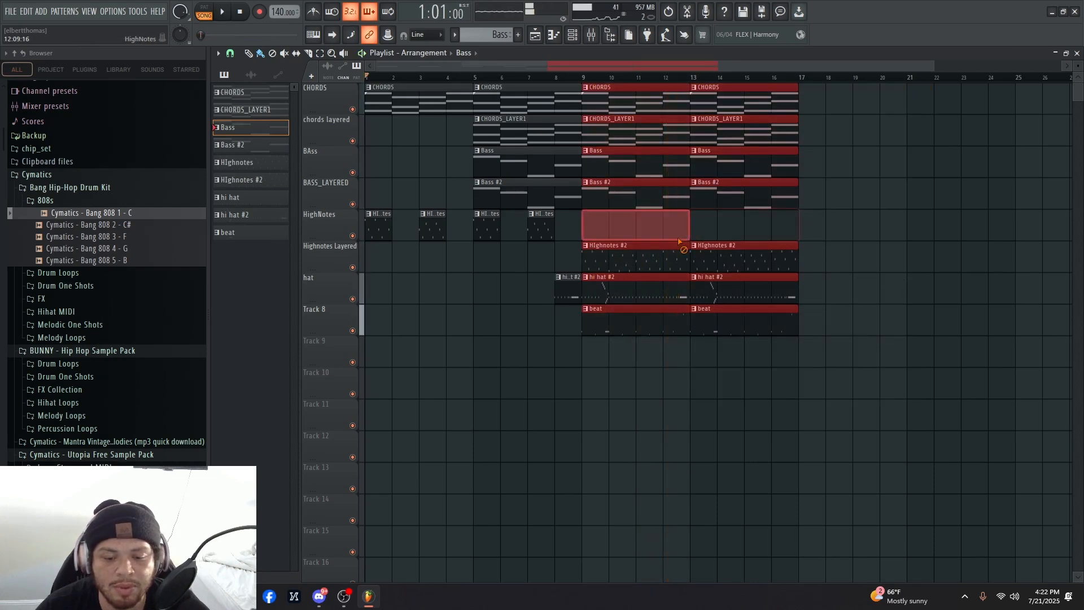
{"action": "double_click", "coordinate": [251, 164]}
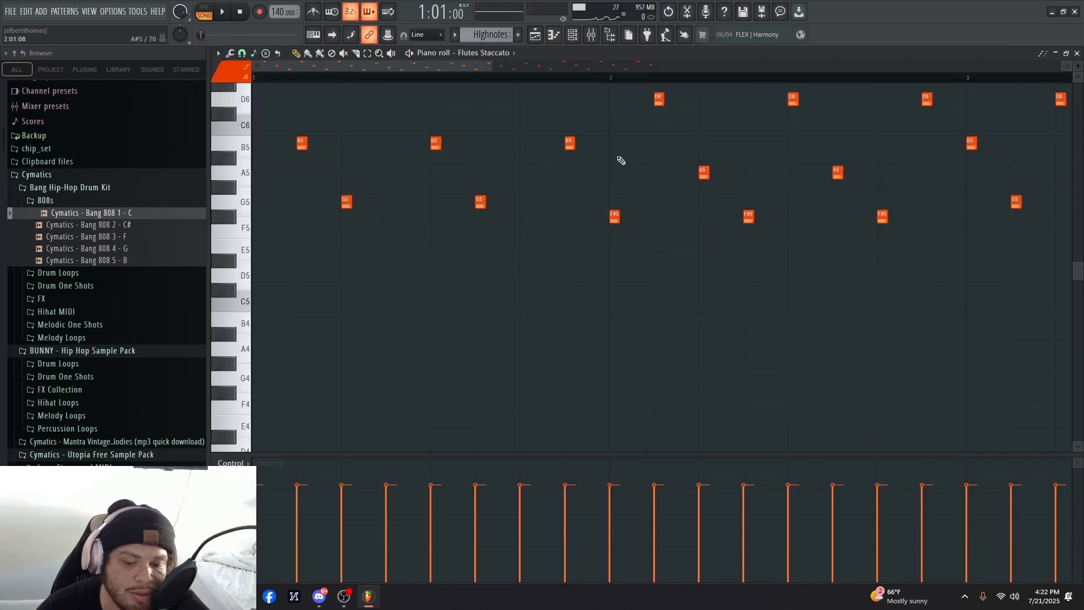
{"action": "left_click", "coordinate": [555, 38]}
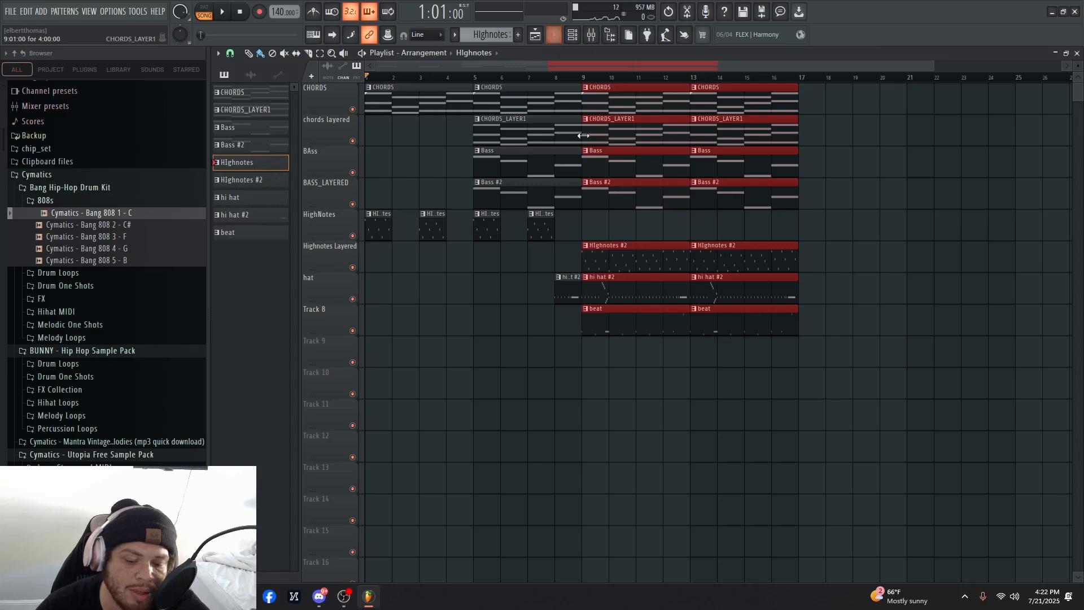
{"action": "left_click", "coordinate": [543, 37]}
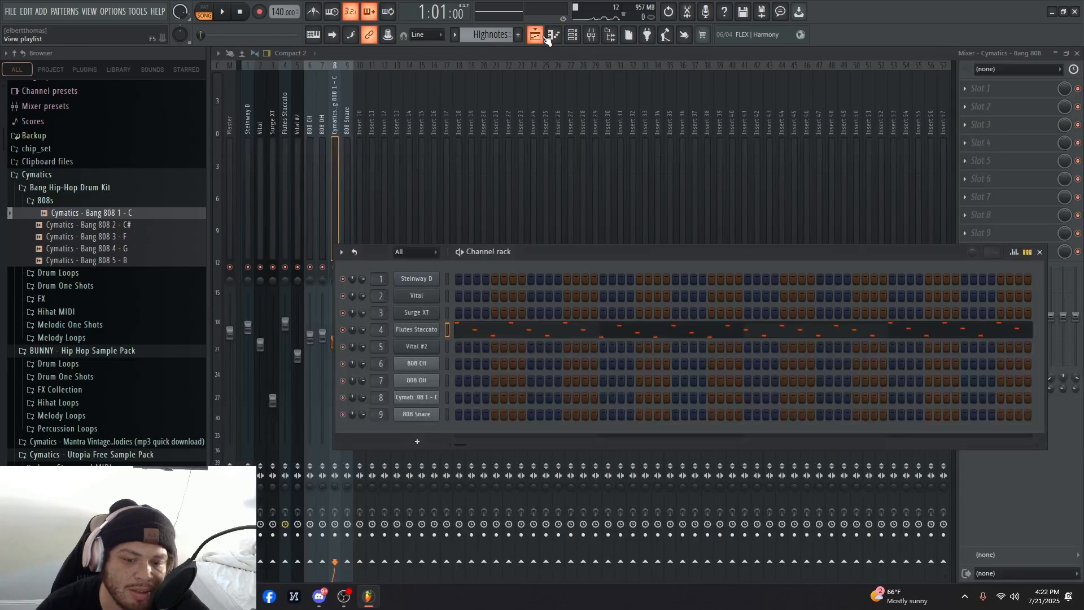
{"action": "left_click", "coordinate": [543, 37]}
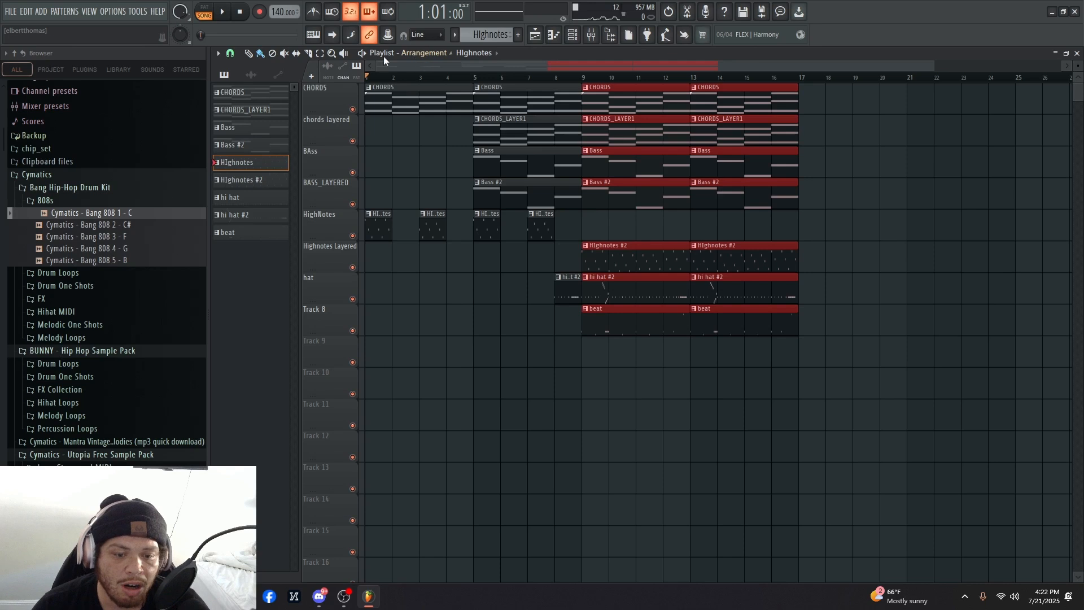
{"action": "left_click", "coordinate": [621, 223]}
{"action": "left_click", "coordinate": [746, 229]}
{"action": "left_click_drag", "start_coordinate": [805, 226], "coordinate": [750, 222]}
{"action": "key", "text": "space"}
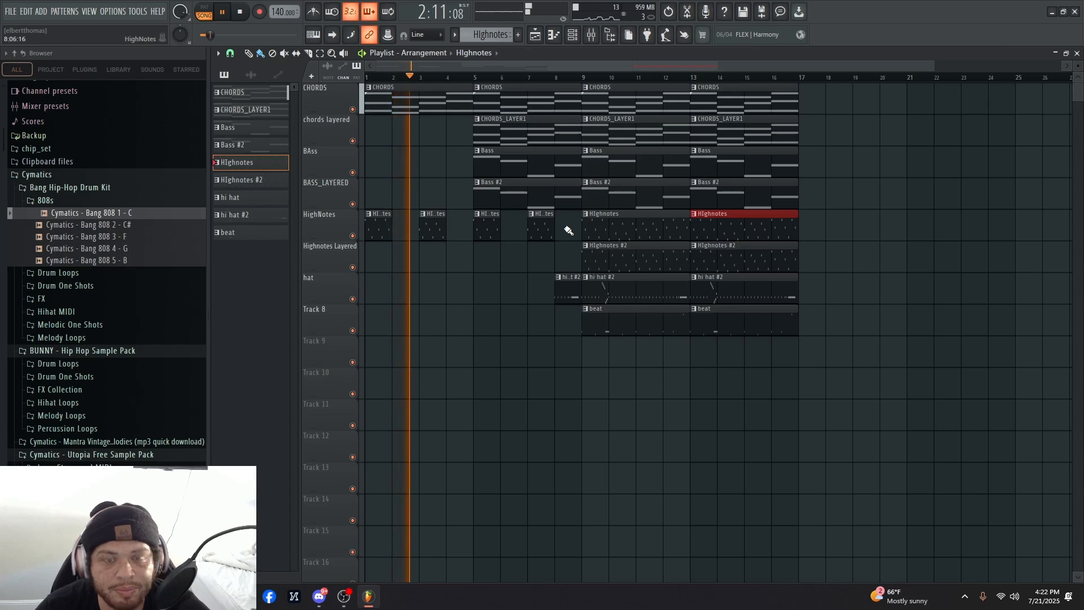
- Copy the eight-bar section starting at bar 9 on all tracks to bars 17 and 25
{"action": "left_click_drag", "start_coordinate": [901, 369], "coordinate": [589, 82]}
{"action": "left_click_drag", "start_coordinate": [604, 118], "coordinate": [821, 119]}
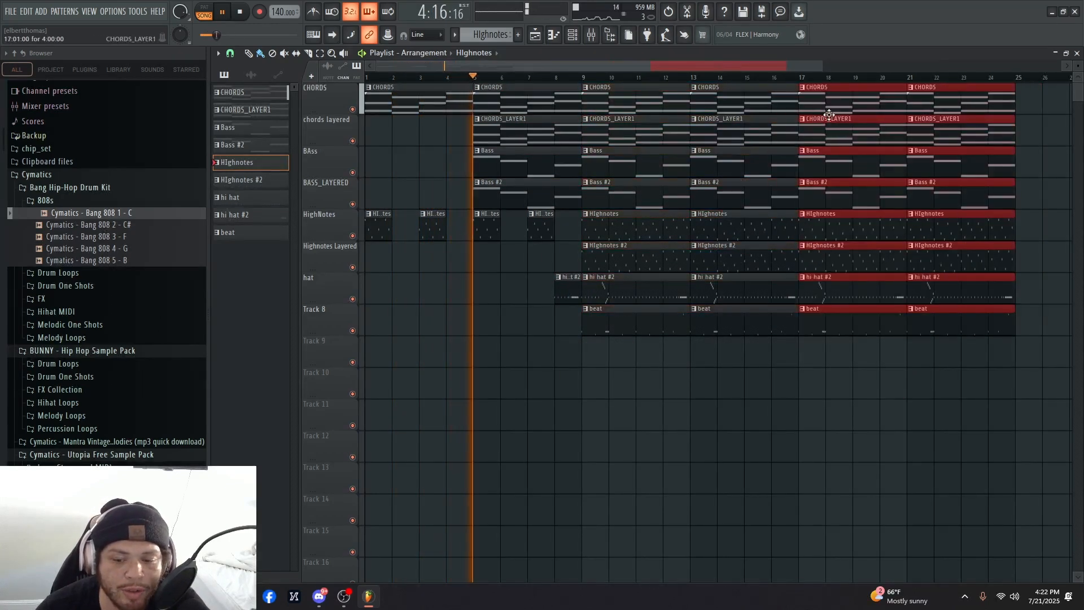
{"action": "scroll", "coordinate": [740, 147], "scroll_direction": "down", "scroll_amount": 2}
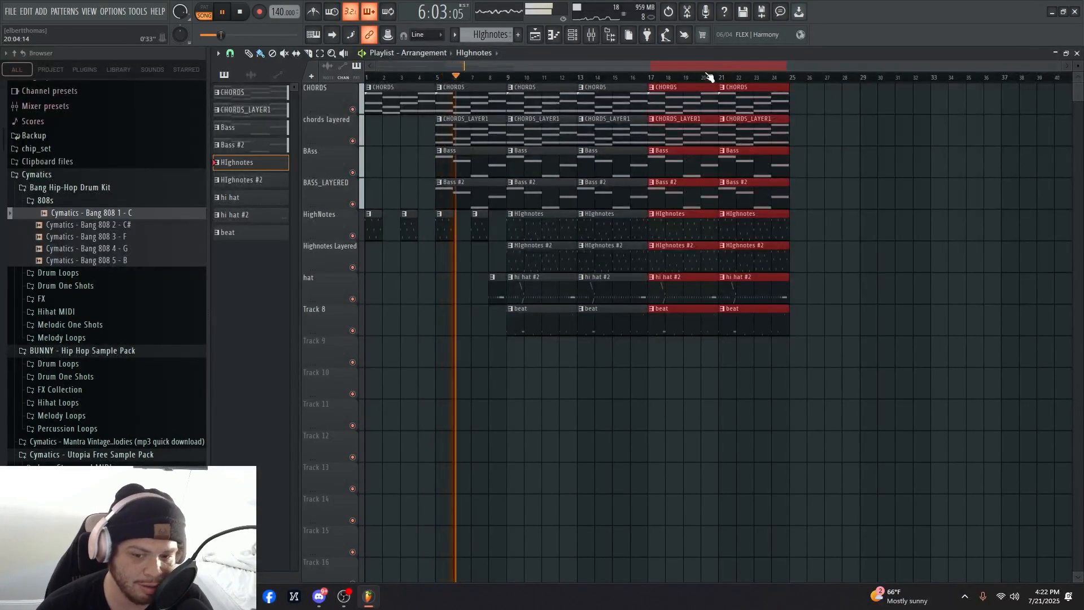
{"action": "key", "text": "ctrl+b"}
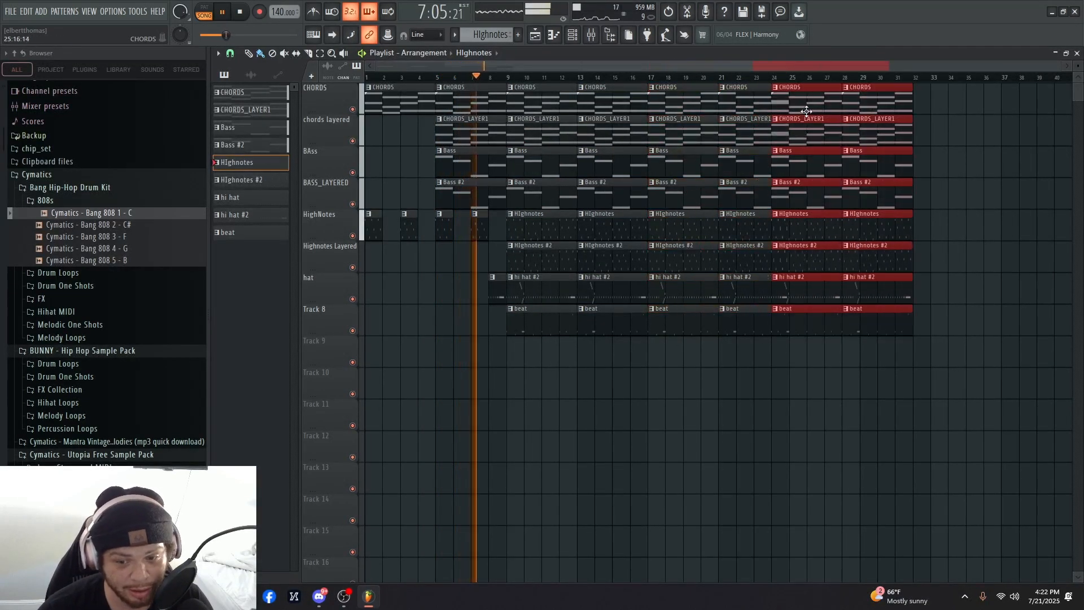
{"action": "scroll", "coordinate": [698, 280], "scroll_direction": "down", "scroll_amount": 1}
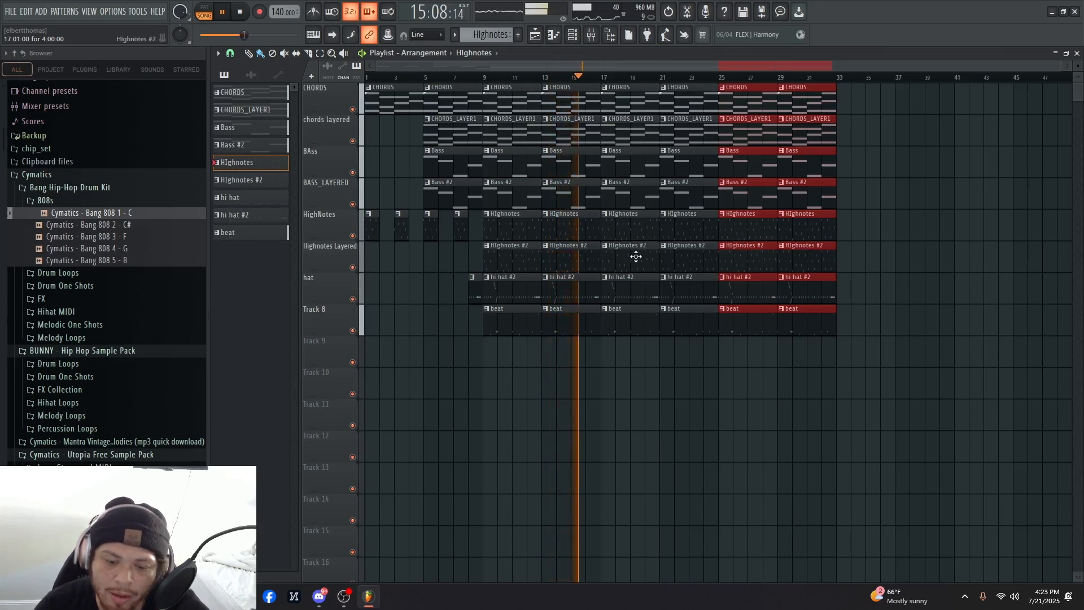
- Delete the HIghnotes and HIghnotes #2 clips at bars 17 and 21, and stop playback after listening
{"action": "right_click", "coordinate": [637, 233]}
{"action": "right_click", "coordinate": [637, 253]}
{"action": "right_click", "coordinate": [703, 226]}
{"action": "right_click", "coordinate": [702, 256]}
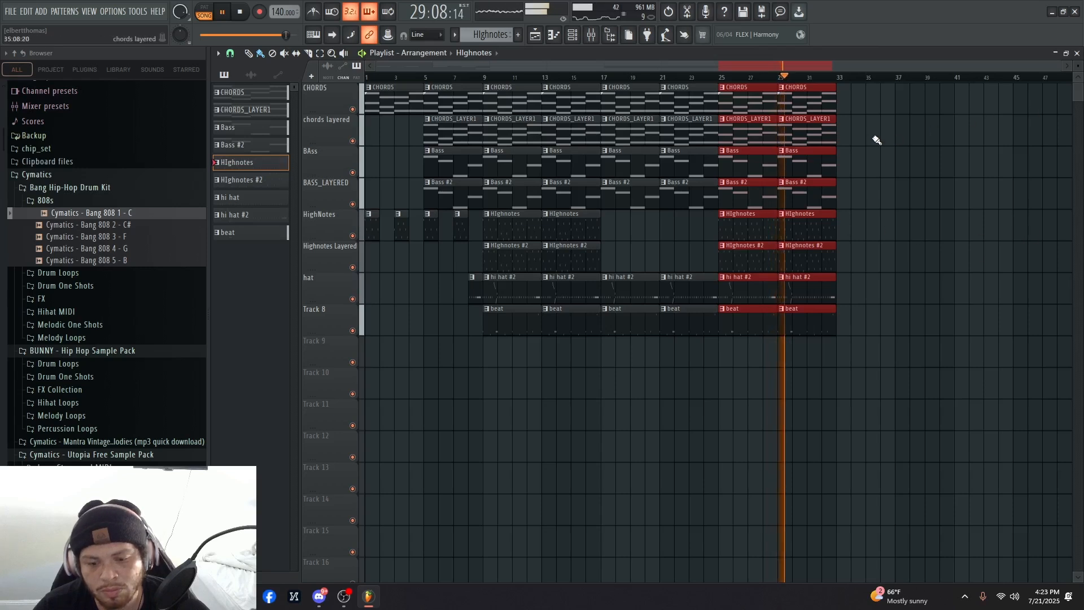
{"action": "key", "text": "space"}
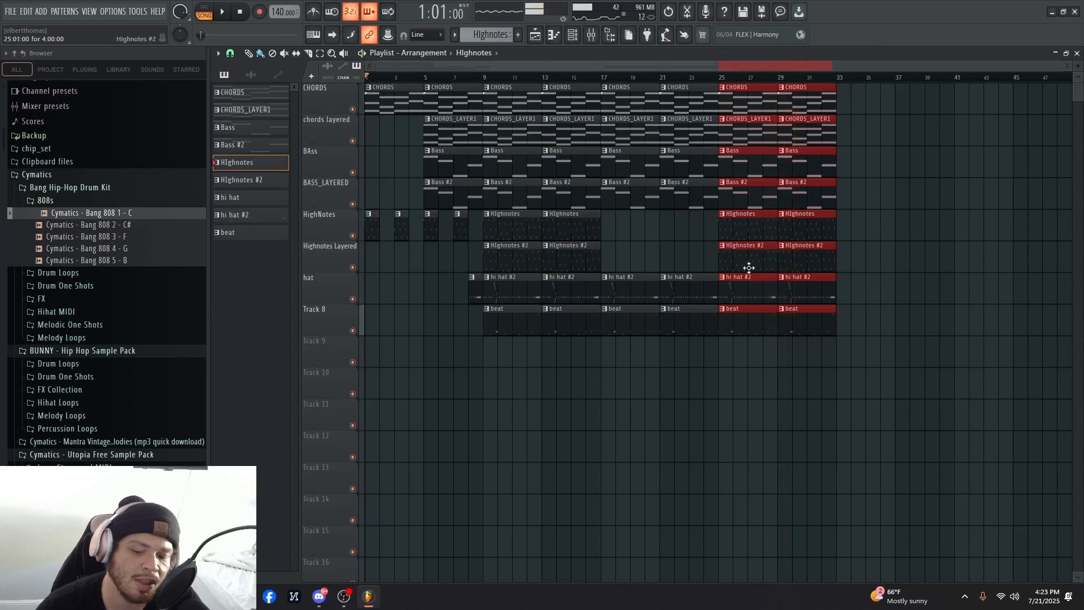
- Shorten the hi hat #2 and beat clips at bar 21 to three bars, leaving a gap before bar 25
{"action": "left_click_drag", "start_coordinate": [694, 398], "coordinate": [670, 243]}
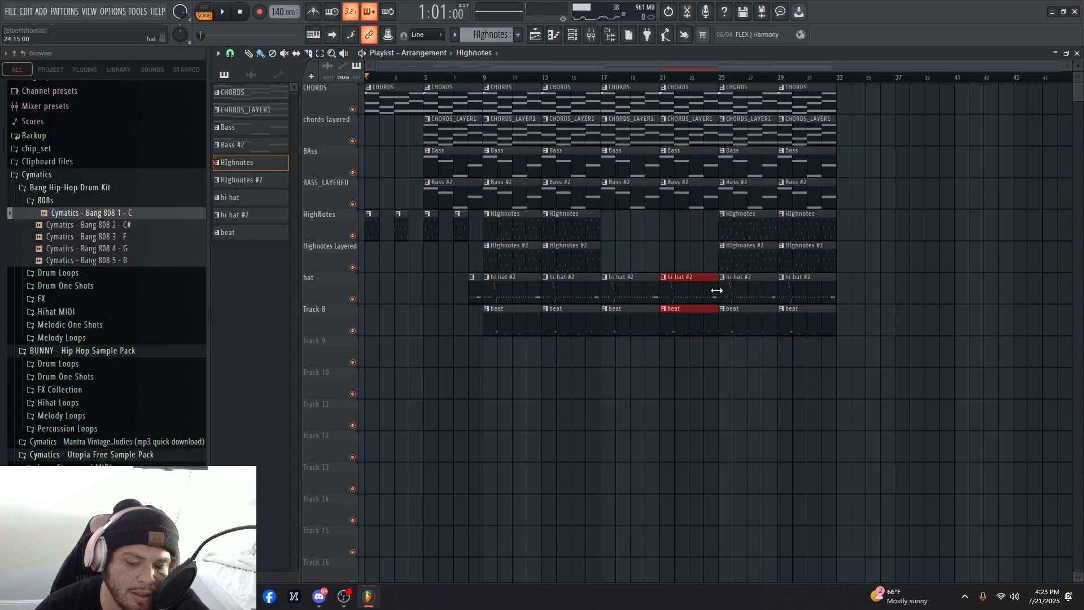
{"action": "left_click_drag", "start_coordinate": [714, 289], "coordinate": [703, 290]}
{"action": "key", "text": "space"}
{"action": "key", "text": "space"}
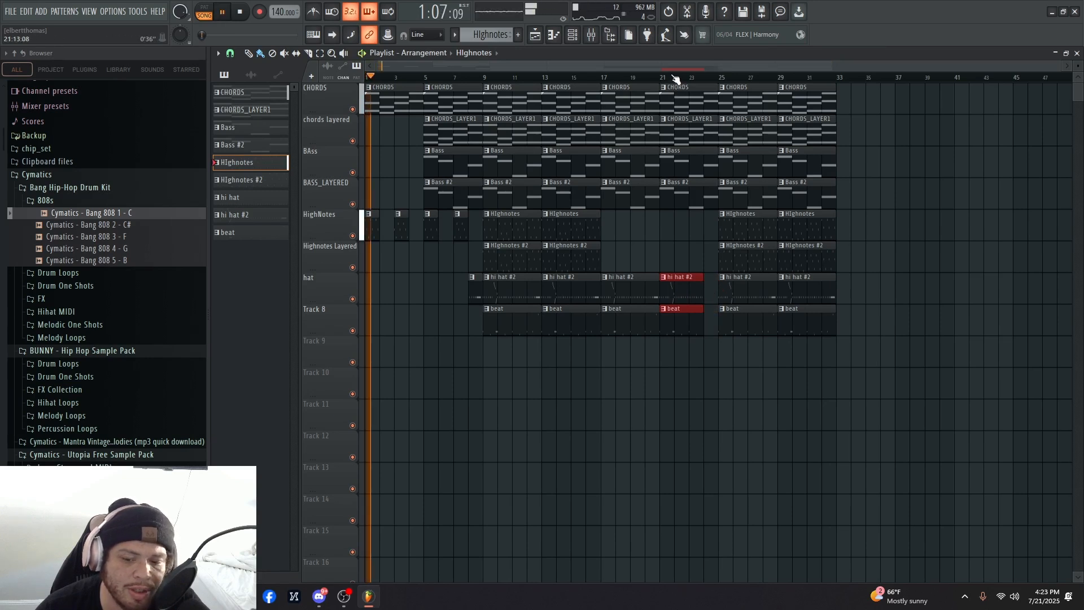
- Play the arrangement from bar 23 to check the drum gap, and return the playhead to the start of the song
{"action": "left_click_drag", "start_coordinate": [675, 78], "coordinate": [696, 115]}
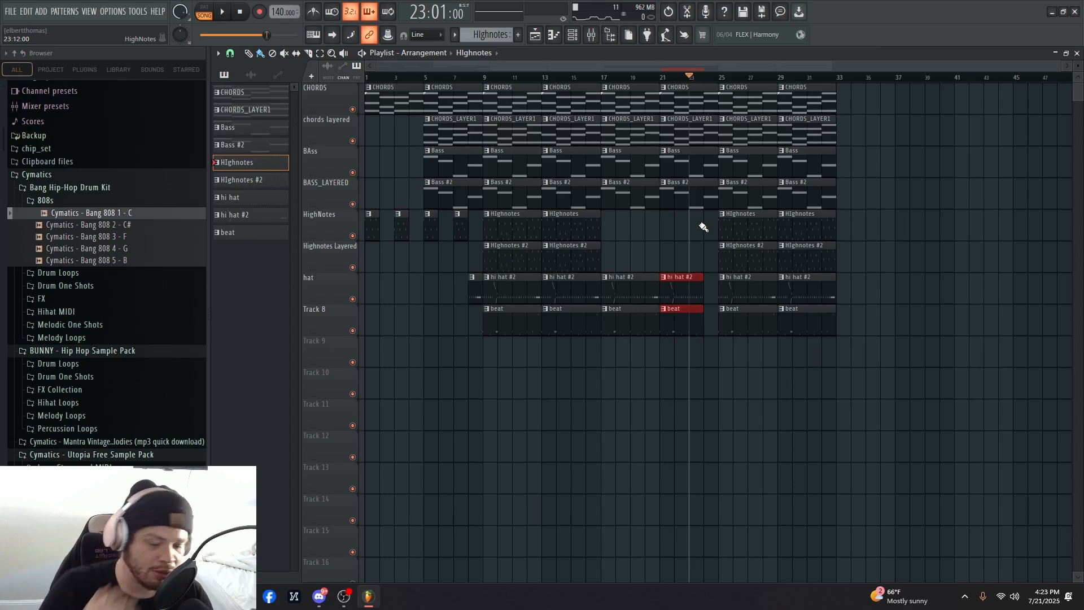
{"action": "key", "text": "space"}
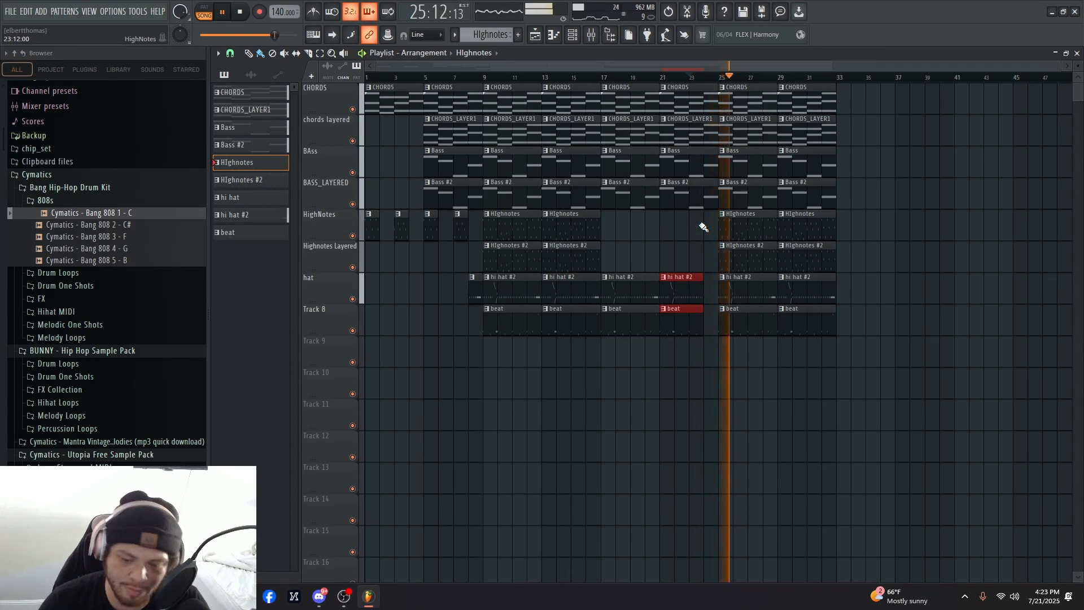
{"action": "key", "text": "space"}
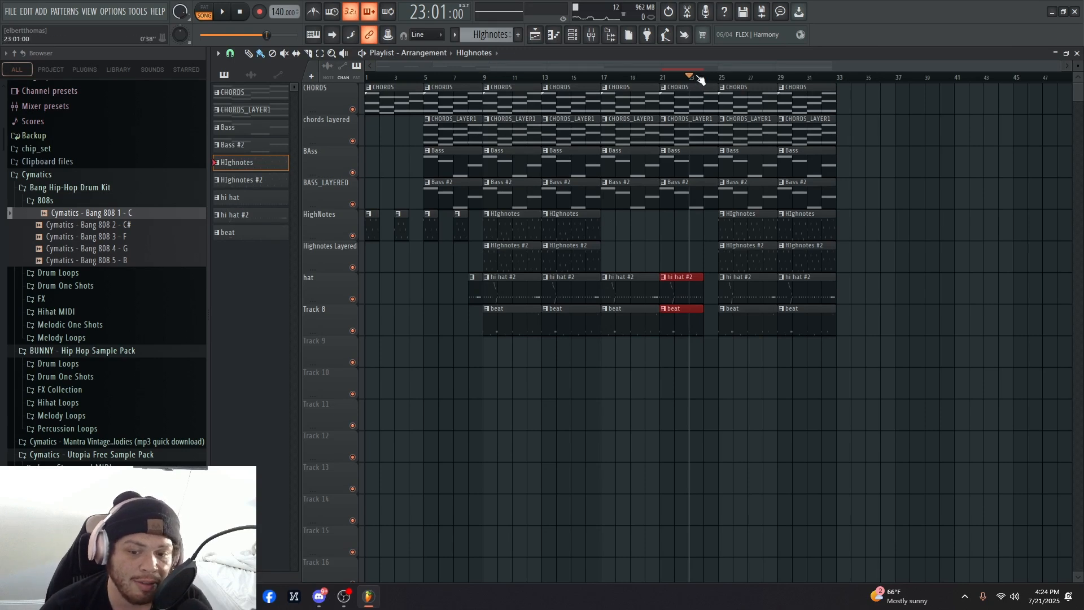
{"action": "left_click_drag", "start_coordinate": [698, 78], "coordinate": [358, 82]}
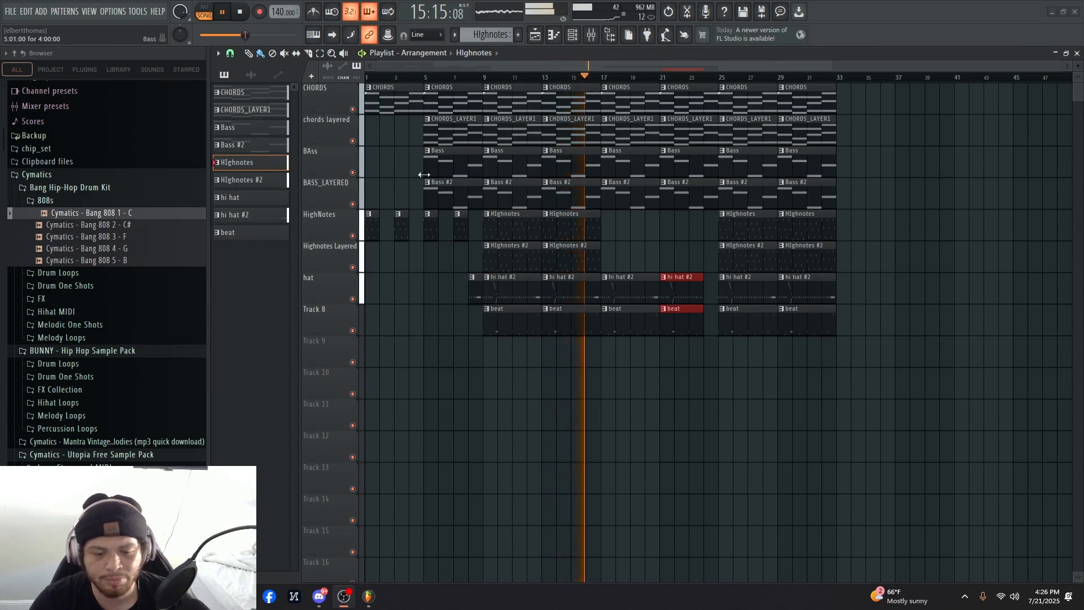
- Replace the hi hat #2 clip at bar 17 on the hat track with a hi hat clip
{"action": "left_click", "coordinate": [258, 185]}
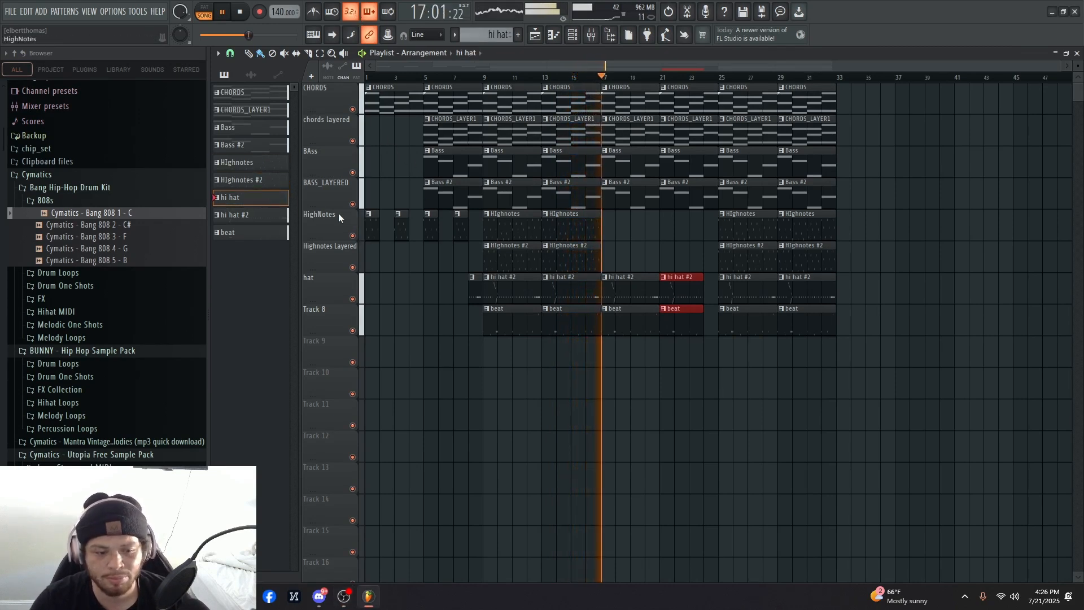
{"action": "right_click", "coordinate": [632, 285]}
{"action": "left_click", "coordinate": [616, 296]}
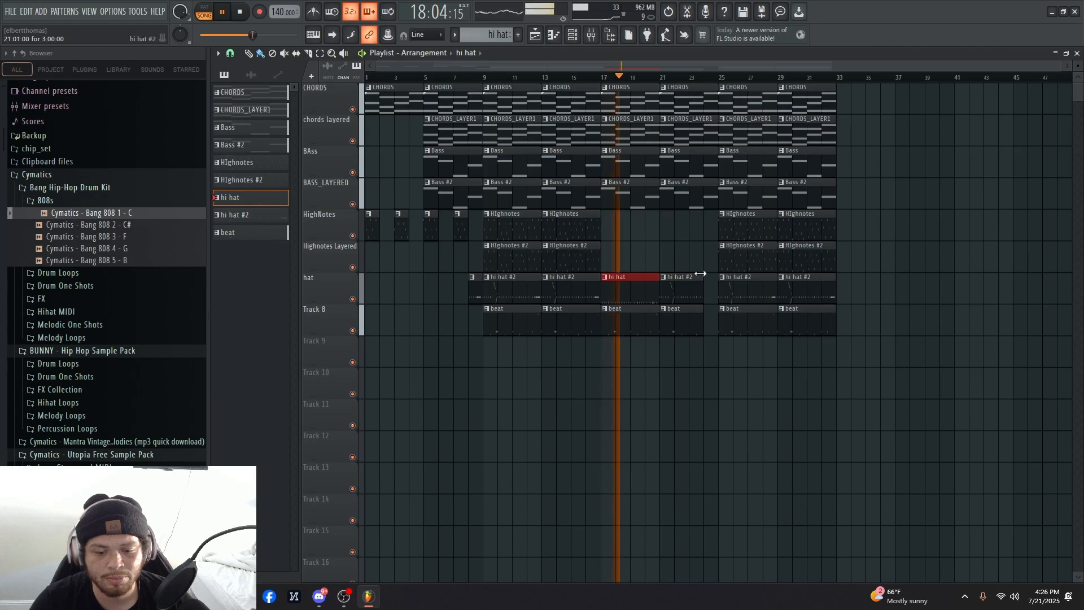